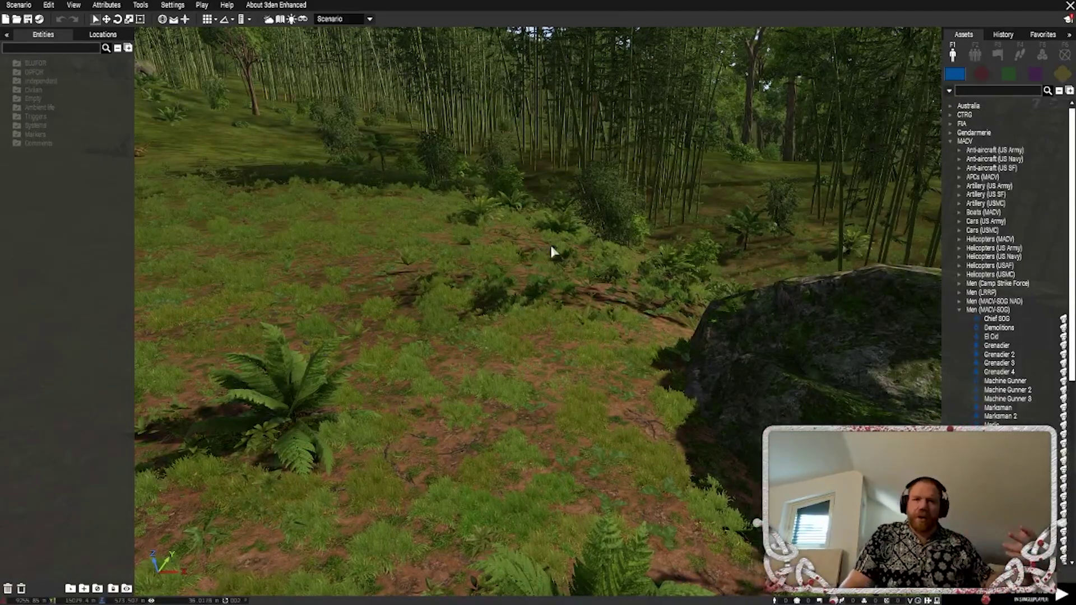
Scout the map's northwest around To Rout and move the camera to the bare hilltop clearing southeast of it
key(m)
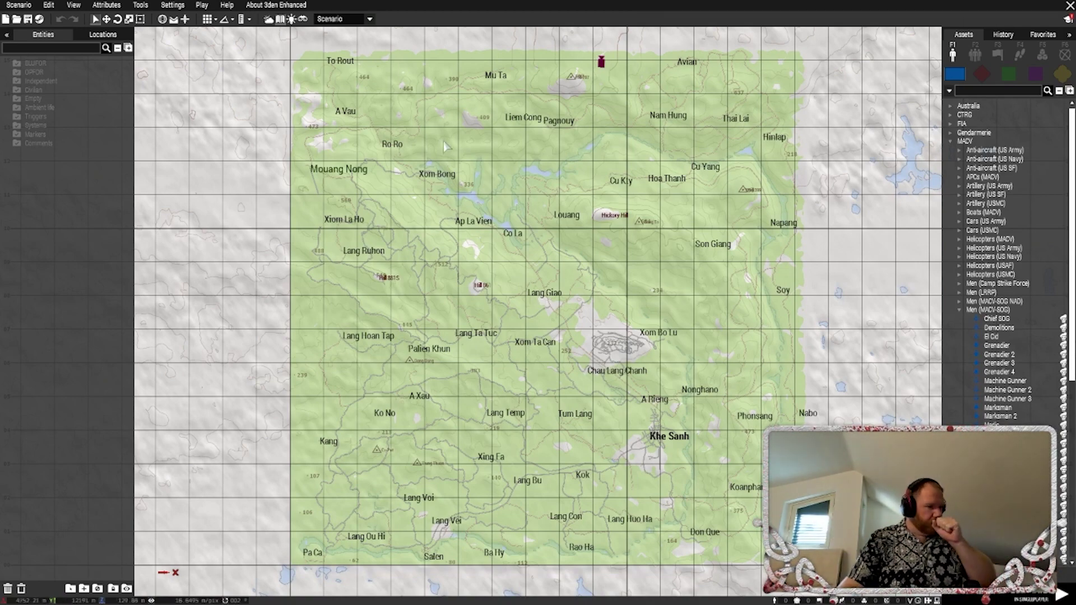
scroll(428, 145, up, 5)
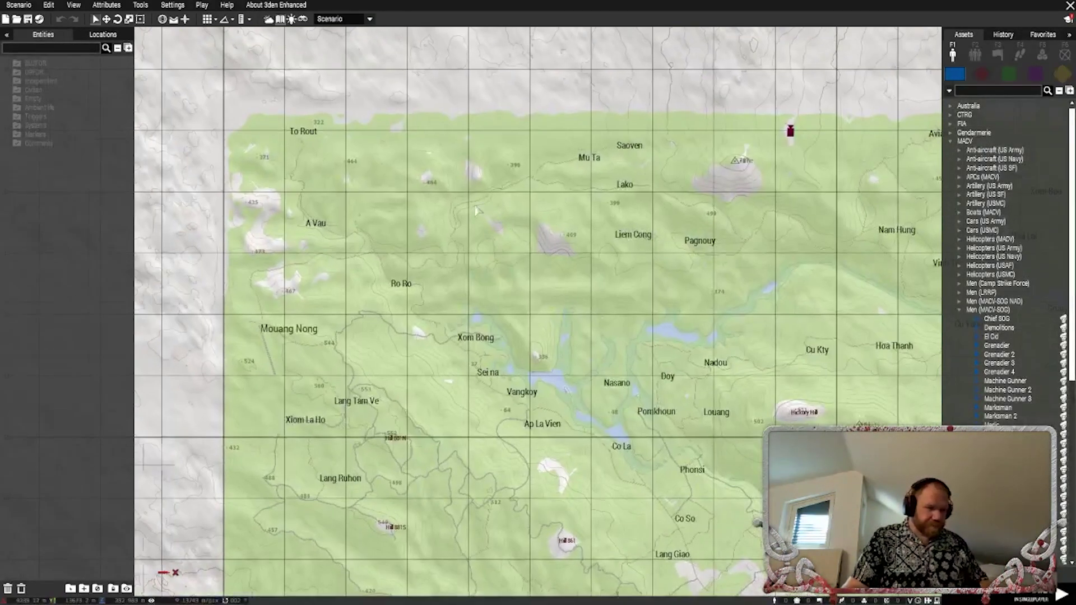
scroll(417, 211, up, 5)
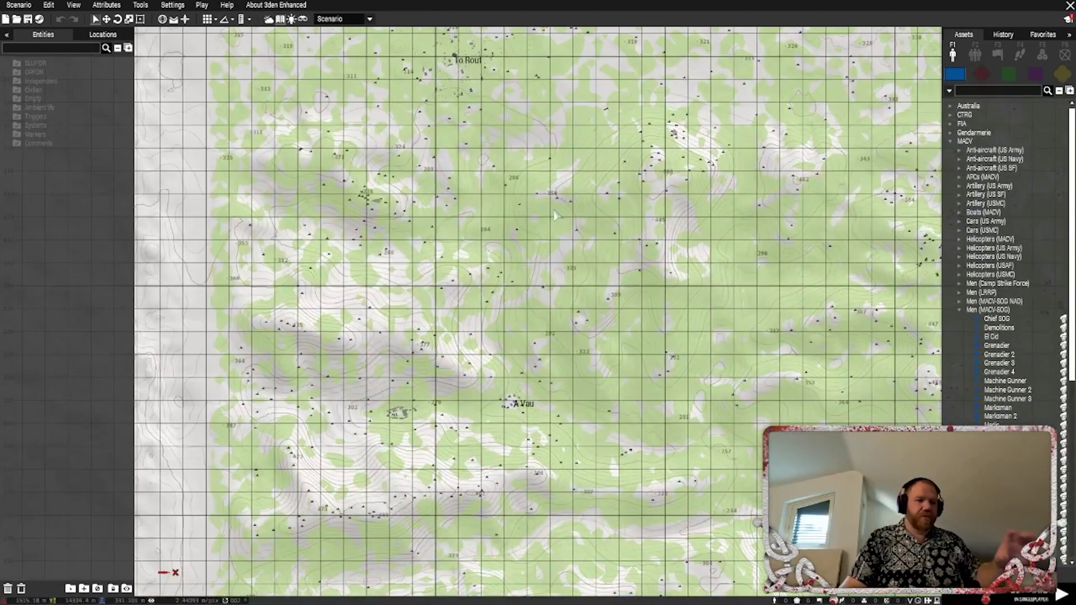
right_drag(423, 54, 484, 154)
click(517, 179)
key(m)
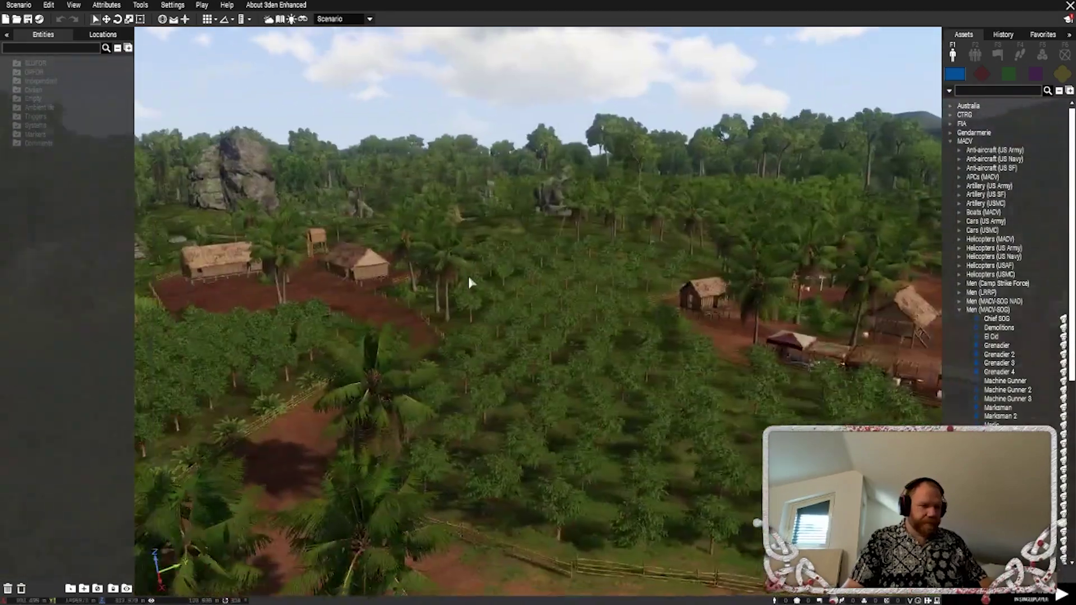
key(m)
scroll(720, 282, up, 2)
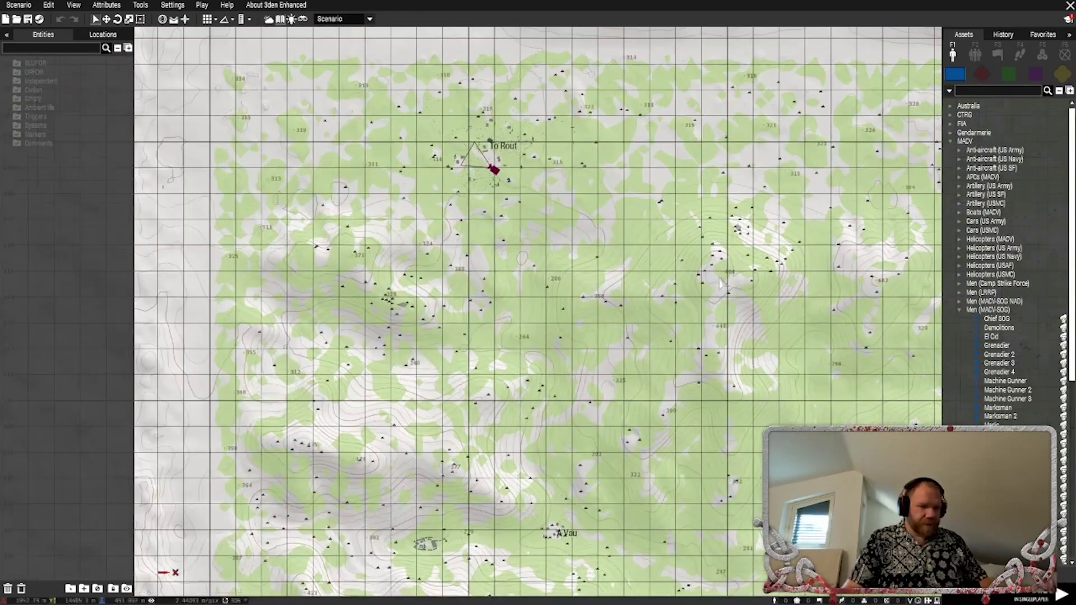
key(m)
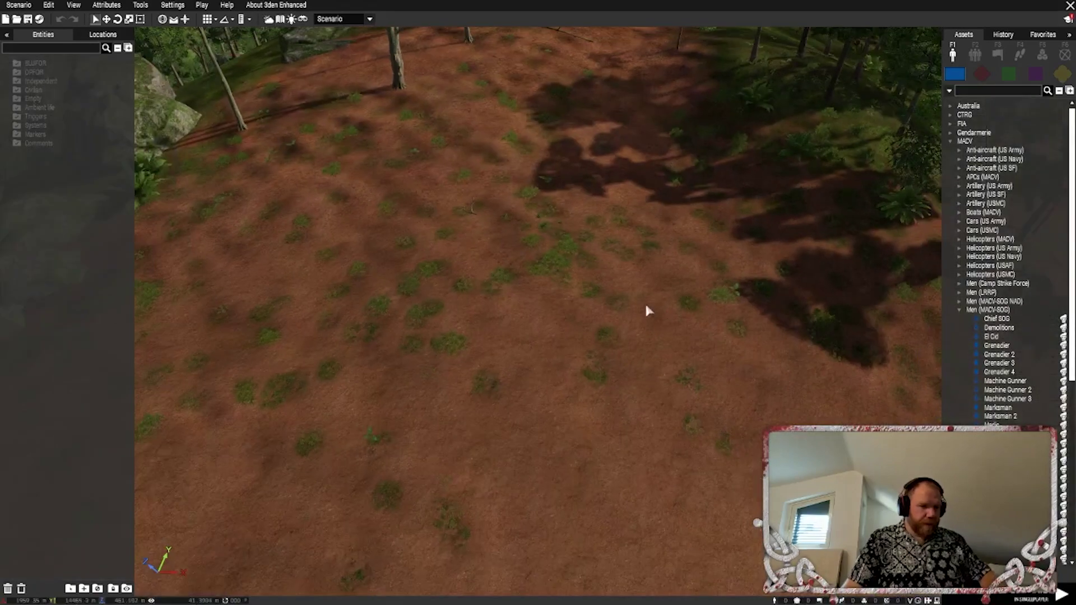
right_drag(649, 284, 861, 286)
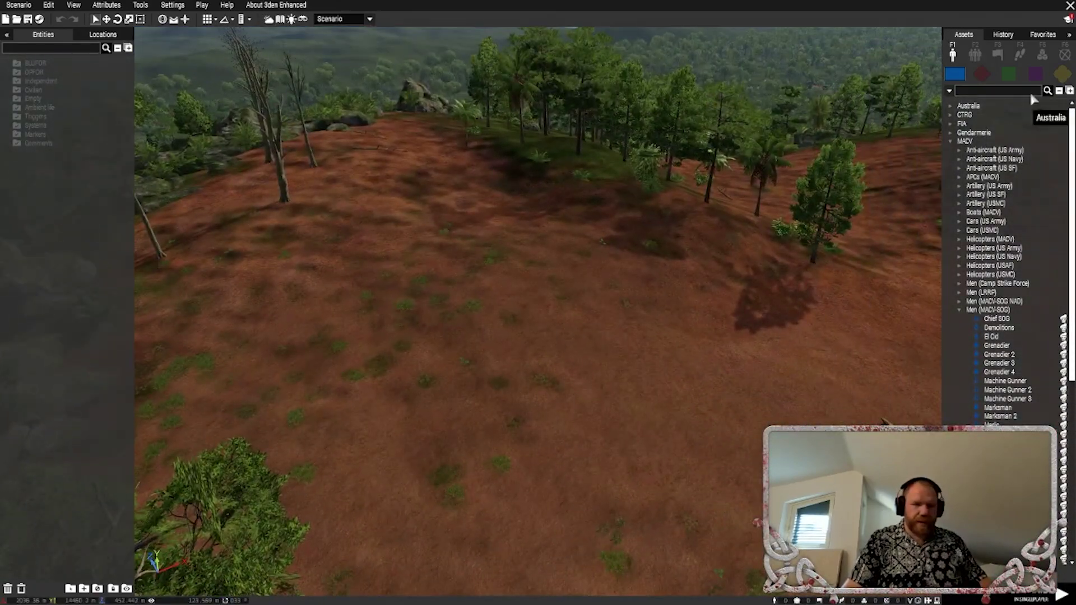
Search the empty props for "helicopt" and "uh", and place a Wreck (UH-1D Dust-off) on the hilltop clearing
click(1062, 73)
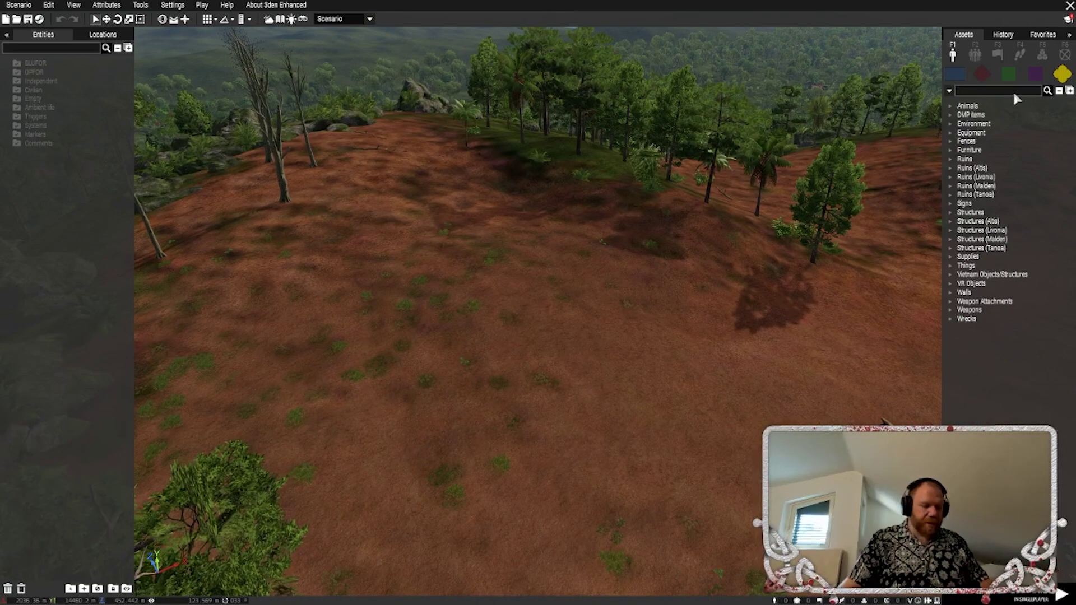
text(he)
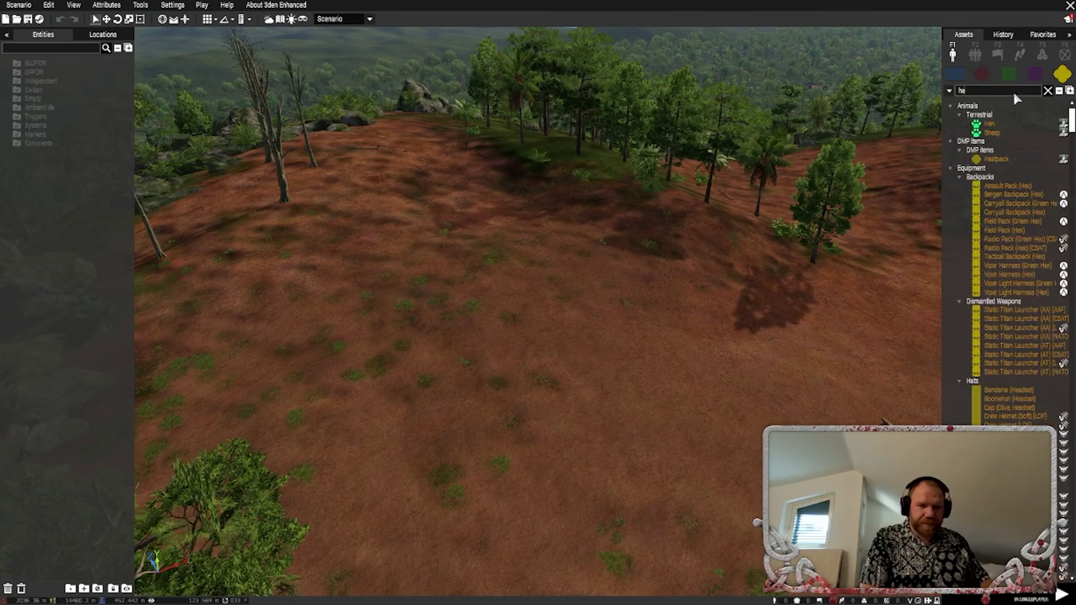
text(li)
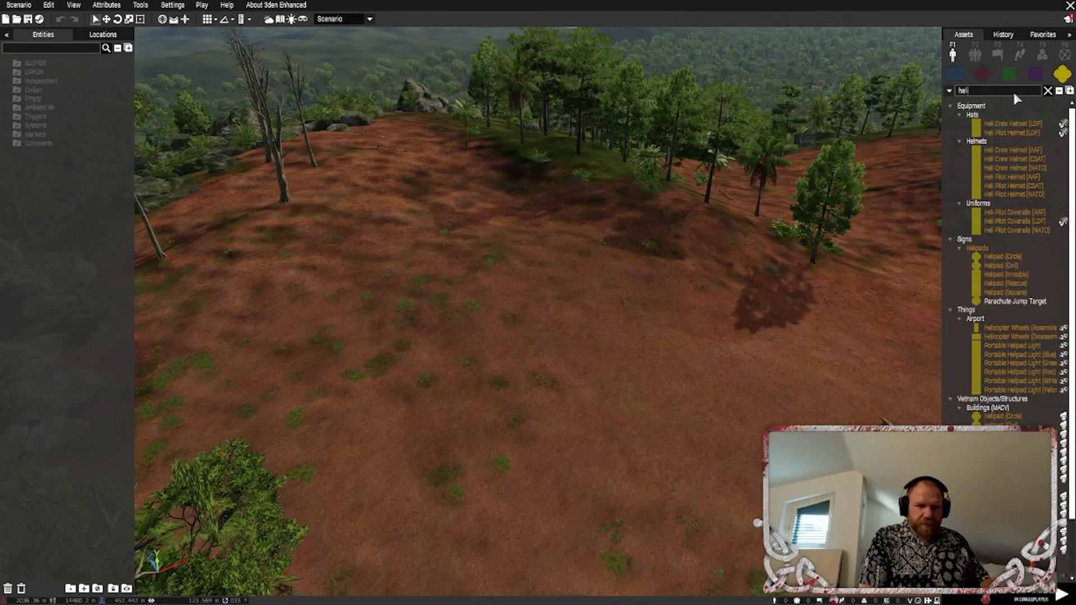
text(copt)
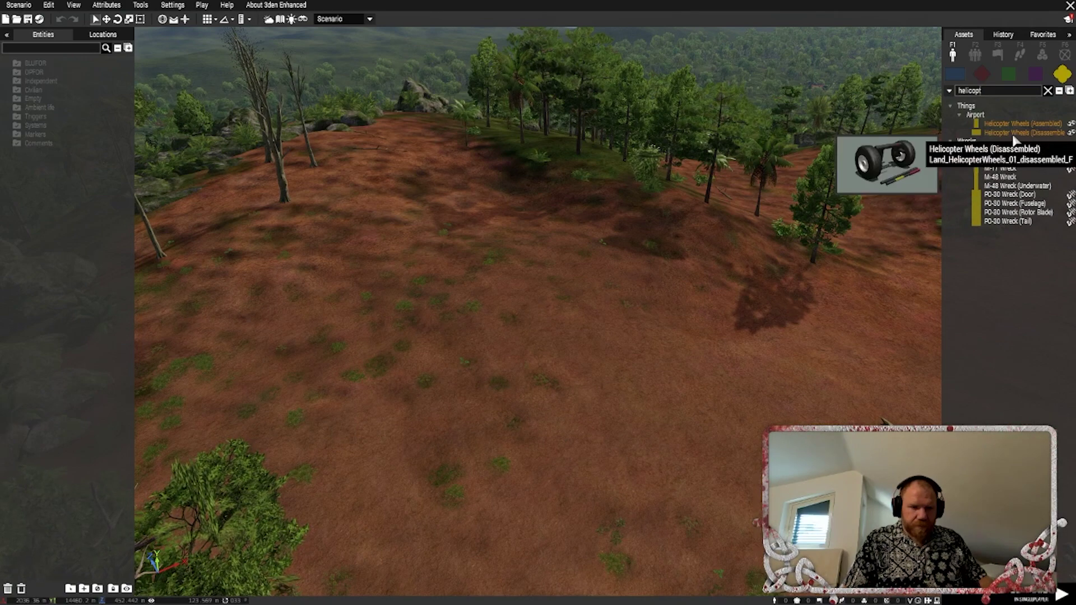
click(1048, 91)
text(uh)
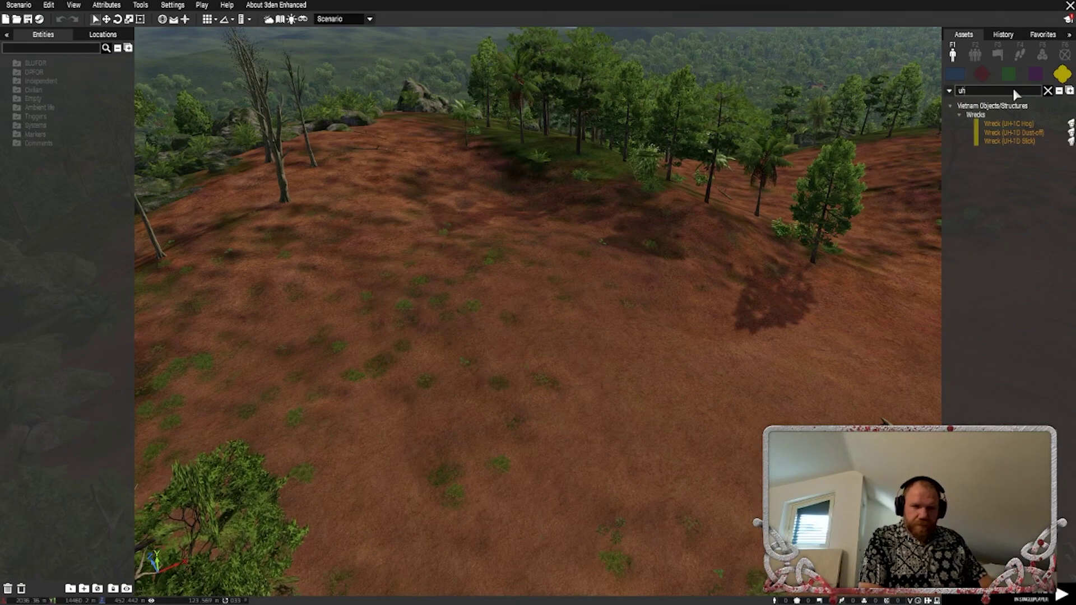
click(1022, 133)
click(463, 258)
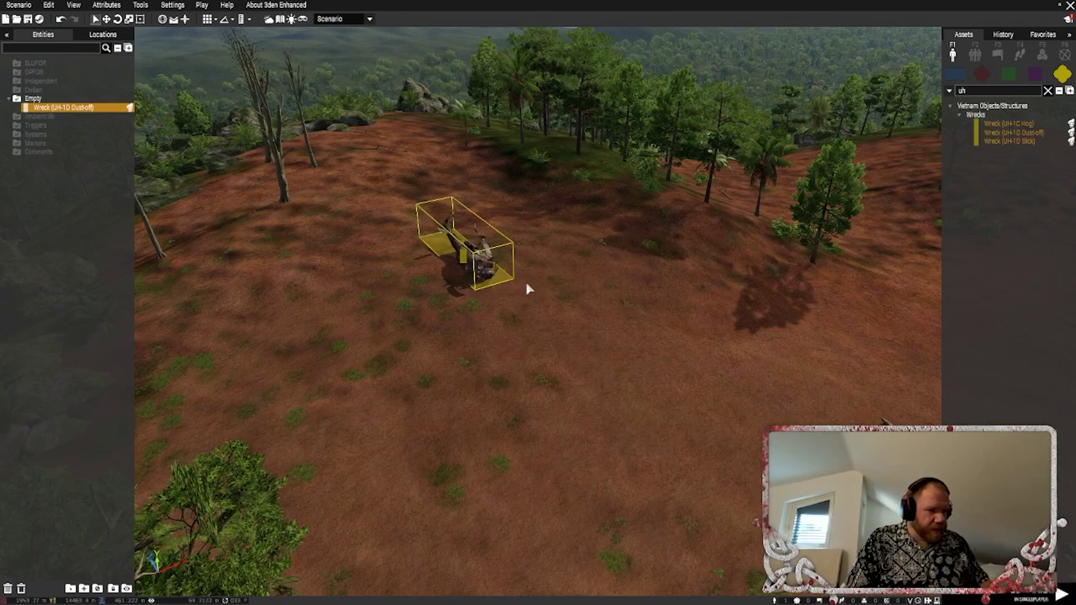
Turn the helicopter wreck so it lies broadside in front of the tree line, and deselect it
scroll(486, 291, up, 3)
shift+drag(465, 277, 268, 263)
key(w)
drag(494, 245, 535, 243)
click(620, 308)
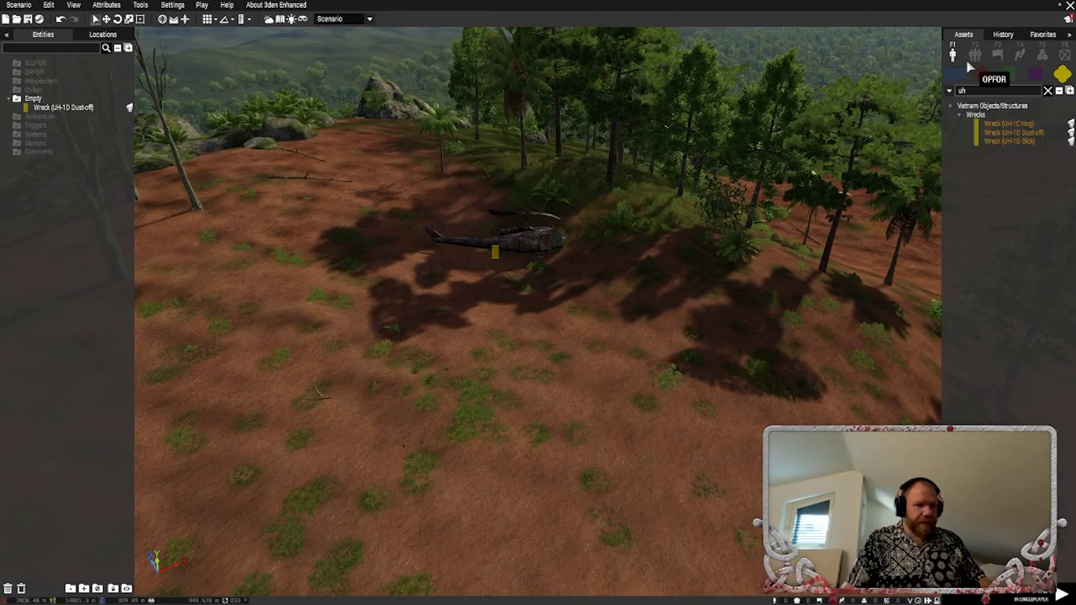
Clear the asset search, switch to BLUFOR units, and browse the Men (MACV-SOG) soldiers with the wreck in close view
click(1047, 90)
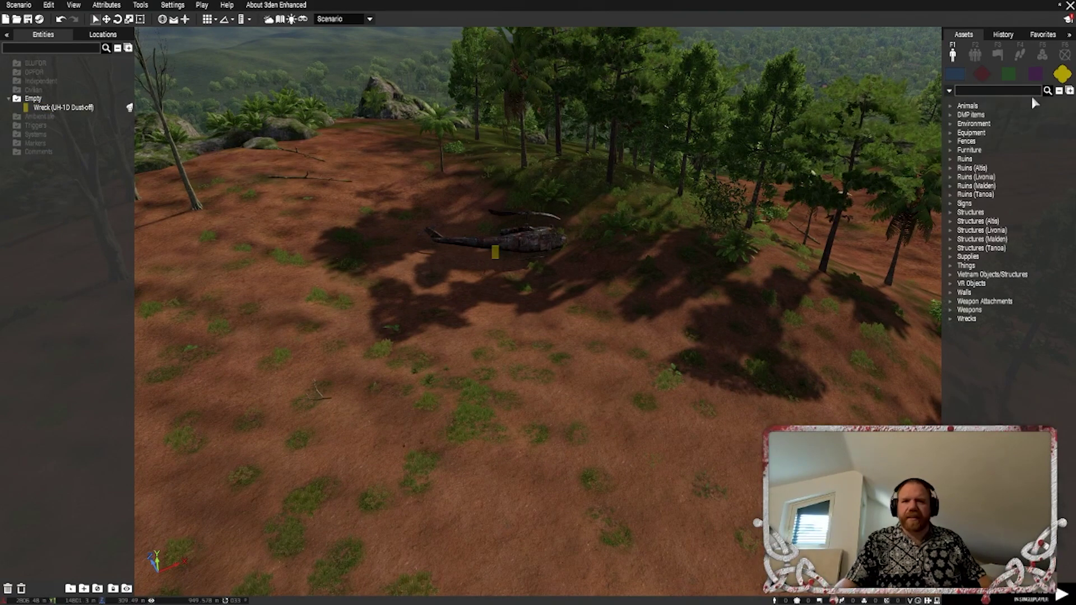
click(955, 72)
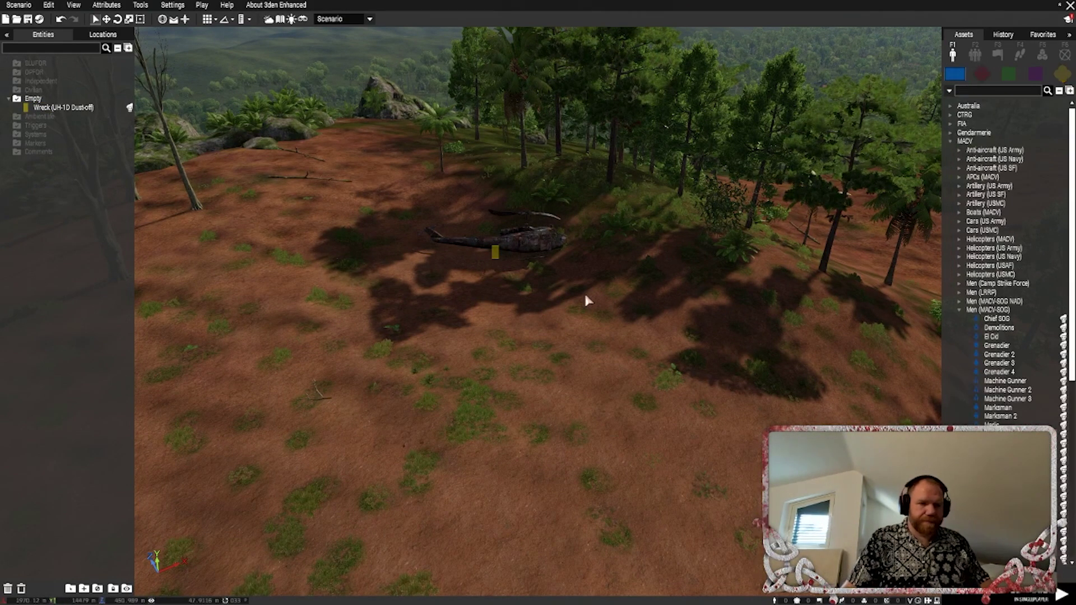
scroll(572, 309, up, 4)
key(w)
key(a)
scroll(923, 225, up, 4)
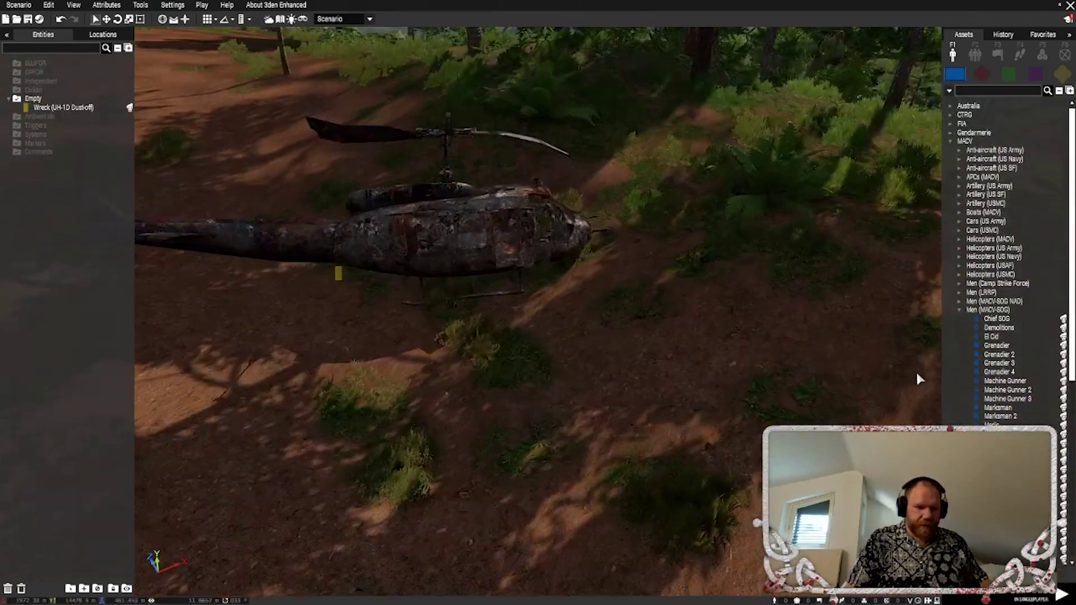
key(a)
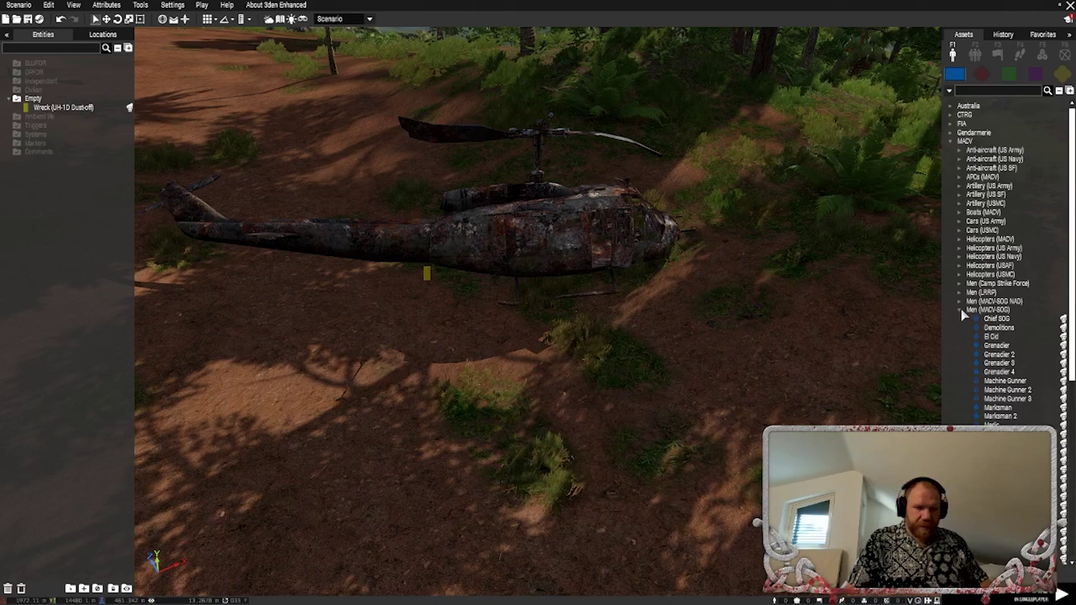
scroll(996, 353, down, 2)
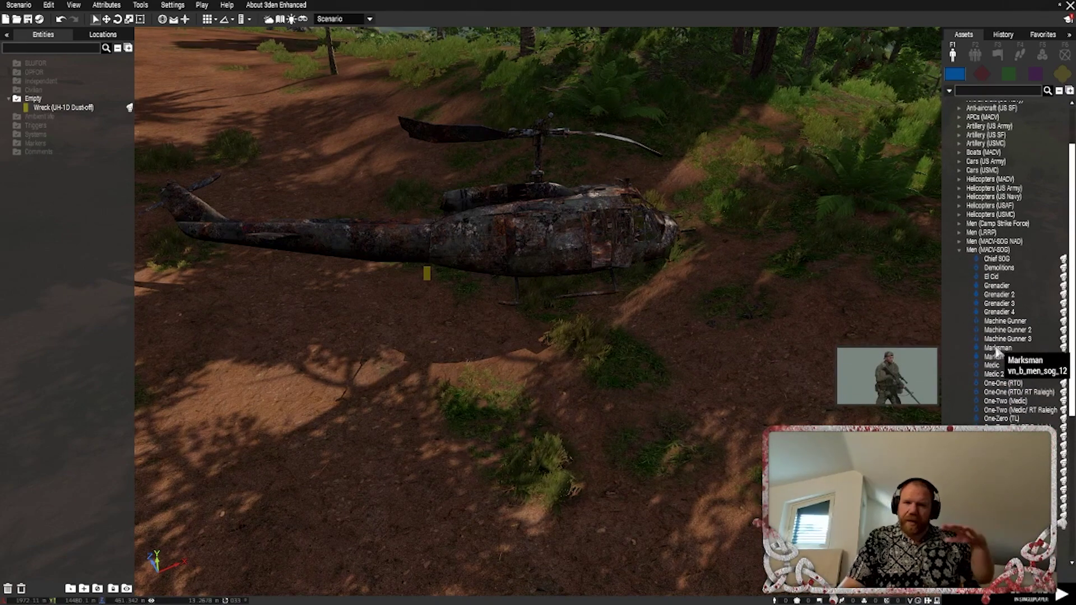
scroll(997, 353, down, 1)
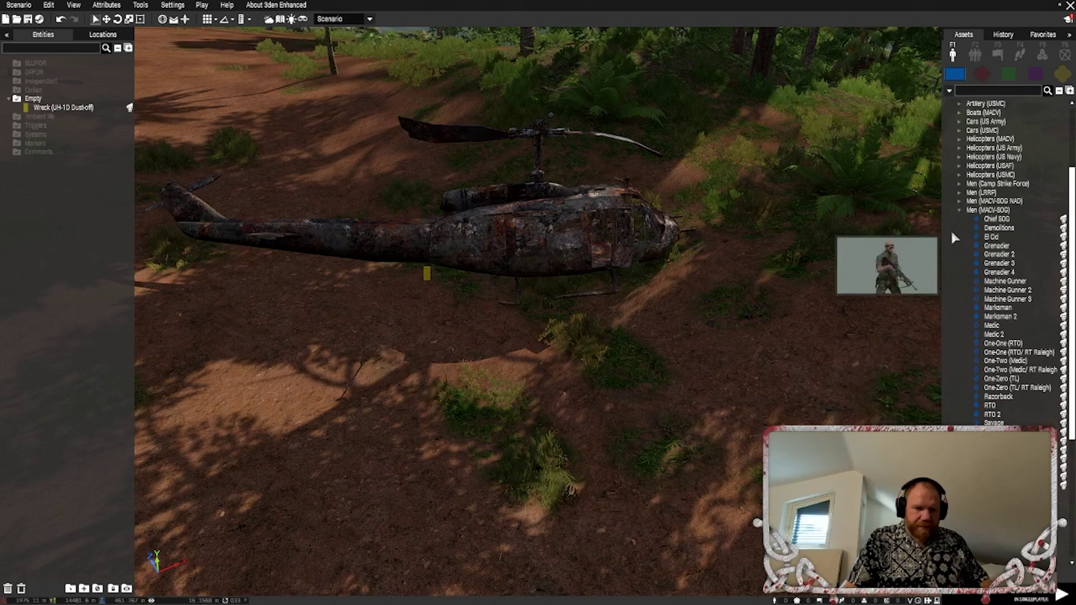
Place two soldiers from Men (US Army), including a Rifleman 2, in one group beside the wreck's nose
click(959, 209)
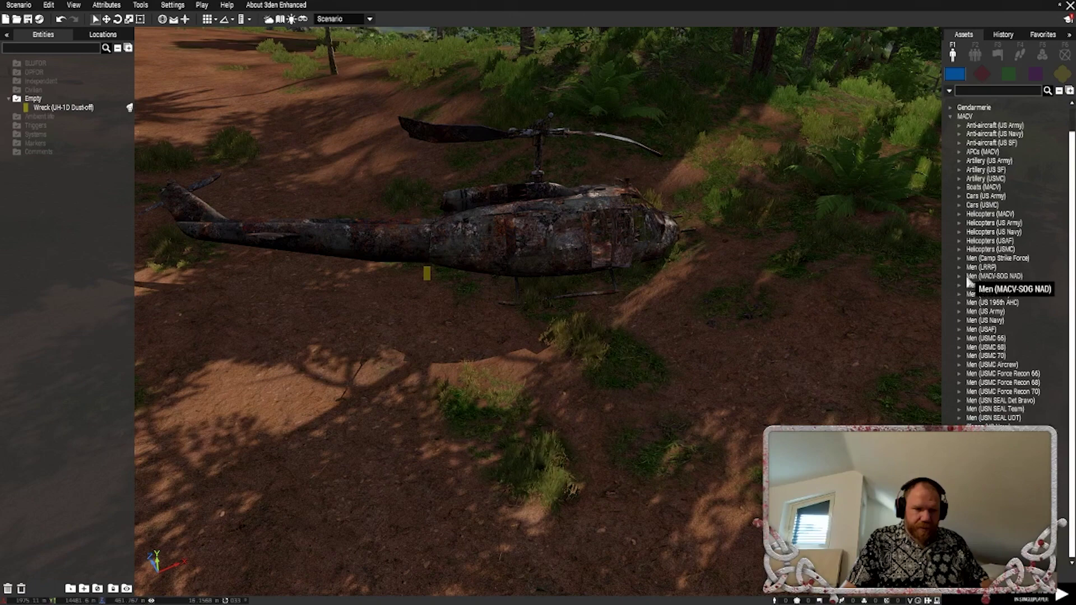
click(959, 311)
scroll(1007, 343, down, 5)
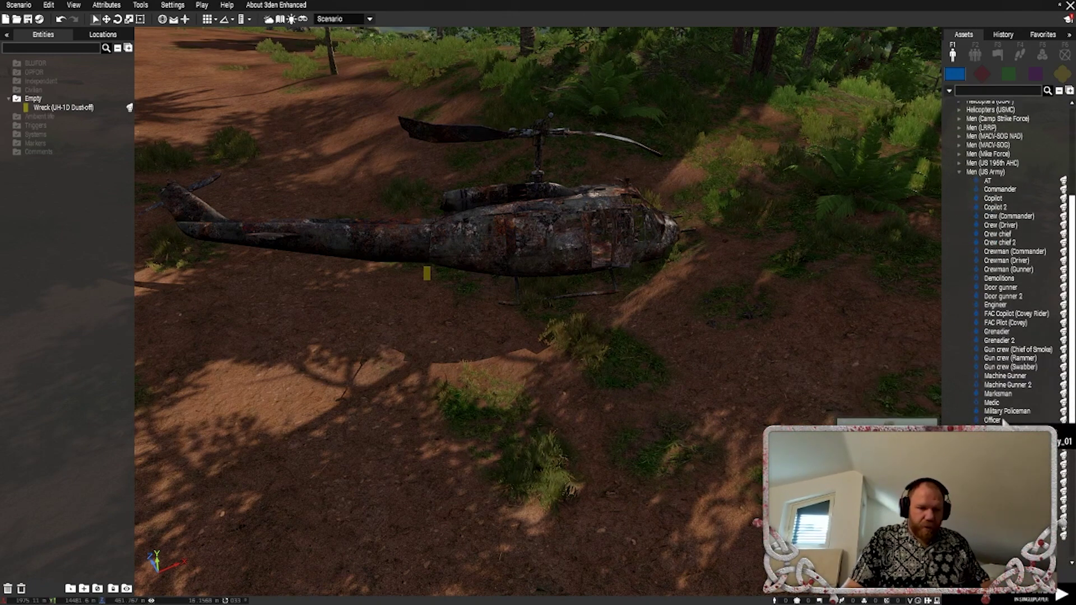
scroll(1008, 343, down, 1)
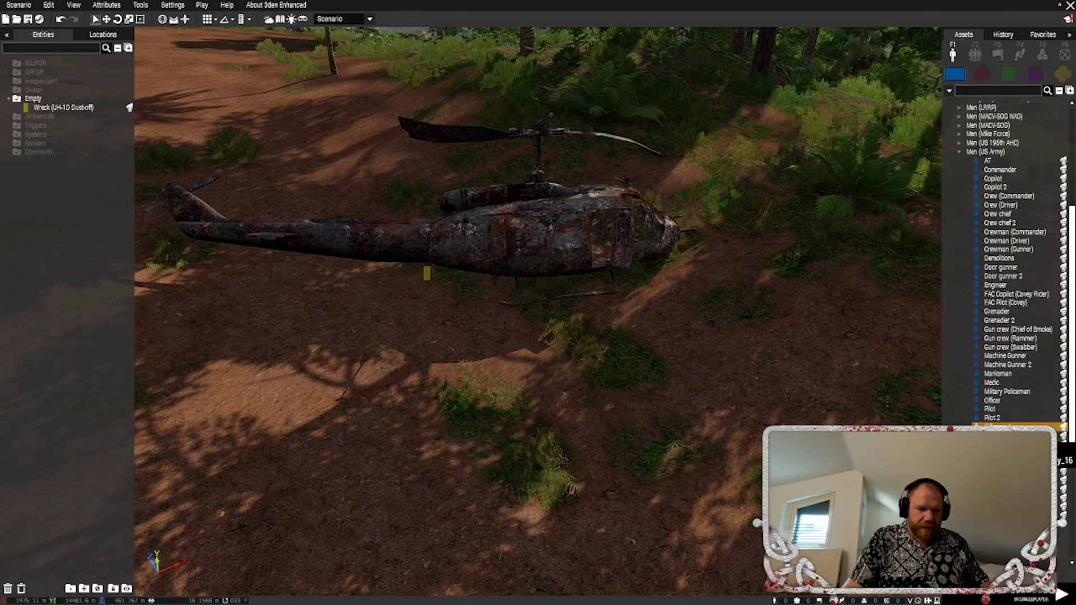
click(751, 338)
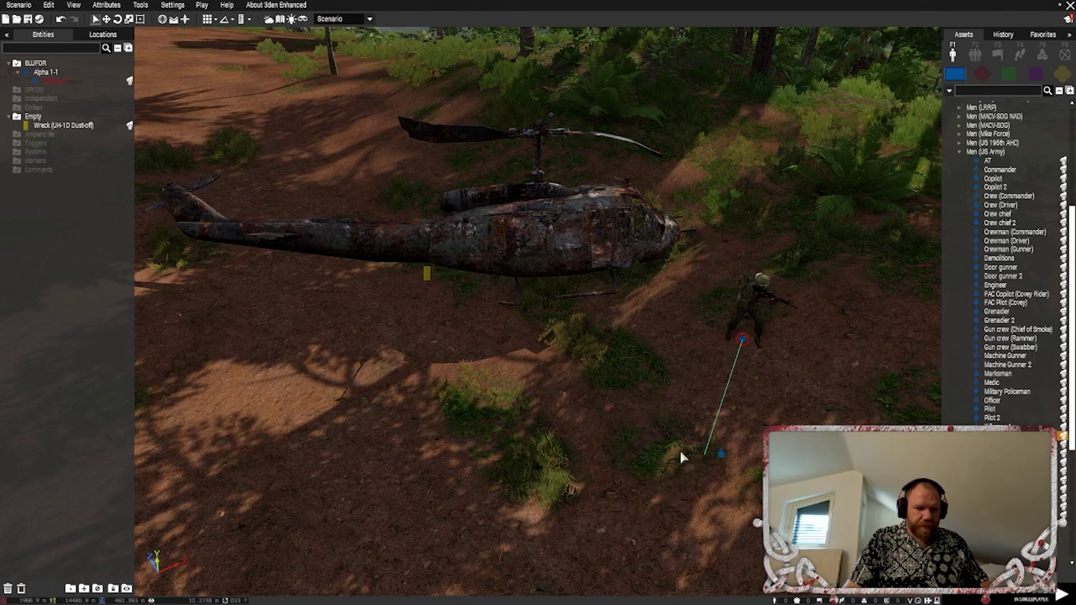
click(645, 405)
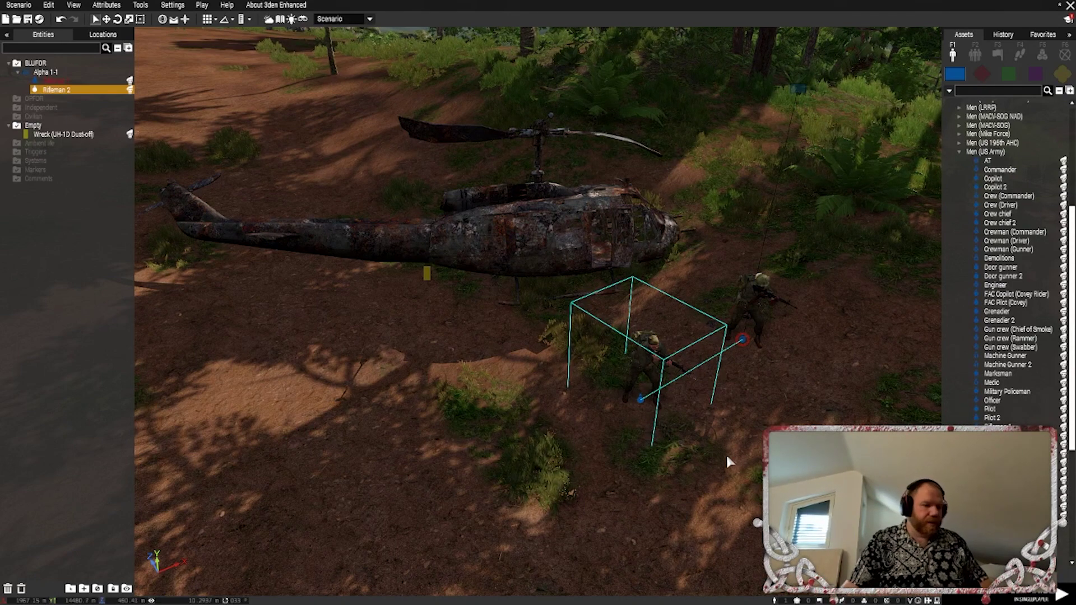
click(716, 446)
Make the Rifleman 2 beside the wreck a playable unit and deselect him
double_click(640, 403)
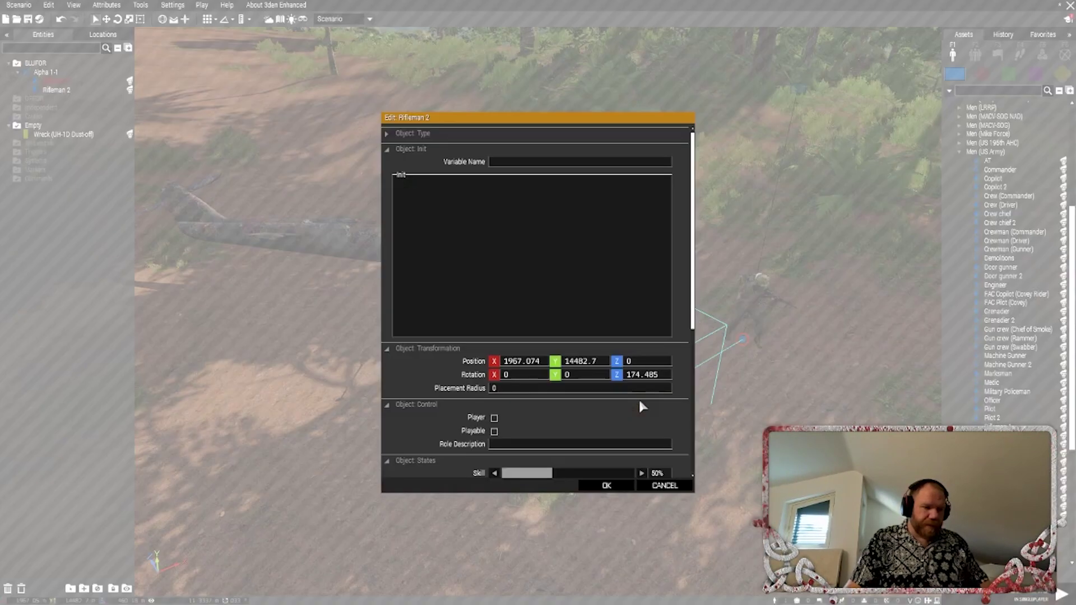
click(494, 432)
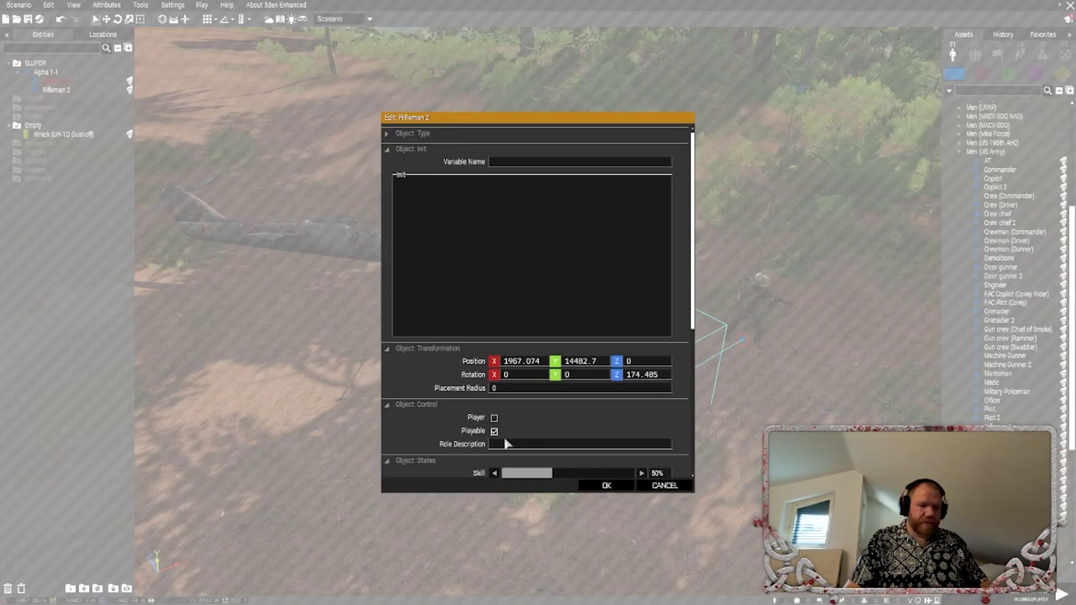
click(606, 486)
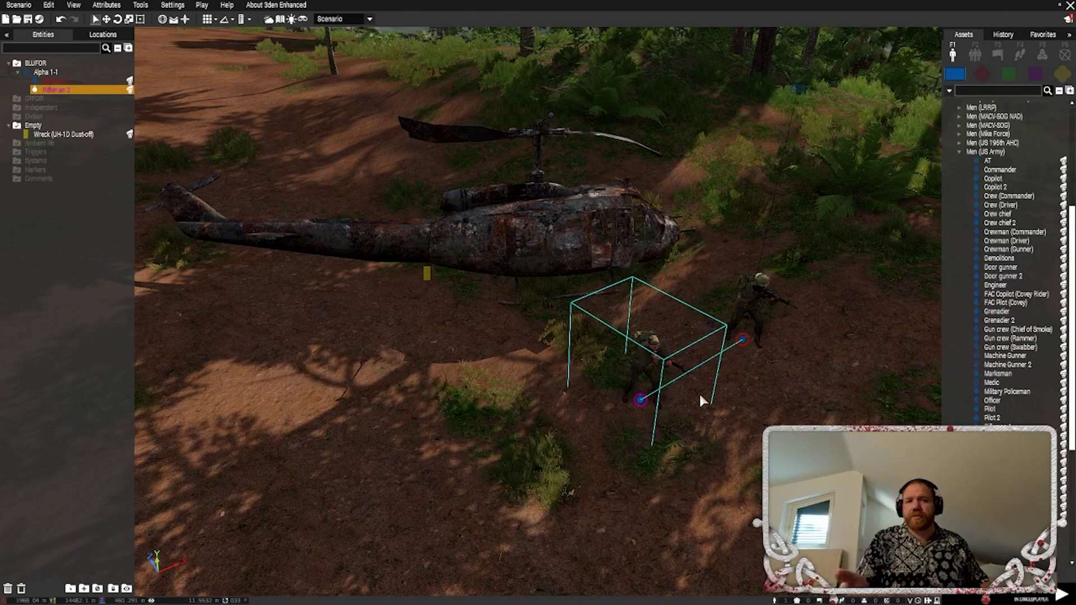
click(803, 374)
Locate Khe Sanh Combat Base on the map and move the camera to its eastern part beside the runway
key(d)
scroll(742, 391, down, 10)
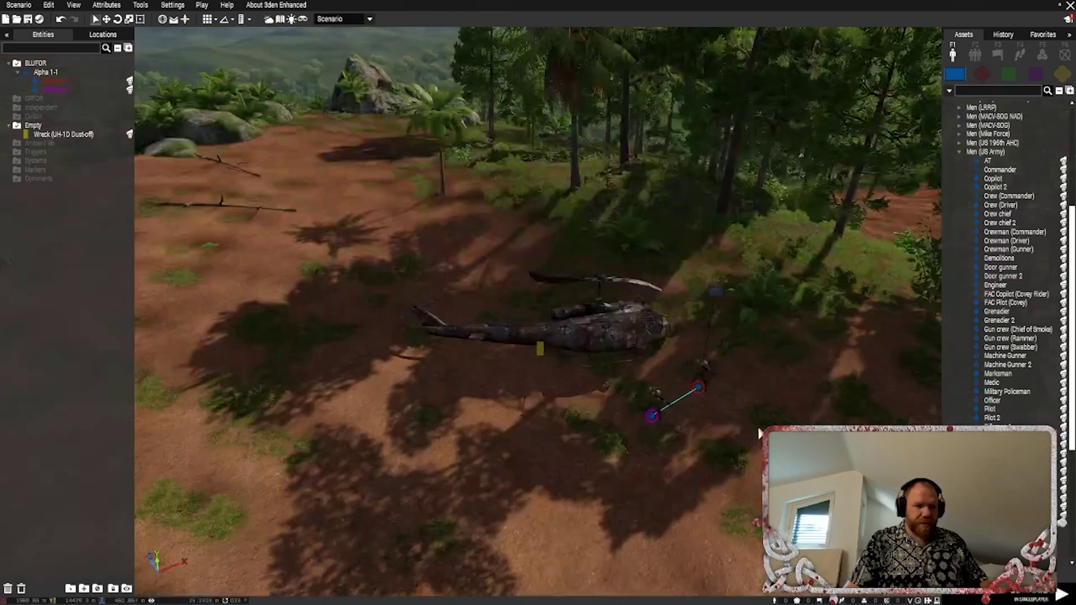
key(m)
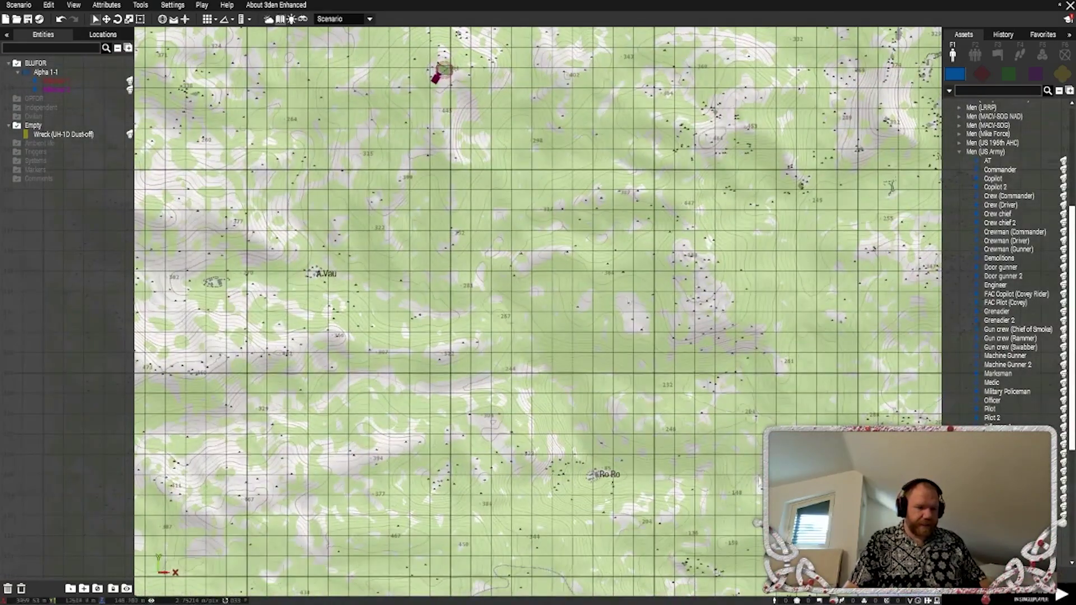
right_drag(580, 360, 344, 217)
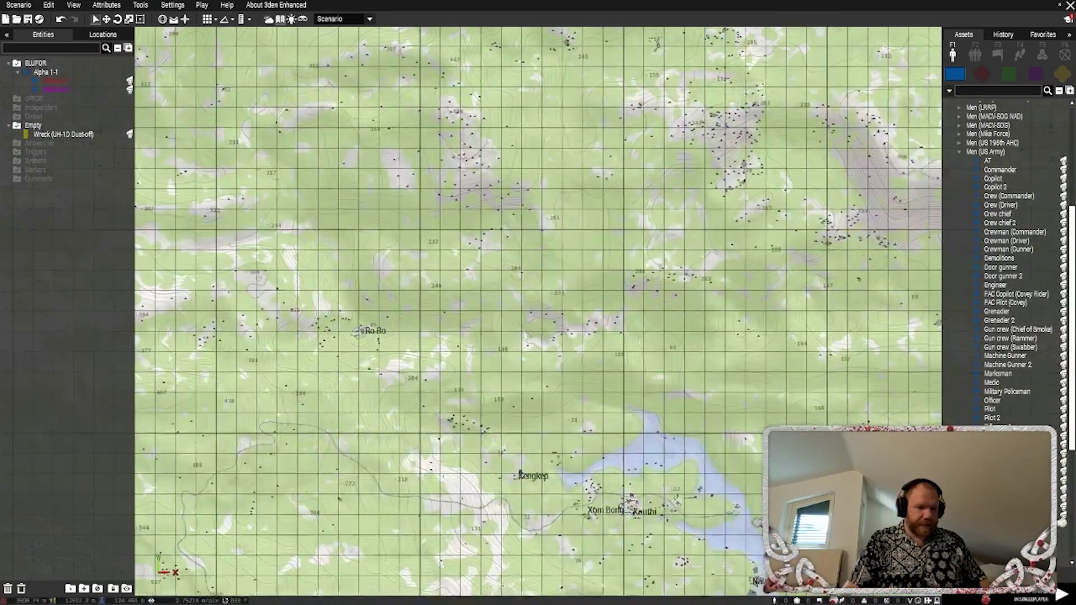
scroll(547, 341, down, 2)
right_drag(765, 486, 546, 269)
scroll(681, 414, down, 2)
scroll(681, 410, down, 2)
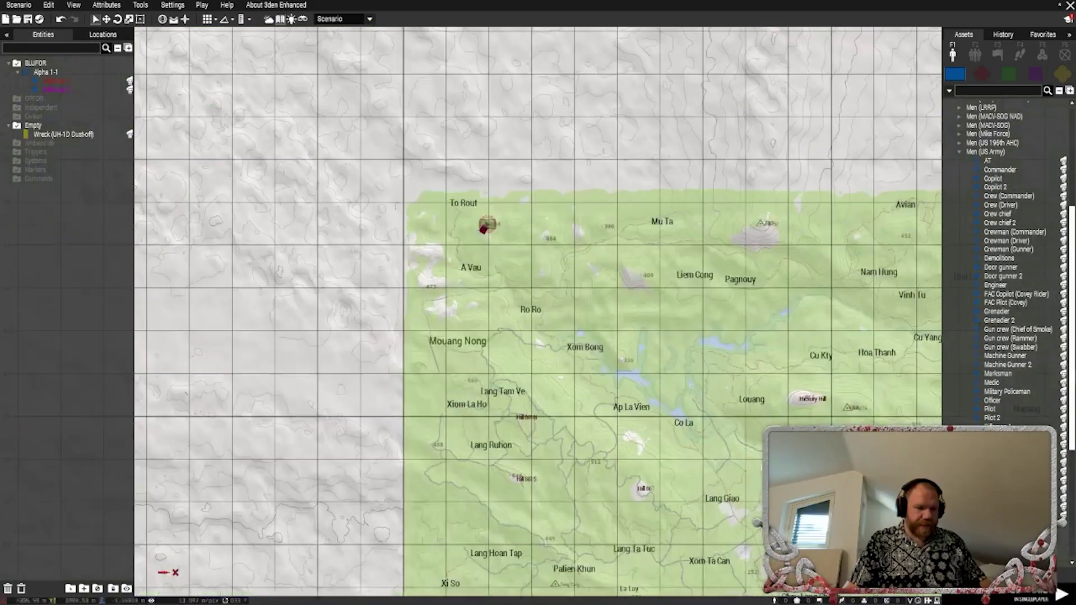
right_drag(791, 492, 521, 271)
scroll(622, 434, down, 2)
scroll(598, 451, up, 8)
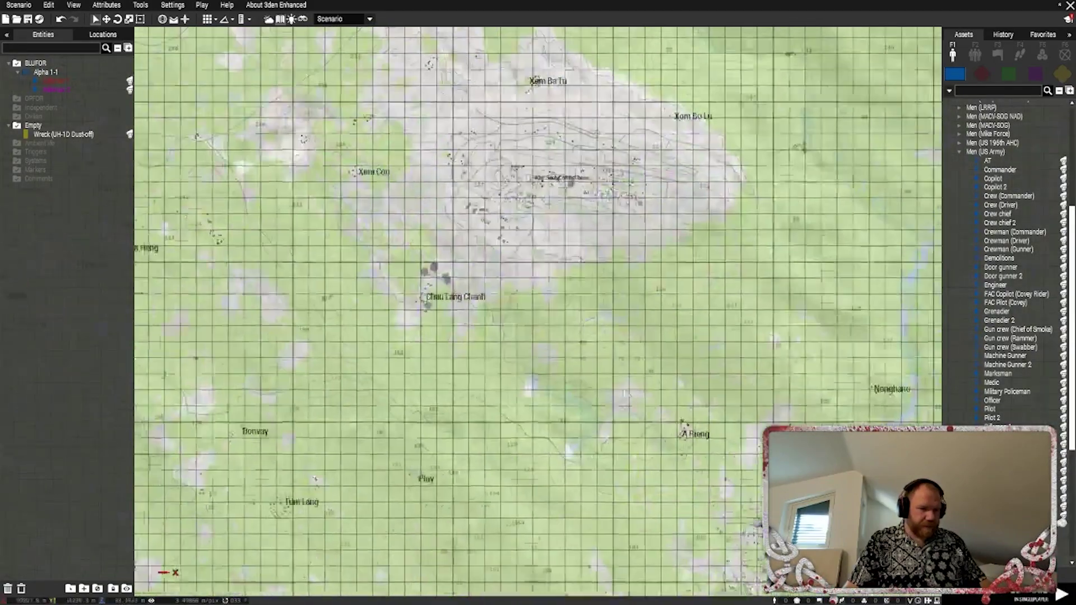
right_drag(606, 210, 625, 237)
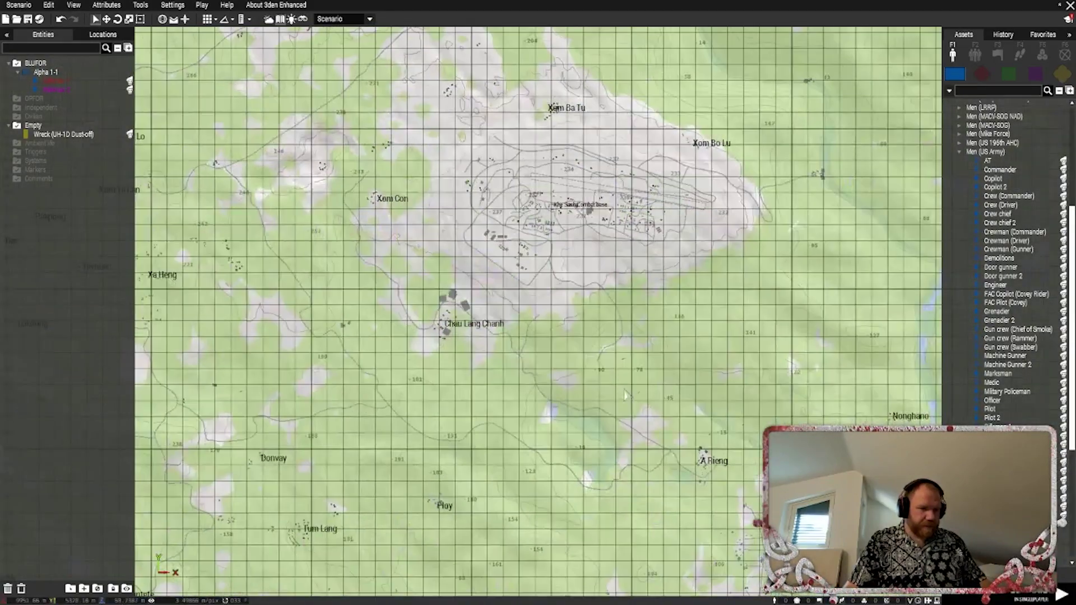
middle_click(630, 205)
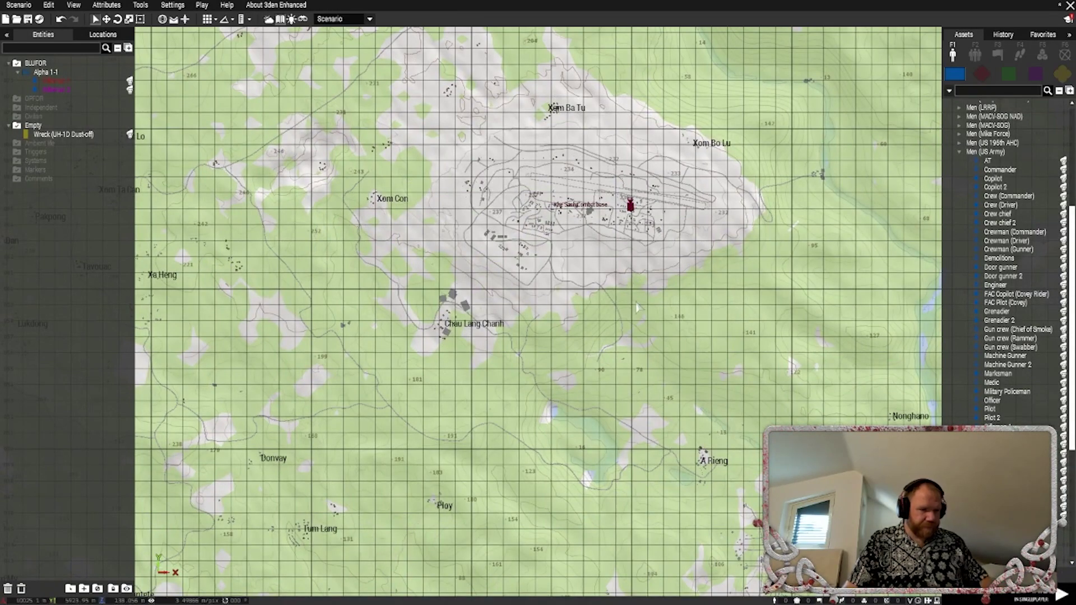
Place an OPFOR PAVN Rifle Platoon group from Men (NVA) across the runway at Khe Sanh Combat Base
key(m)
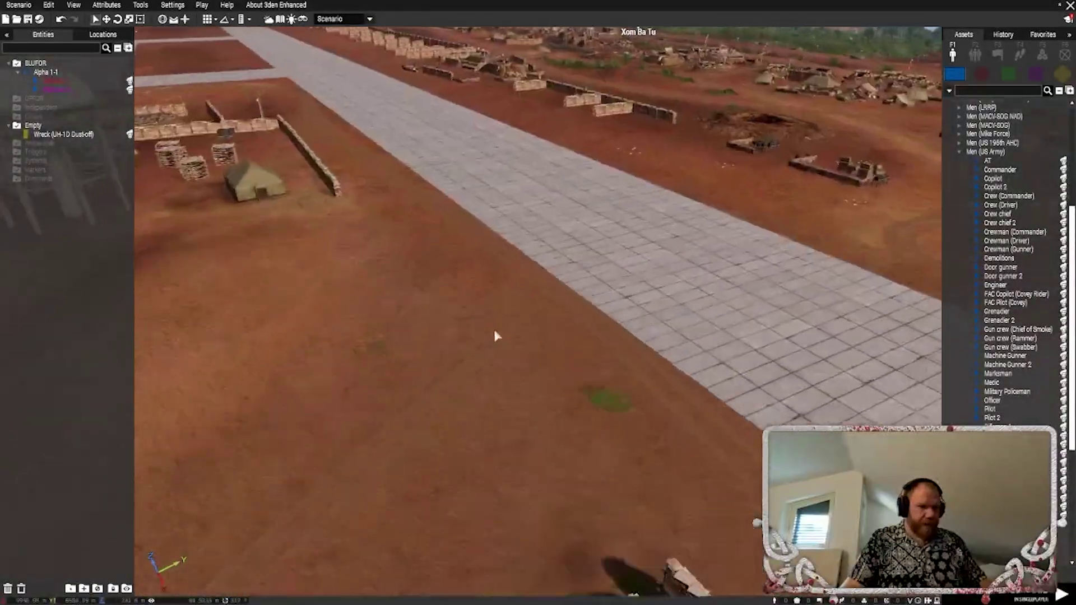
key(w)
key(d)
click(981, 73)
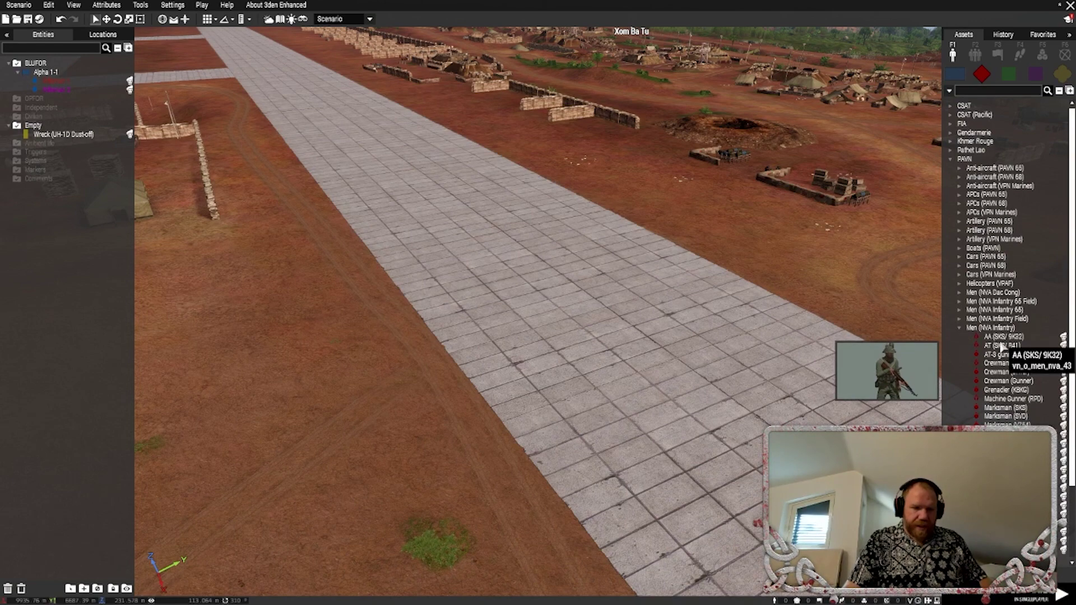
click(975, 55)
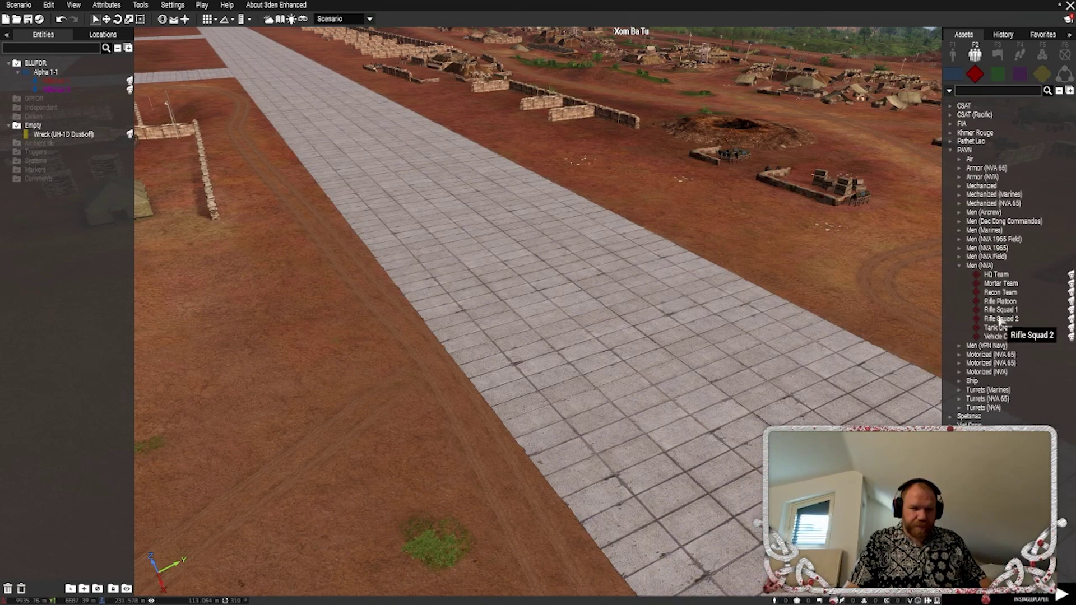
click(1000, 301)
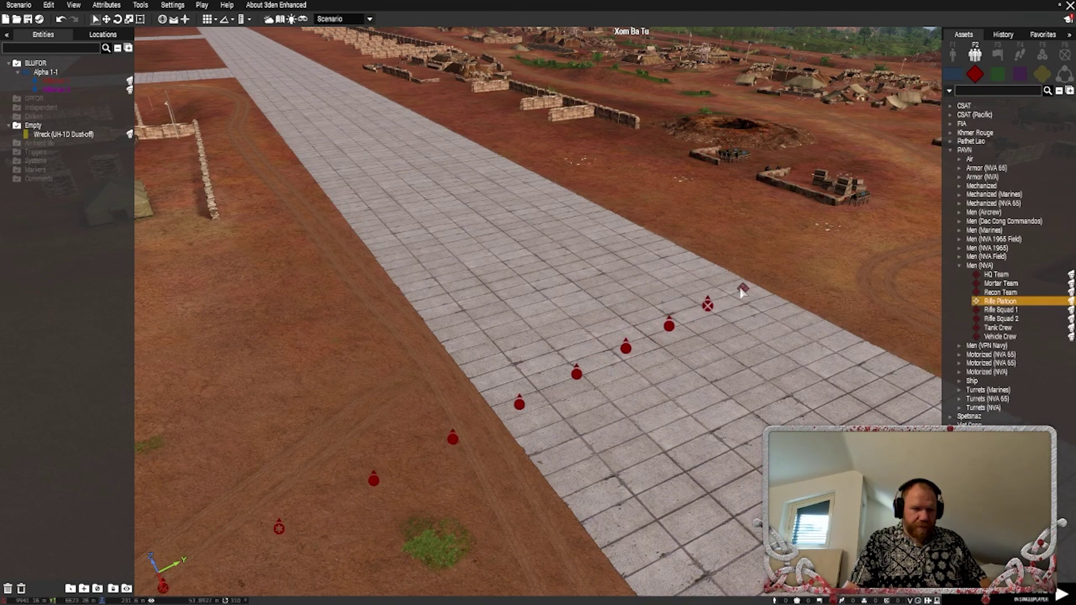
click(722, 259)
Place Rifle Squad 1, Rifle Squad 2 and a Recon Team around the rifle platoon on the runway
click(1000, 310)
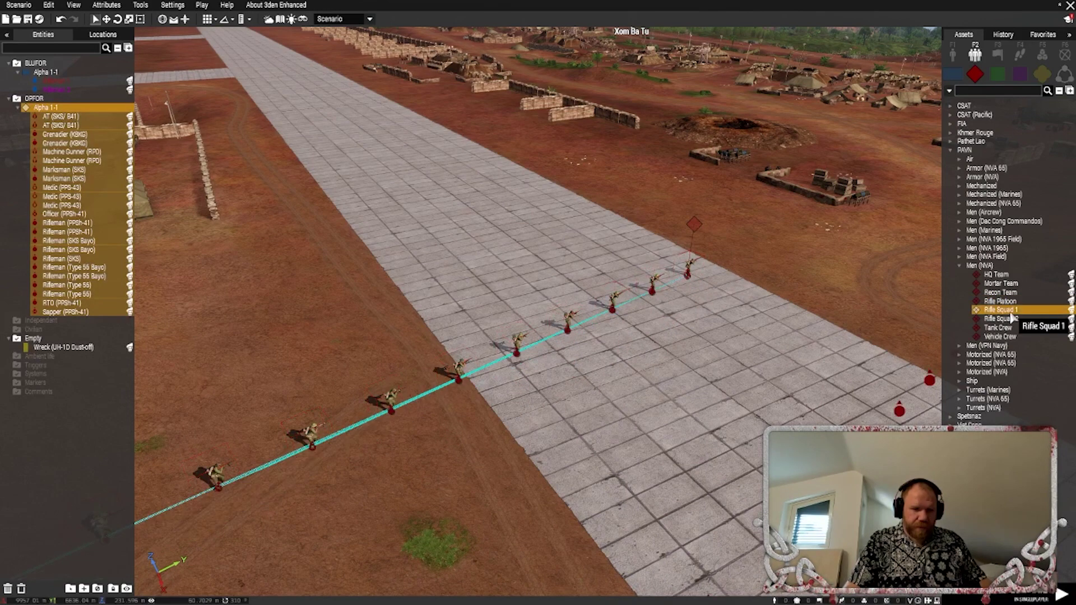
click(555, 254)
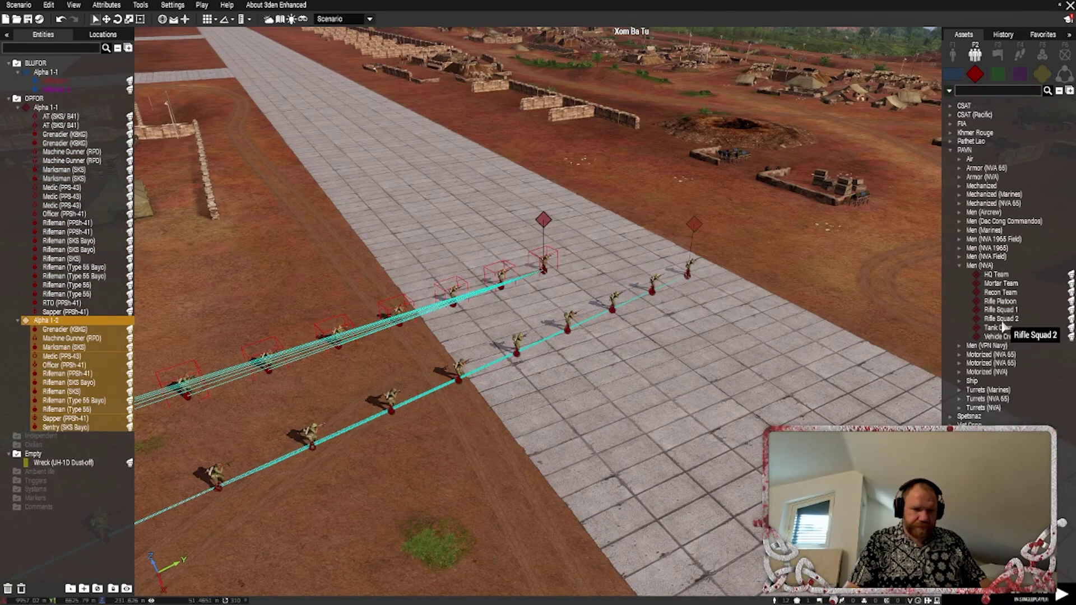
click(1001, 318)
click(706, 349)
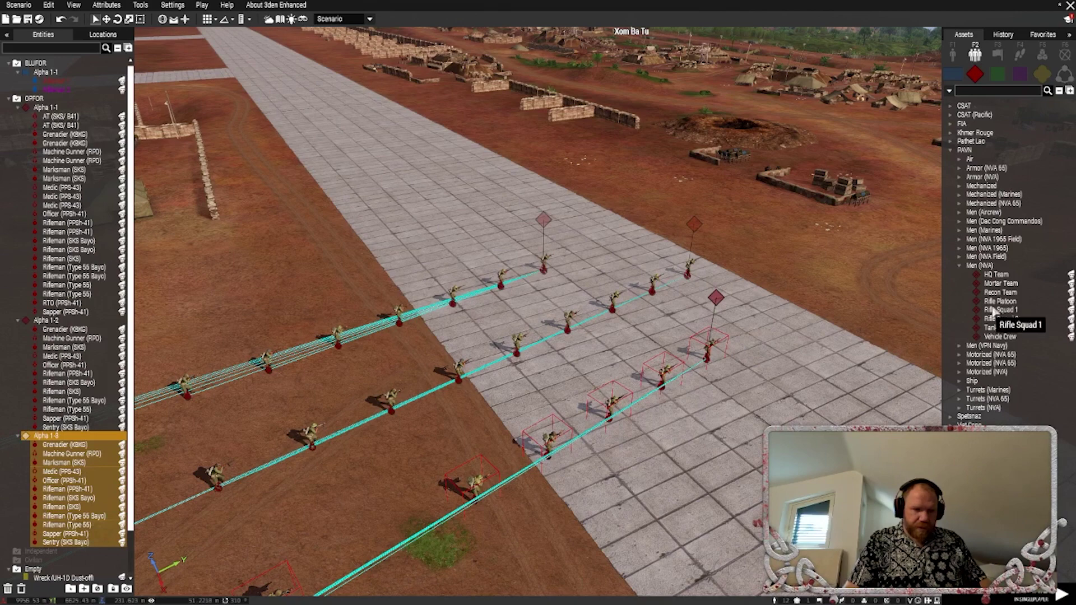
click(1000, 292)
click(479, 224)
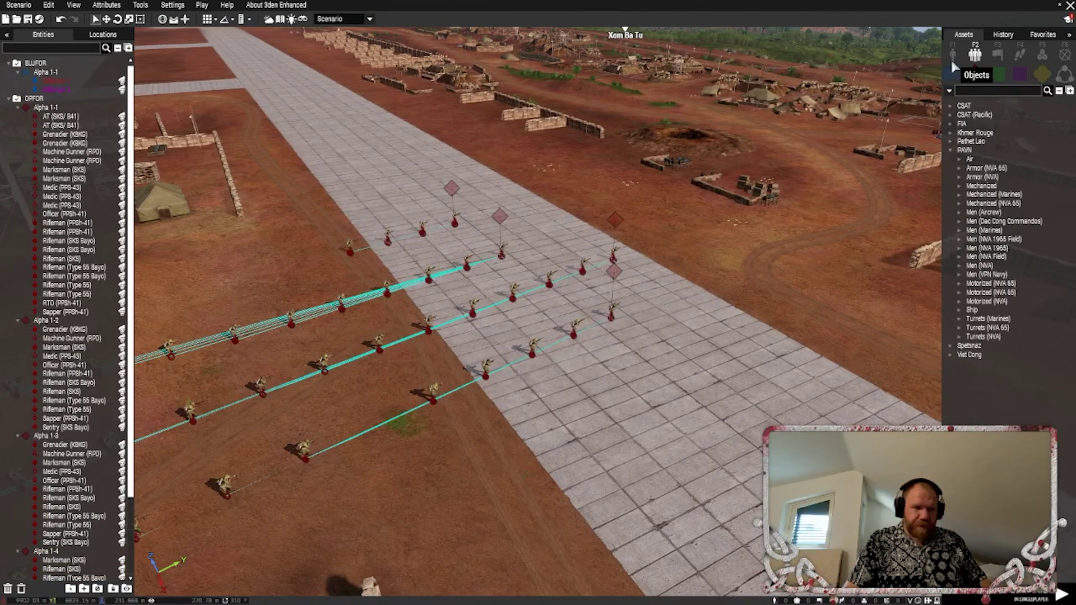
Switch from groups to single OPFOR assets and examine the Helicopters (VPAF) models and the Khmer Rouge categories
click(952, 55)
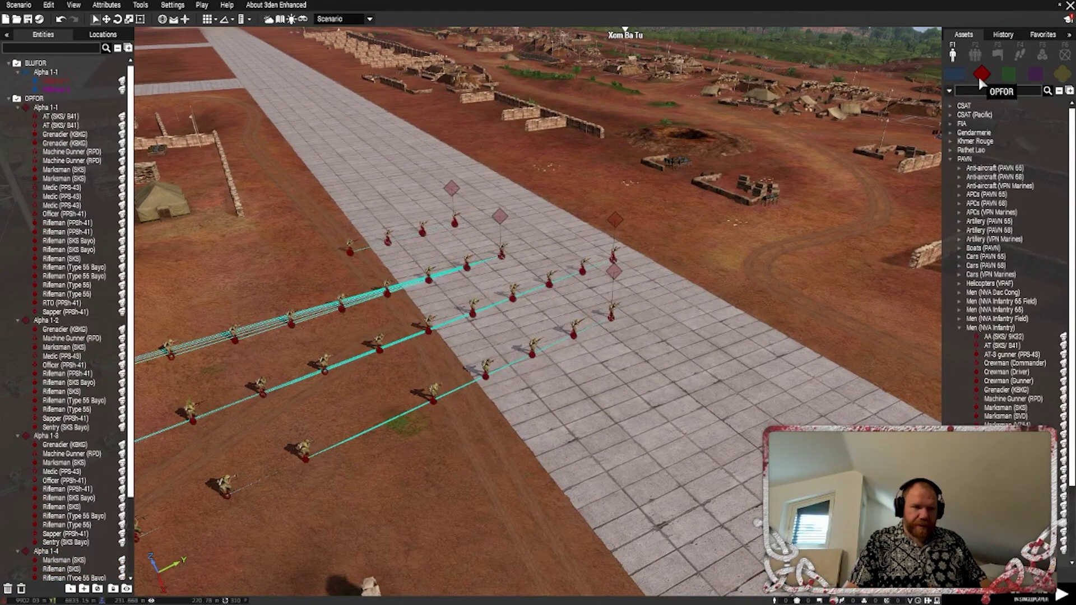
click(957, 328)
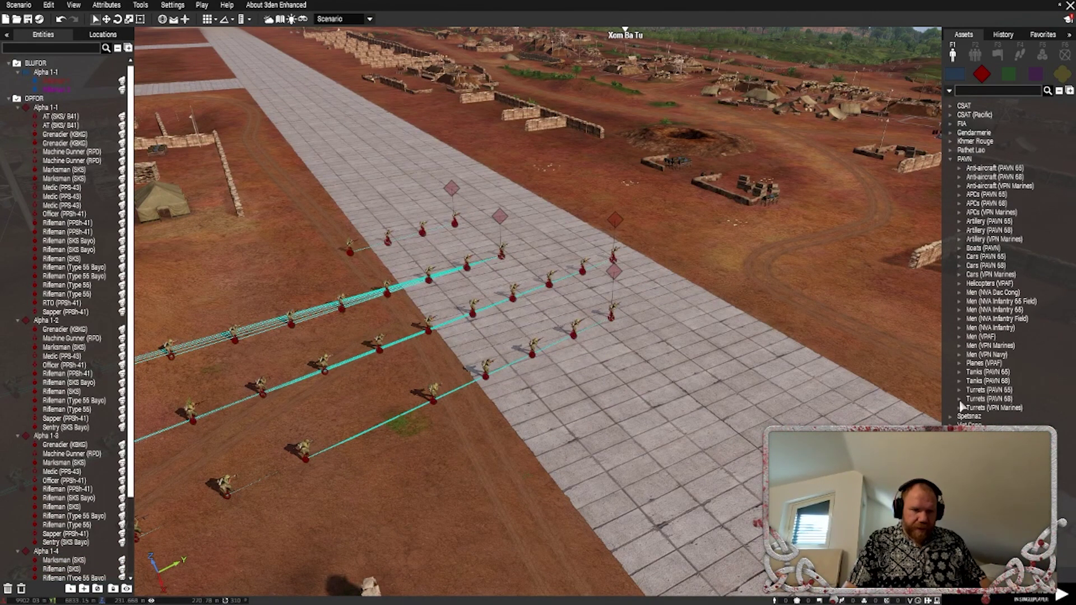
click(958, 284)
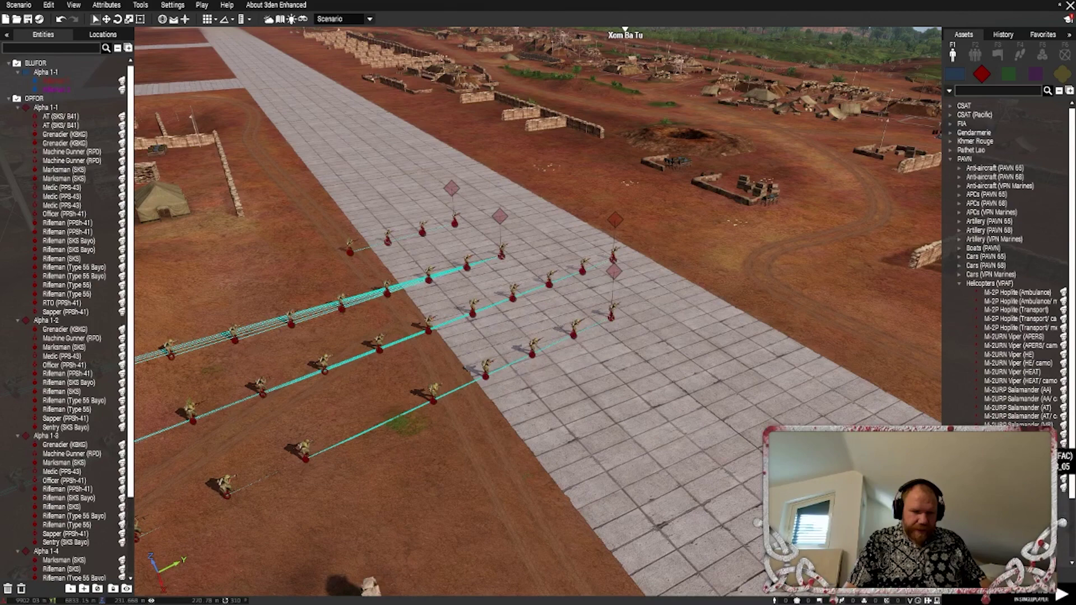
mouse_move(1023, 398)
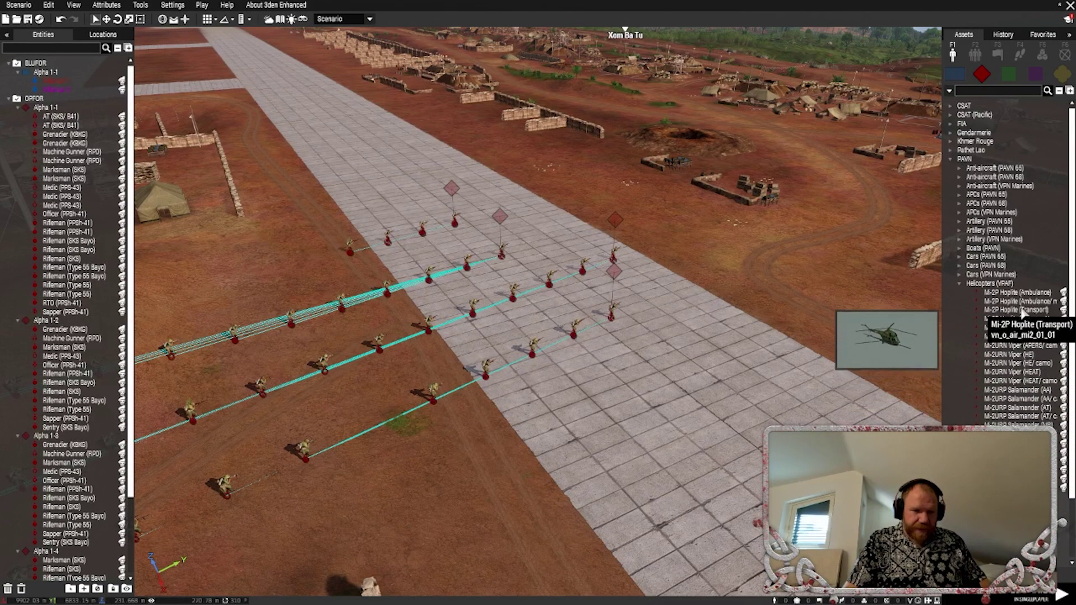
click(960, 284)
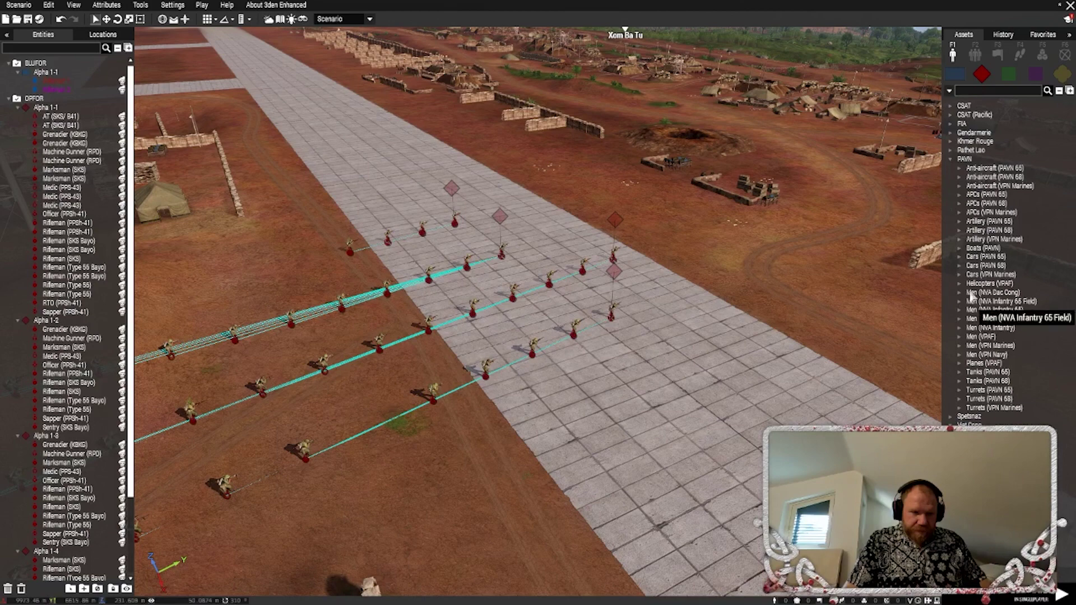
click(950, 143)
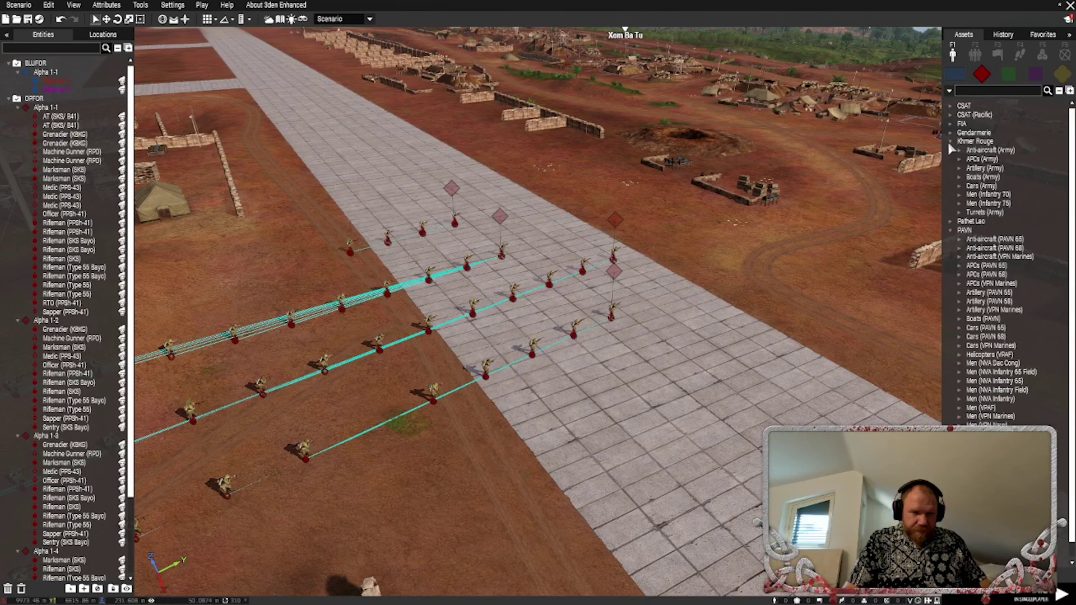
click(950, 144)
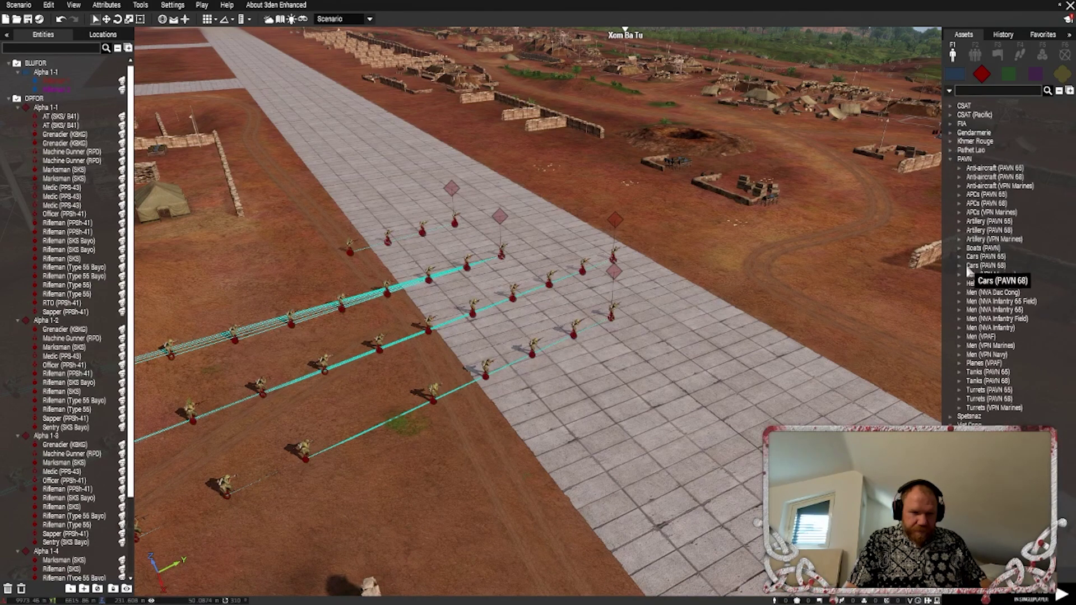
Place an empty Mi-2P Hoplite (Transport/ camo) helicopter on the runway beyond the infantry groups
click(960, 283)
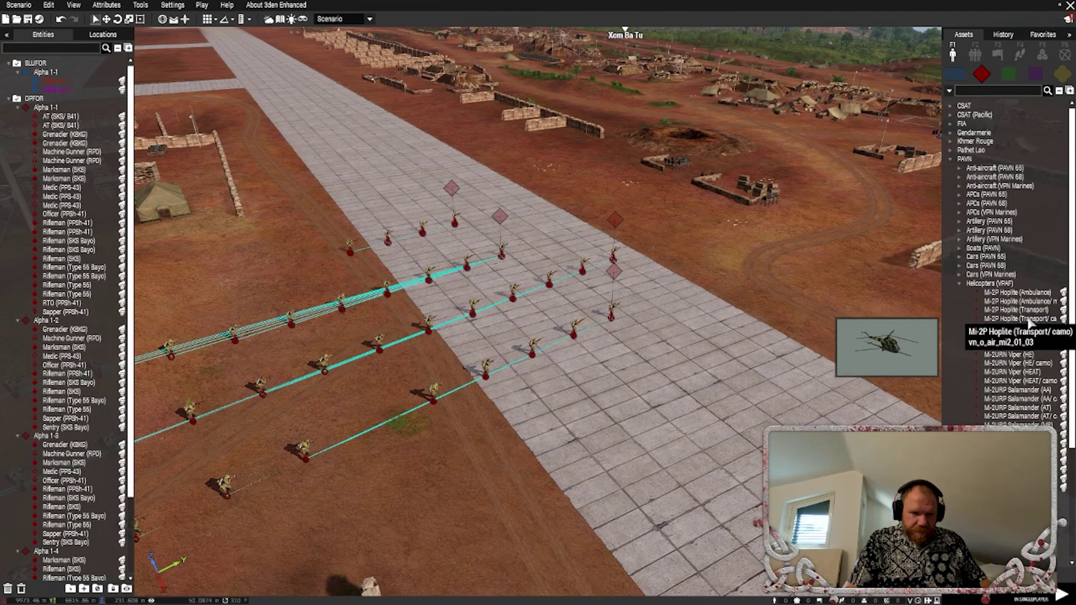
click(1029, 319)
key(d)
key(s)
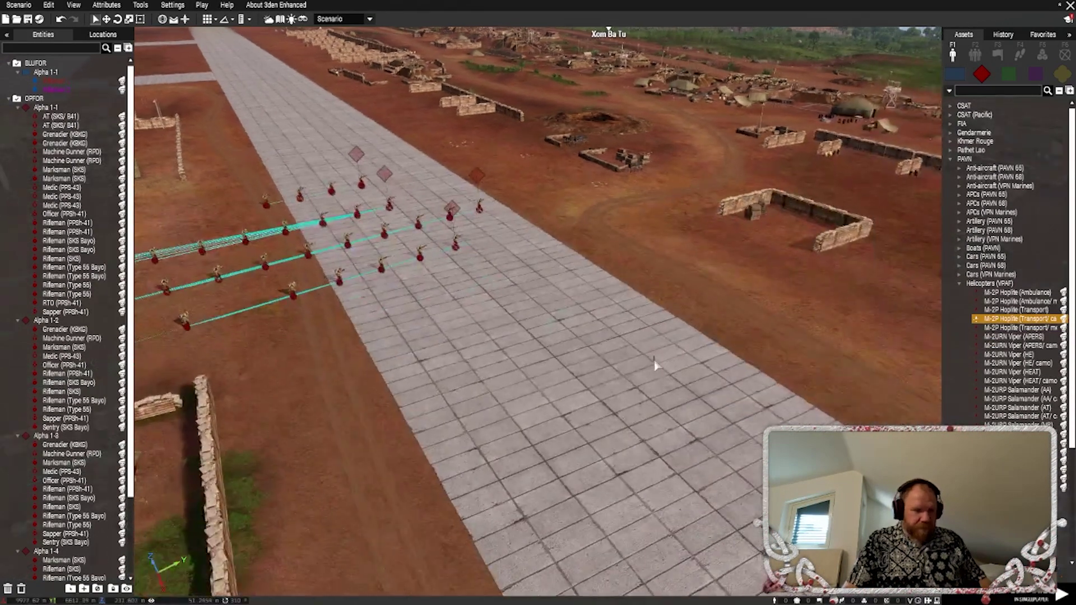
click(656, 365)
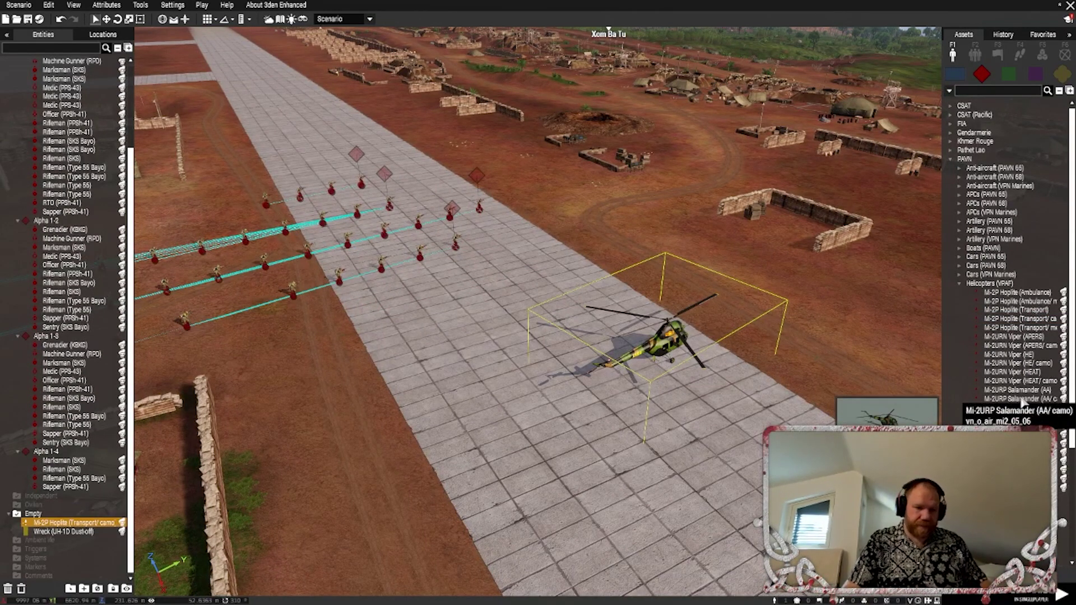
Place an empty Mi-2URN Viper (APERS/ camo) helicopter on the runway next to the Mi-2P Hoplite
click(1029, 364)
key(s)
key(d)
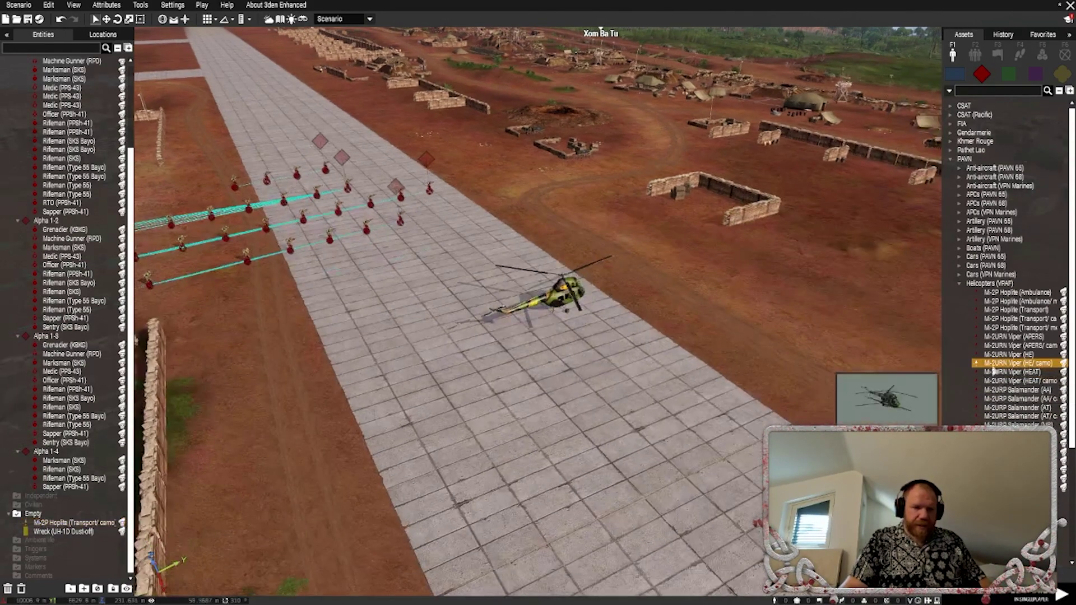
click(1030, 346)
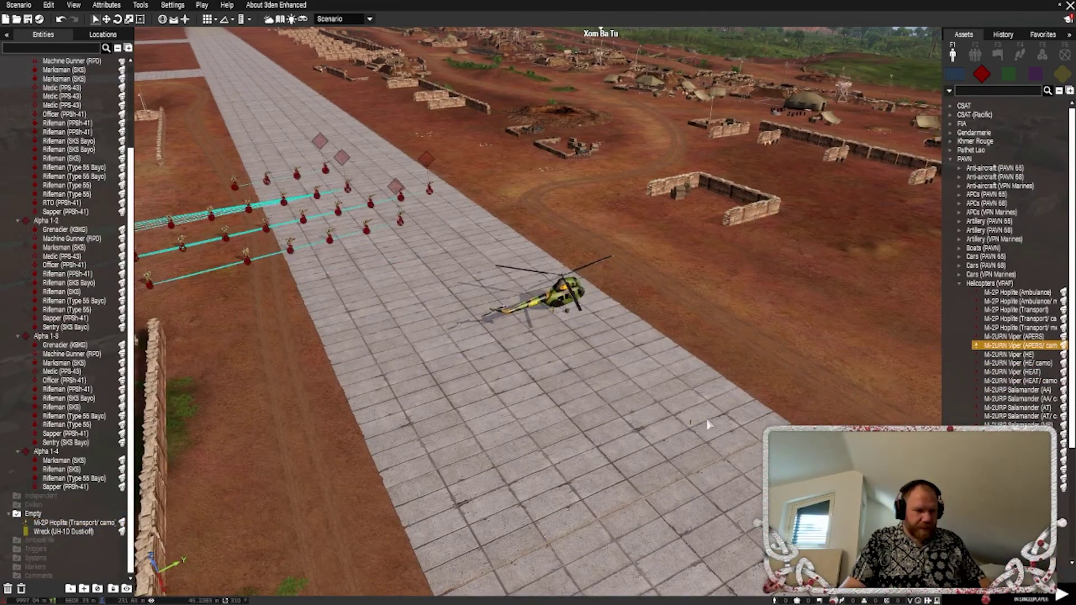
click(685, 420)
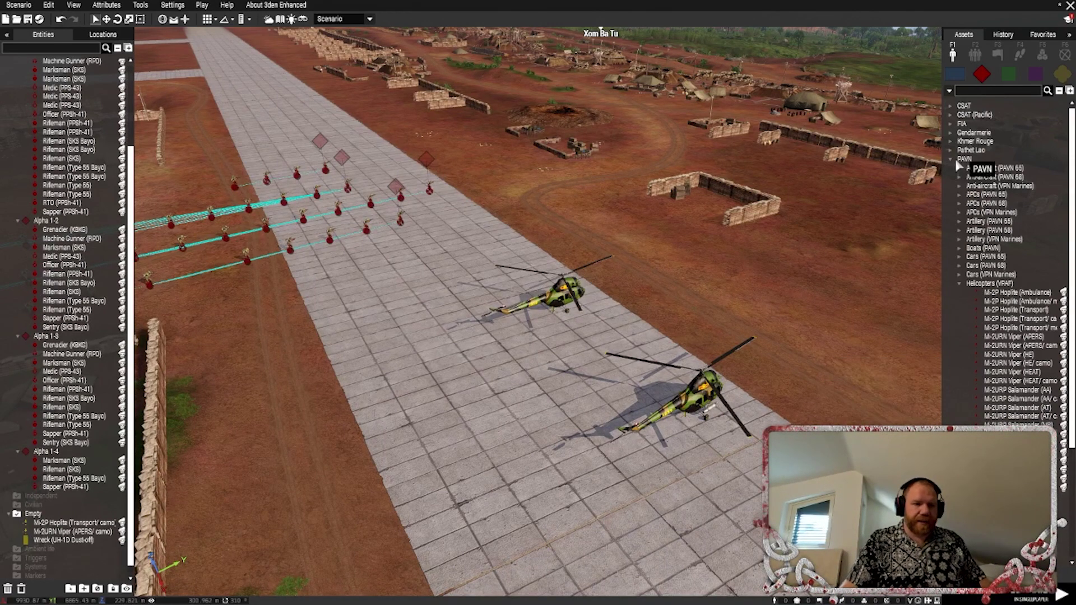
Place a Heli Pilot (PM) from Men (VPAF) at the runway's edge near the two helicopters
click(958, 283)
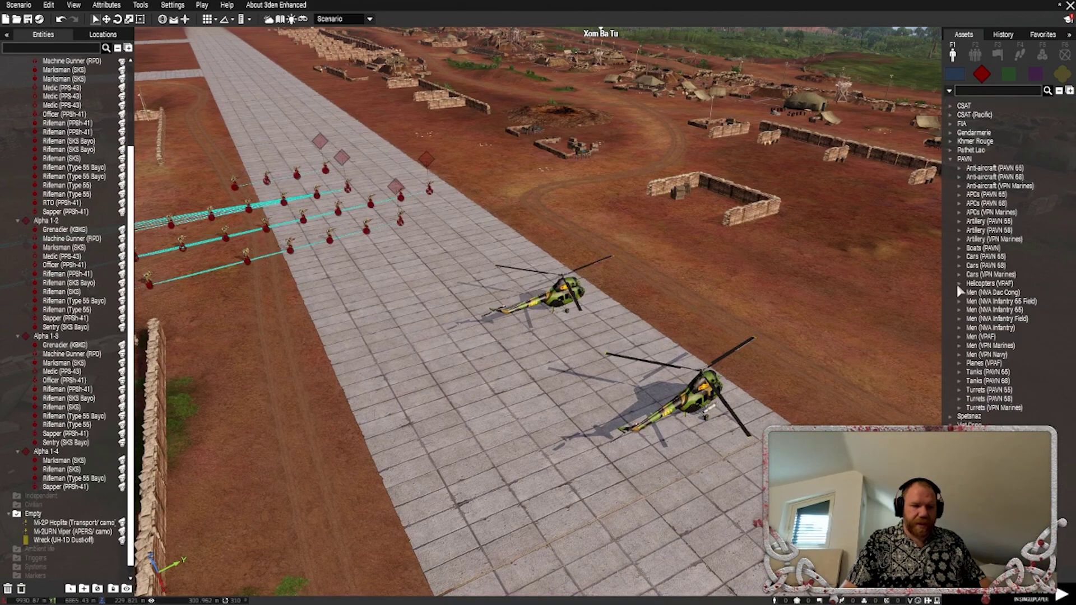
click(959, 336)
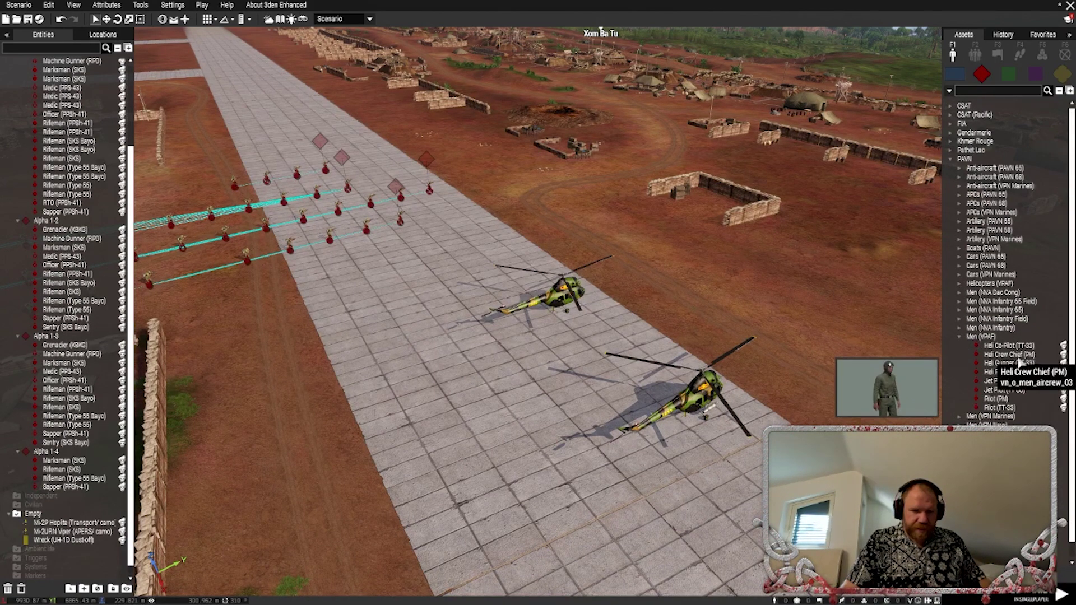
click(1000, 371)
scroll(723, 421, up, 3)
click(665, 411)
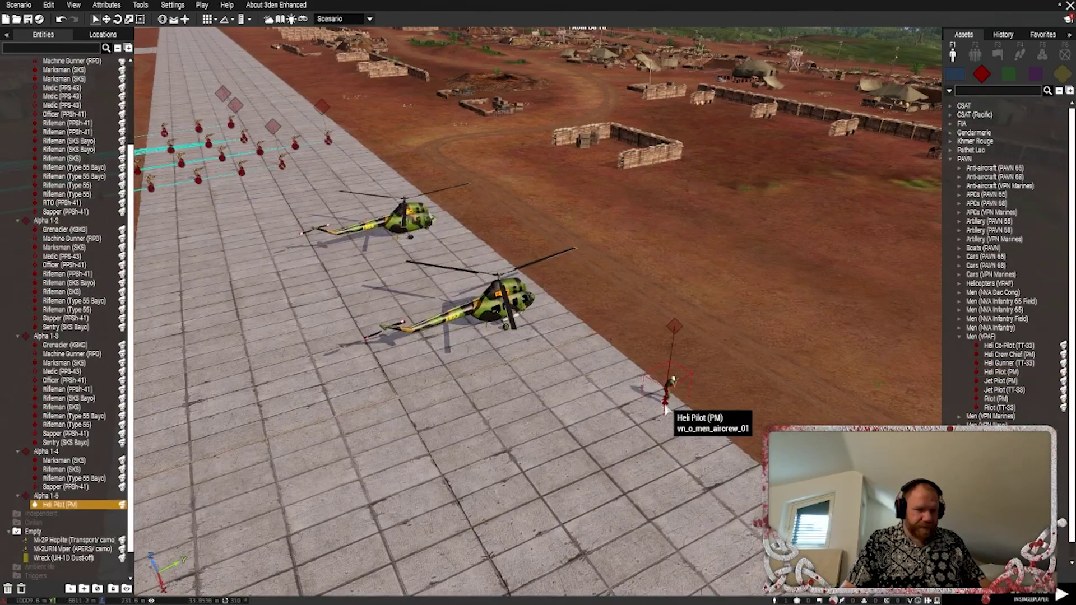
Set the Heli Pilot's rank to Major and deselect him
double_click(665, 411)
scroll(644, 409, down, 5)
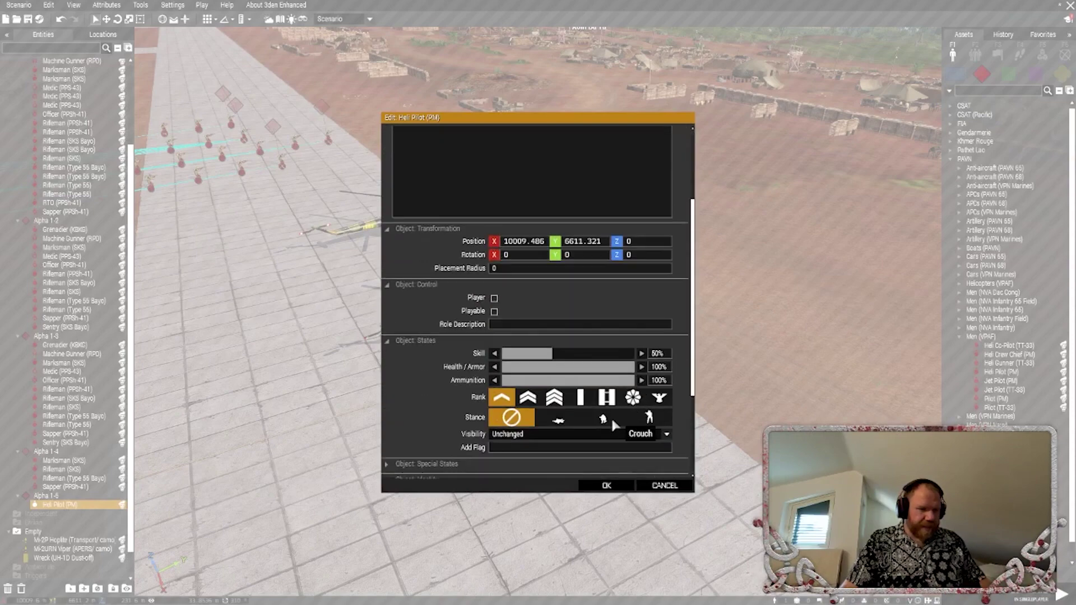
click(633, 397)
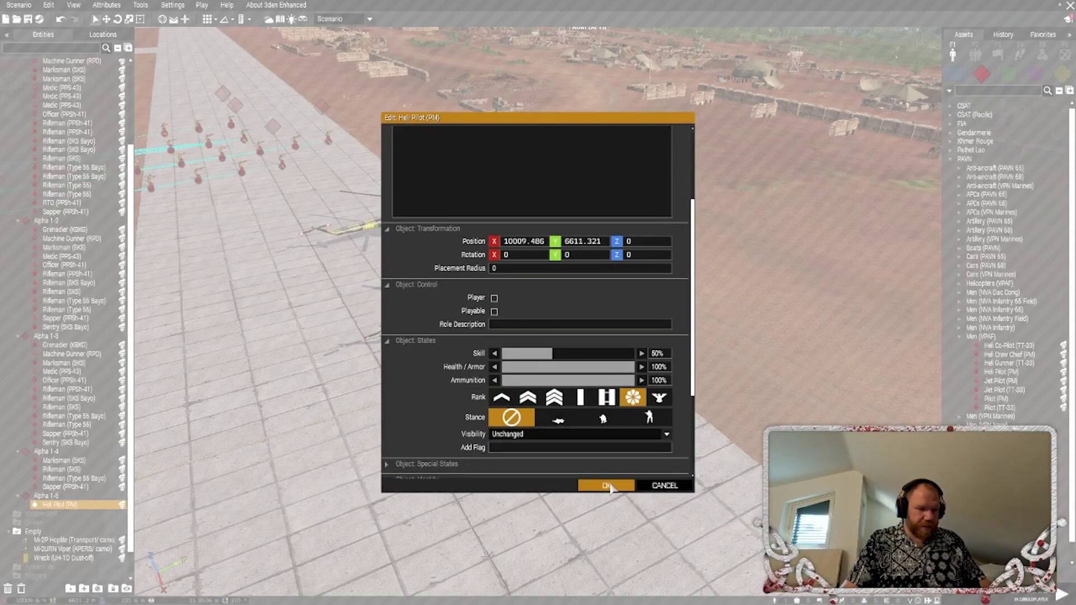
click(608, 485)
click(732, 404)
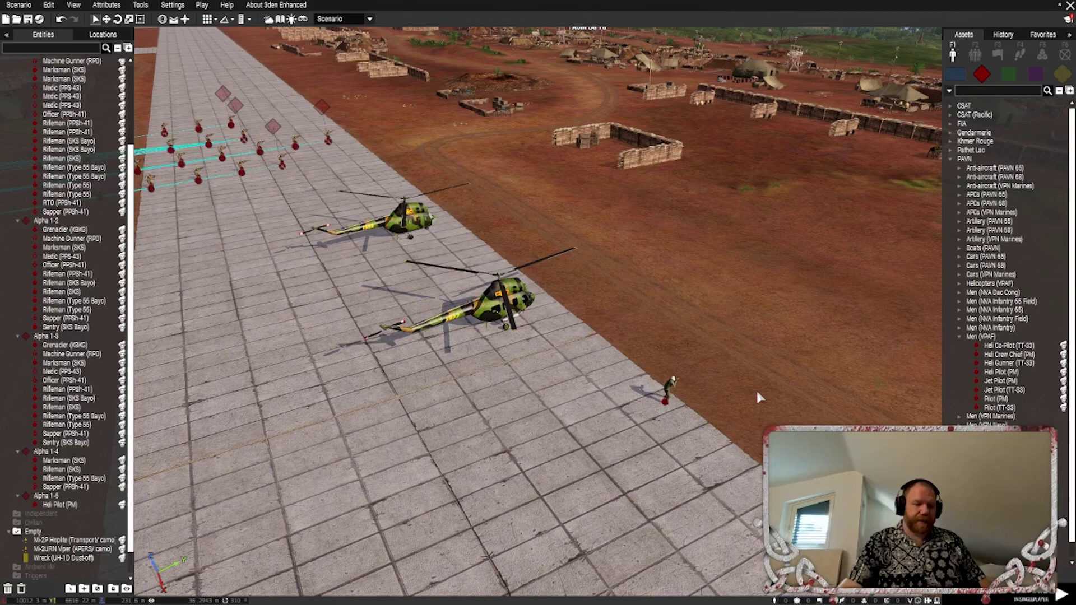
Place a Crewman (Driver) from Men (NVA Infantry 65) on the runway beyond the helicopter pilot
mouse_move(959, 347)
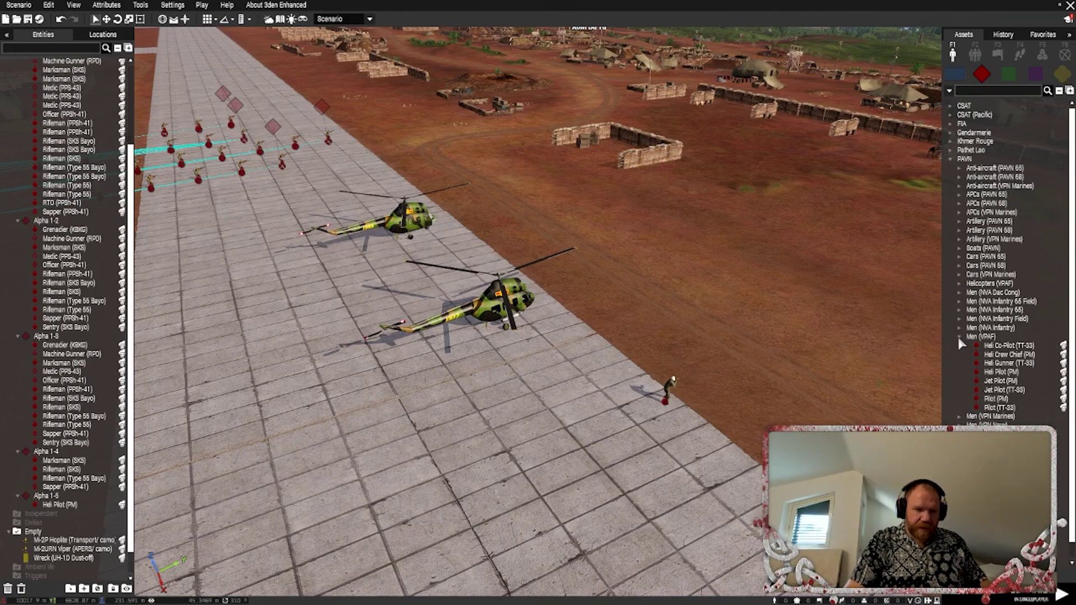
click(959, 336)
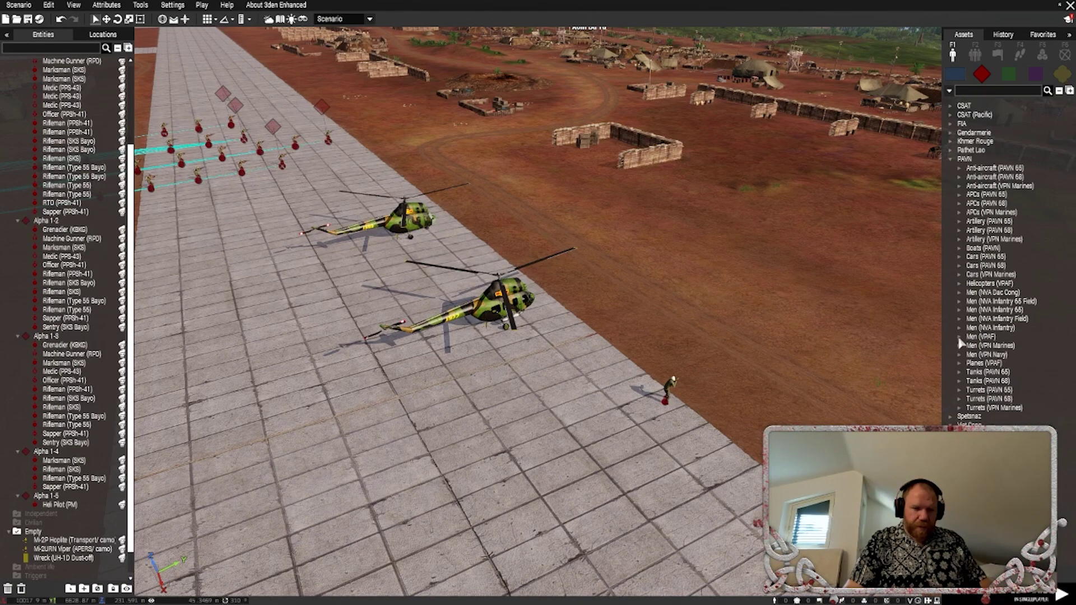
click(955, 309)
mouse_move(997, 332)
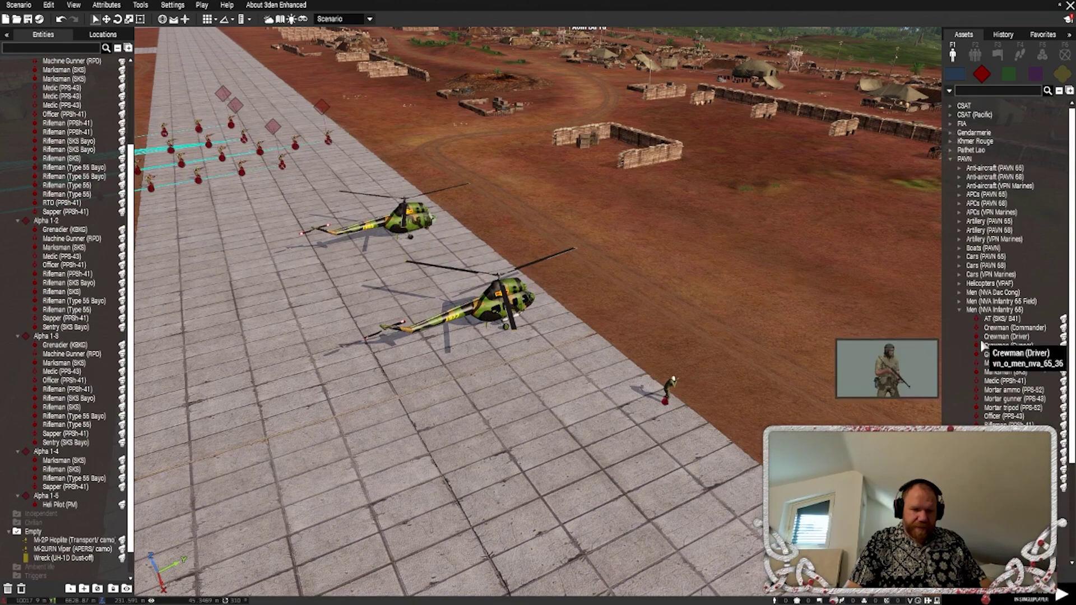
click(998, 336)
key(s)
key(d)
click(622, 510)
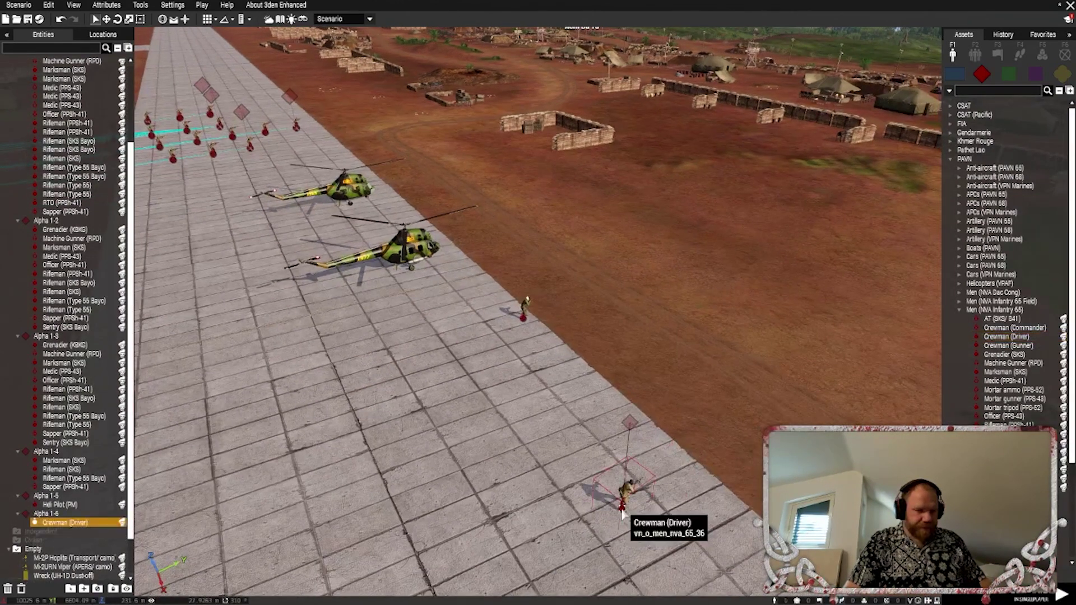
Set the Crewman (Driver)'s rank to Captain in his attributes
double_click(623, 507)
scroll(605, 417, down, 2)
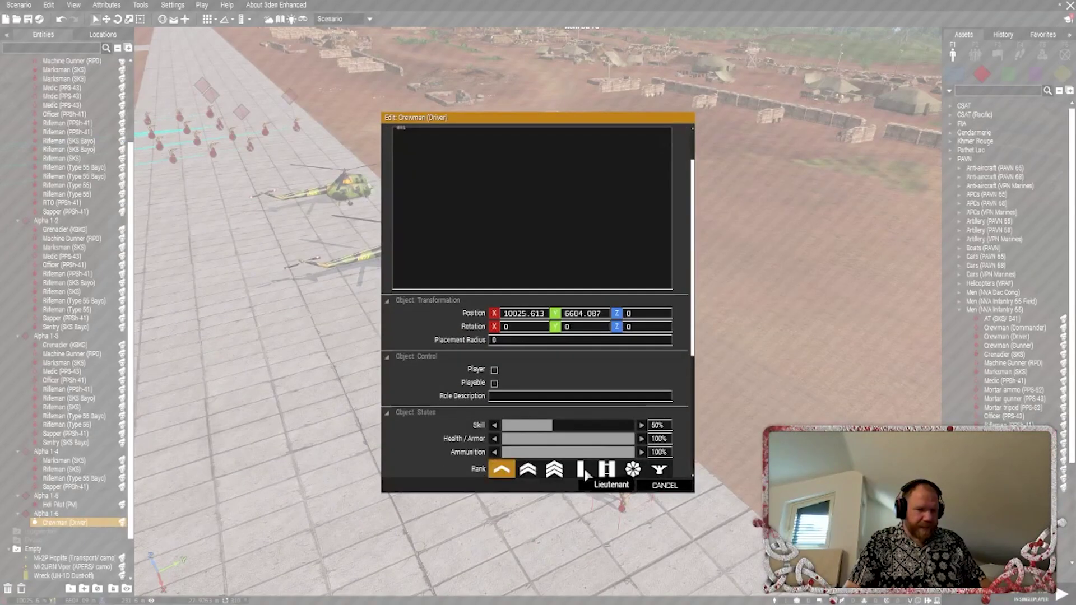
click(606, 470)
click(606, 486)
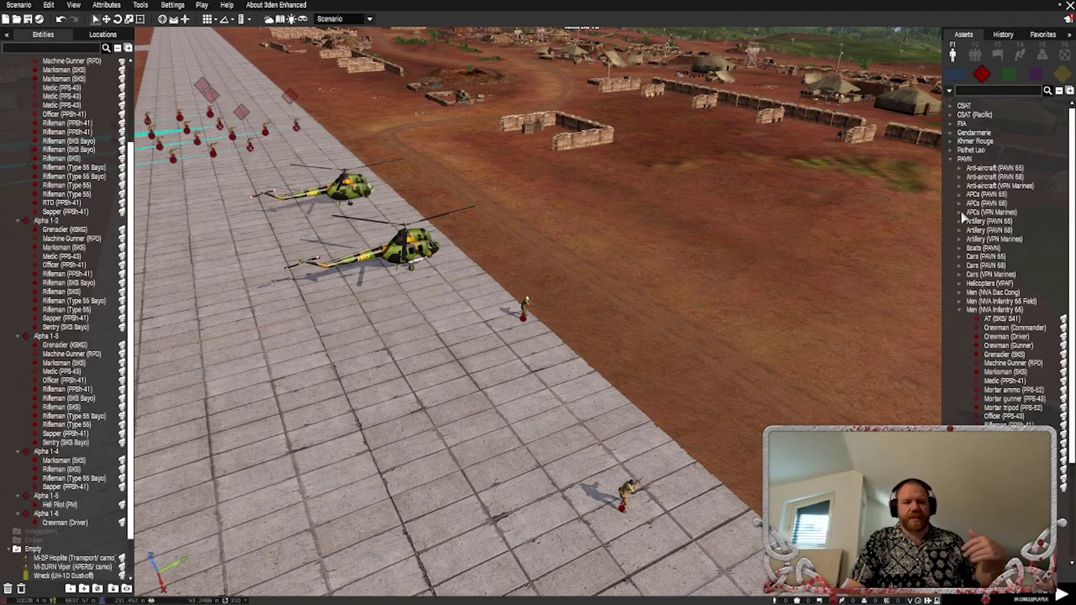
Place an empty BTR-50PK Transport from APCs (PAVN 65) on the runway between the helicopters and the crewman
click(960, 312)
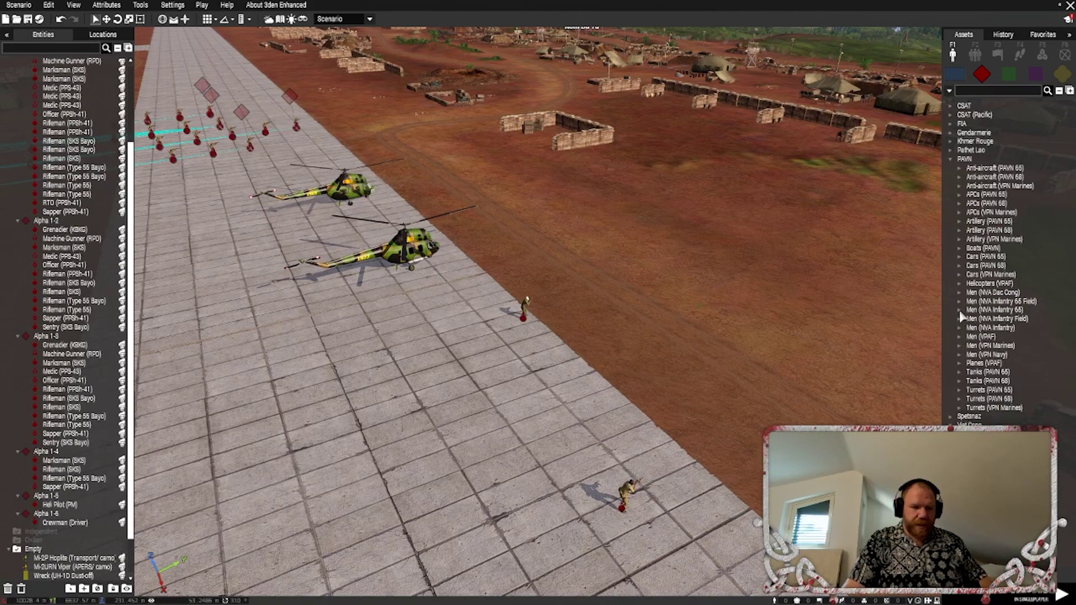
click(960, 372)
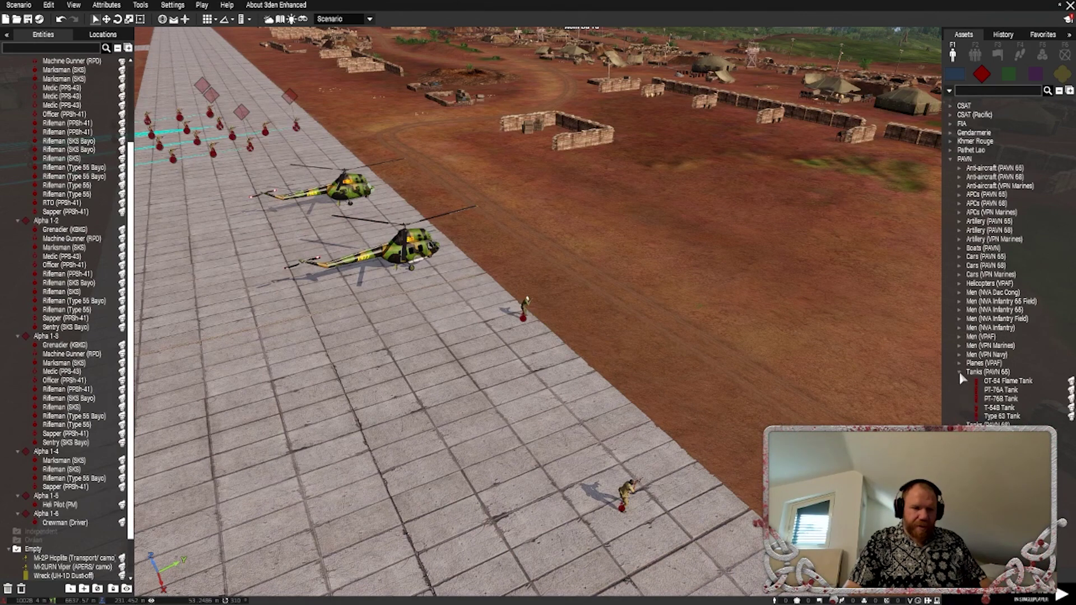
click(1010, 401)
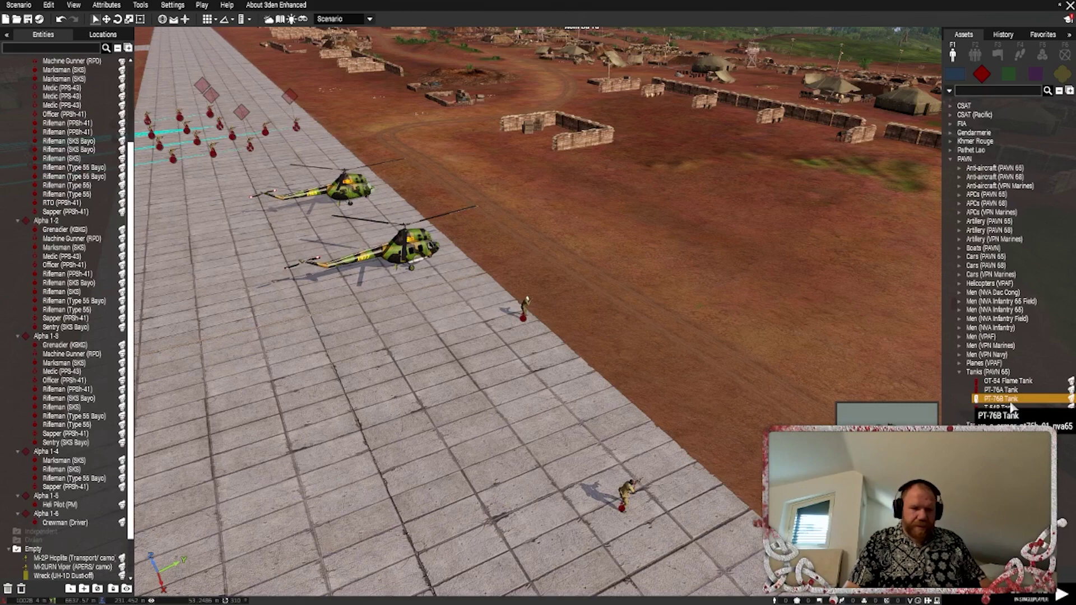
click(959, 372)
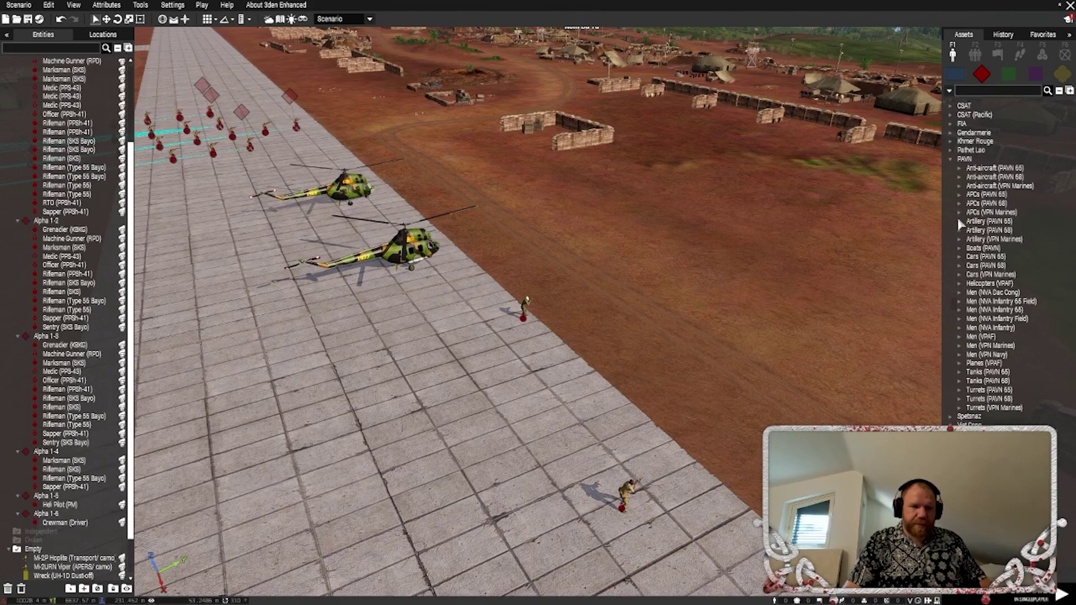
click(960, 196)
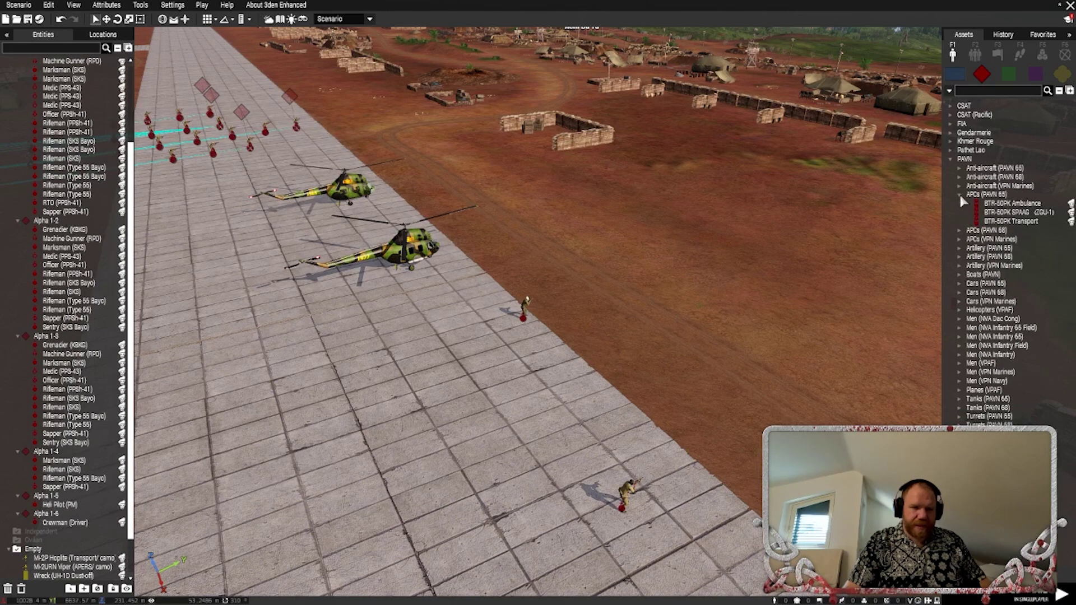
click(1011, 221)
click(368, 446)
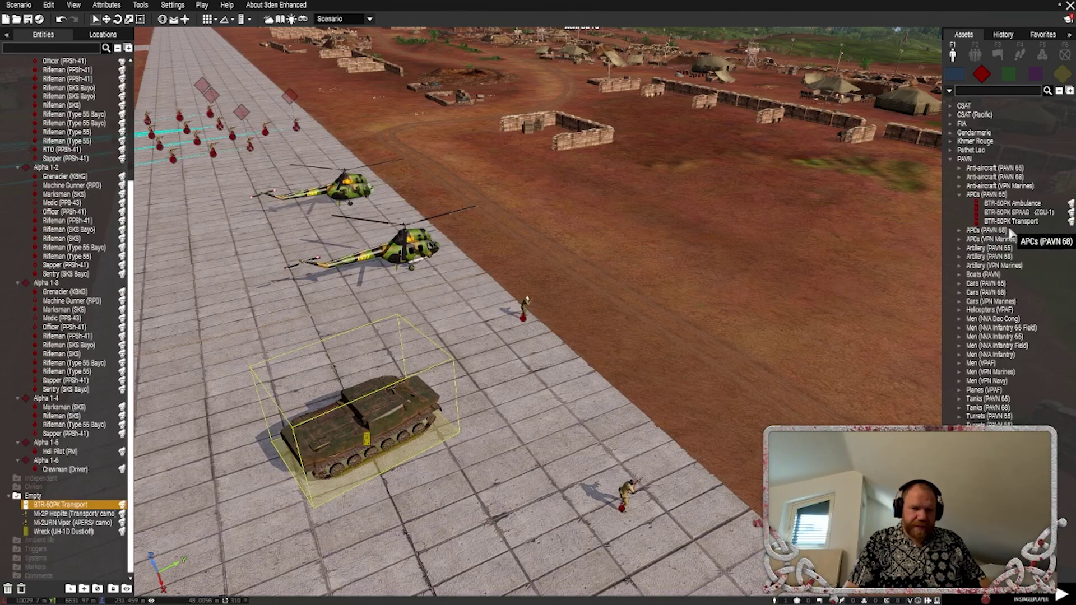
Look through the APC assets available under PAVN 68 and VPN Marines
click(958, 194)
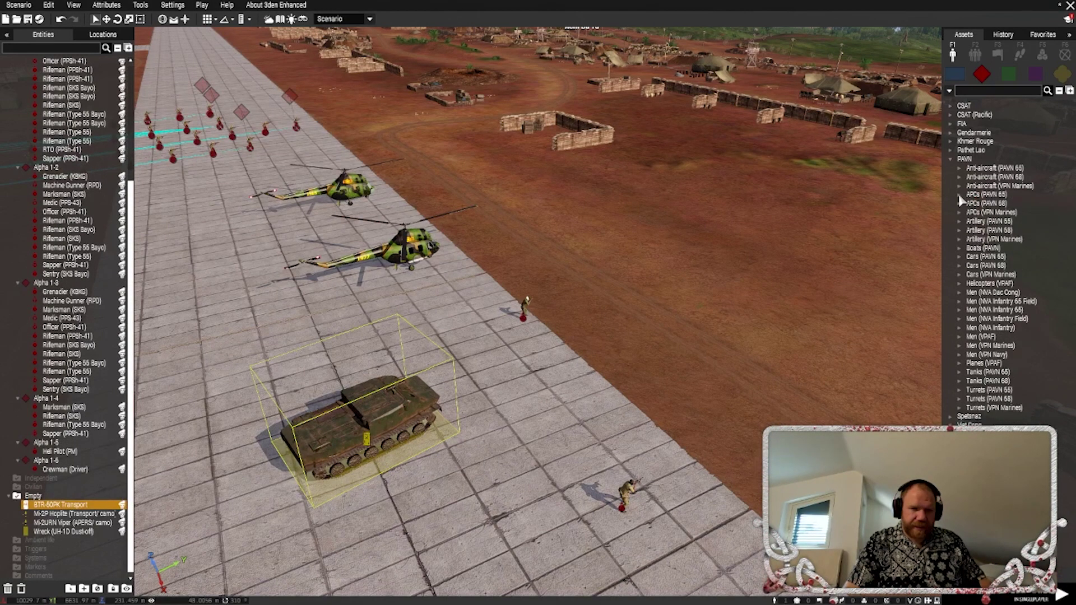
click(959, 203)
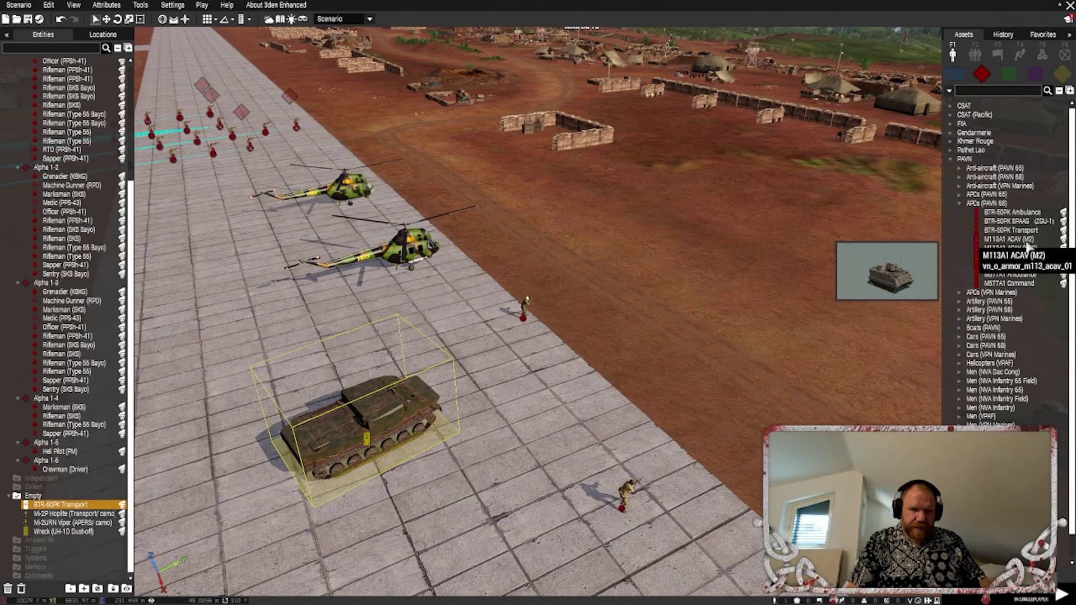
click(958, 201)
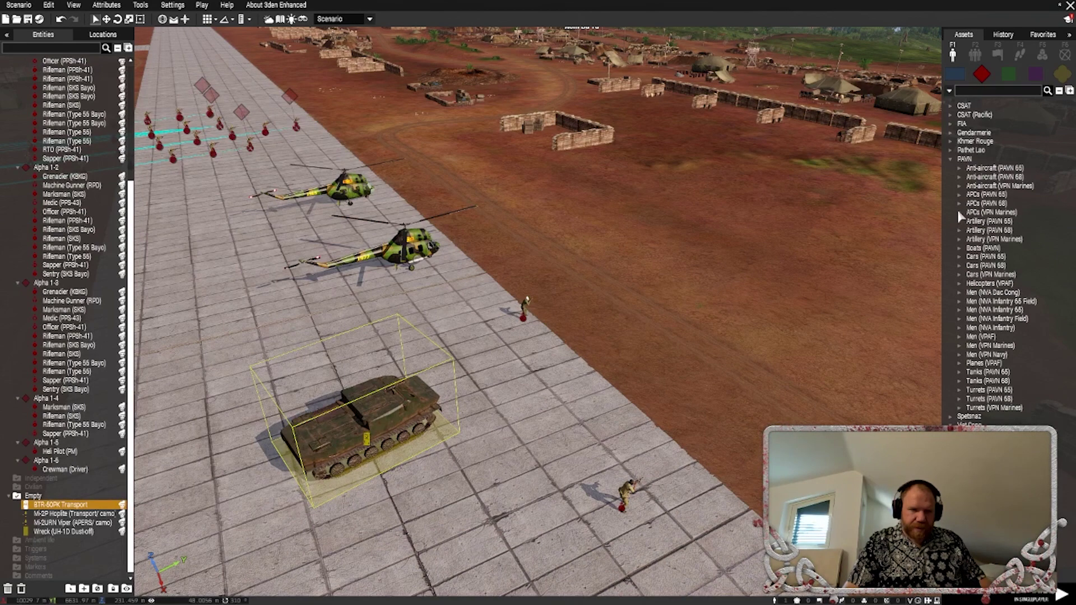
click(958, 212)
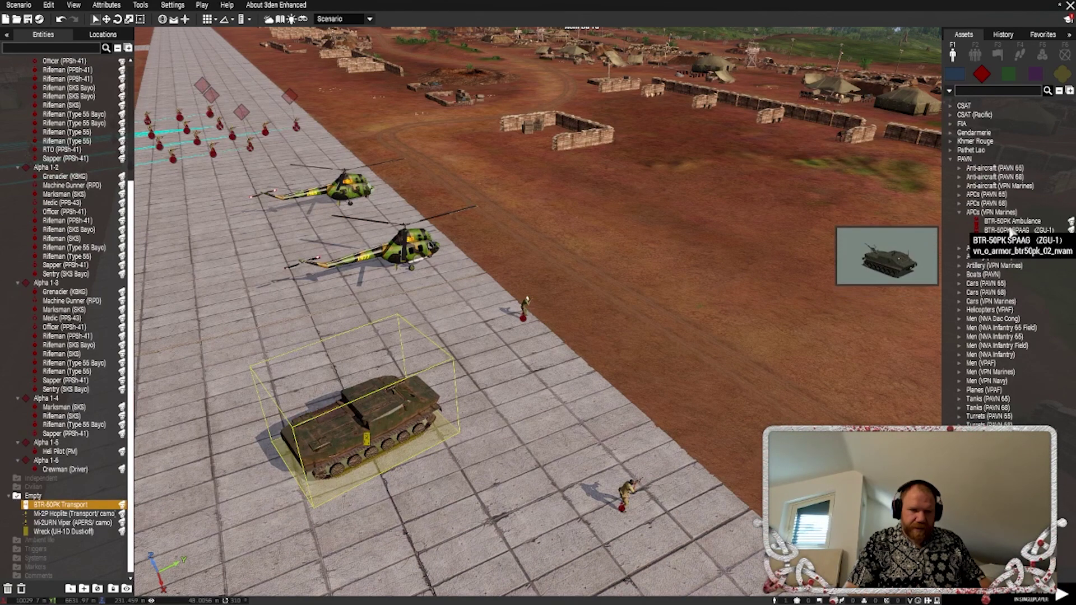
click(957, 211)
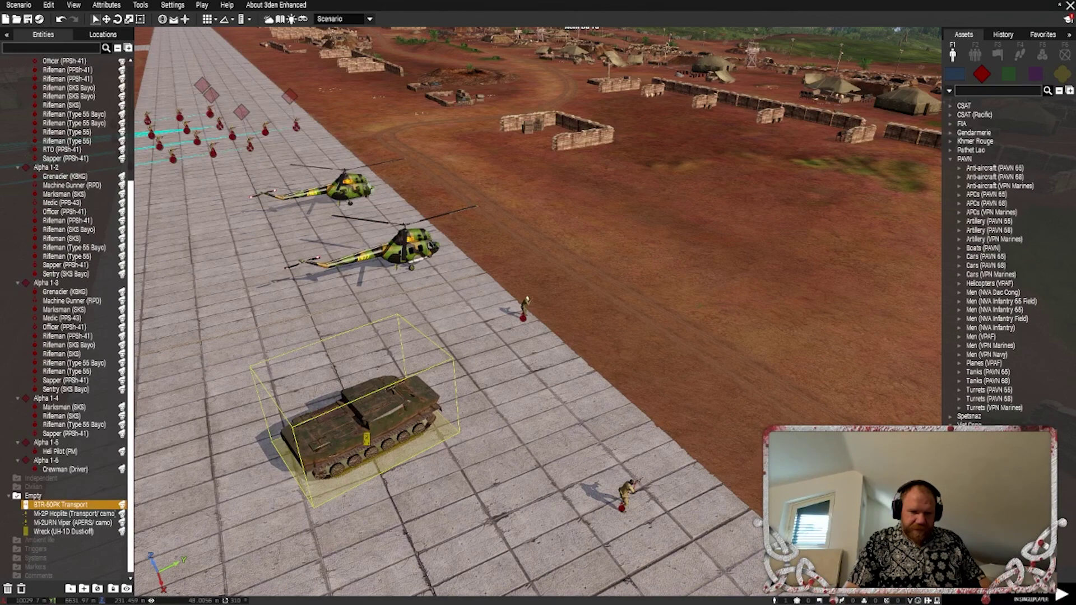
Place a Van (Boheme Krabice/ DP-27) from Cars (VC) on the runway between the BTR-50PK and the helicopters
click(959, 461)
scroll(981, 460, down, 4)
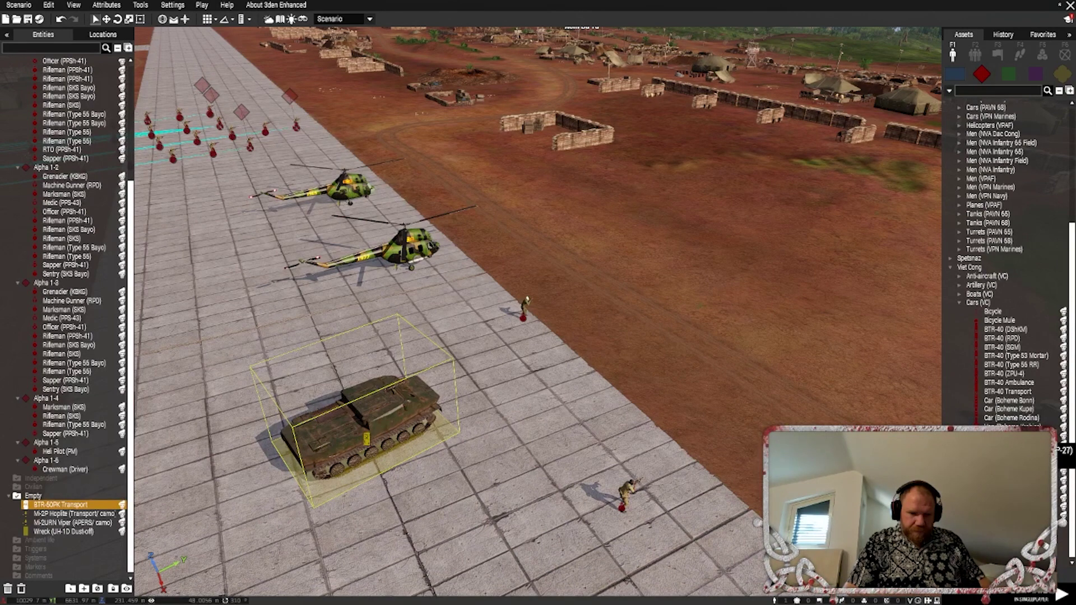
click(1012, 435)
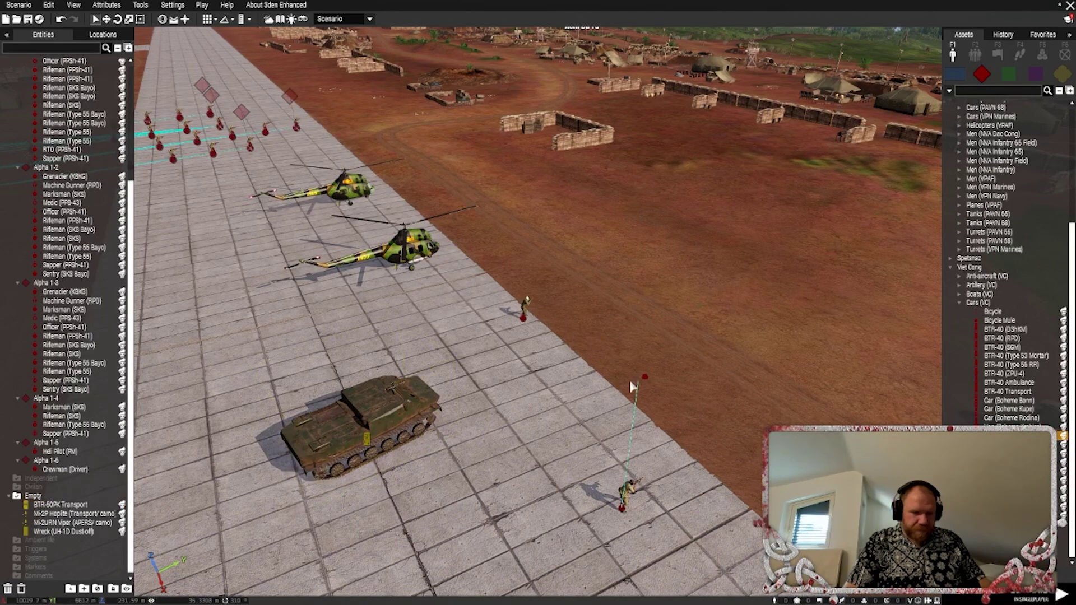
click(259, 361)
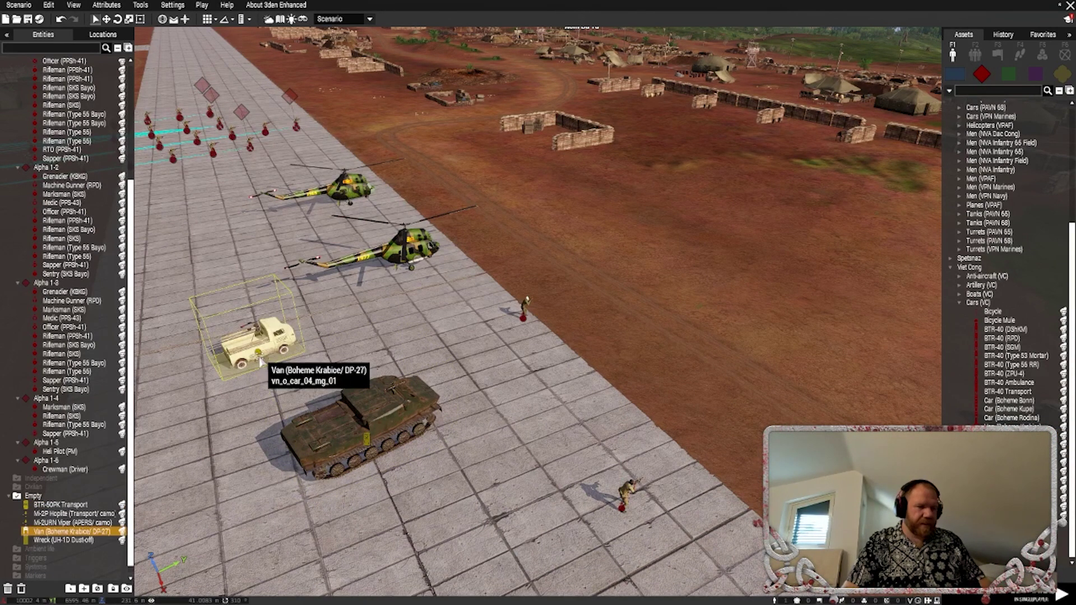
Inspect the van and its mounted DP-27 machine gun up close, then return to an overview of the runway
key(a)
scroll(389, 385, up, 6)
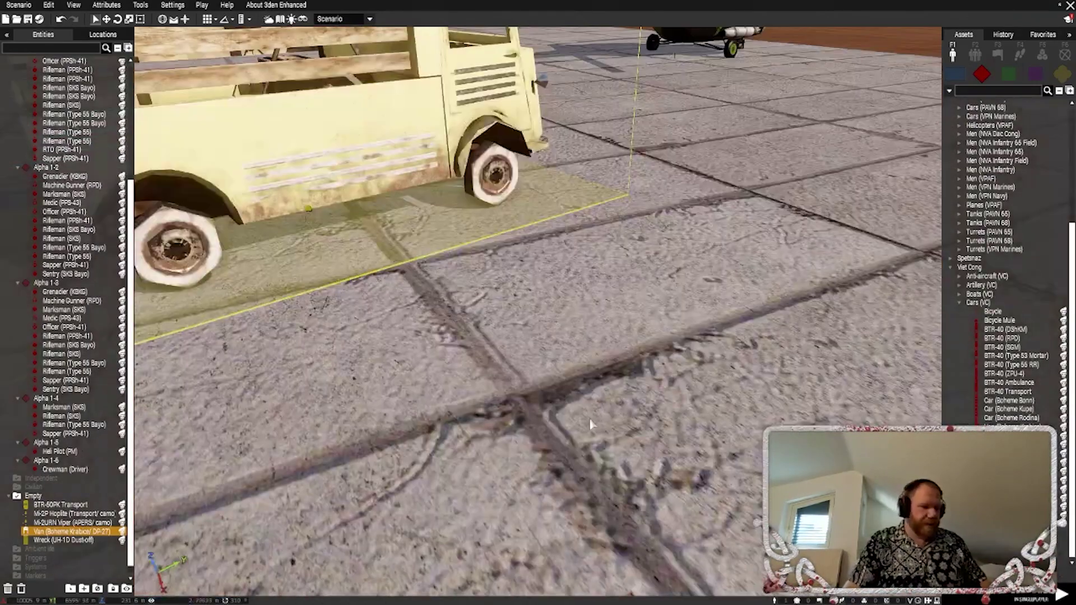
scroll(552, 425, down, 4)
right_drag(552, 425, 579, 433)
key(w)
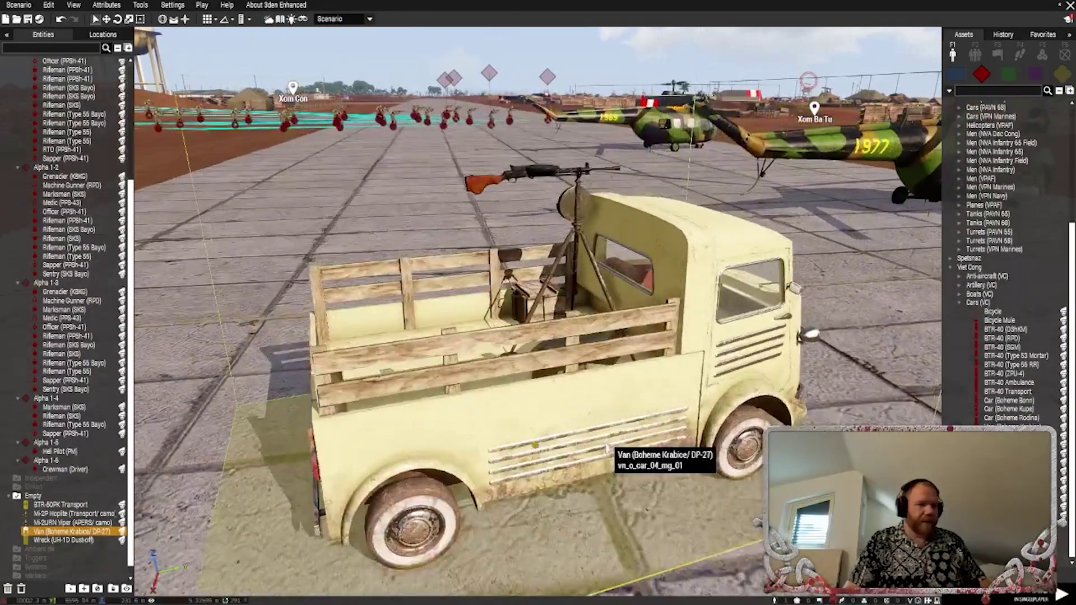
scroll(608, 448, up, 3)
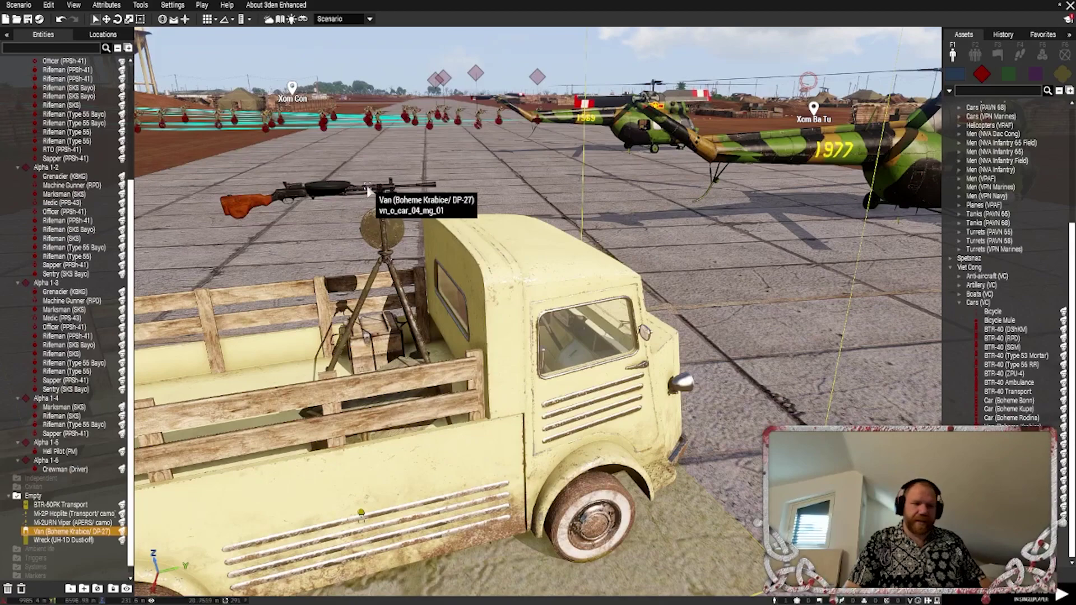
scroll(537, 424, down, 4)
right_drag(537, 425, 562, 480)
key(a)
scroll(547, 508, down, 4)
key(d)
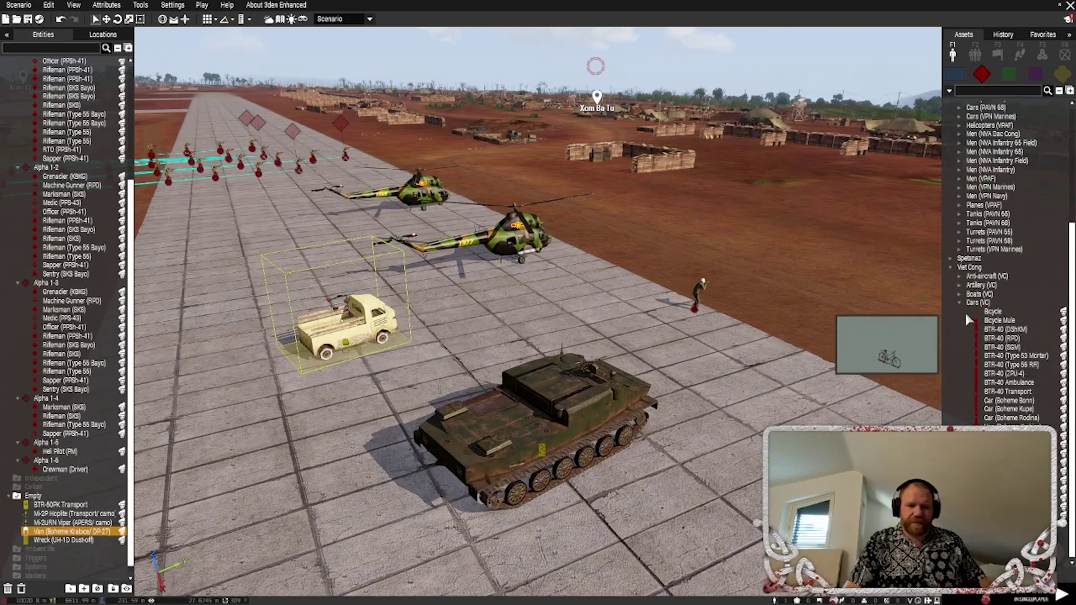
Place a Type 63 60mm Mortar from the Viet Cong assets near the runway's edge behind the van
click(960, 303)
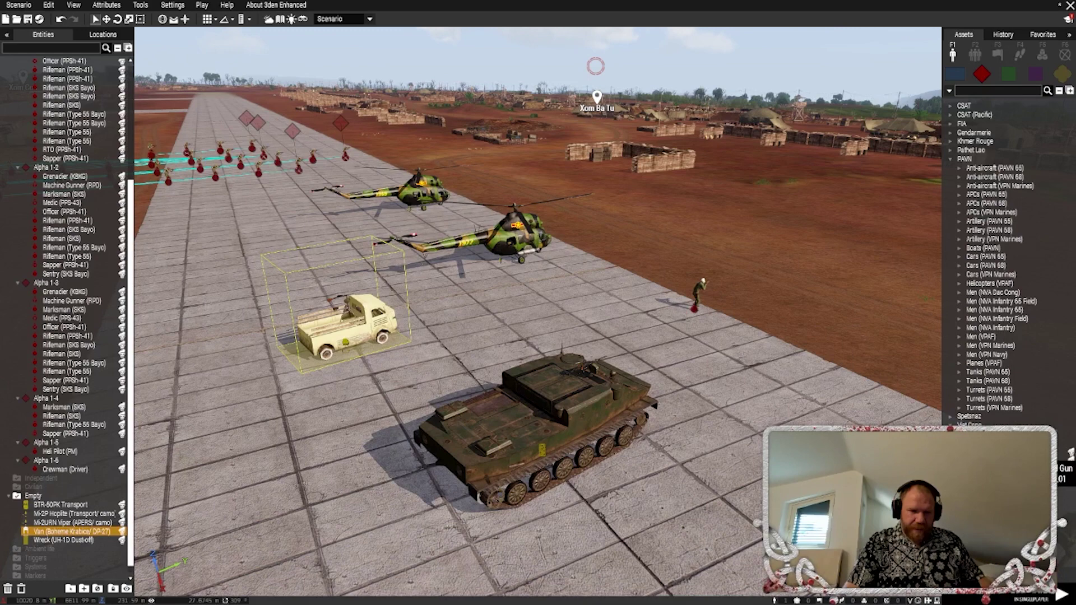
click(989, 483)
key(a)
click(403, 336)
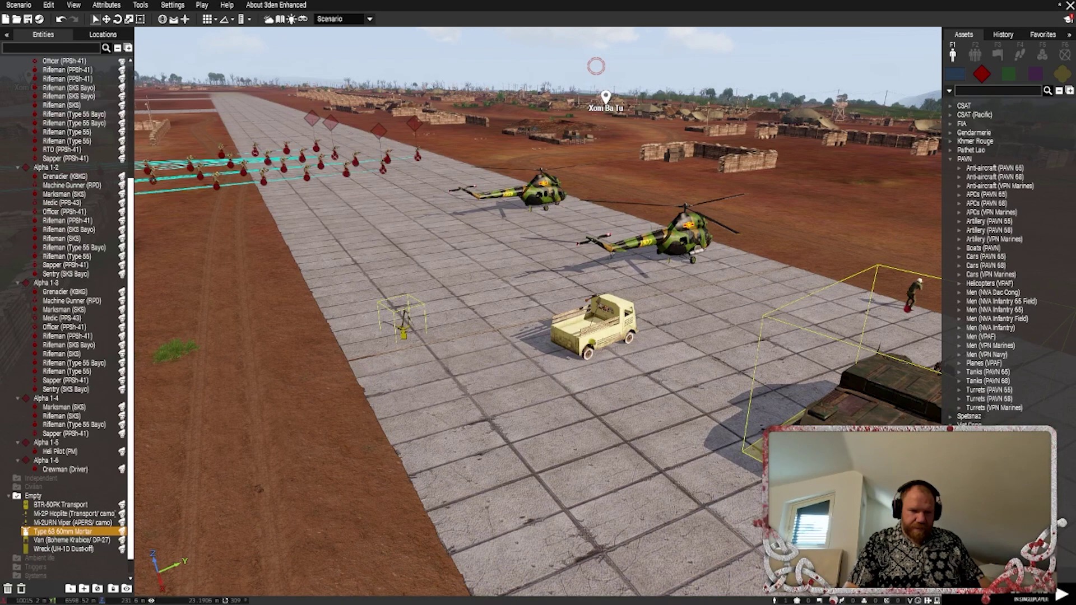
Place a DShKM (Low) and an RPD (High) from Turrets (VC) on the runway near the mortar
scroll(1003, 253, down, 3)
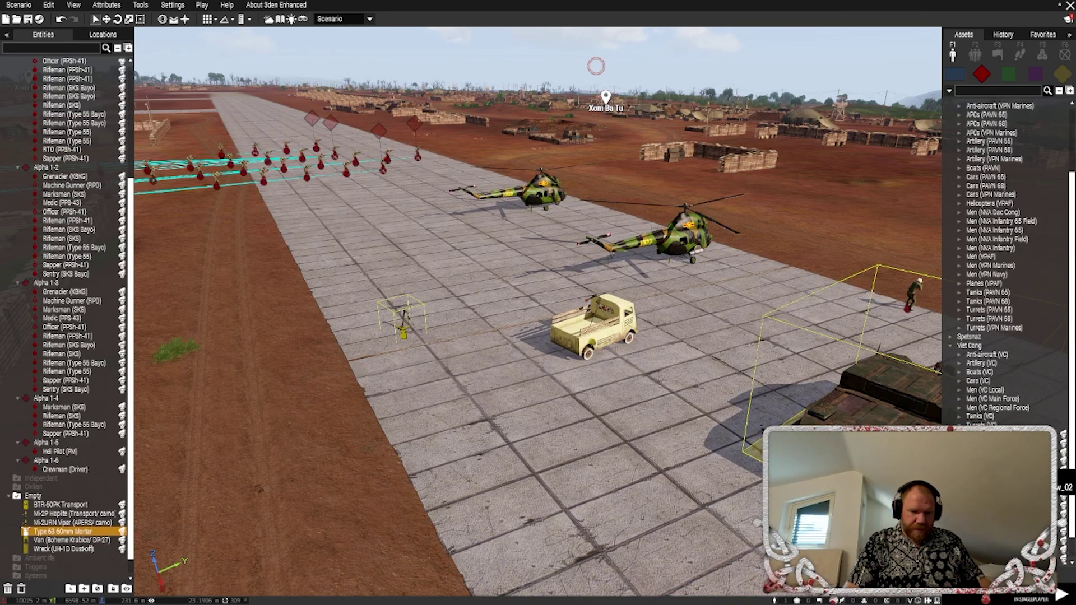
click(1009, 465)
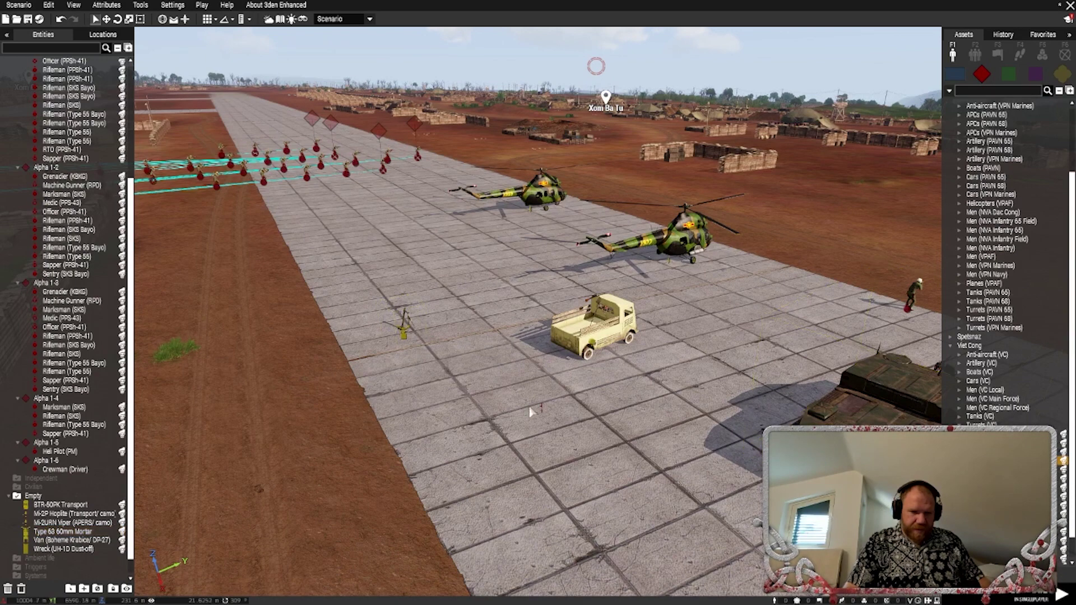
click(422, 403)
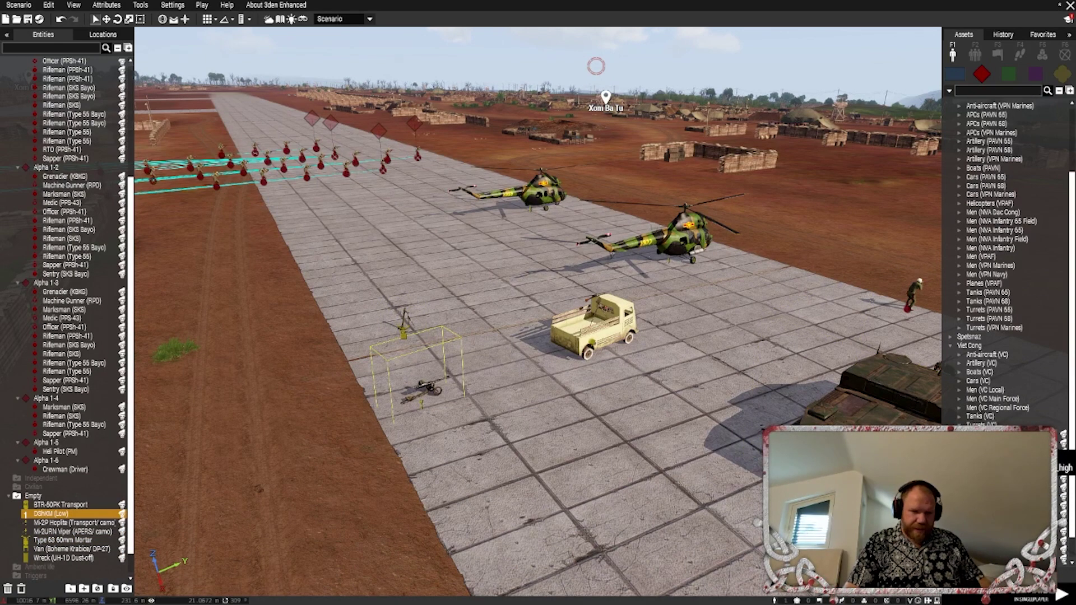
scroll(1008, 448, down, 1)
click(1009, 506)
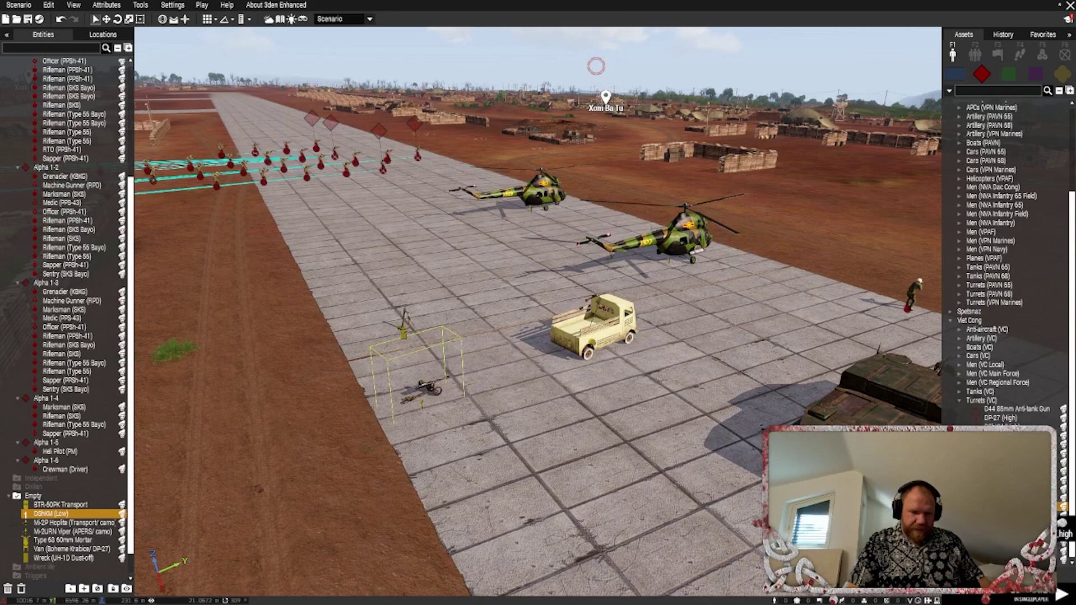
click(485, 439)
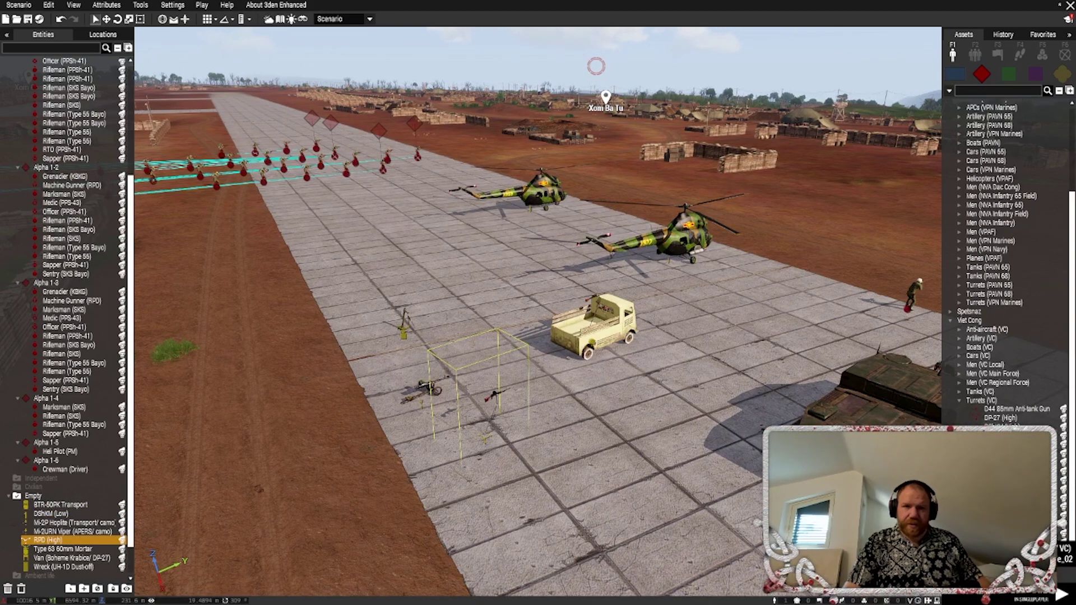
Place a Spiderhole (Cover/ VC) on the runway near the RPD and deselect it
click(1009, 534)
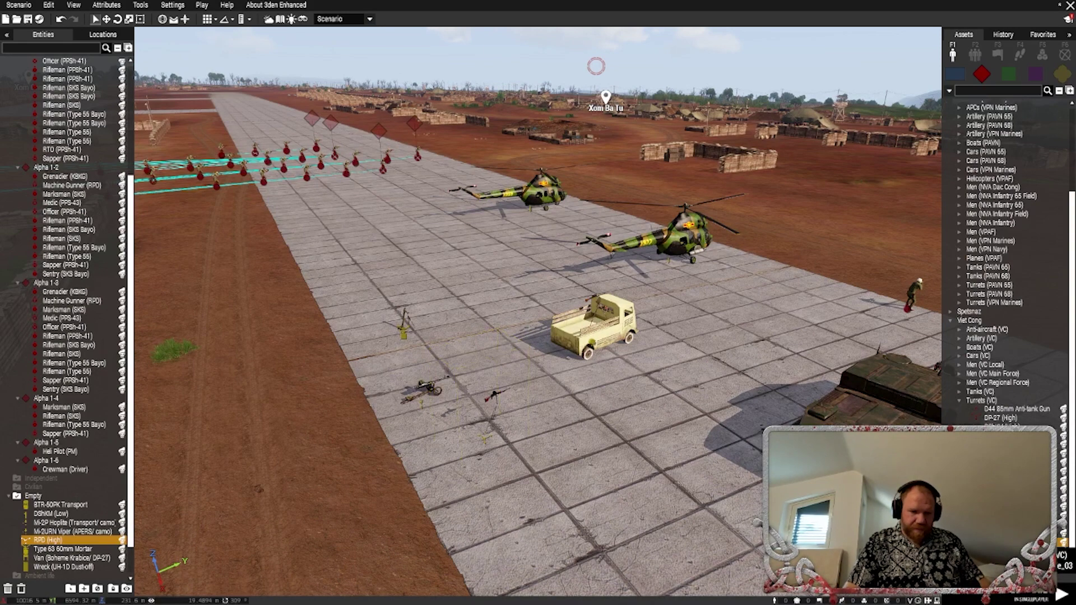
click(575, 518)
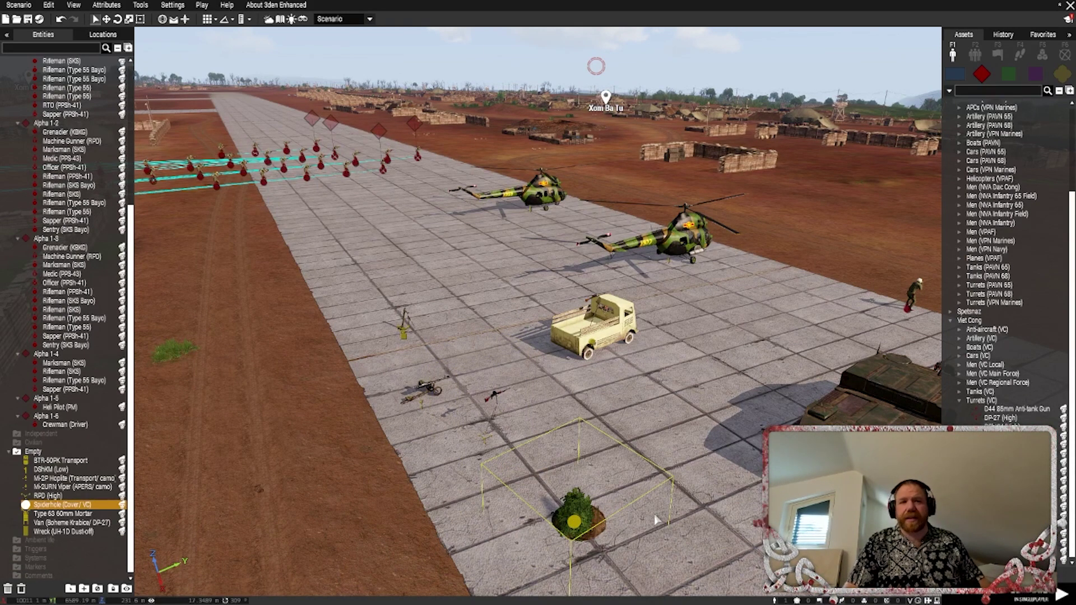
click(680, 441)
Place a MiG-21 PFM (CAS) from Planes (VPAF) on the open runway beyond the BTR-50PK and crewman
mouse_move(700, 458)
right_down()
mouse_move(688, 461)
mouse_move(721, 450)
mouse_move(682, 464)
right_up()
key(d)
key(s)
scroll(689, 464, down, 4)
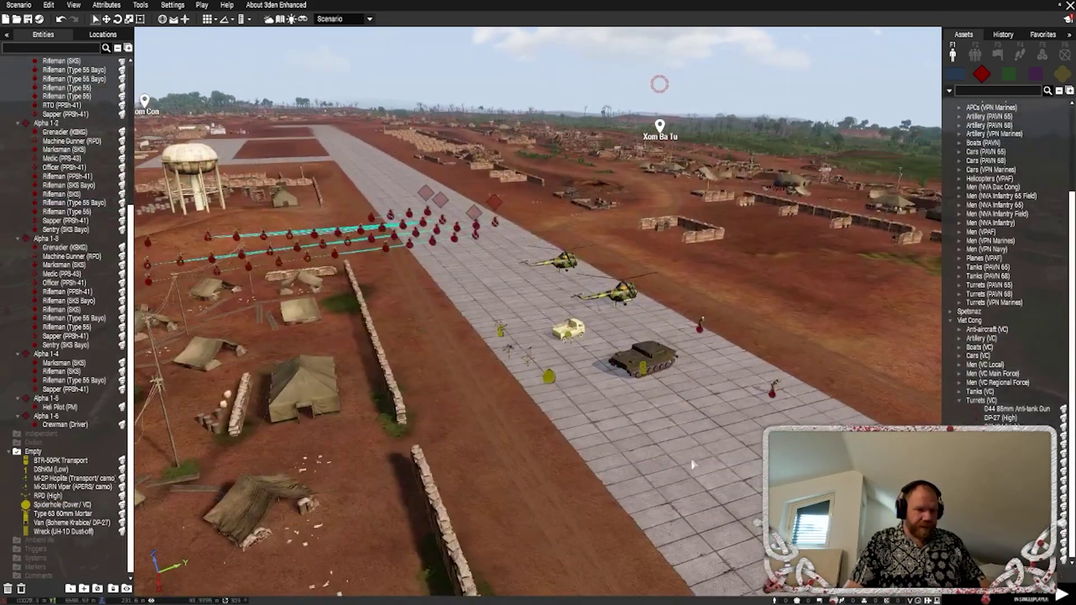
key(d)
scroll(957, 399, up, 3)
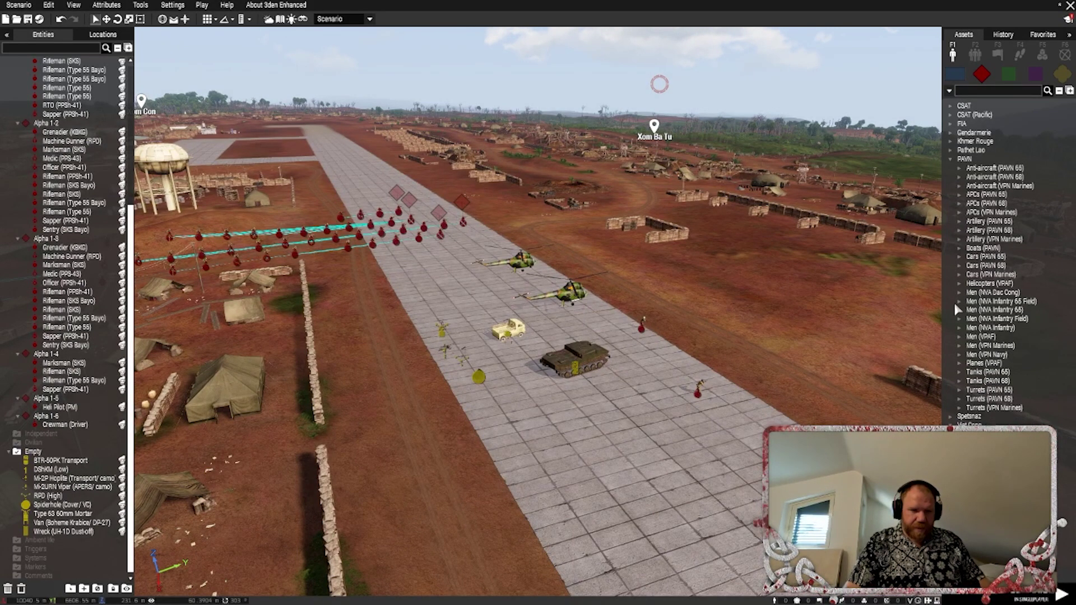
click(958, 363)
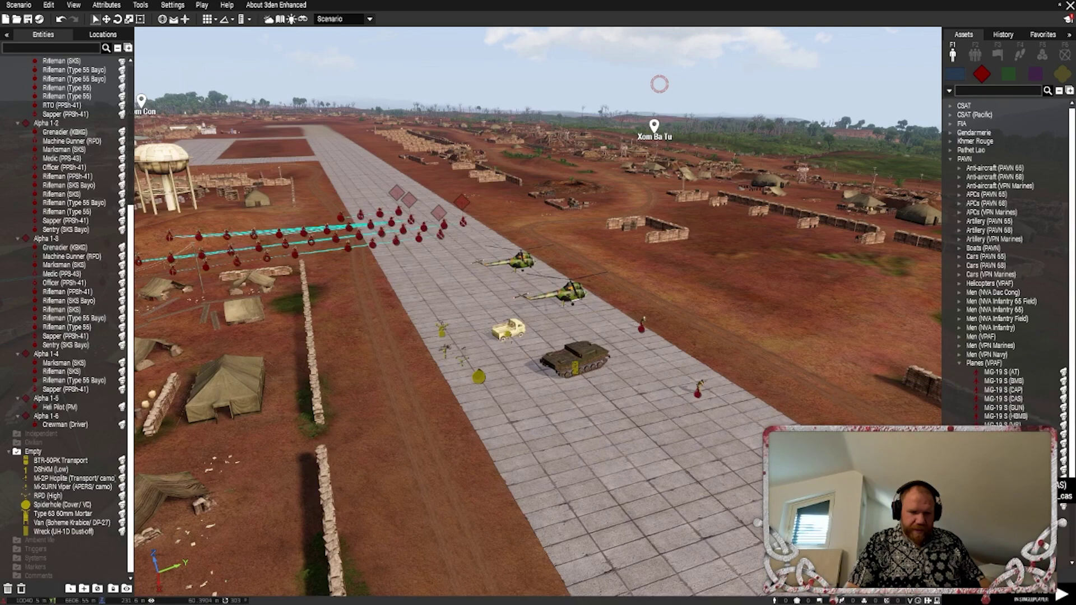
click(1023, 470)
key(s)
key(s)
right_drag(840, 448, 713, 415)
click(652, 333)
Examine the arrangement of infantry, helicopters, vehicles and the MiG-21 along the runway
key(w)
key(d)
key(w)
key(d)
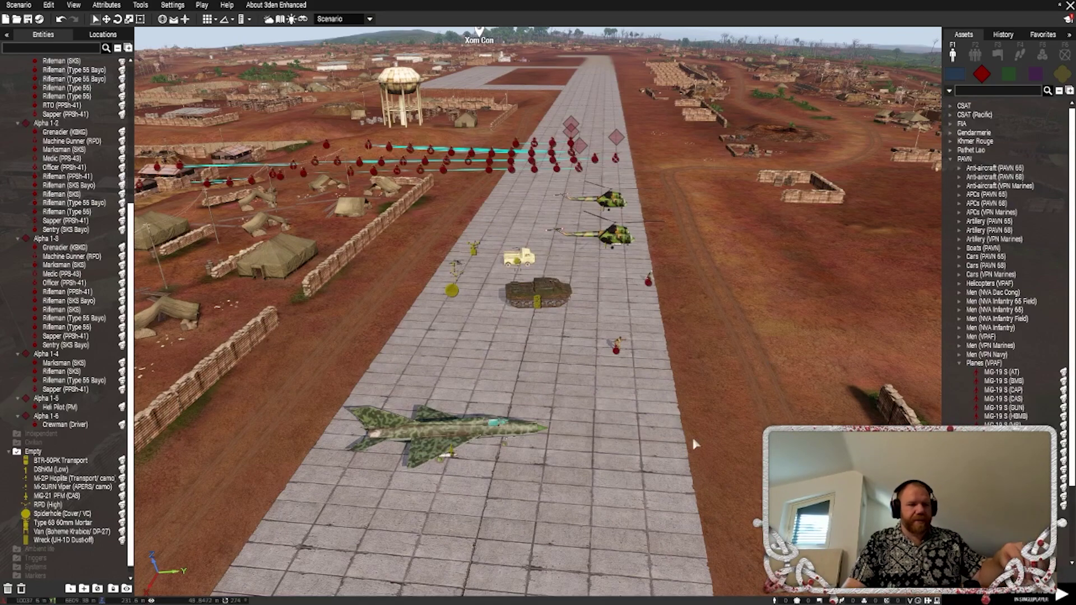
key(w)
key(w)
key(d)
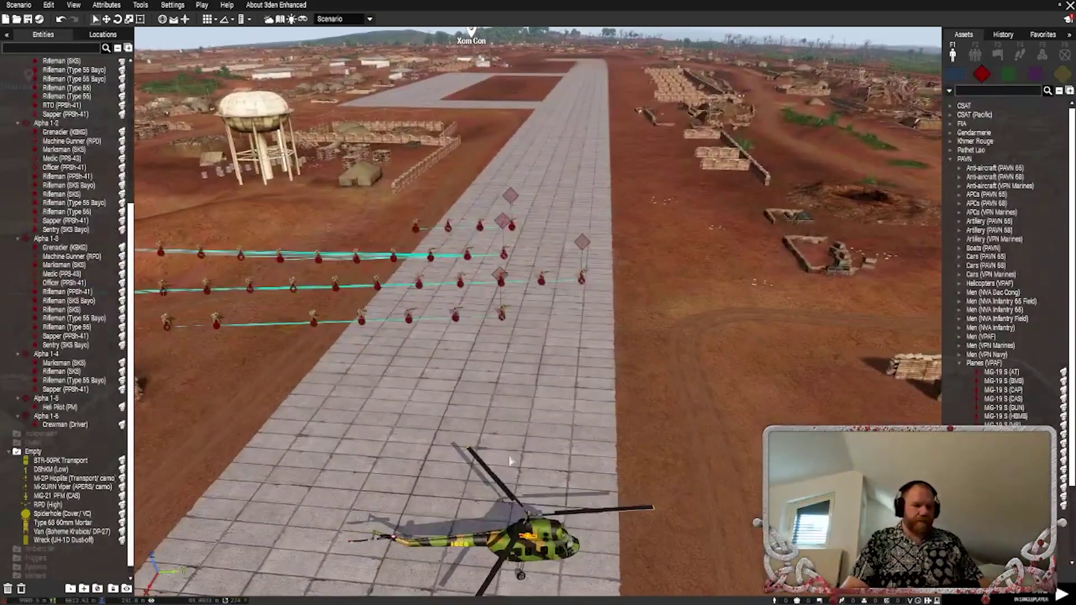
key(s)
key(a)
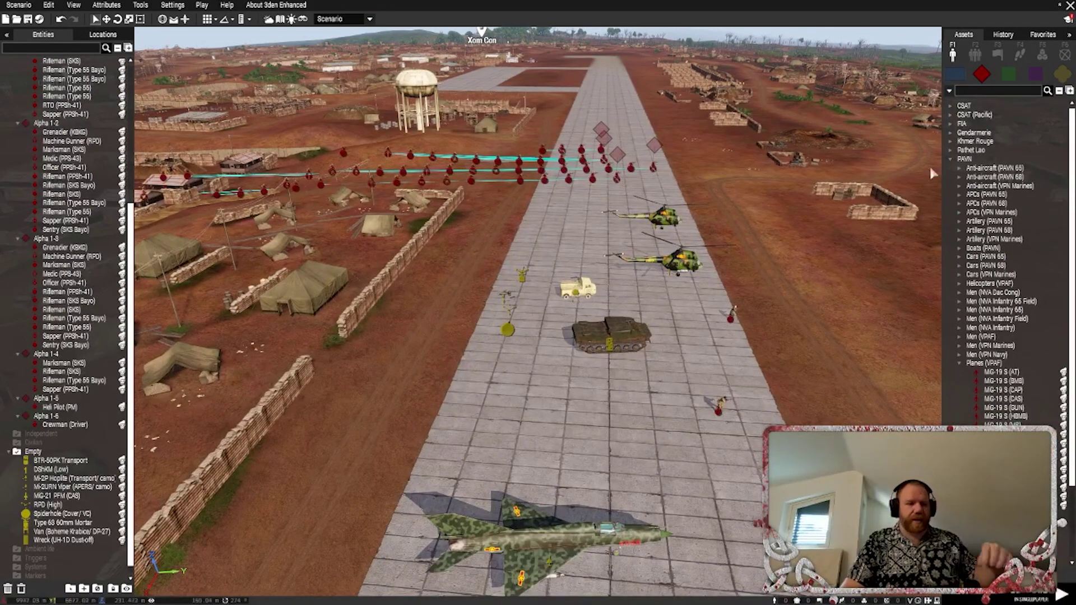
Place a Define faction module from Drongo's Map Population on the runway between the infantry and the helicopters
click(1043, 55)
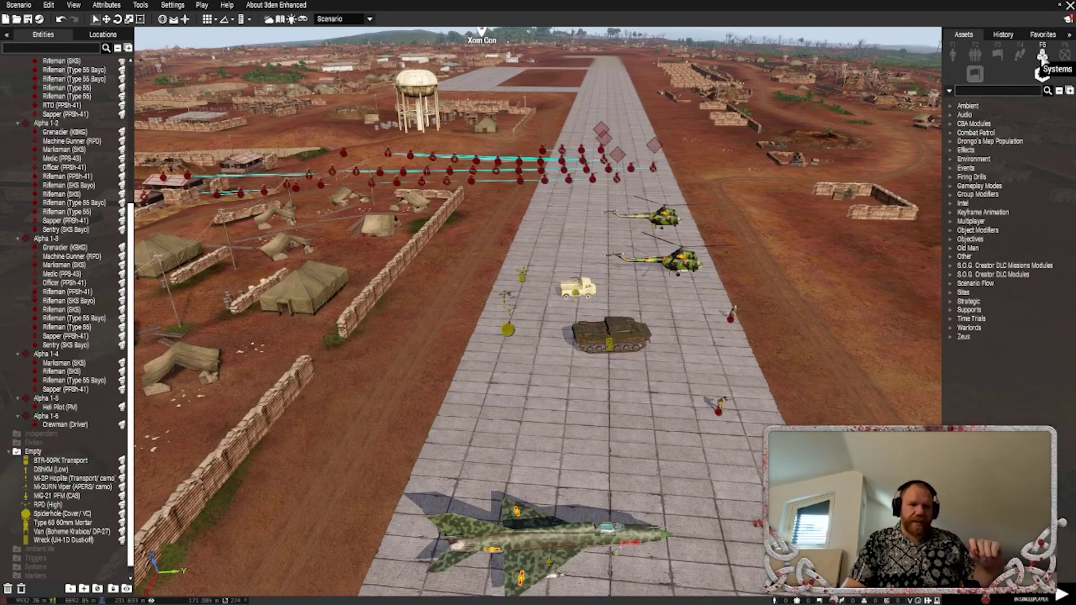
click(950, 142)
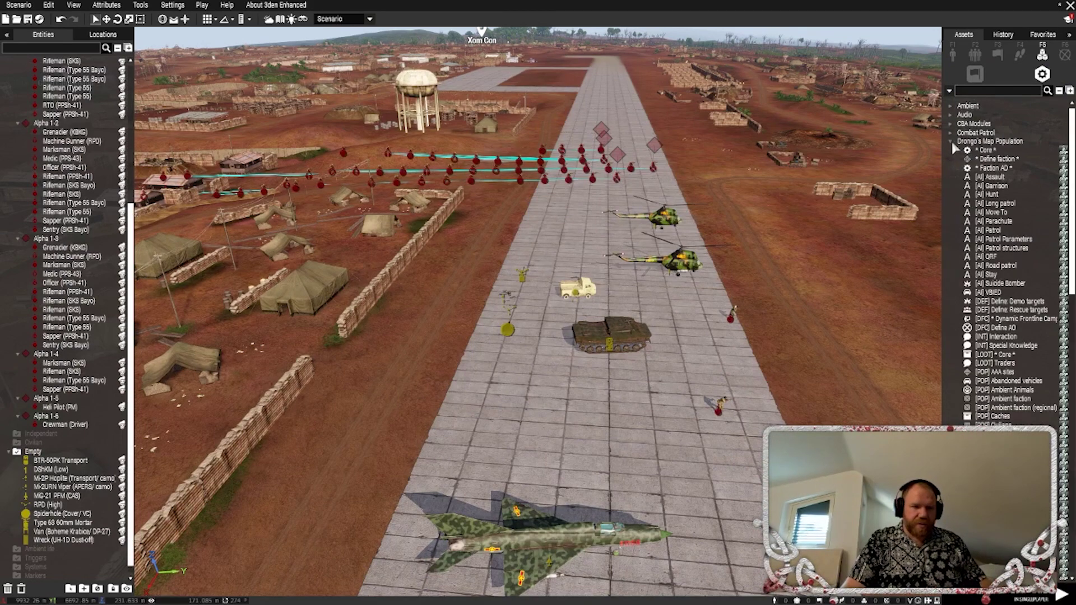
click(999, 160)
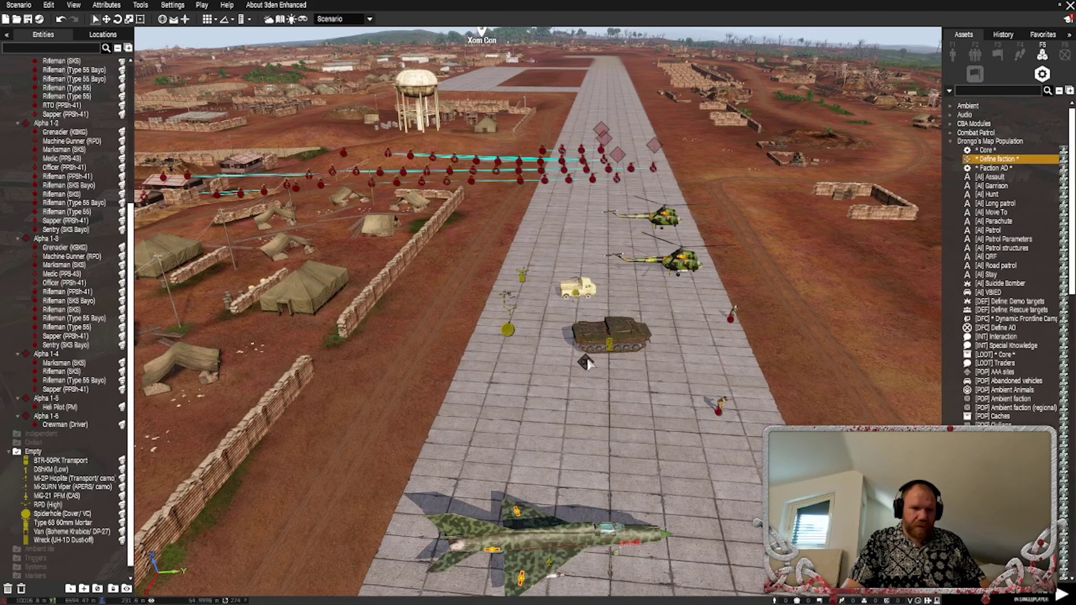
key(w)
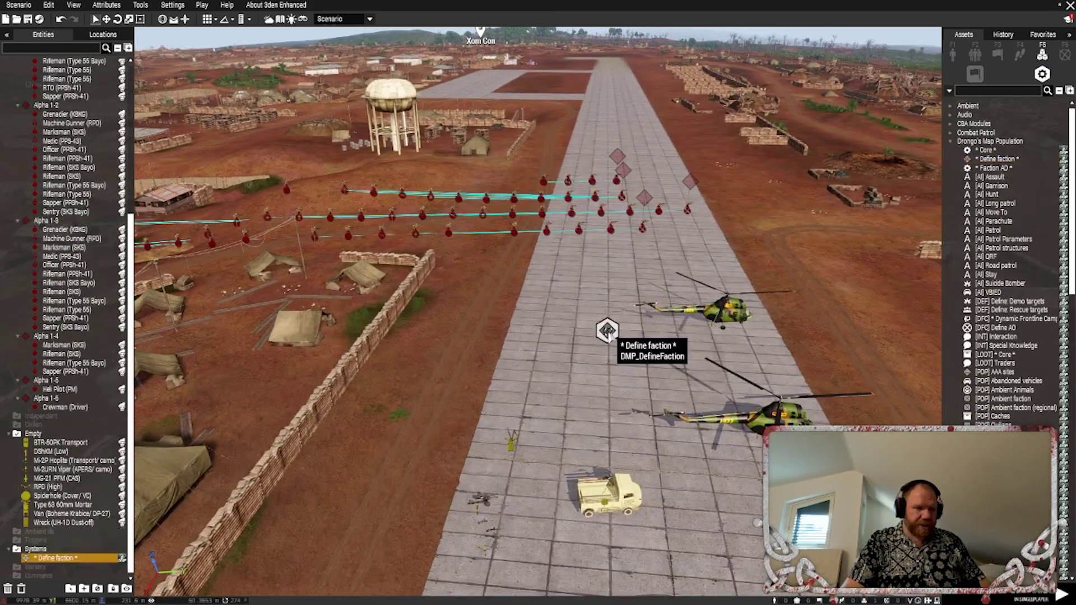
Open the Define faction module's attributes, name the faction NVA and set its side to East
double_click(608, 331)
click(538, 261)
key(BackSpace)
key(BackSpace)
key(BackSpace)
key(BackSpace)
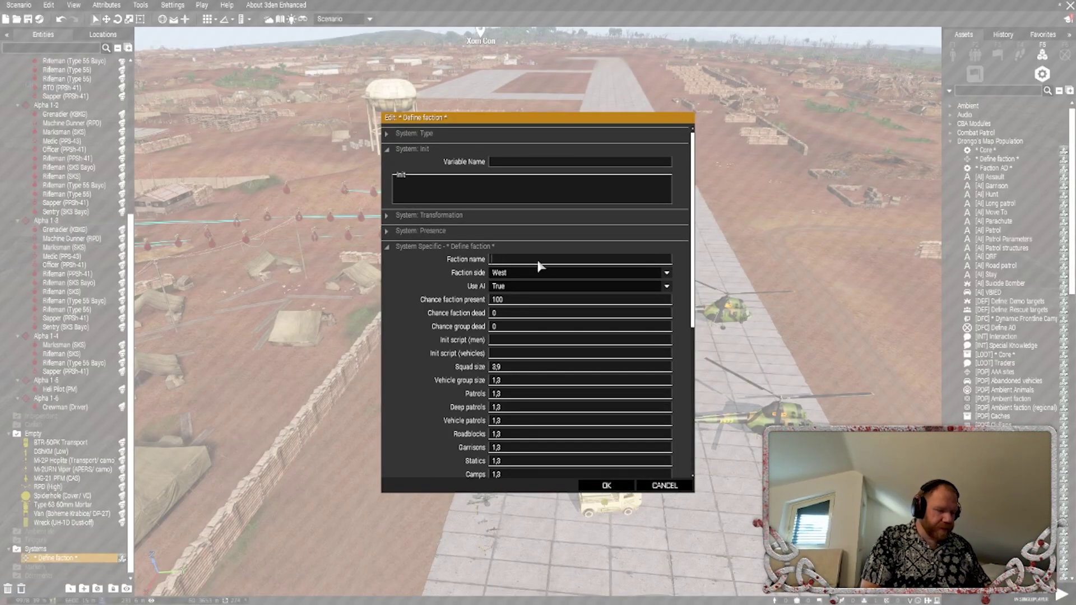
text(NVA)
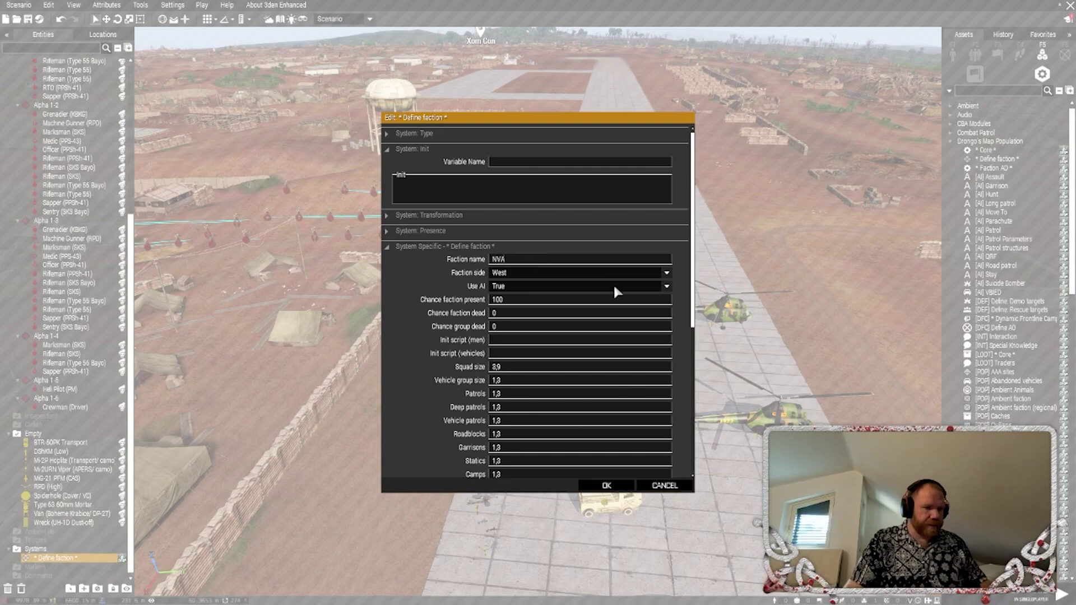
click(622, 273)
click(546, 292)
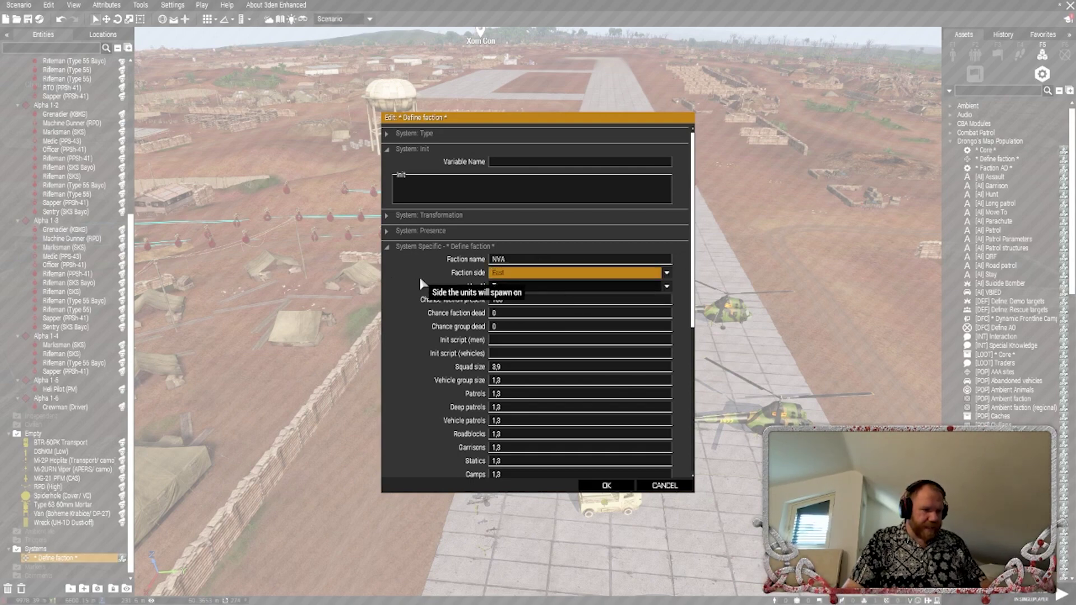
Set the NVA faction's squad size and roadblocks to 5,10, garrisons to 2,5, statics to 4,6 and camps to 3,7
scroll(559, 325, down, 1)
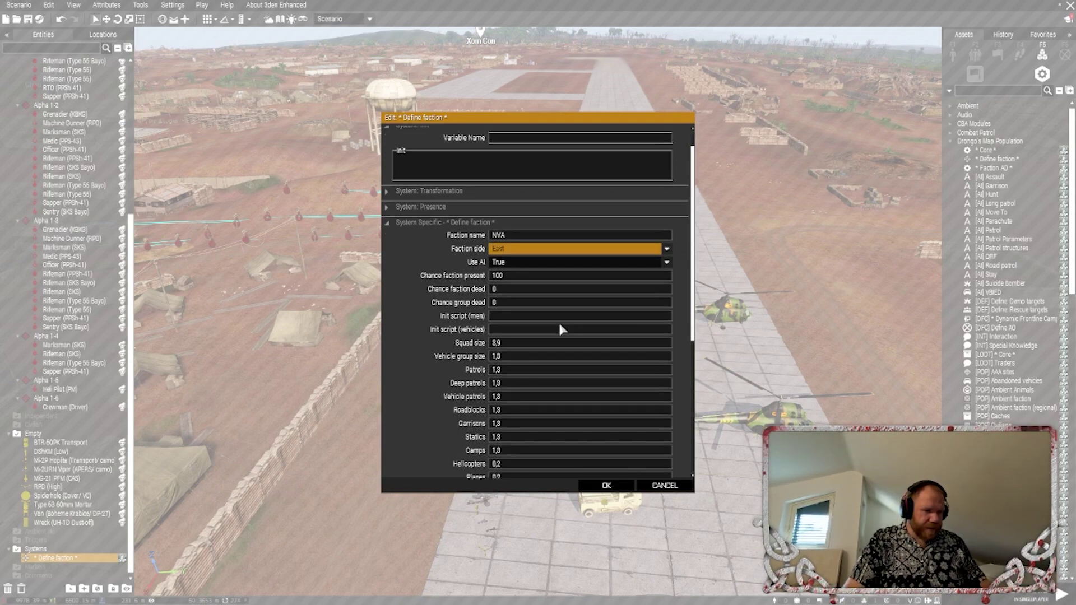
scroll(561, 330, down, 2)
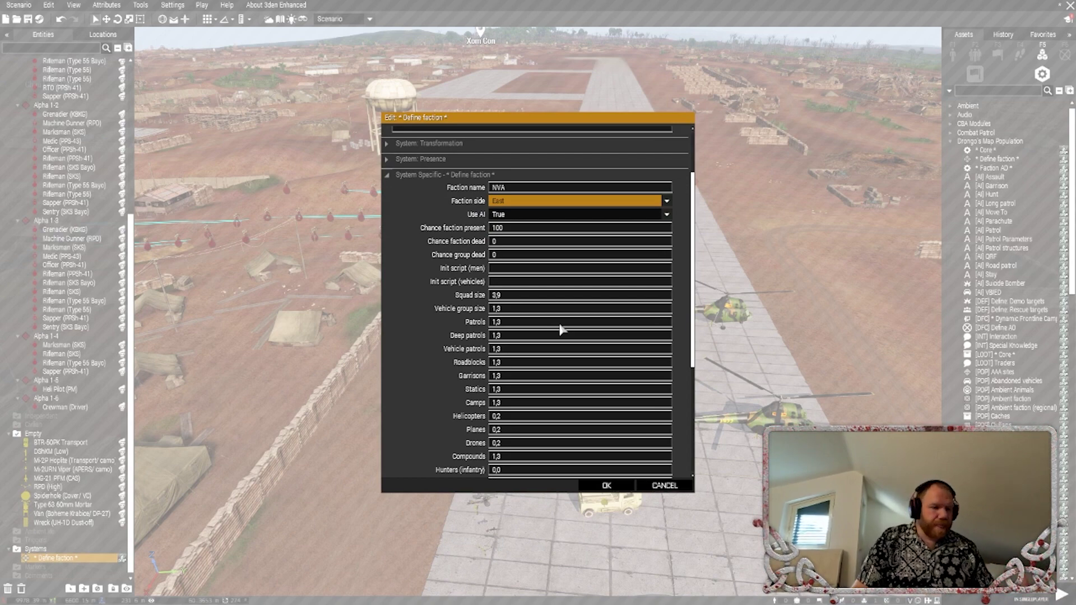
scroll(564, 322, down, 1)
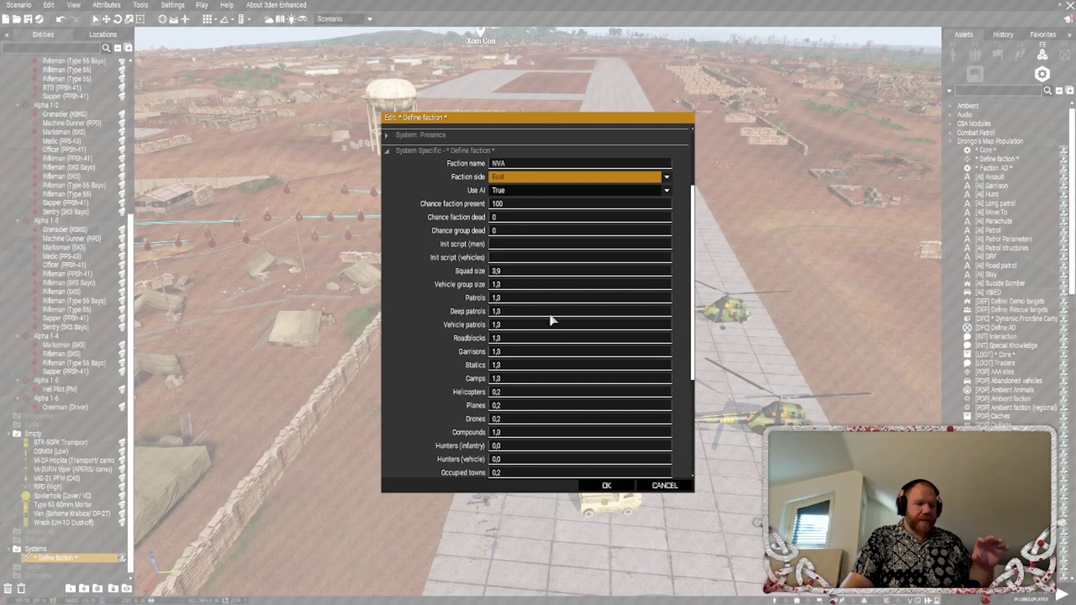
scroll(552, 319, down, 1)
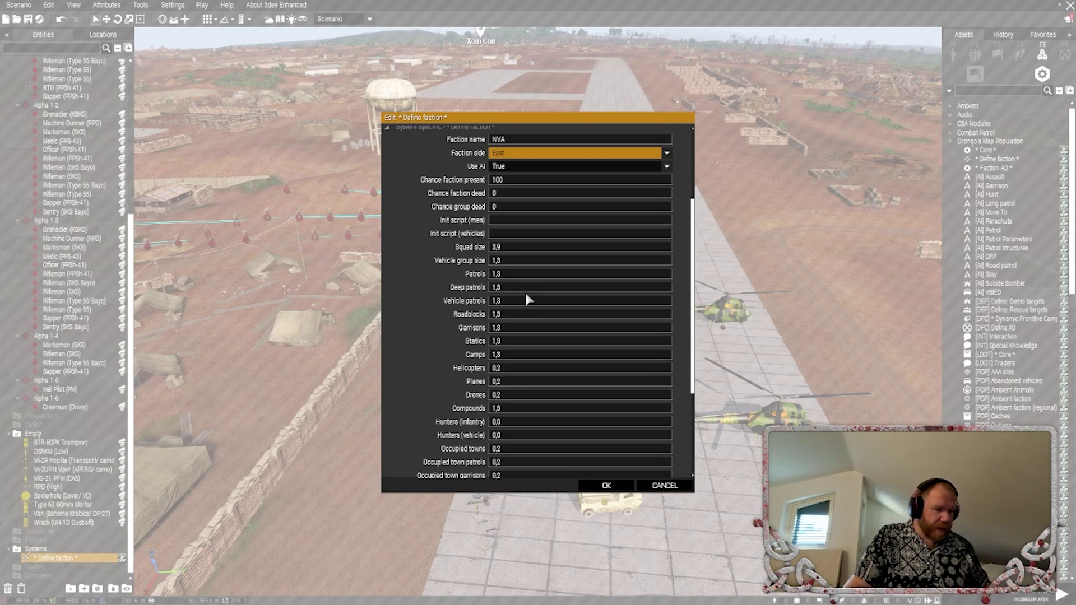
click(506, 250)
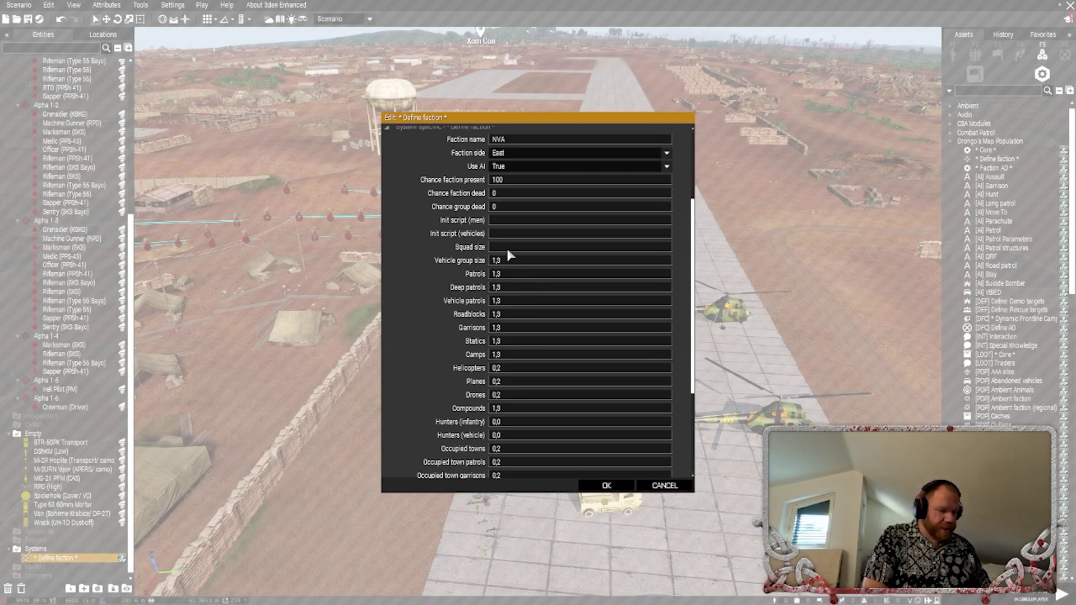
text(6)
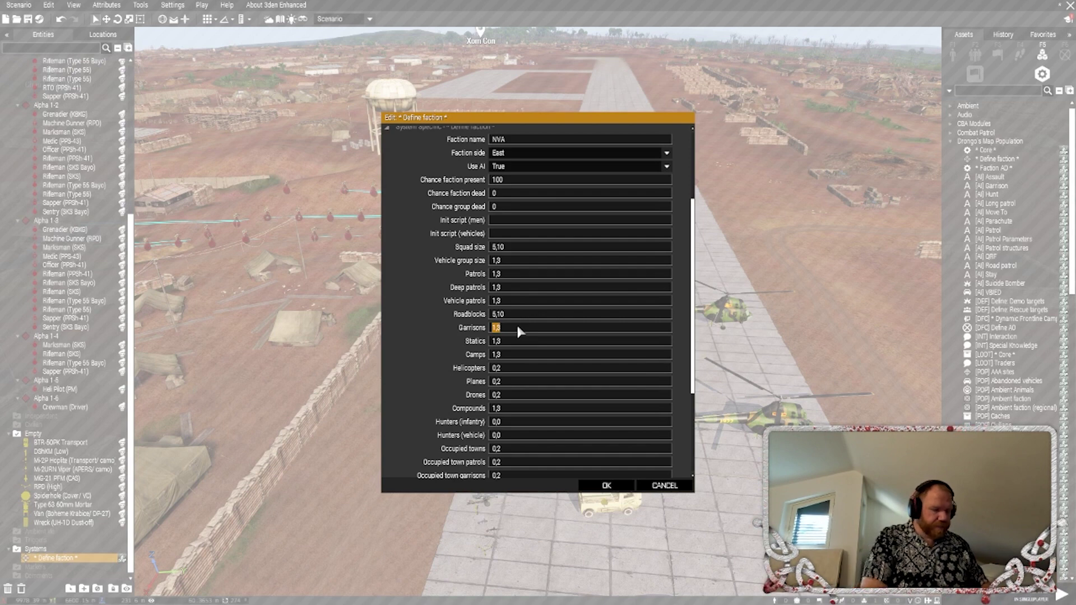
text(,5)
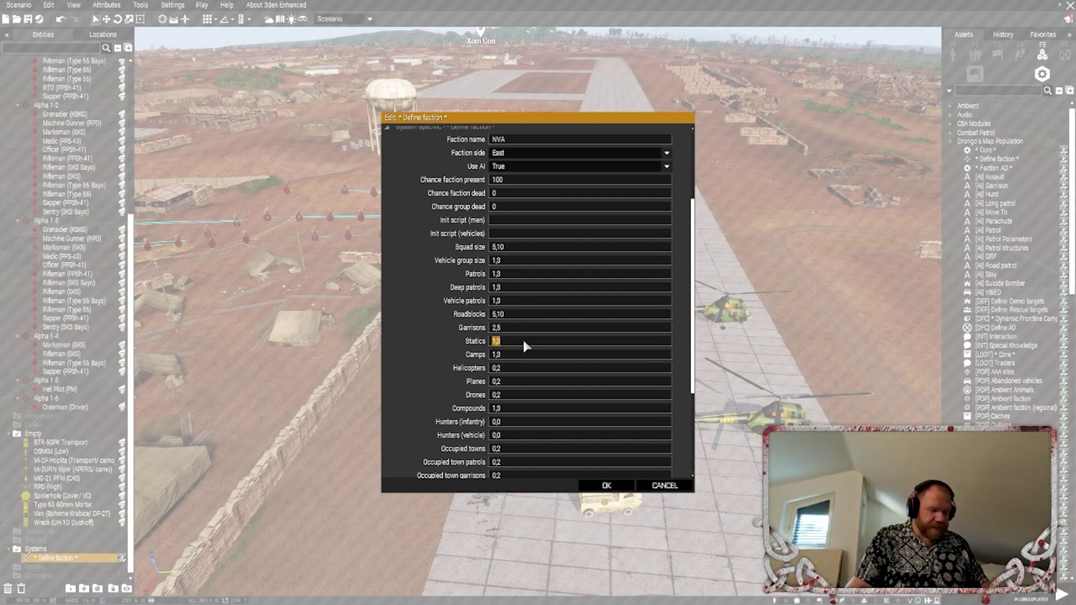
text(4,6)
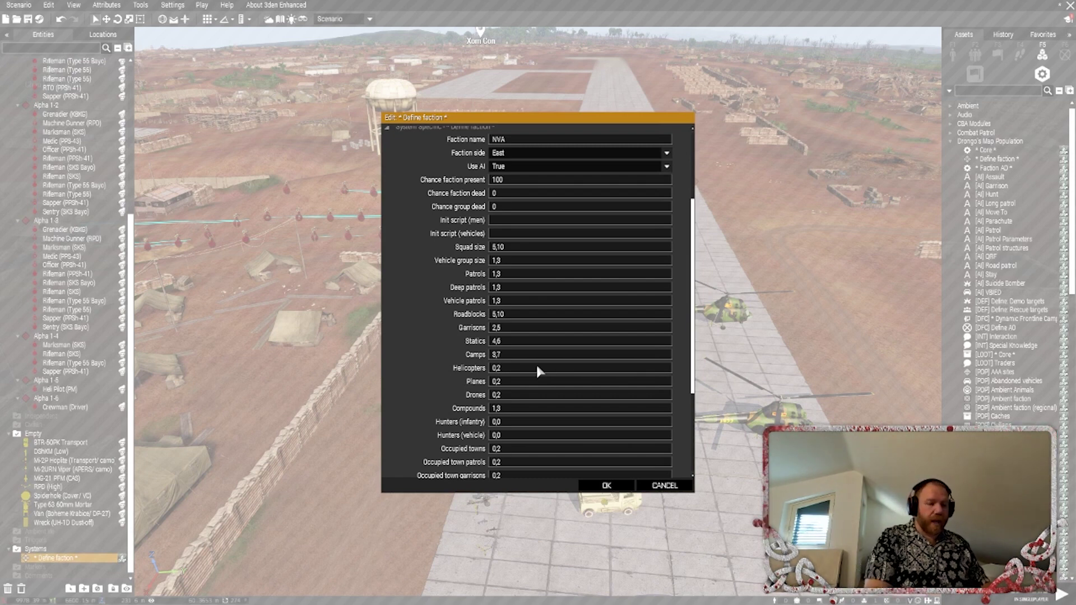
Set the NVA faction's helicopters to 5,10, planes to 2,4 and drones to 0,0
key(BackSpace)
key(BackSpace)
key(BackSpace)
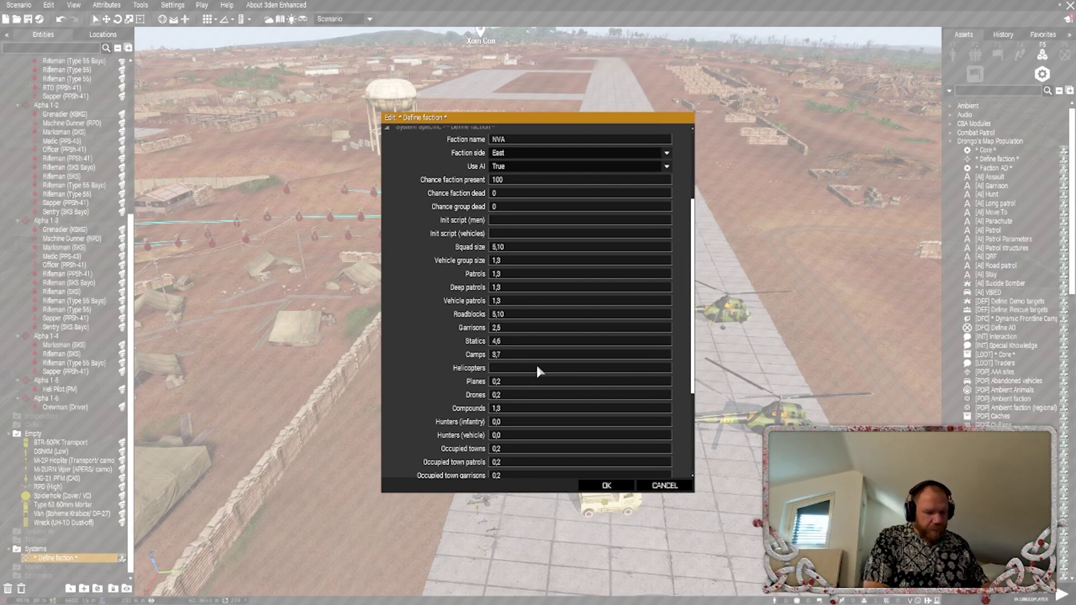
text(5,10)
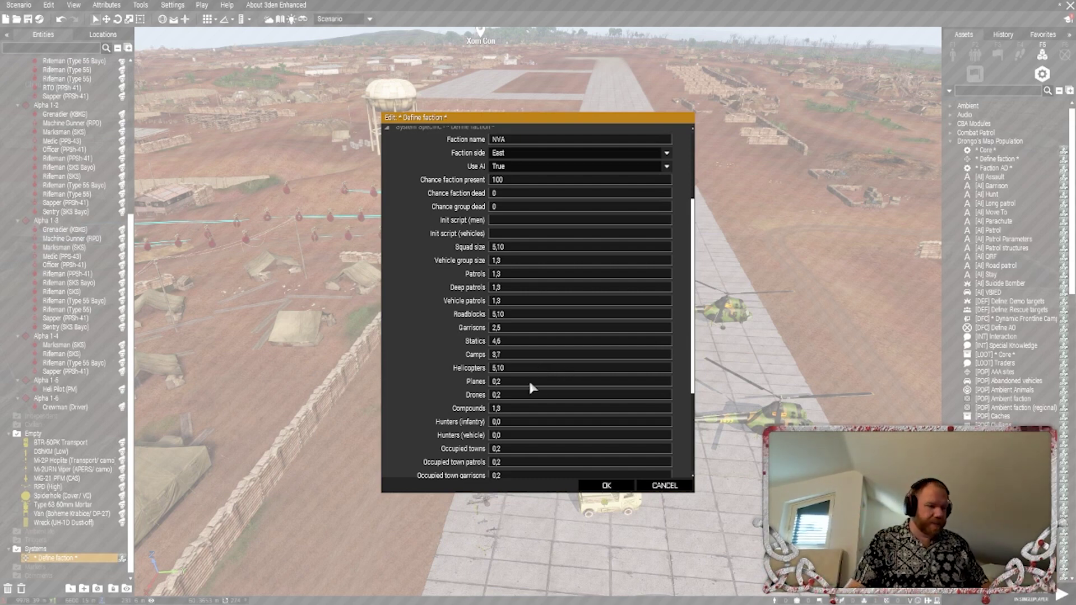
click(530, 384)
key(BackSpace)
key(BackSpace)
key(BackSpace)
text(2,4)
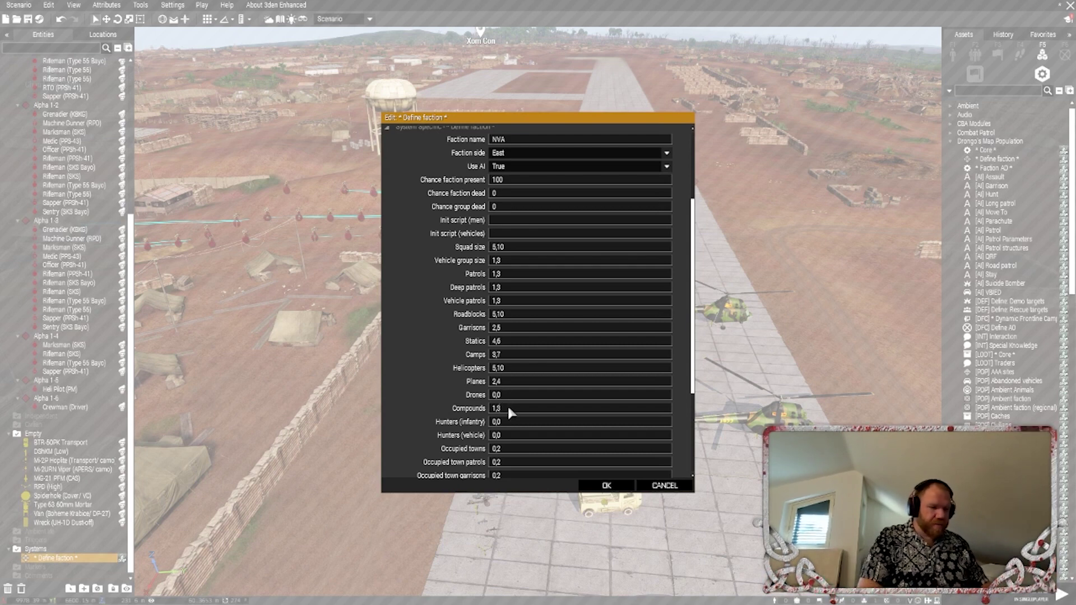
Set the NVA faction's infantry hunters to 7,12 and vehicle hunters to 5,10
scroll(515, 407, down, 1)
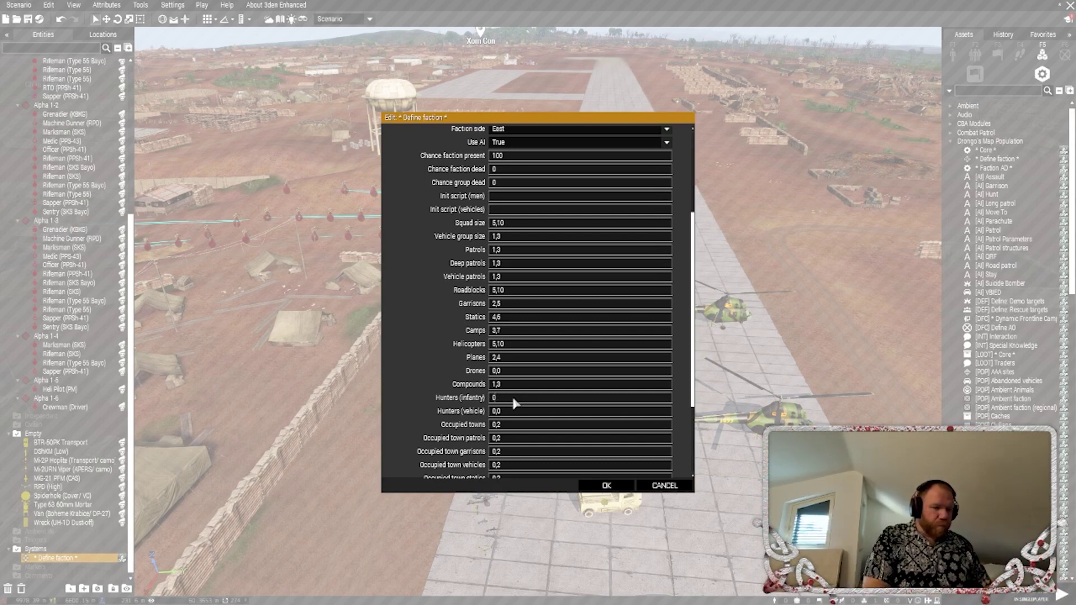
key(BackSpace)
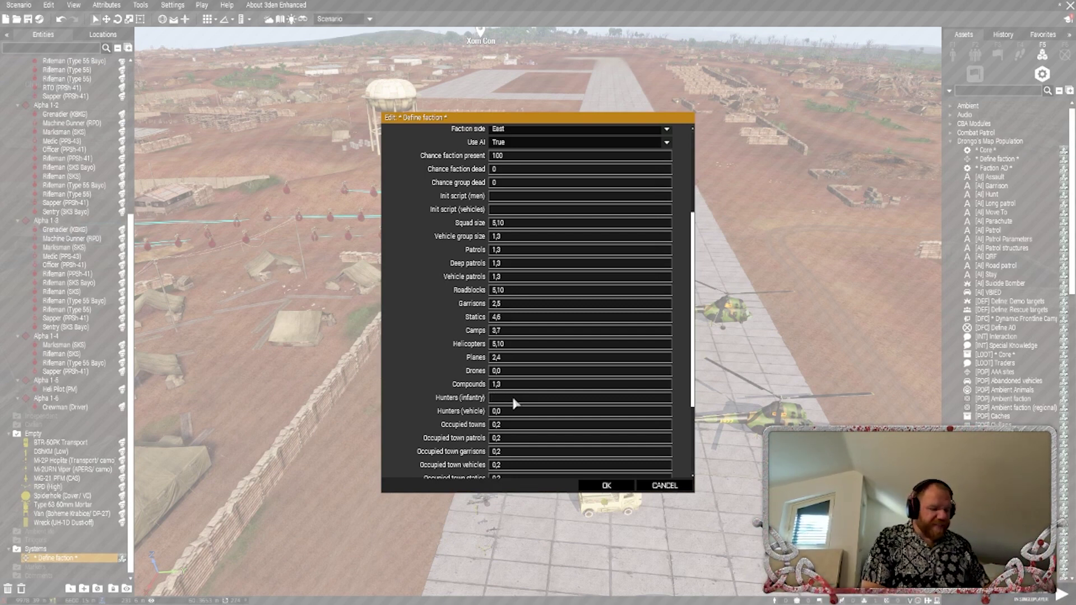
text(7,12)
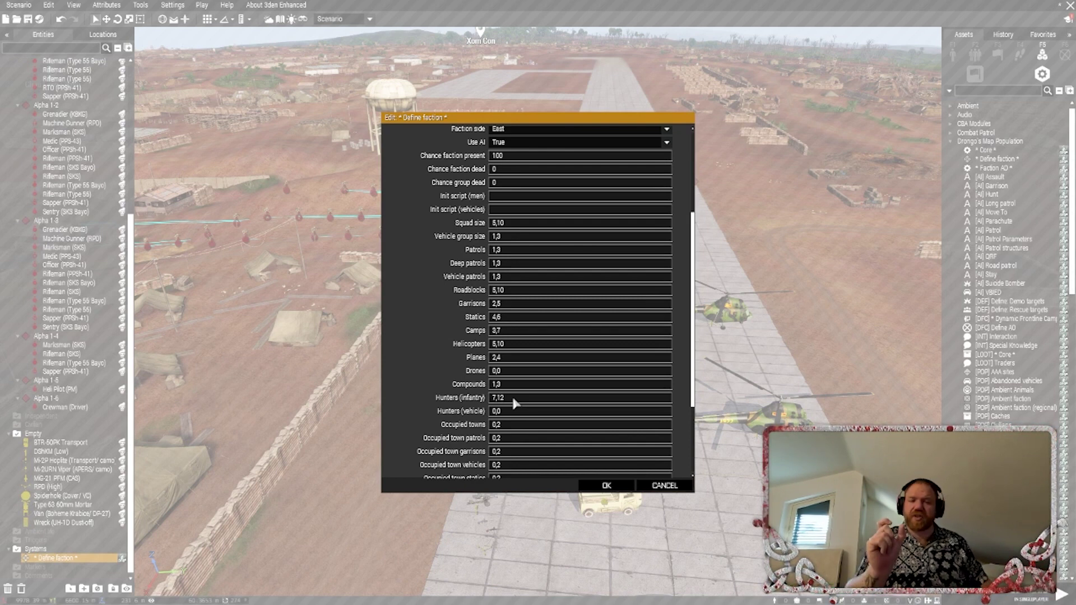
click(524, 412)
key(BackSpace)
key(BackSpace)
key(BackSpace)
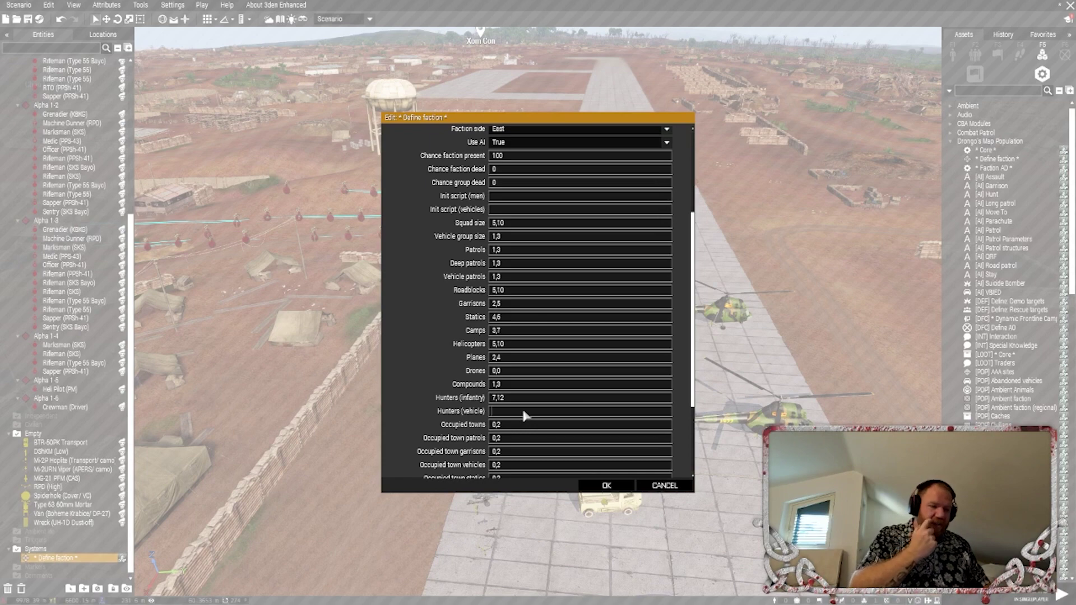
text(5,10)
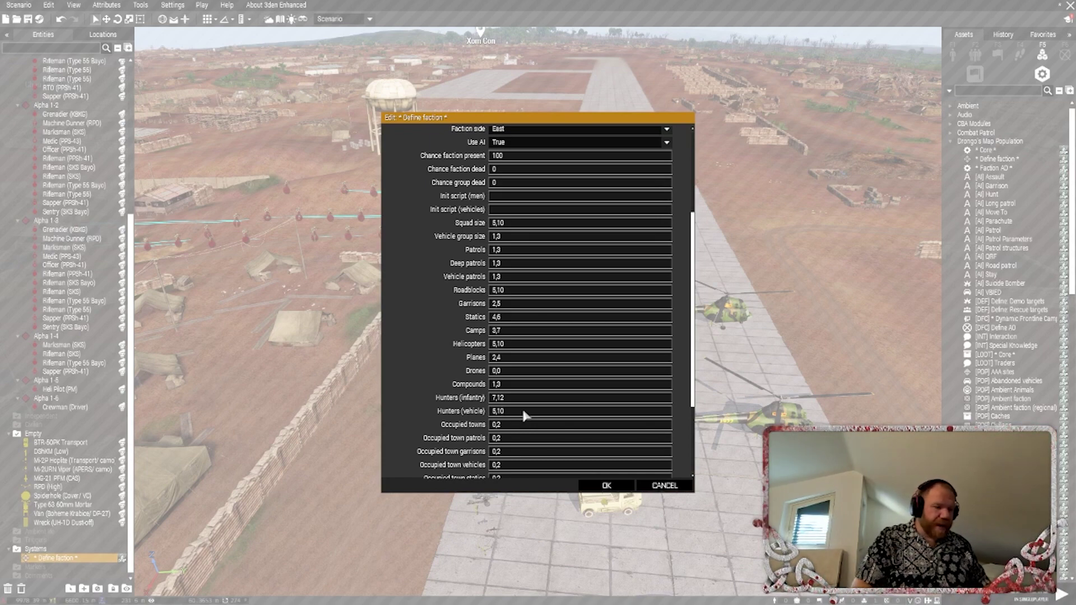
Set the NVA faction's passenger chance to 1, review the remaining settings and accept the module's attributes
scroll(549, 429, down, 2)
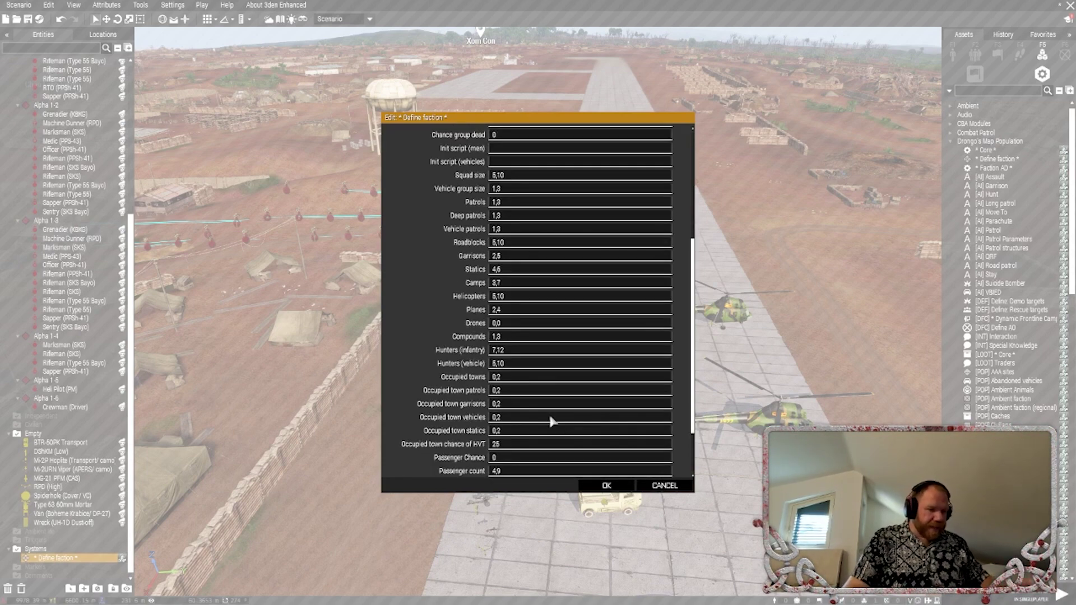
scroll(529, 397, down, 2)
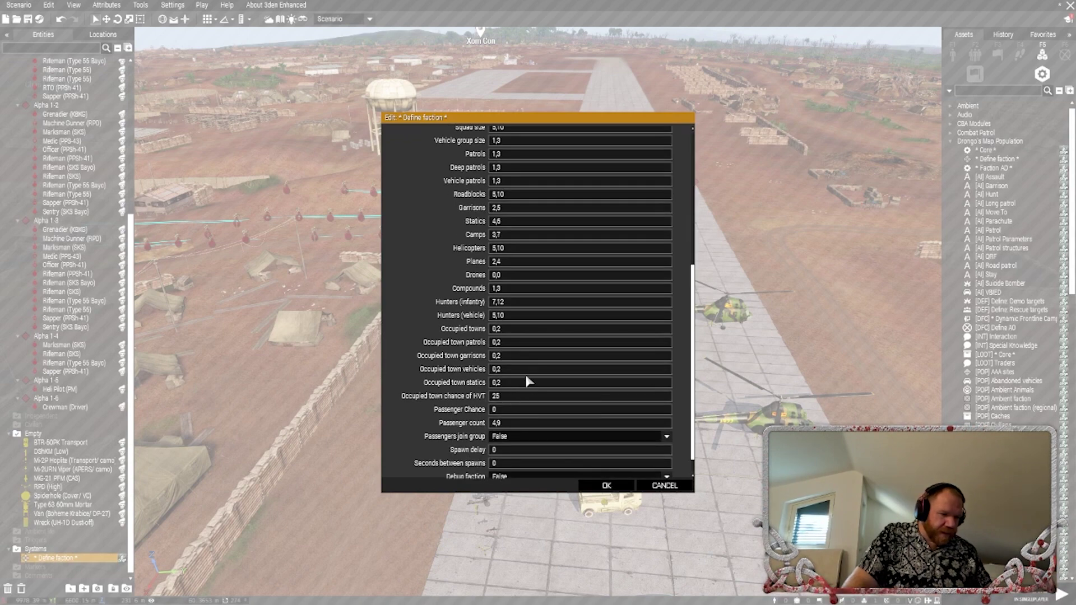
scroll(524, 372, down, 1)
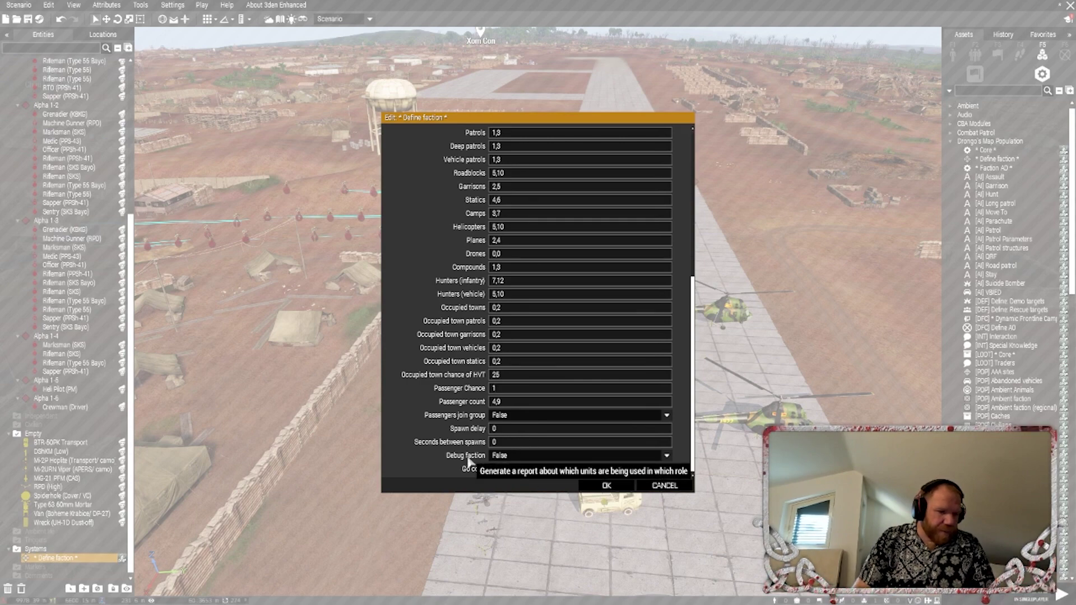
scroll(549, 414, up, 3)
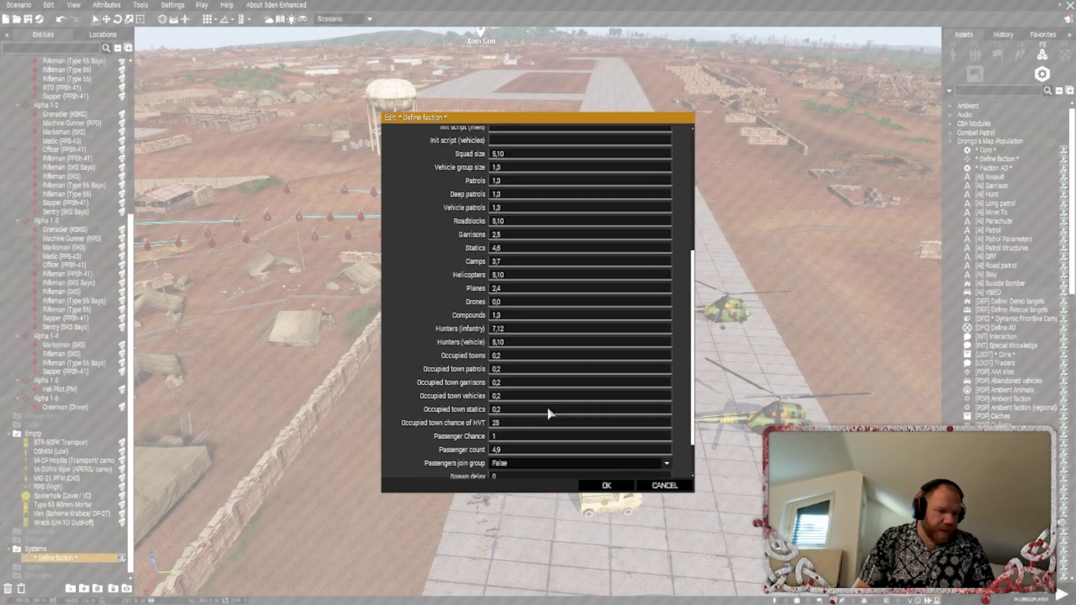
scroll(549, 413, up, 8)
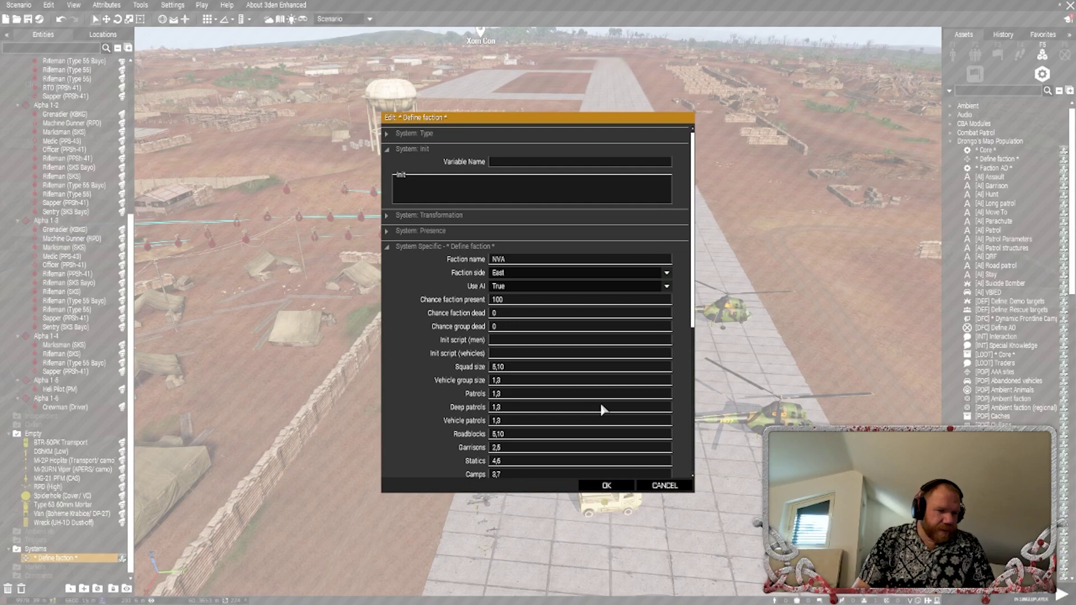
click(632, 489)
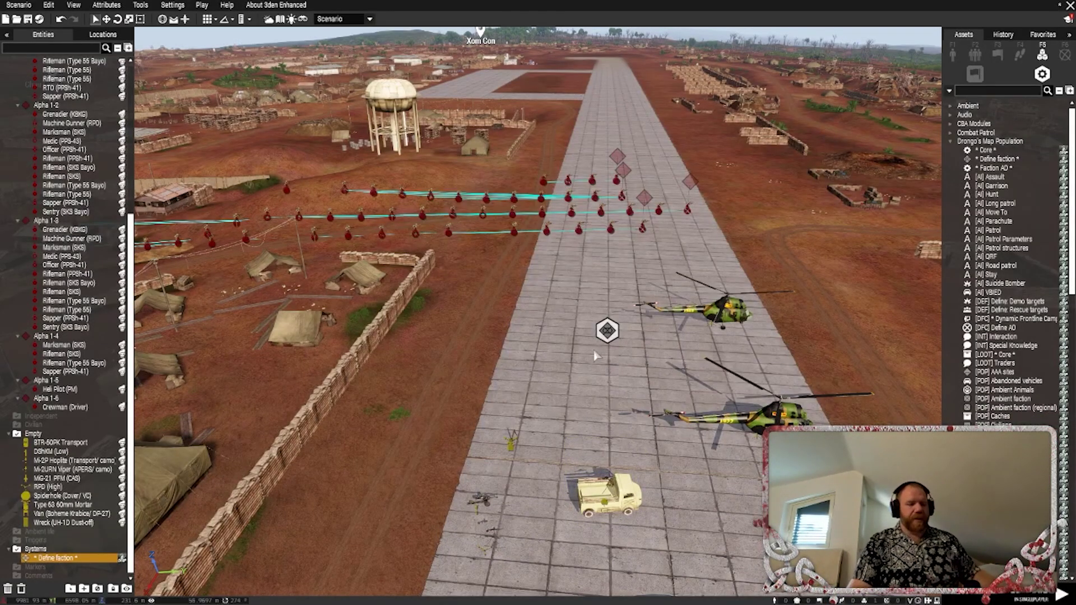
Place a Core module from Drongo's Map Population on the map near Xom Bong and open its attributes
key(m)
scroll(503, 383, down, 8)
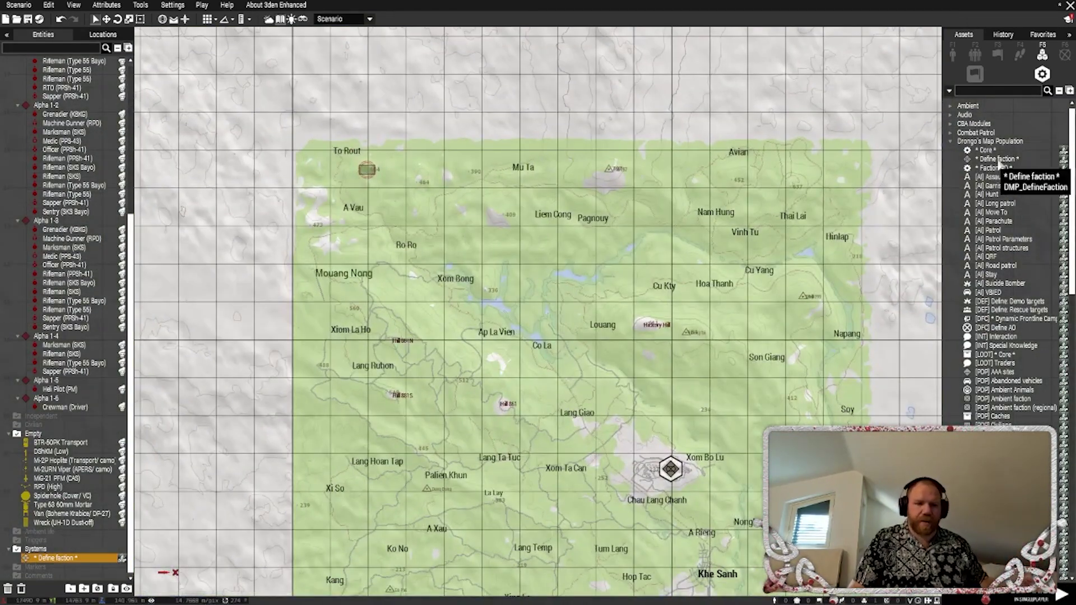
click(997, 153)
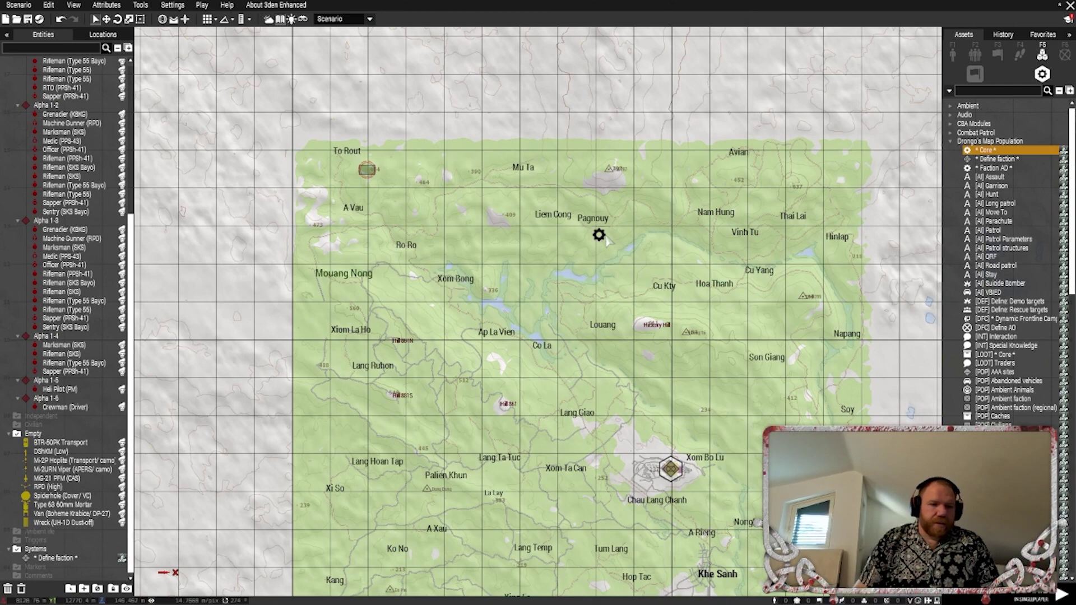
click(465, 268)
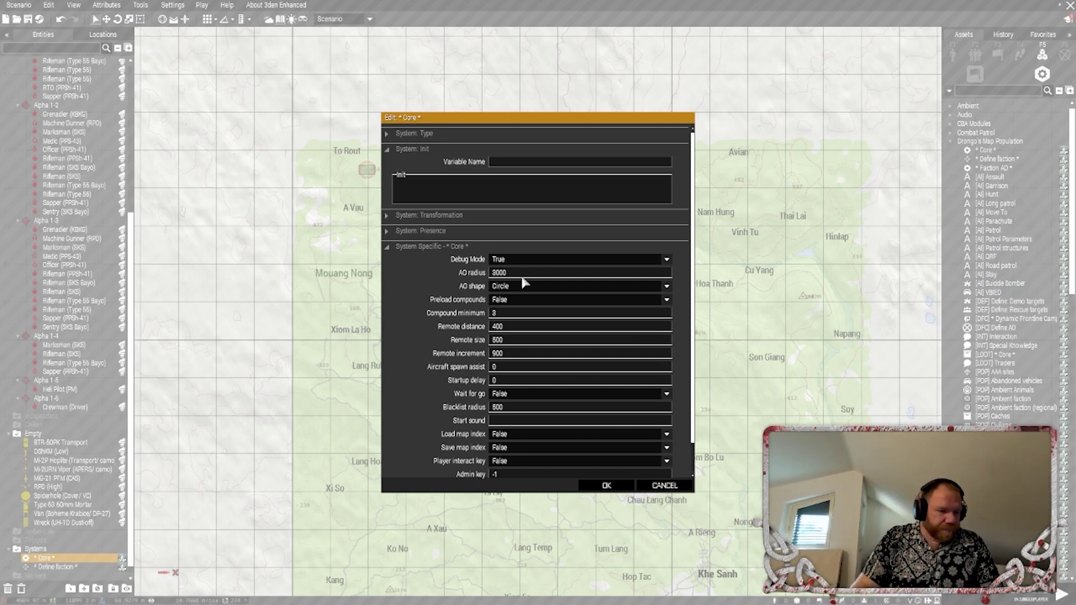
Review the Core module's AO, remote area, spawning and startup settings and accept its attributes
scroll(539, 320, down, 1)
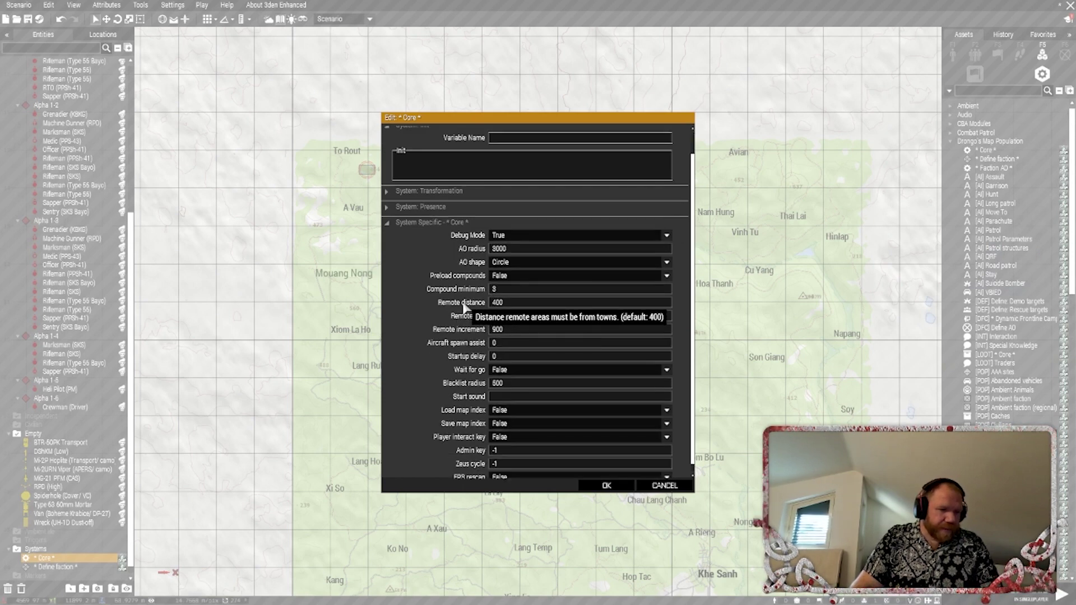
scroll(468, 313, down, 1)
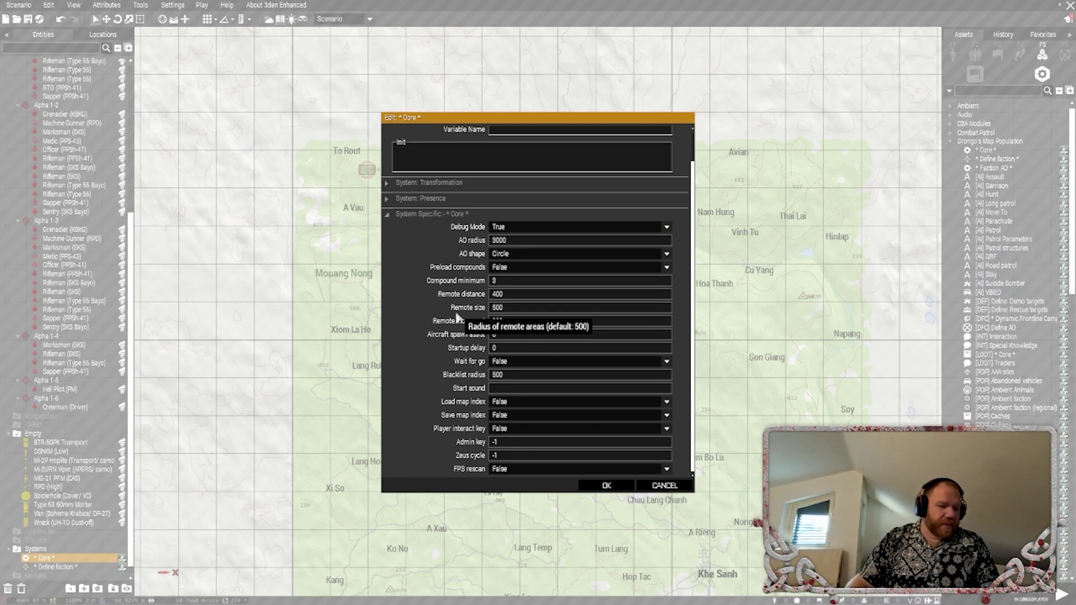
scroll(465, 327, up, 1)
scroll(469, 333, down, 1)
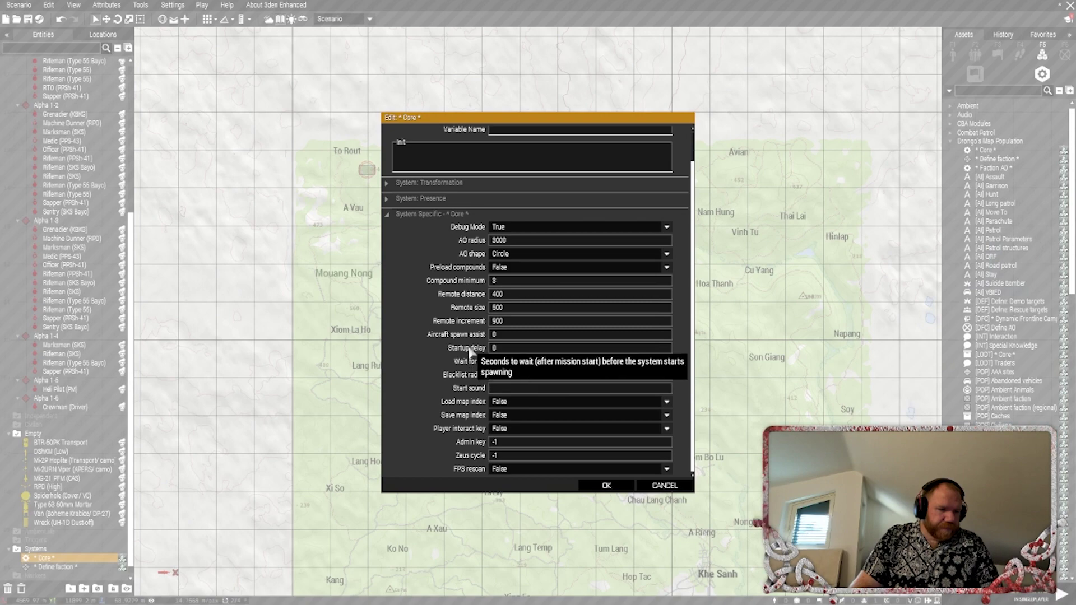
scroll(470, 350, up, 1)
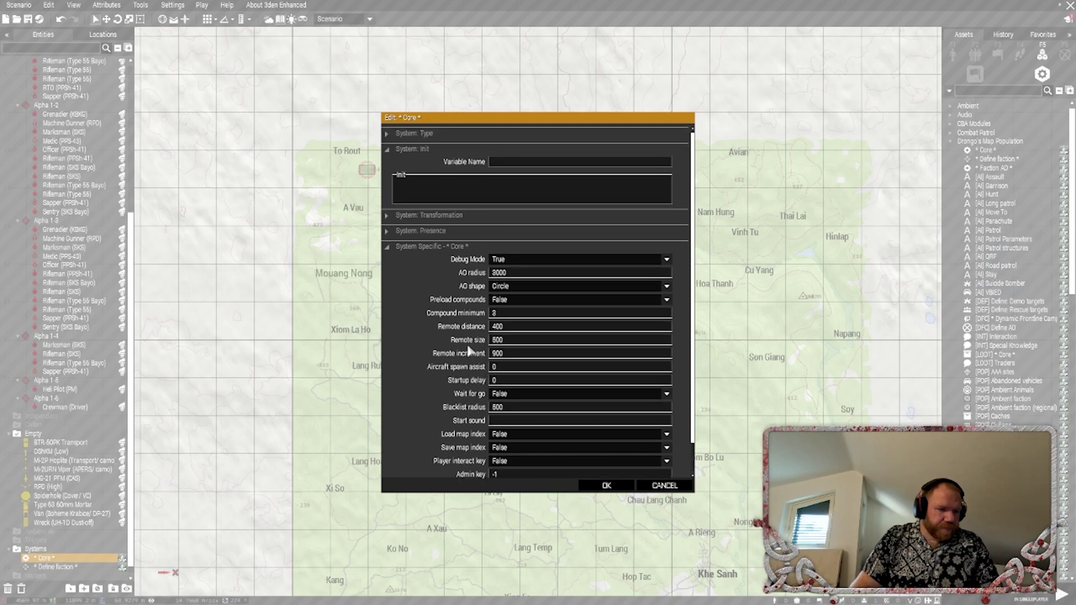
click(610, 484)
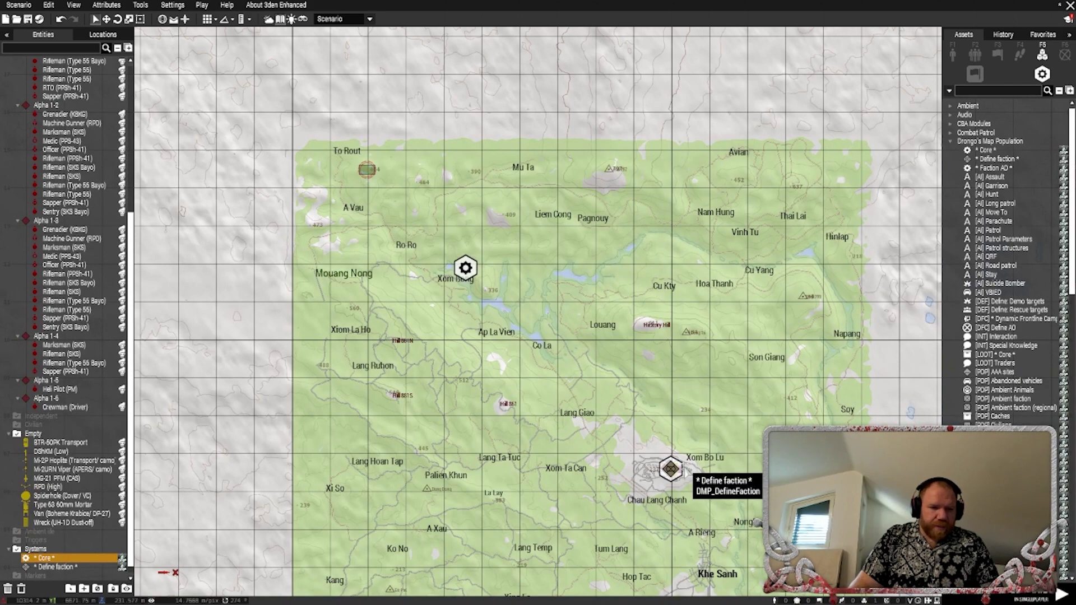
Place a [VAR] Skill module from Drongo's Map Population on the map just east of the Core module and open its attributes
scroll(984, 308, down, 2)
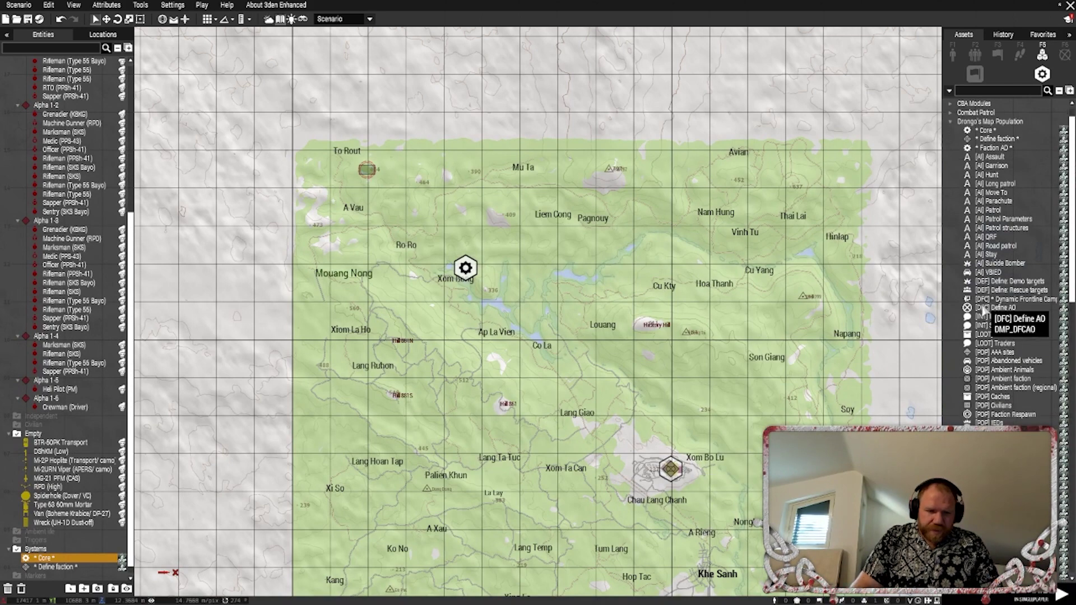
scroll(1000, 290, down, 5)
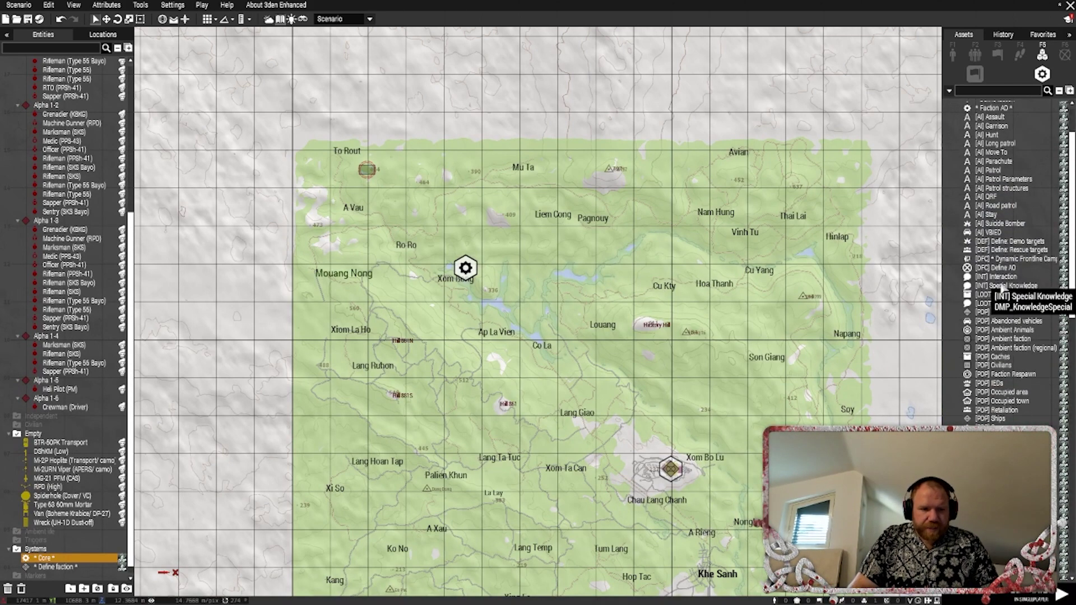
scroll(1003, 286, down, 4)
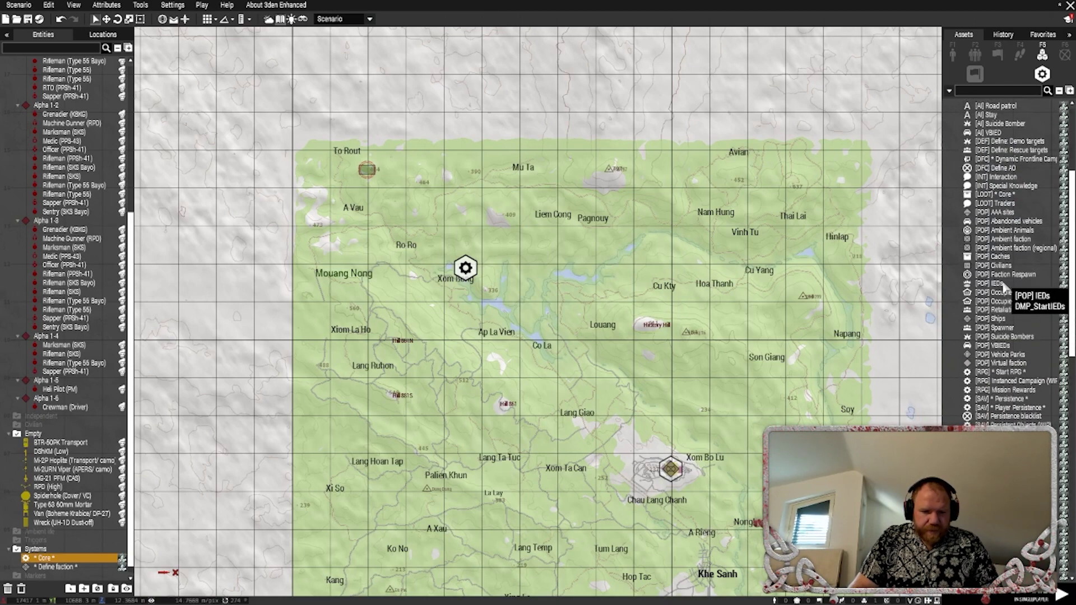
scroll(1003, 287, down, 5)
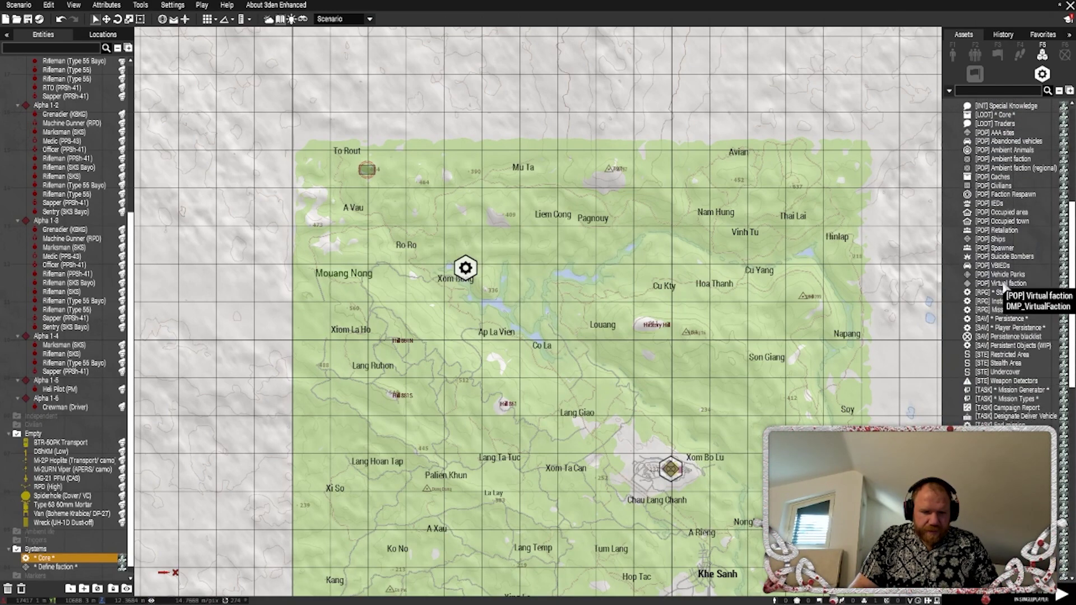
scroll(1003, 287, down, 5)
scroll(1007, 287, down, 5)
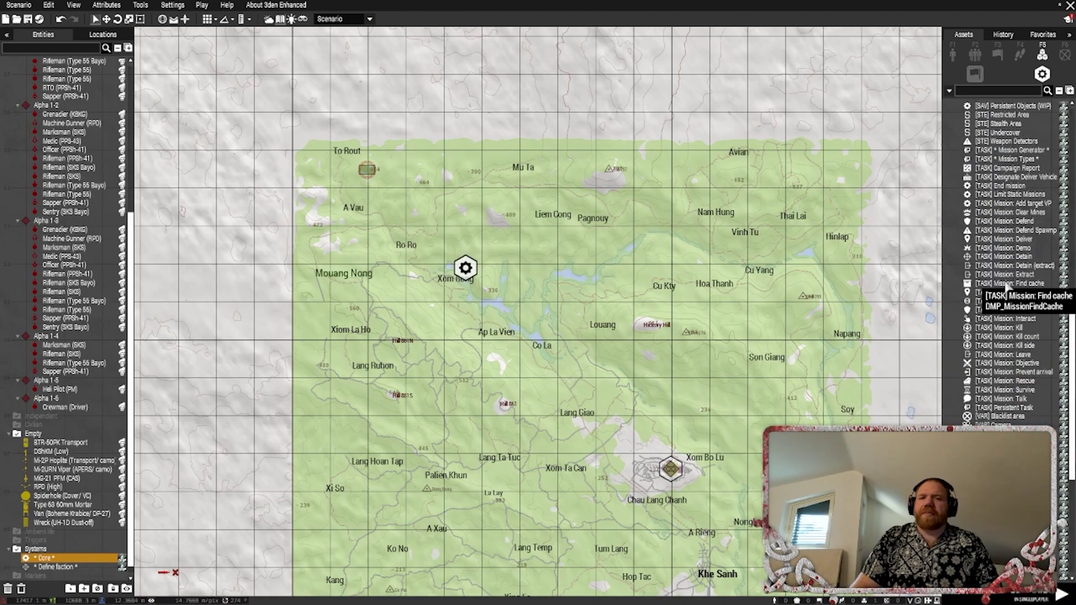
scroll(1007, 286, down, 5)
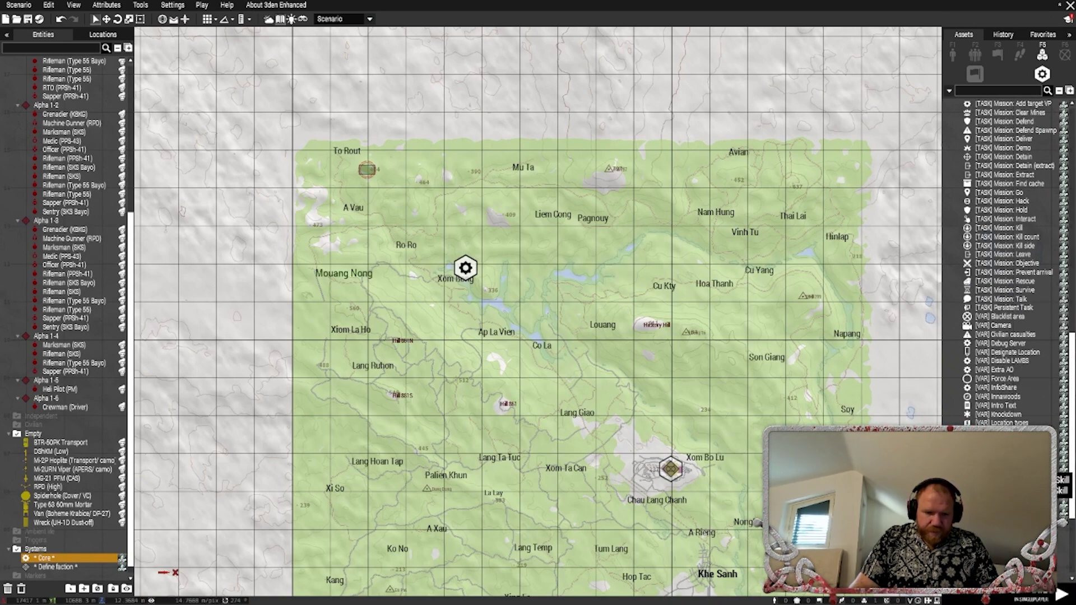
click(1007, 467)
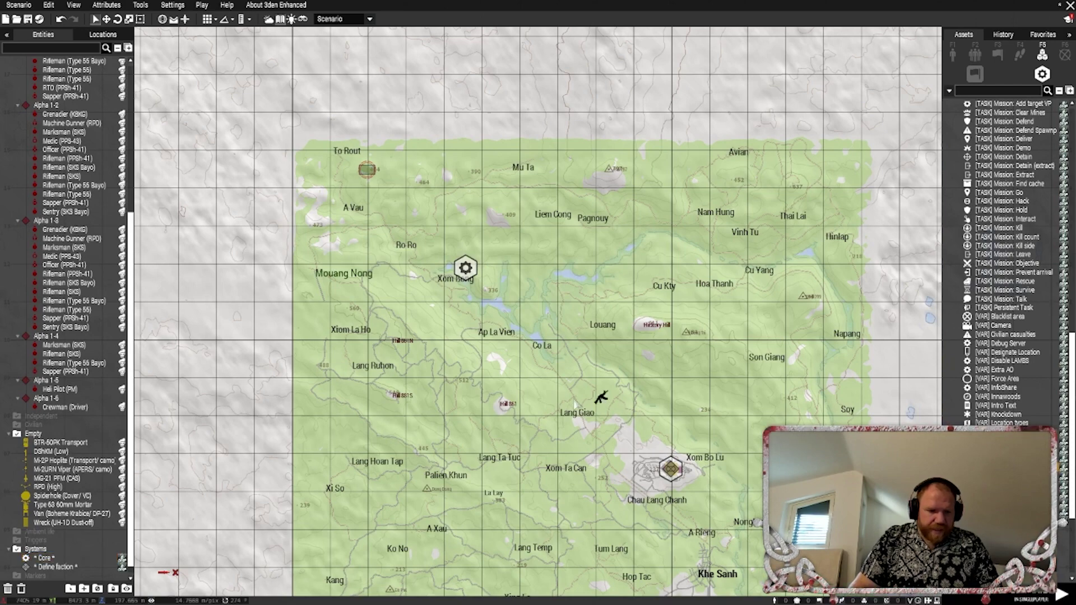
drag(573, 399, 585, 443)
click(520, 259)
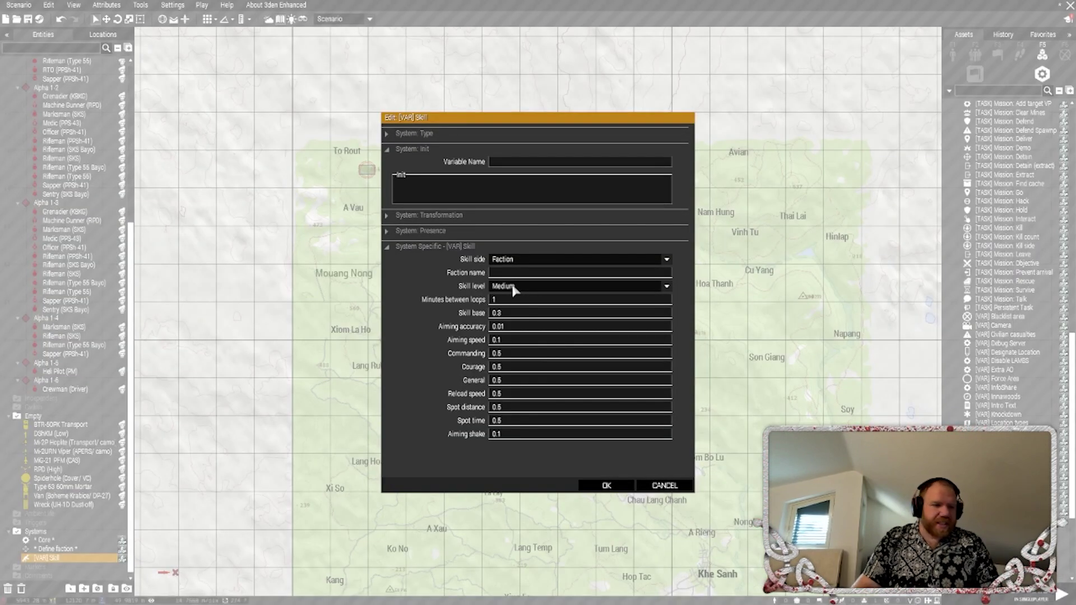
Set the Skill module's side to East and its skill level to Low, and accept the attributes
click(526, 259)
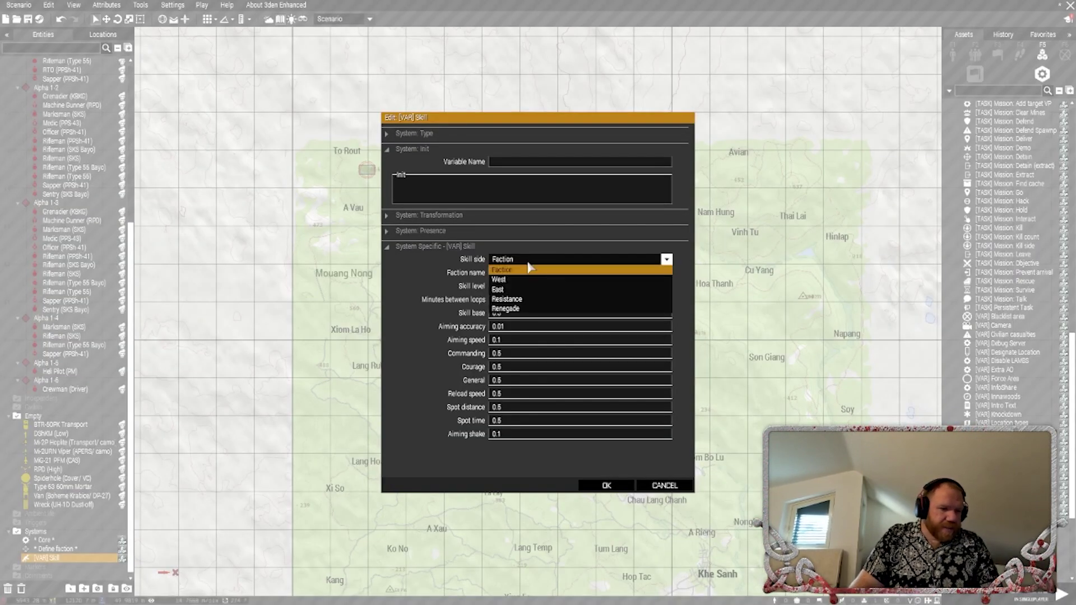
click(535, 289)
click(523, 285)
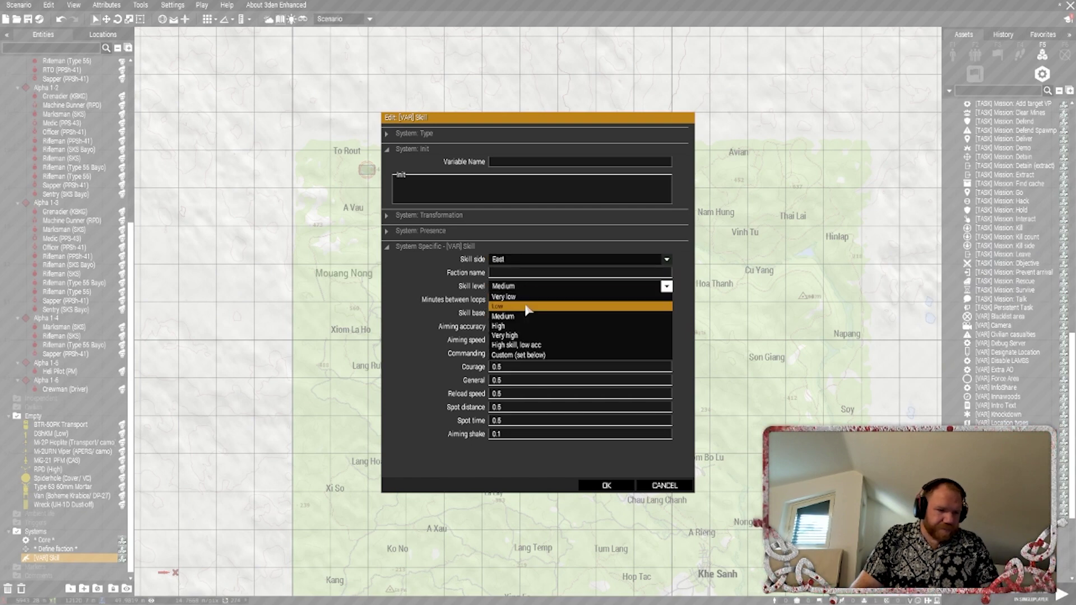
click(527, 306)
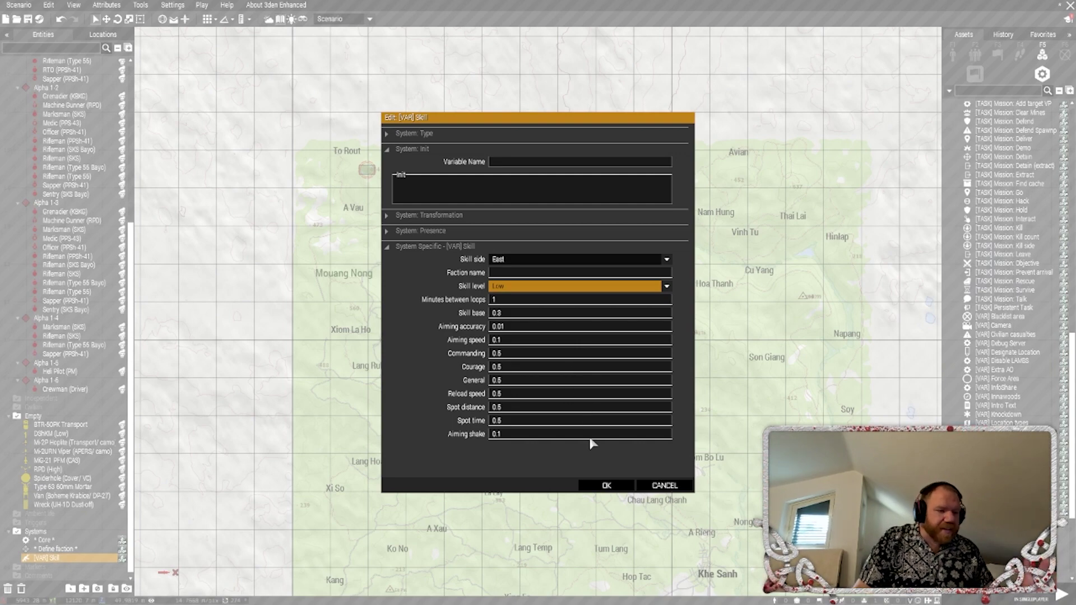
click(606, 486)
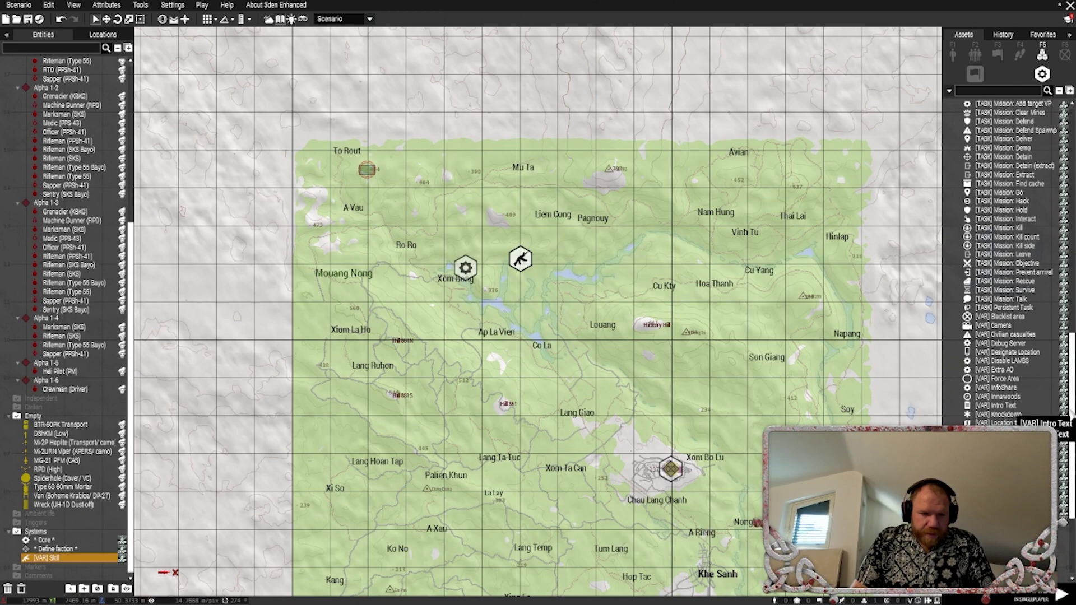
scroll(1003, 392, up, 4)
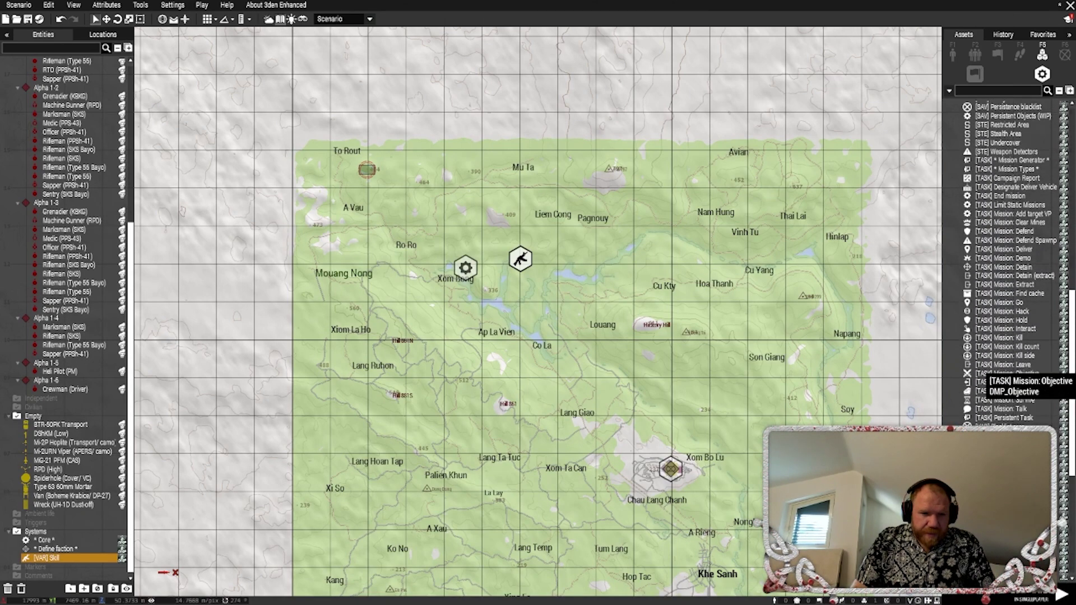
scroll(996, 375, up, 10)
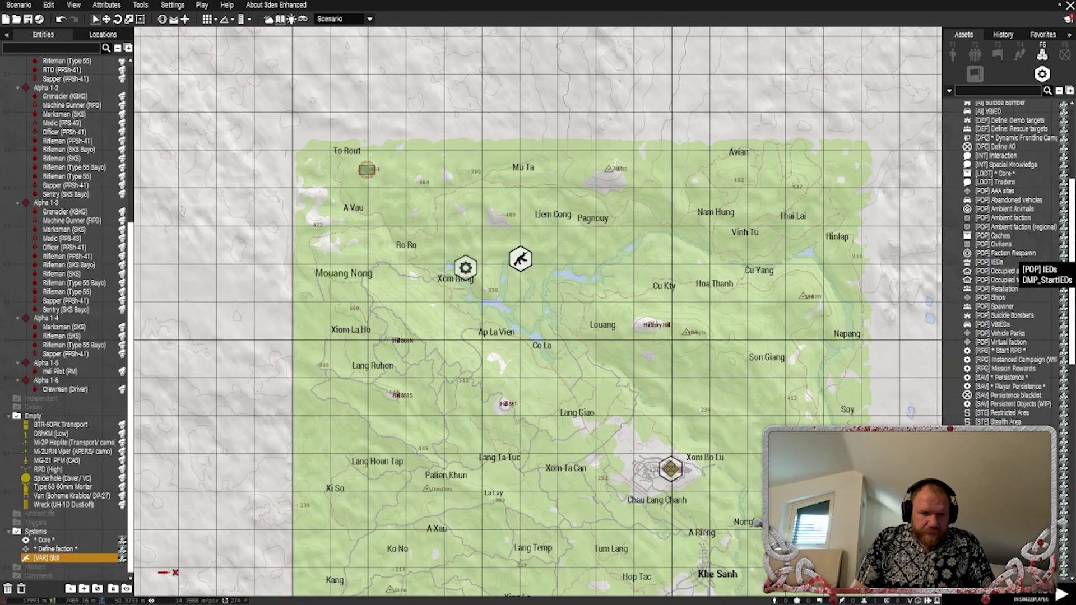
scroll(1017, 267, up, 1)
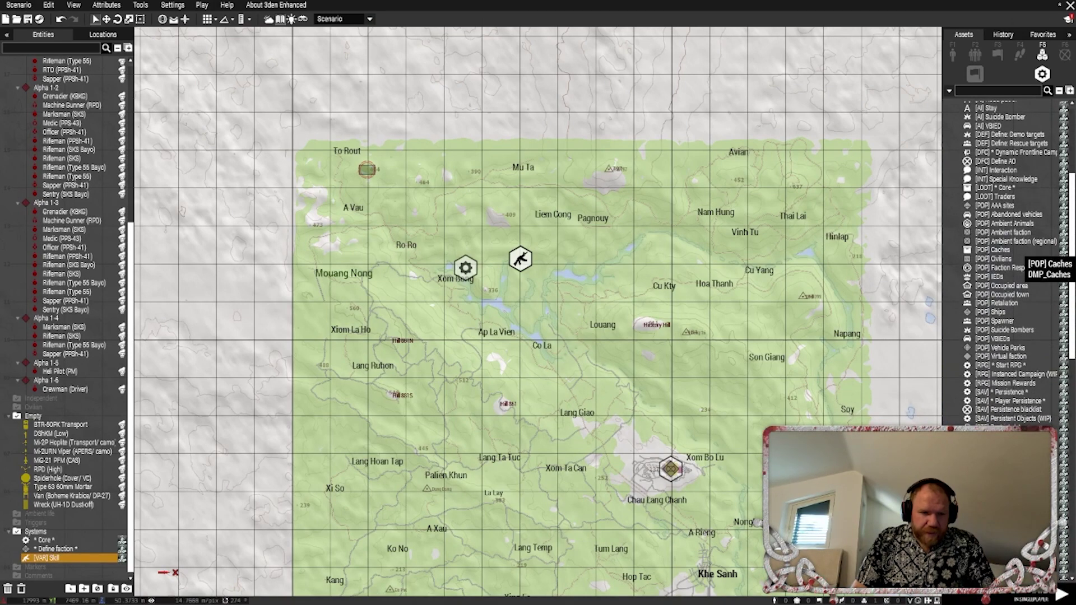
scroll(1012, 249, up, 3)
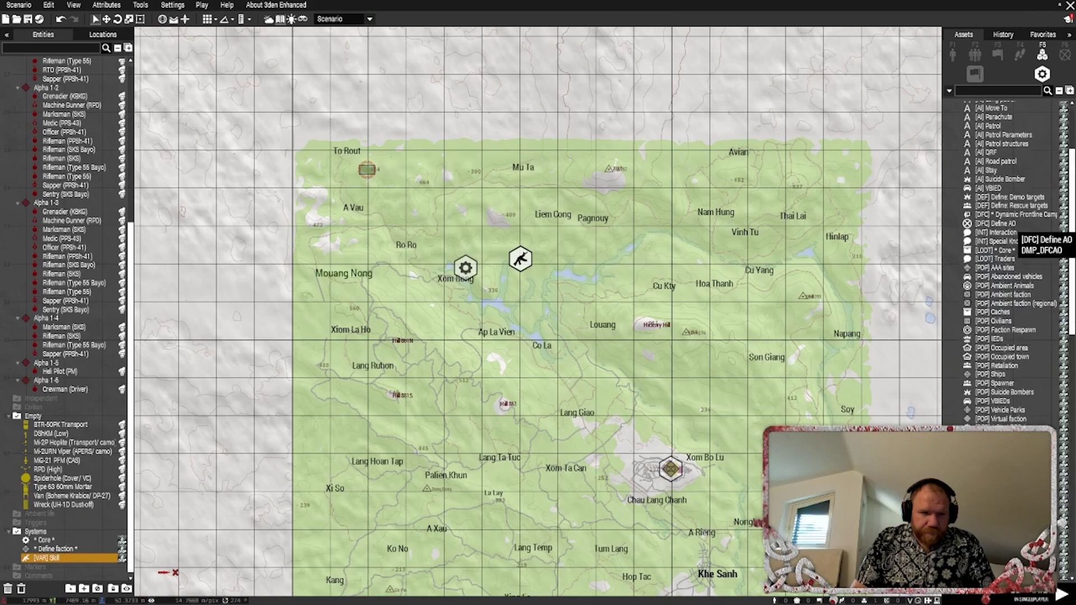
scroll(1011, 233, up, 7)
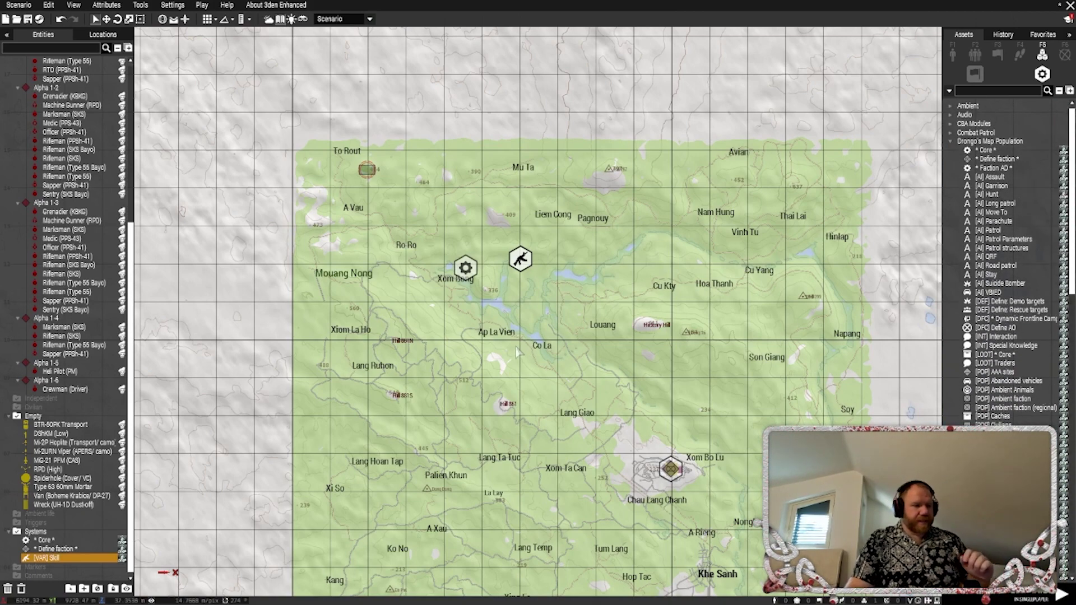
Locate Hickory Hill on the map and inspect its hilltop base and landing pad in the 3D view
scroll(576, 318, up, 5)
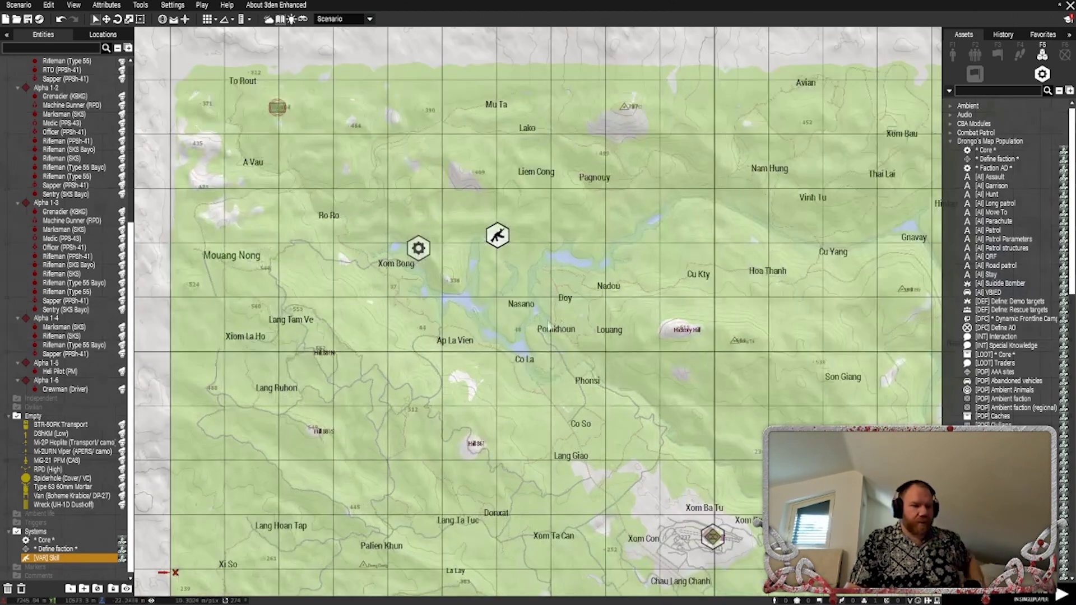
drag(551, 446, 499, 297)
right_drag(719, 359, 627, 338)
scroll(650, 335, down, 1)
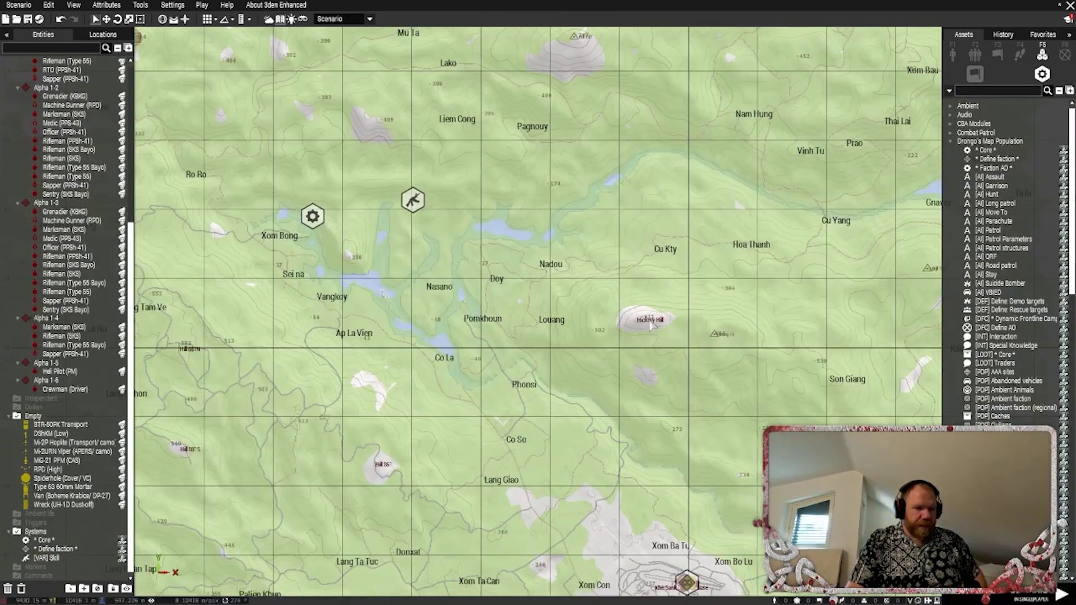
key(m)
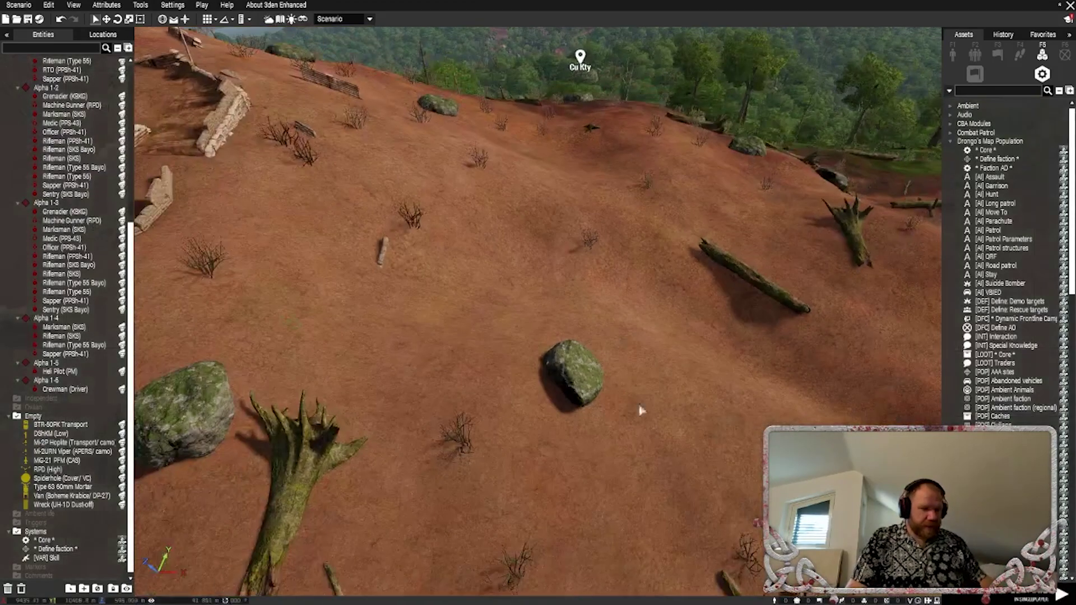
right_drag(645, 410, 437, 365)
key(w)
scroll(508, 366, down, 3)
right_drag(524, 385, 536, 368)
key(a)
Place an empty BLUFOR UH-1D Iroquois Slick (Air Cav) from MACV's US Army helicopters on Hickory Hill's landing pad and adjust its position
click(951, 55)
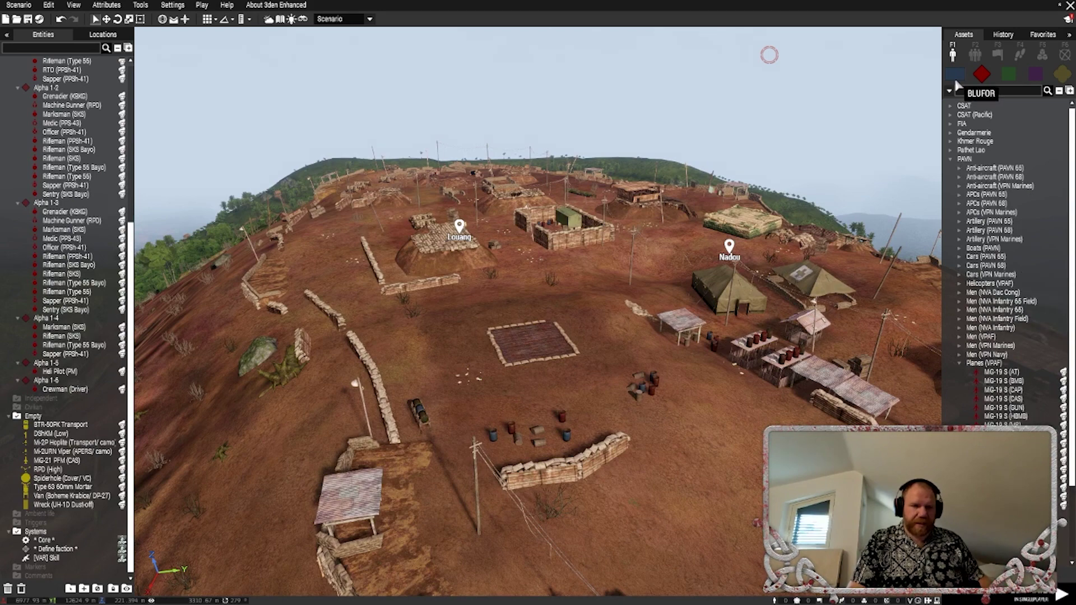
click(955, 73)
click(959, 152)
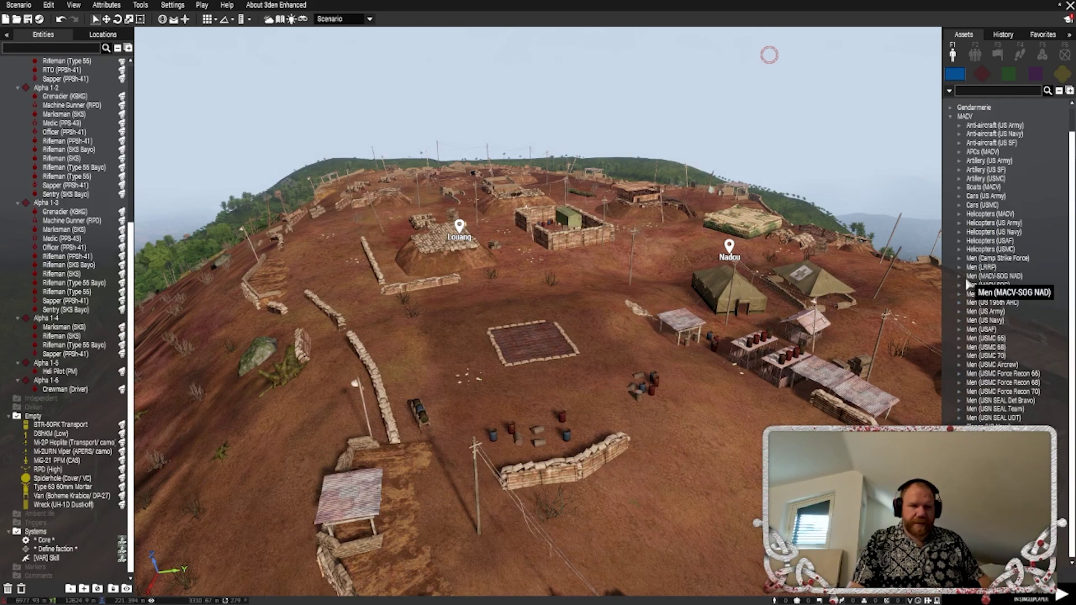
click(960, 223)
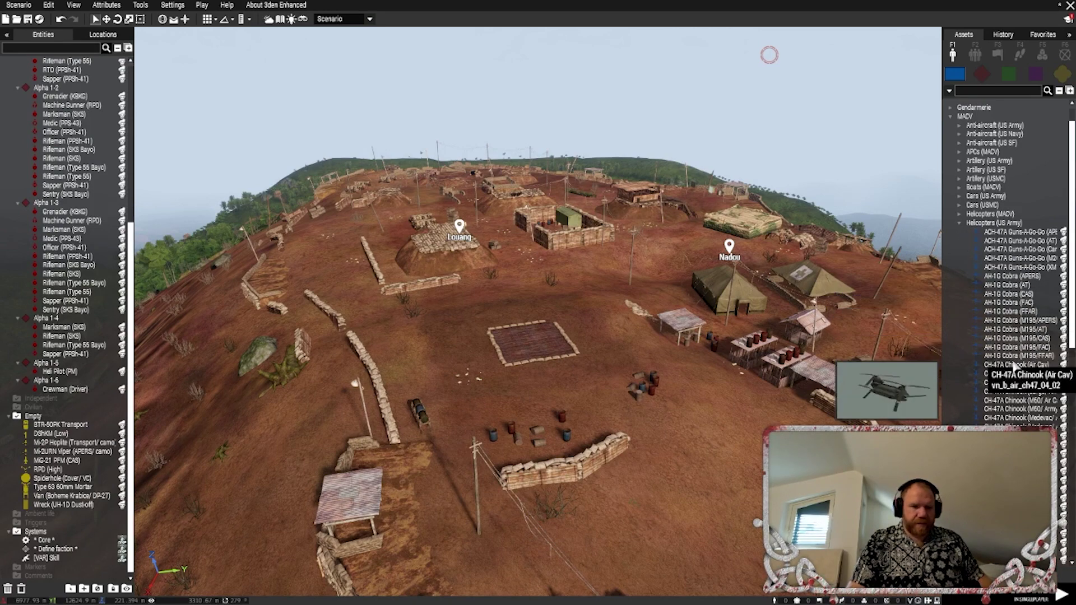
scroll(1014, 364, down, 3)
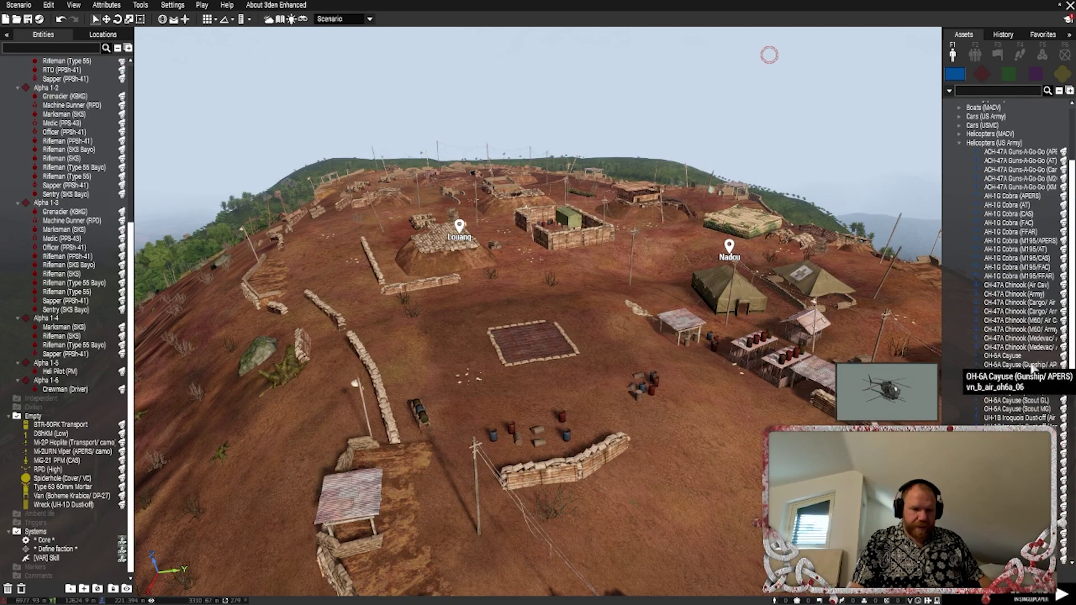
scroll(1033, 360, down, 4)
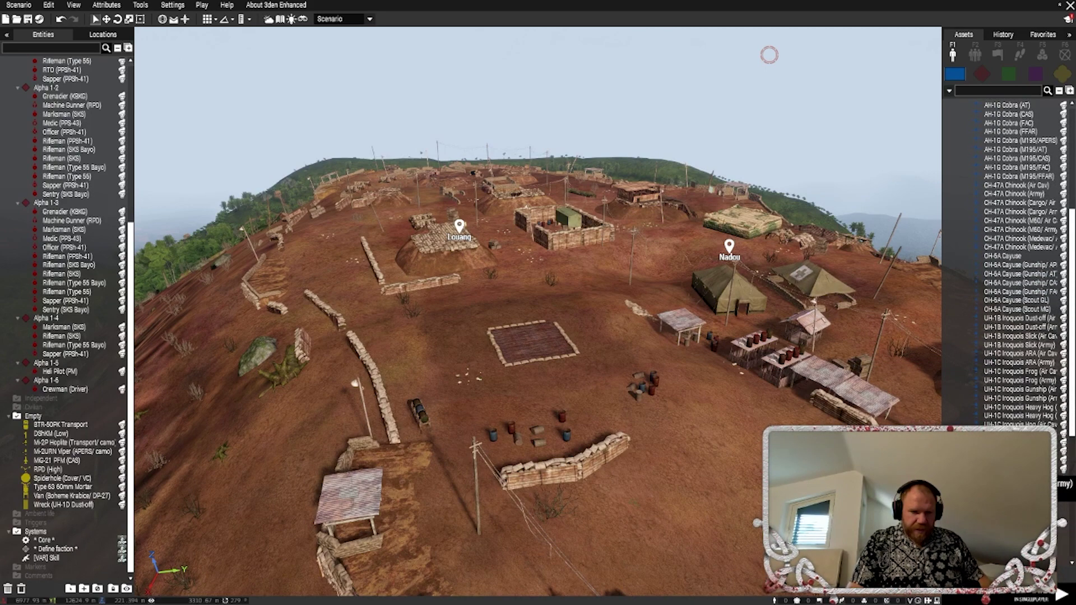
key(w)
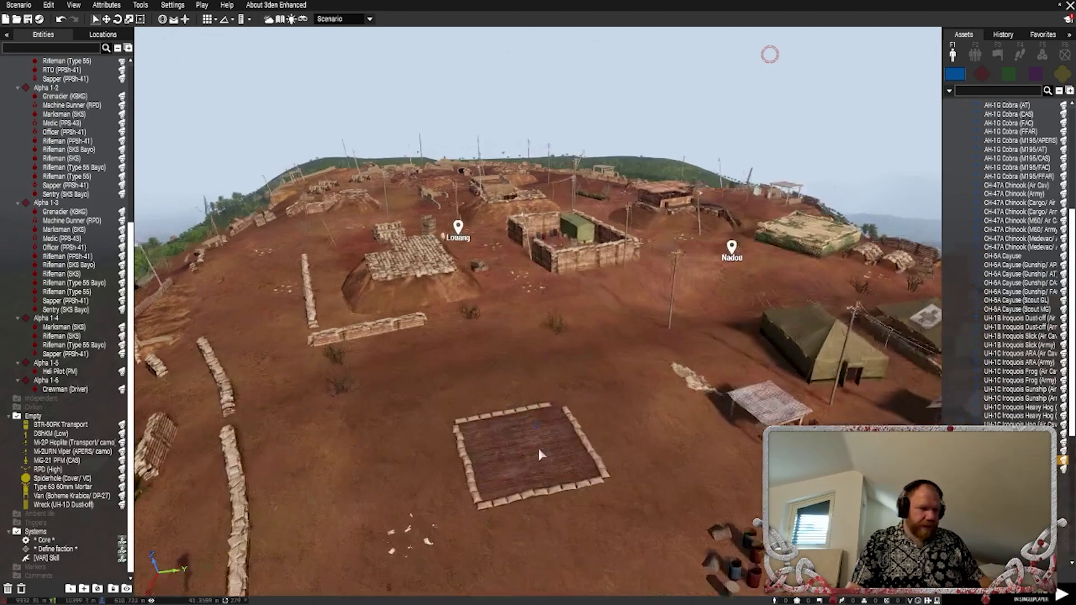
click(525, 449)
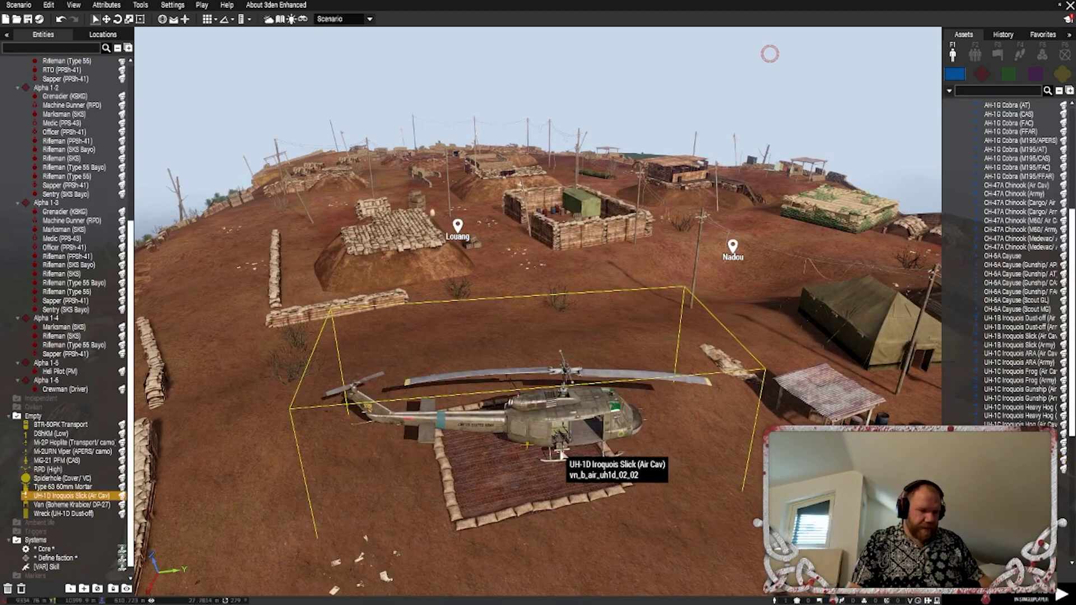
drag(507, 444, 487, 449)
click(742, 479)
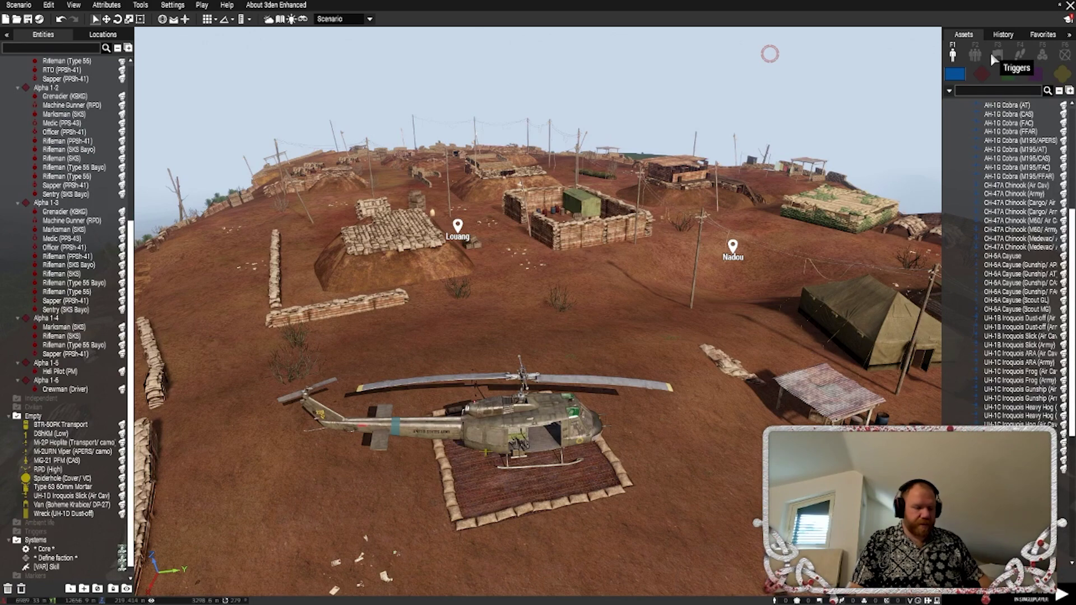
Place a Standard Military Objective marker on the map just north-west of Hickory Hill and open its attributes
key(m)
scroll(616, 290, up, 10)
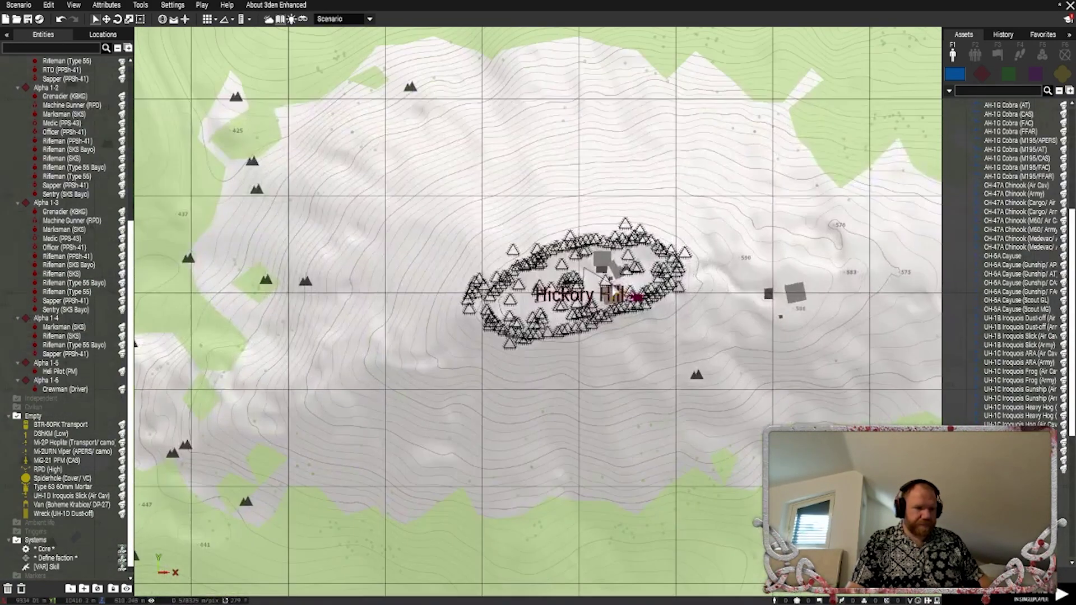
click(1064, 55)
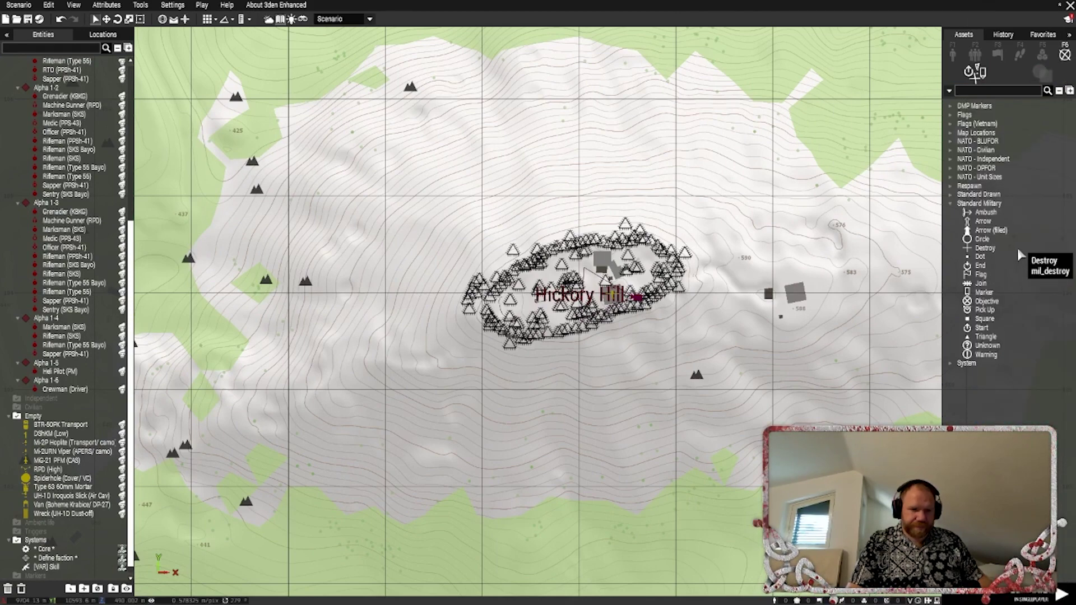
click(1000, 301)
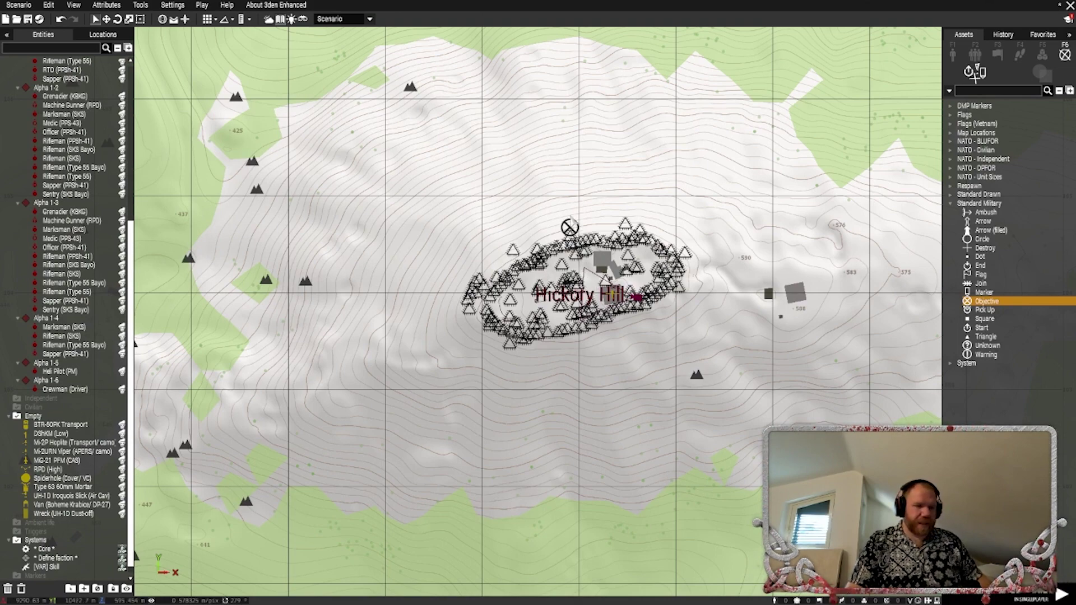
click(551, 213)
double_click(551, 215)
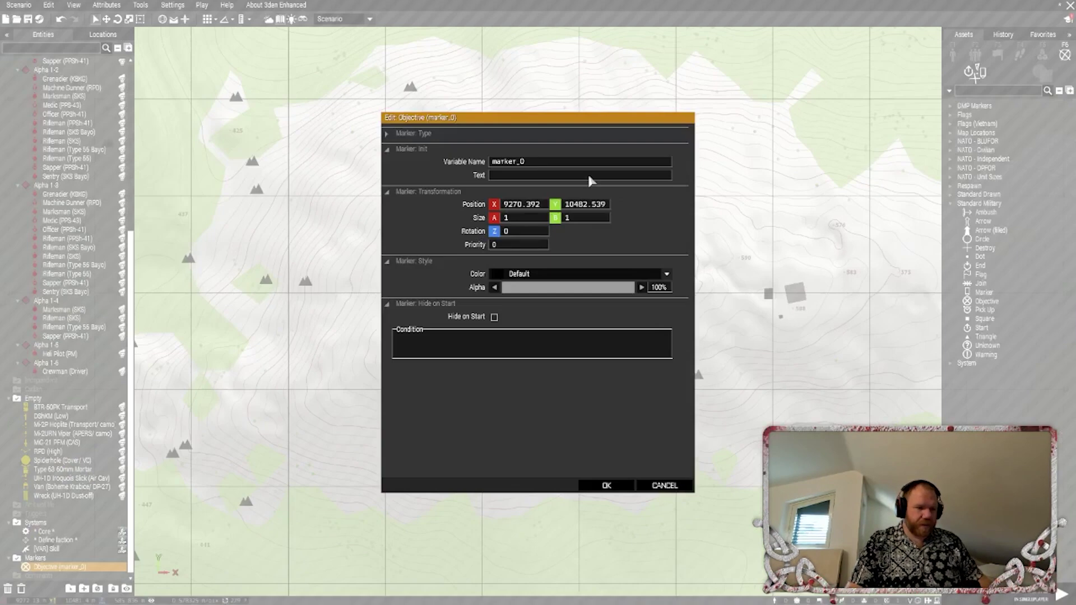
Label the Objective marker "Possible Evac Vehicle", color it Red at 100% alpha, and accept the attributes
click(555, 178)
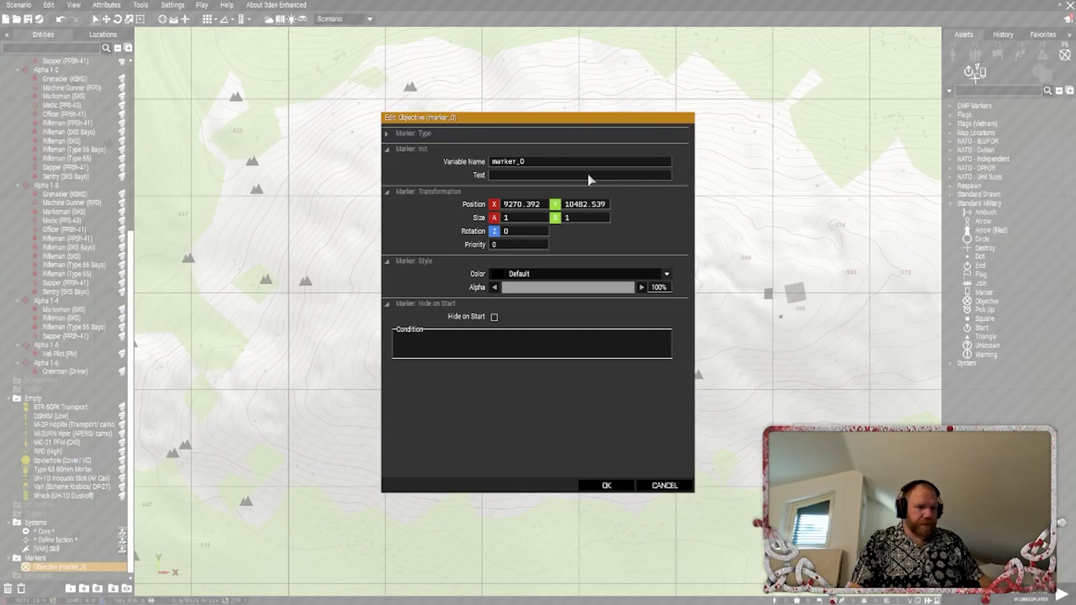
text(Possible E)
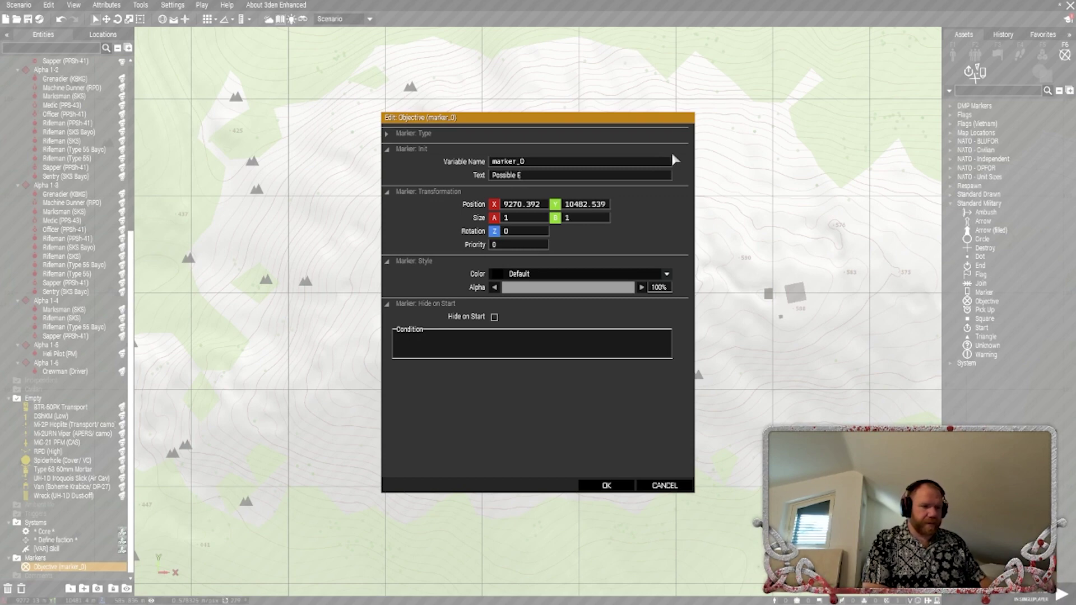
text(vac Ve)
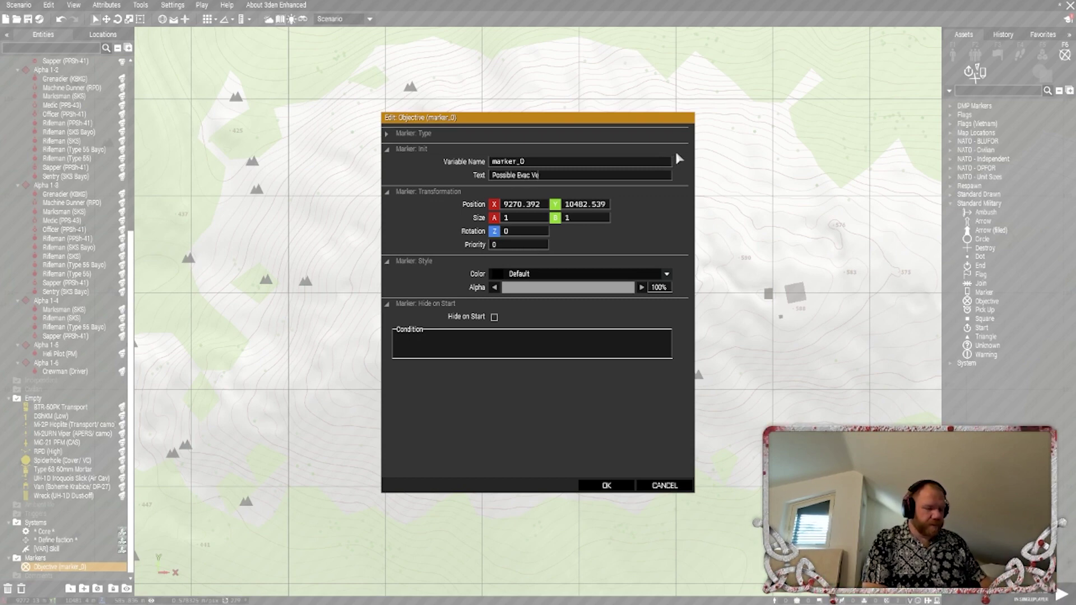
text(hicle)
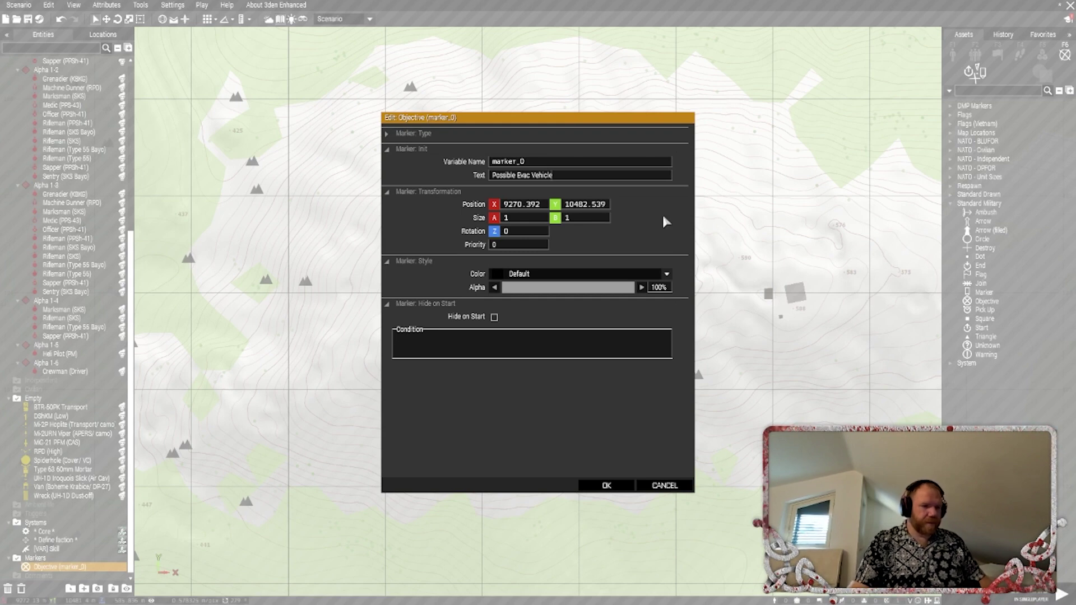
click(551, 289)
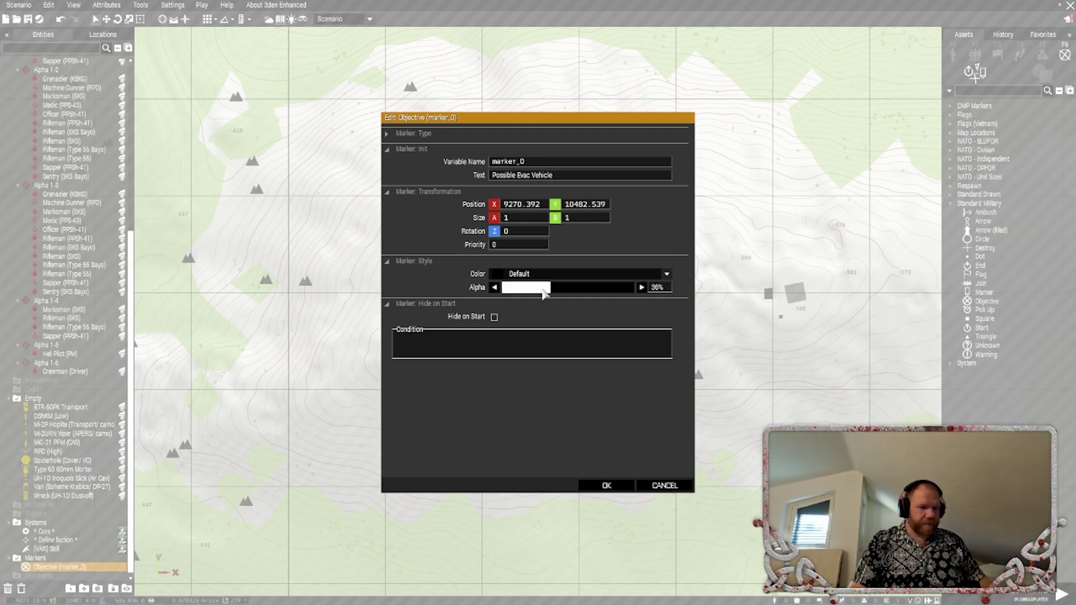
drag(543, 292, 714, 291)
click(667, 274)
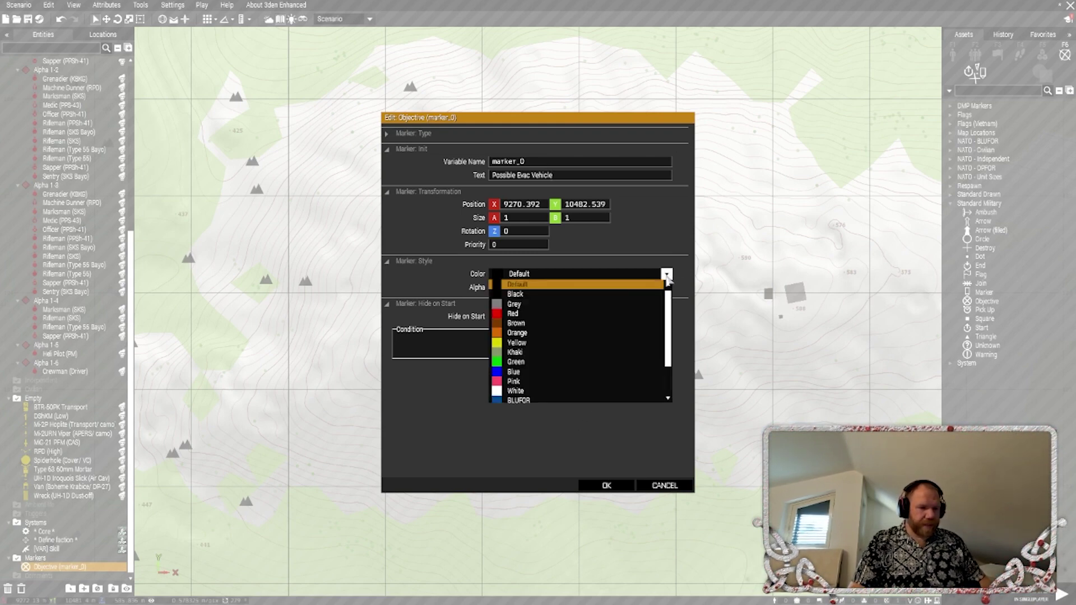
click(598, 318)
click(613, 486)
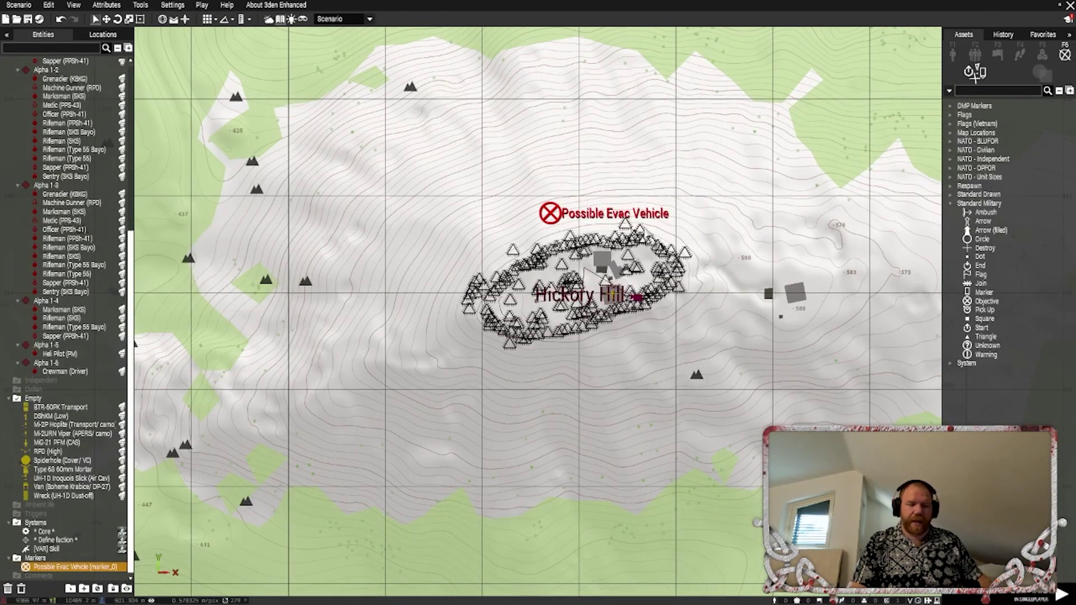
Place a plain Trigger at Ta Lu near the terrain's eastern edge and open its attributes
key(m)
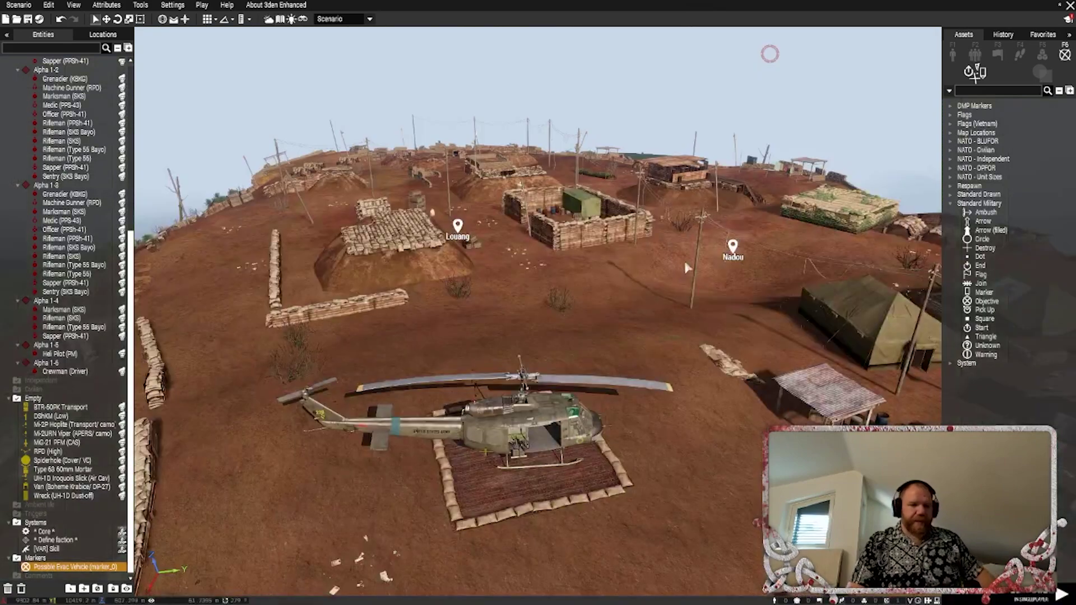
key(m)
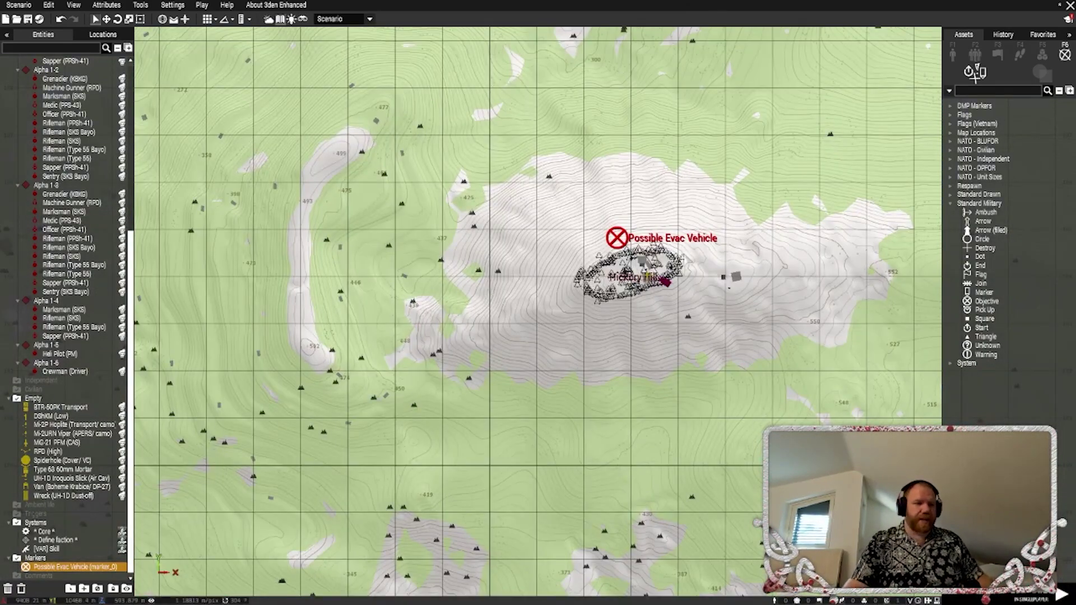
scroll(819, 342, down, 8)
right_drag(842, 346, 611, 361)
scroll(576, 301, up, 4)
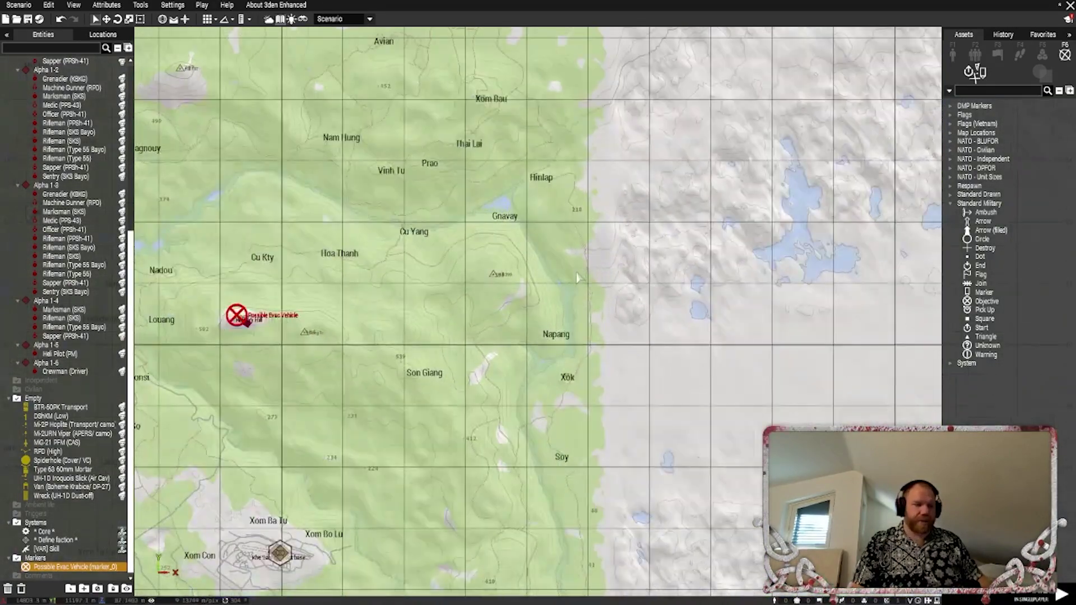
scroll(579, 277, up, 1)
key(F3)
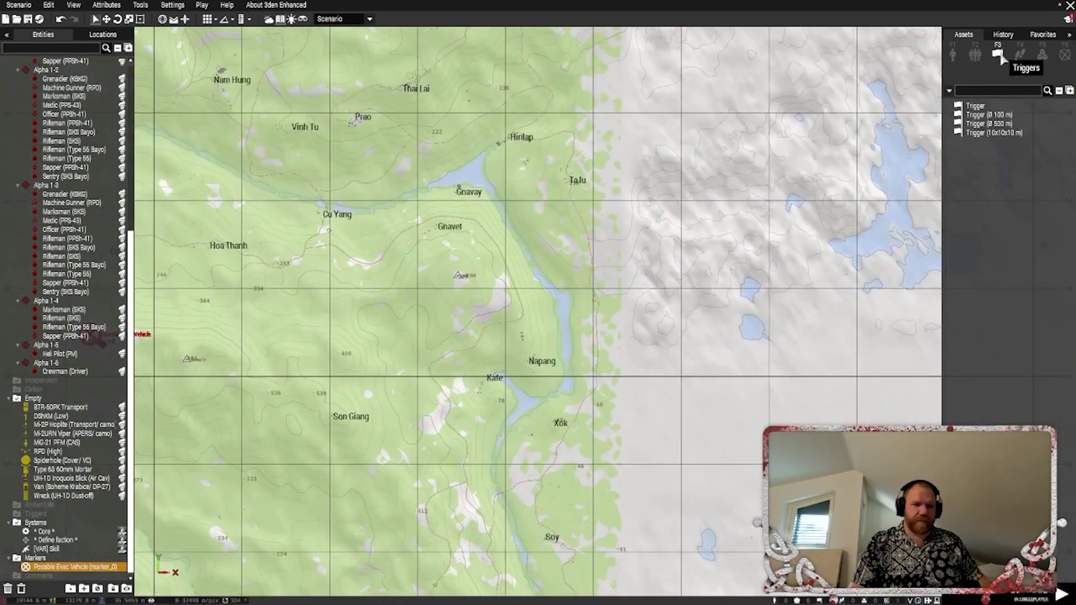
click(981, 107)
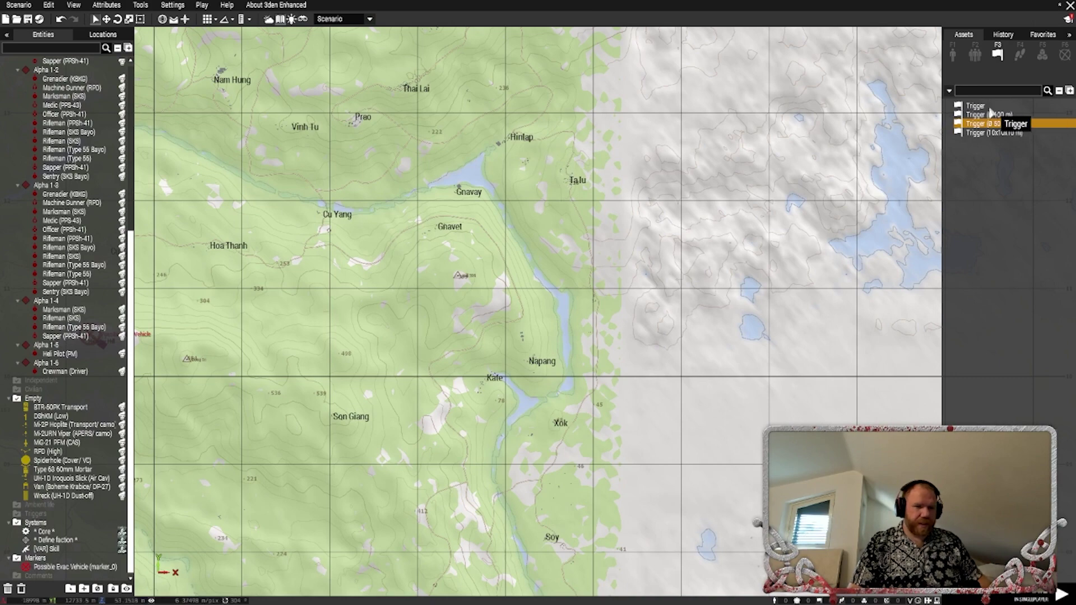
click(576, 176)
double_click(577, 182)
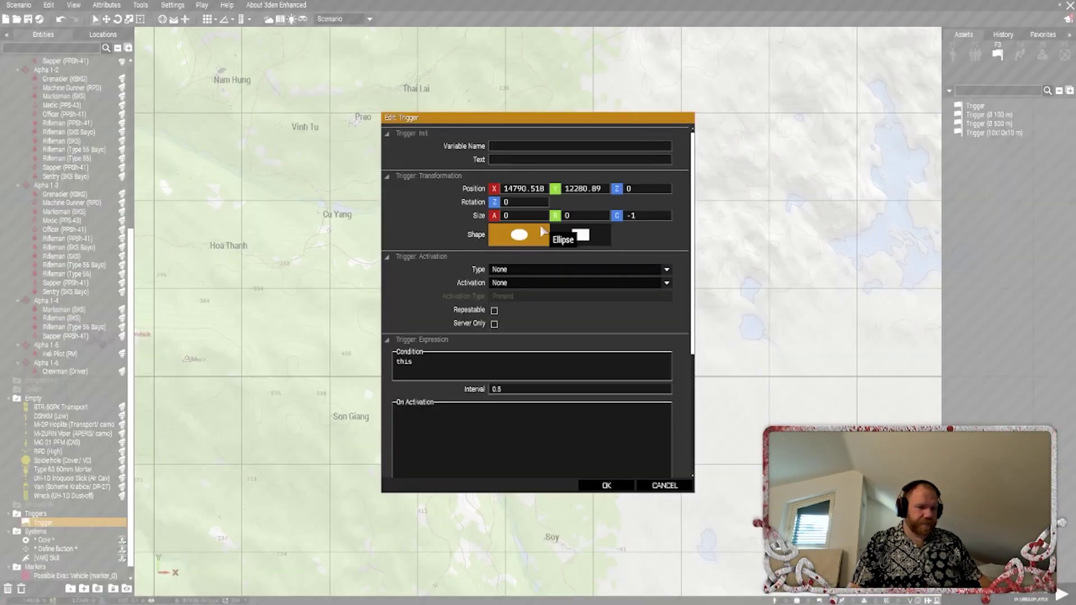
Make the trigger area a rectangle sized 7000 by 50 and accept the attributes
click(581, 234)
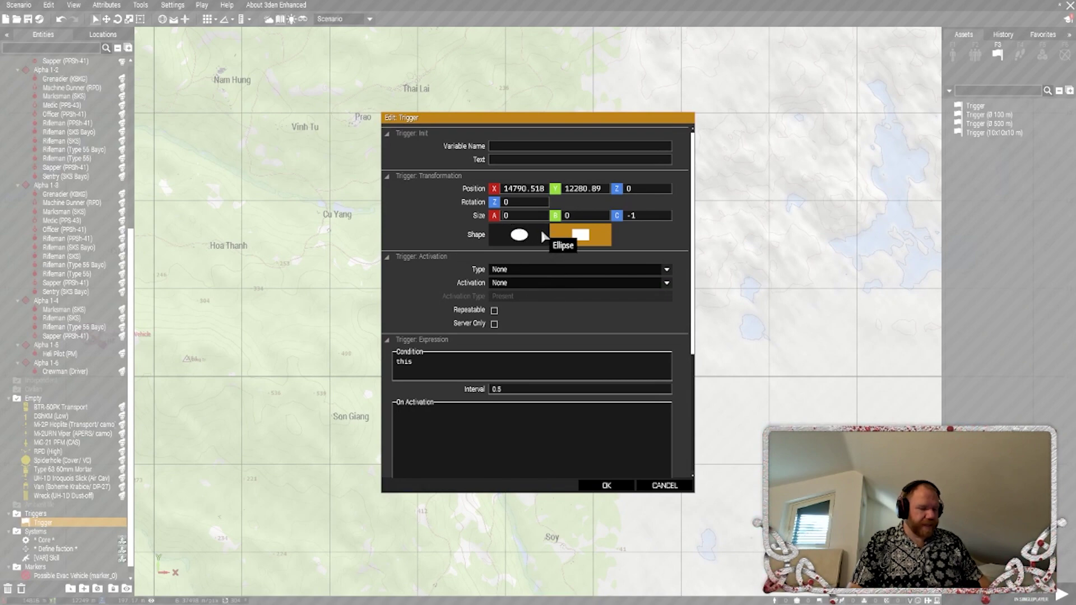
text(7000)
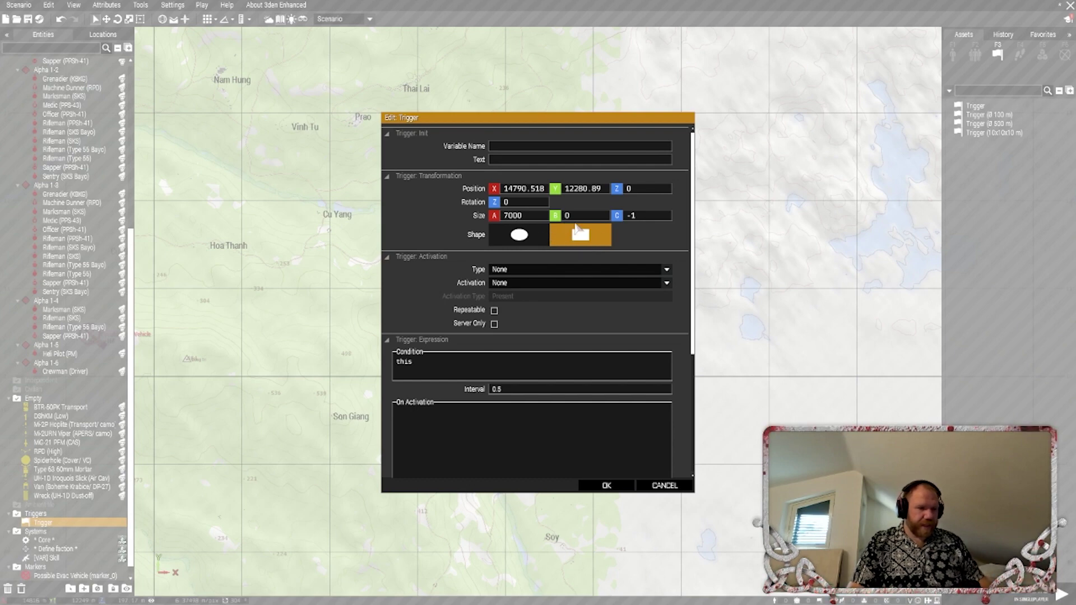
click(616, 486)
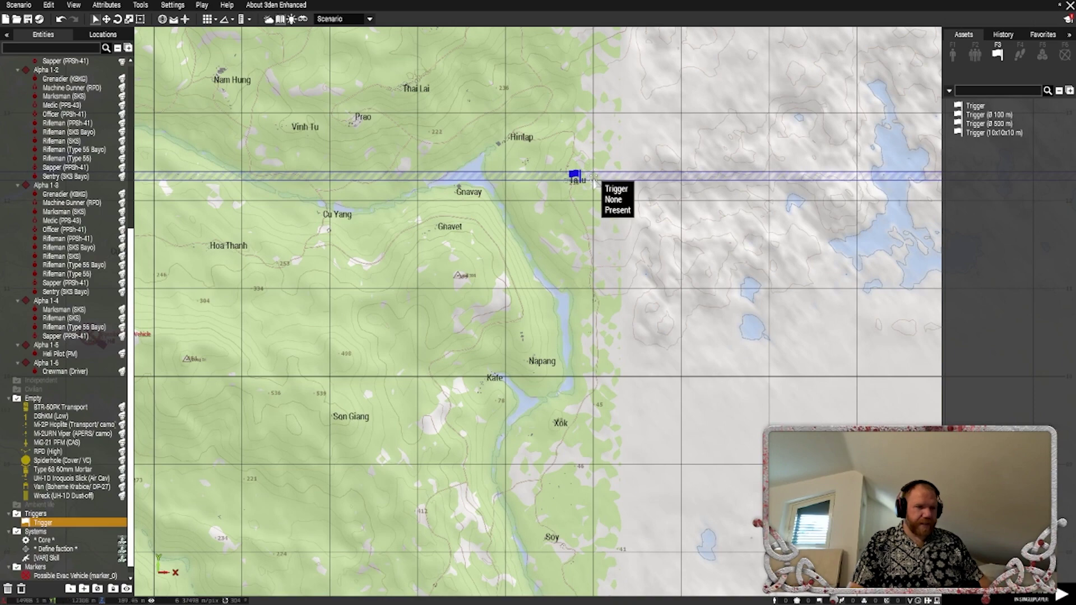
Rotate the trigger about 91° to run north-south and move it beside Soy along the terrain's eastern edge
shift+drag(595, 208, 641, 183)
scroll(641, 183, down, 3)
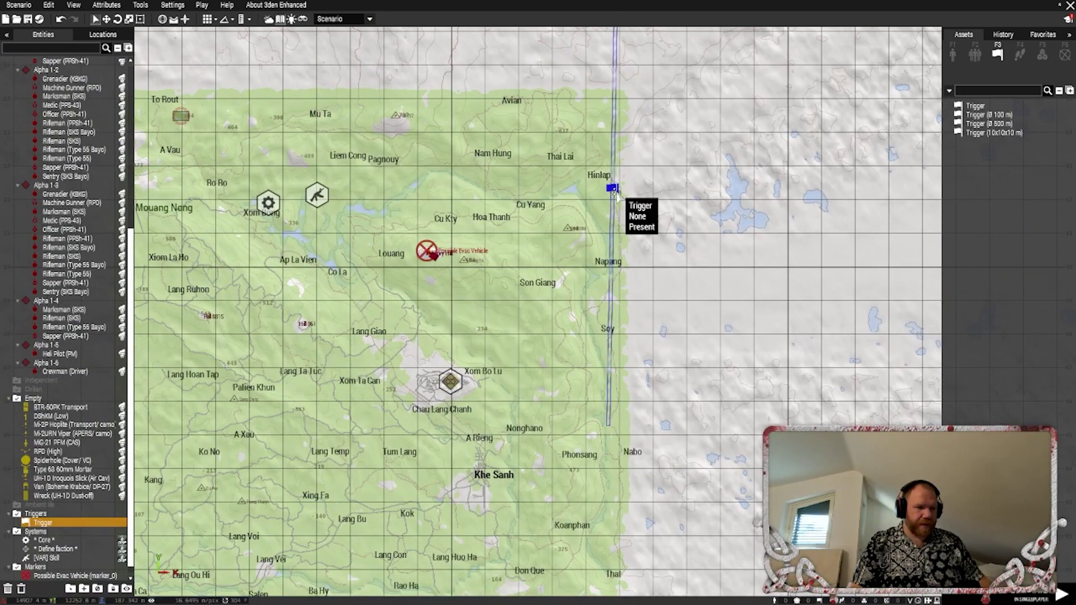
drag(613, 193, 614, 322)
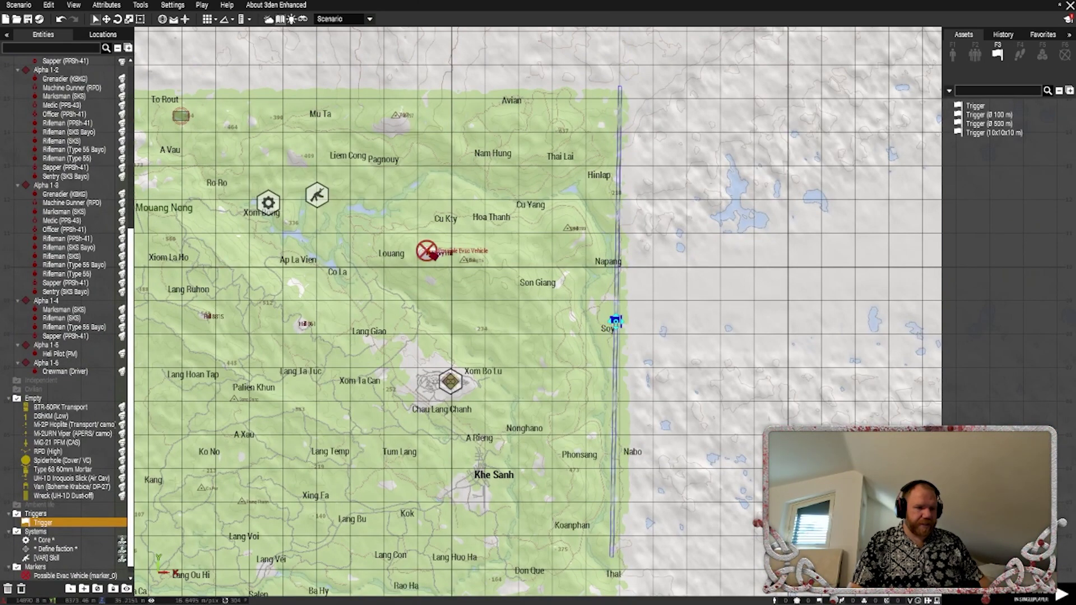
Set the eastern trigger's type to End #1 and its activation to BLUFOR, and accept the attributes
scroll(589, 222, up, 3)
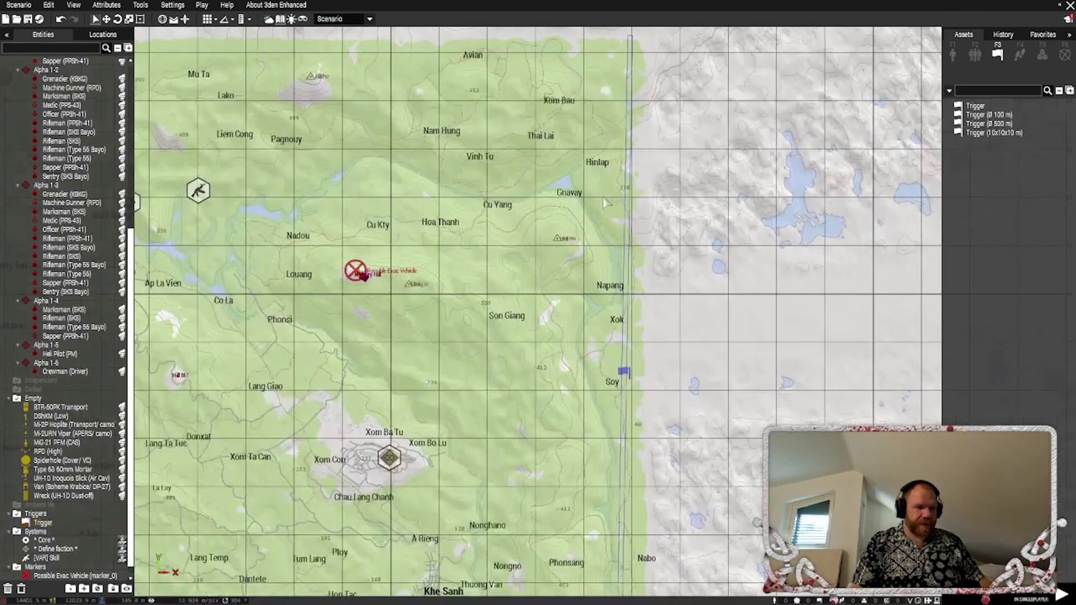
click(628, 373)
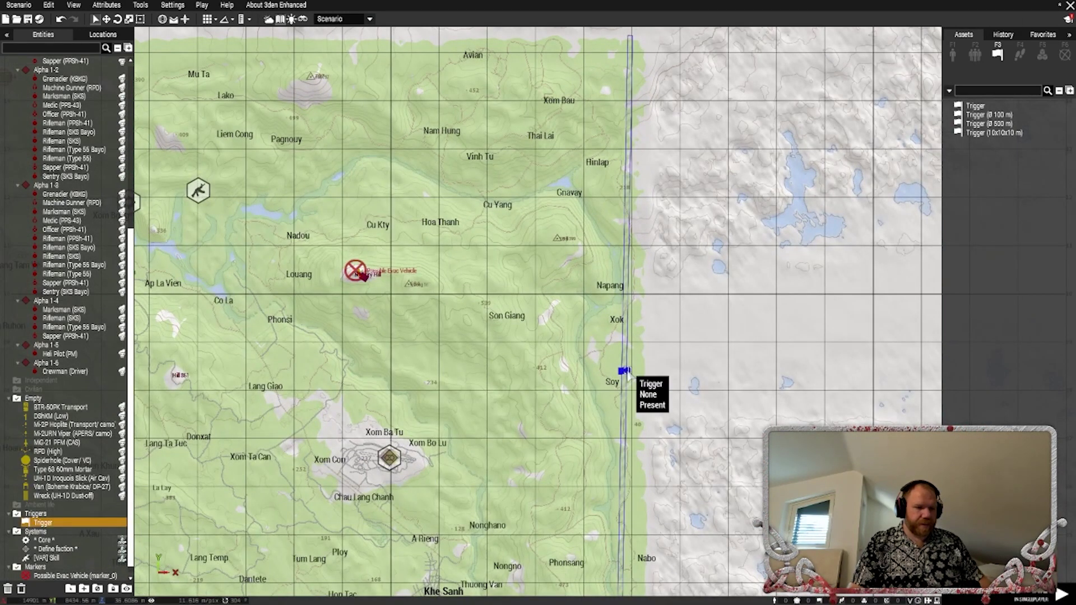
double_click(628, 374)
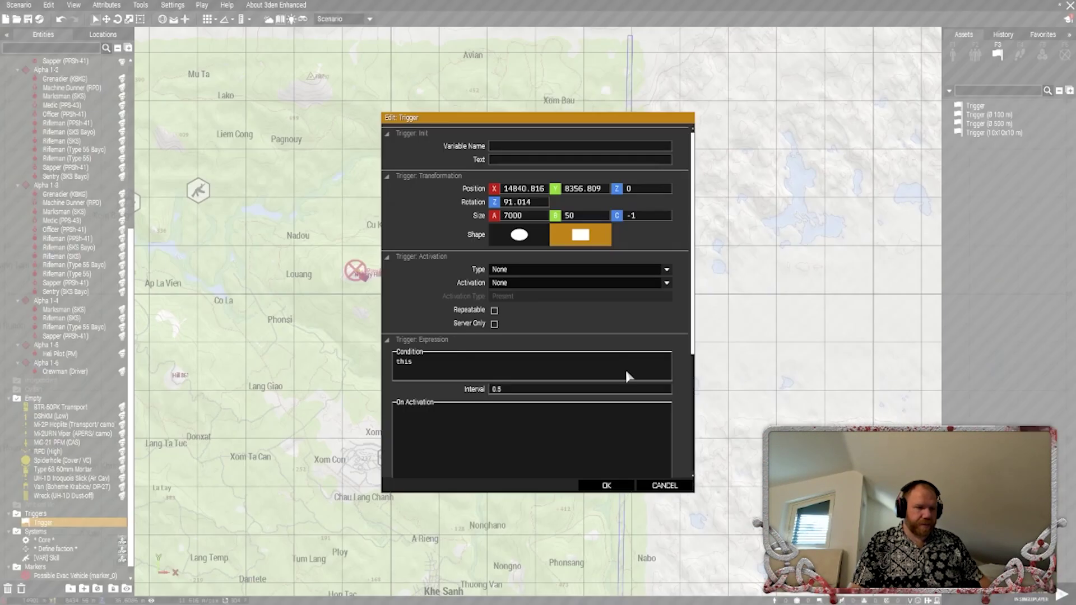
click(541, 271)
click(538, 327)
click(523, 283)
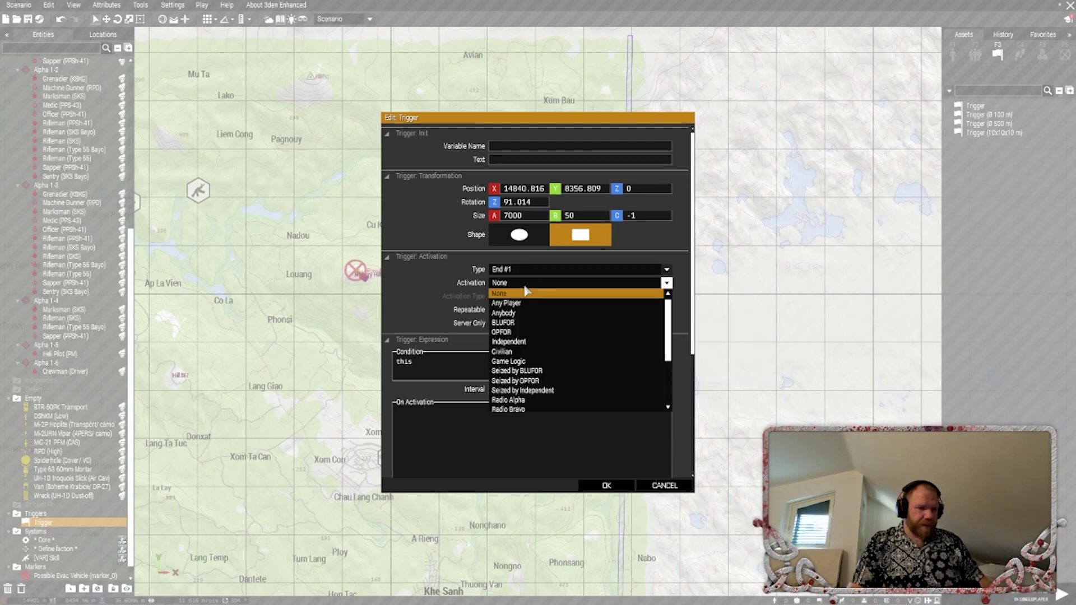
click(537, 322)
scroll(554, 337, down, 1)
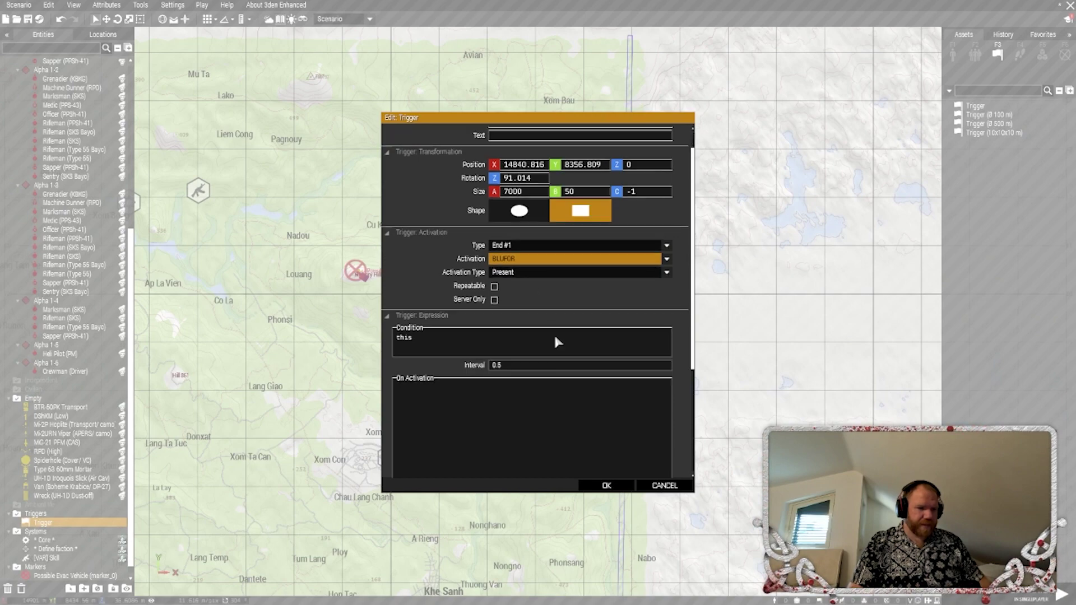
scroll(588, 448, up, 1)
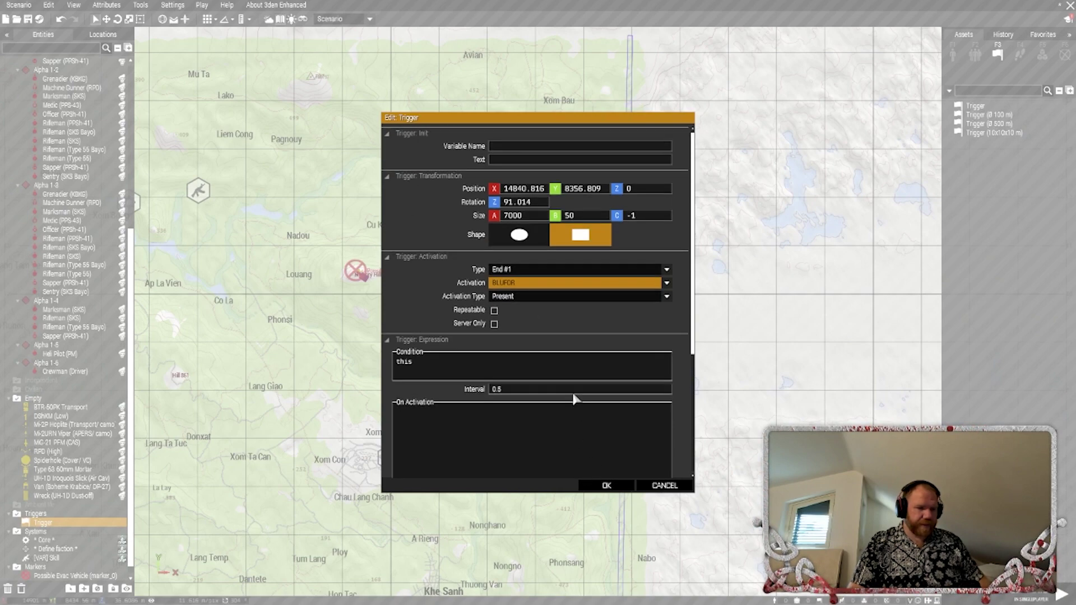
click(606, 485)
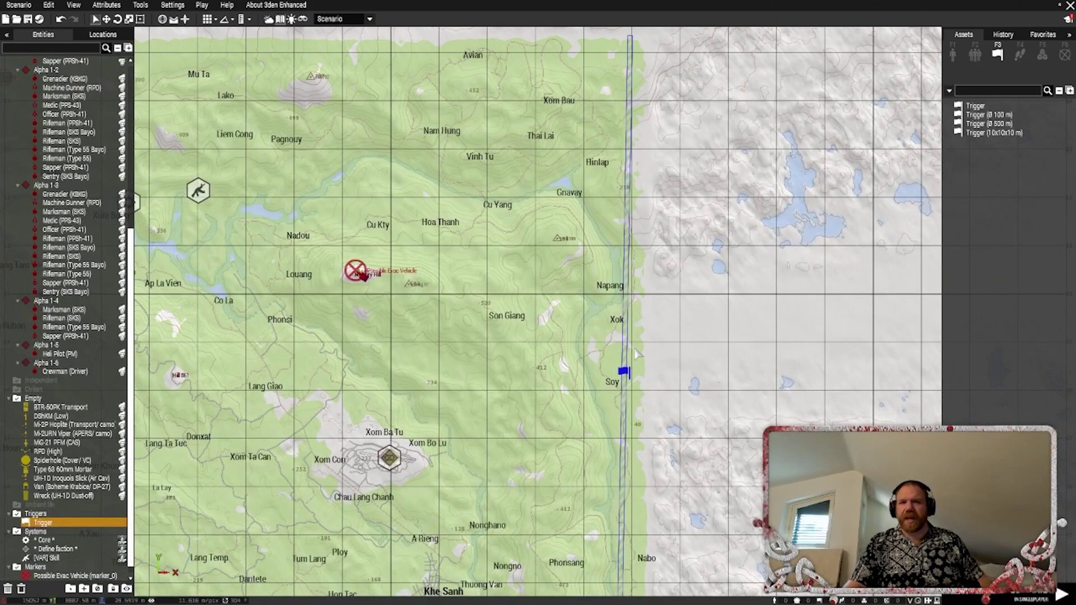
Place an Ambush marker east of Napang, just beyond the trigger strip, and open its attributes
click(1062, 57)
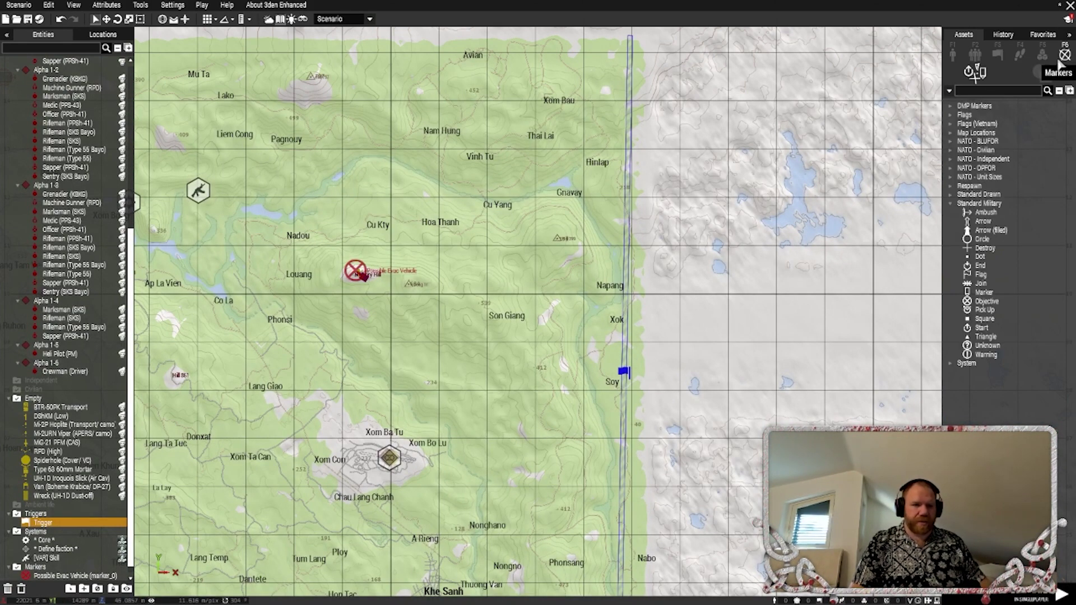
click(989, 213)
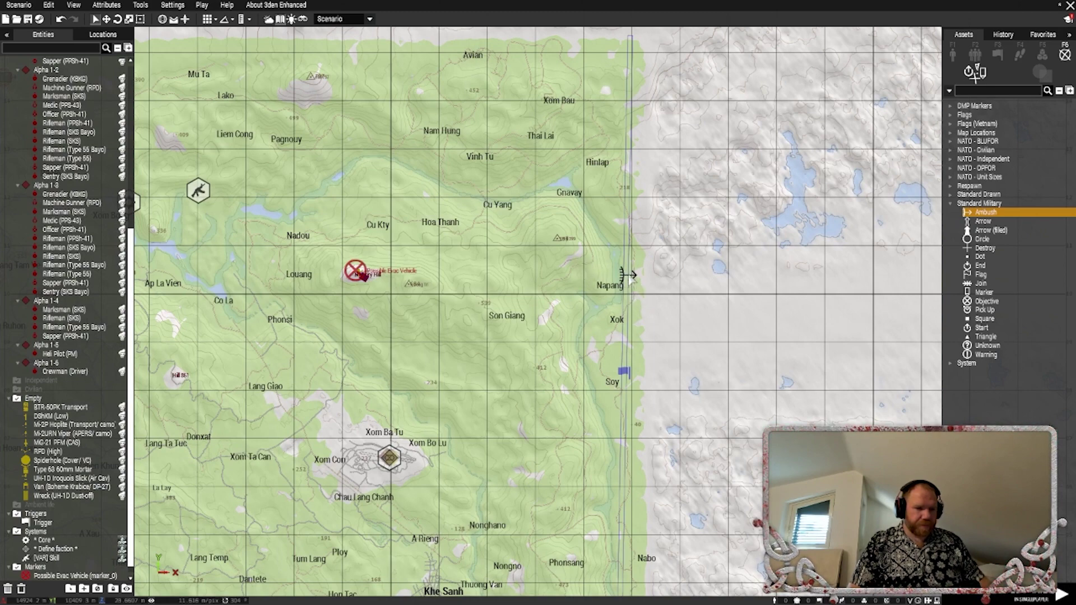
click(655, 289)
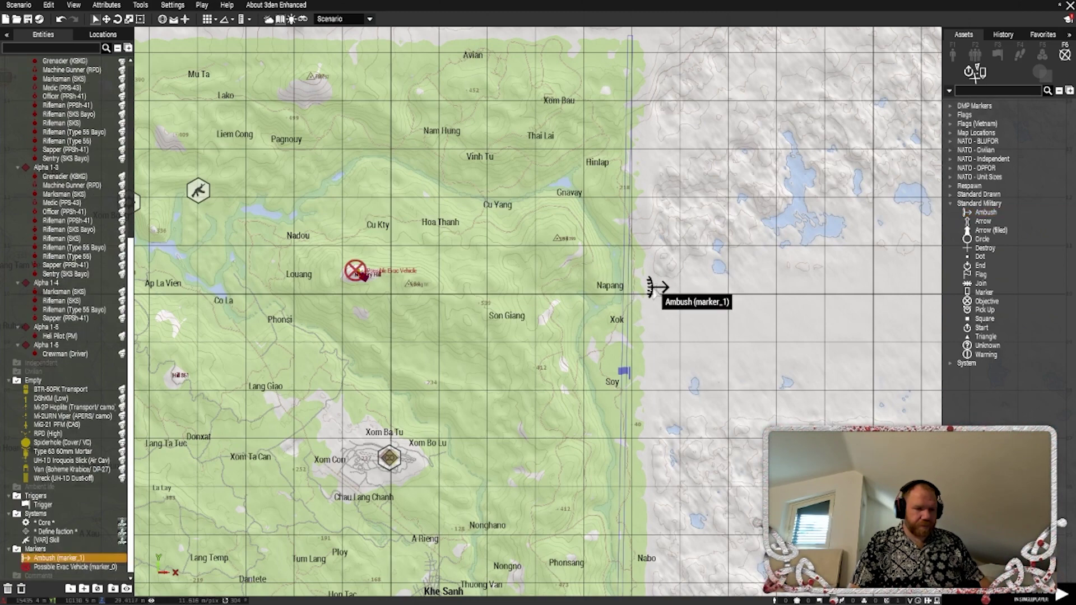
double_click(653, 290)
Set the Ambush marker's color to Green and its text to "Evac Route", and accept the attributes
click(602, 275)
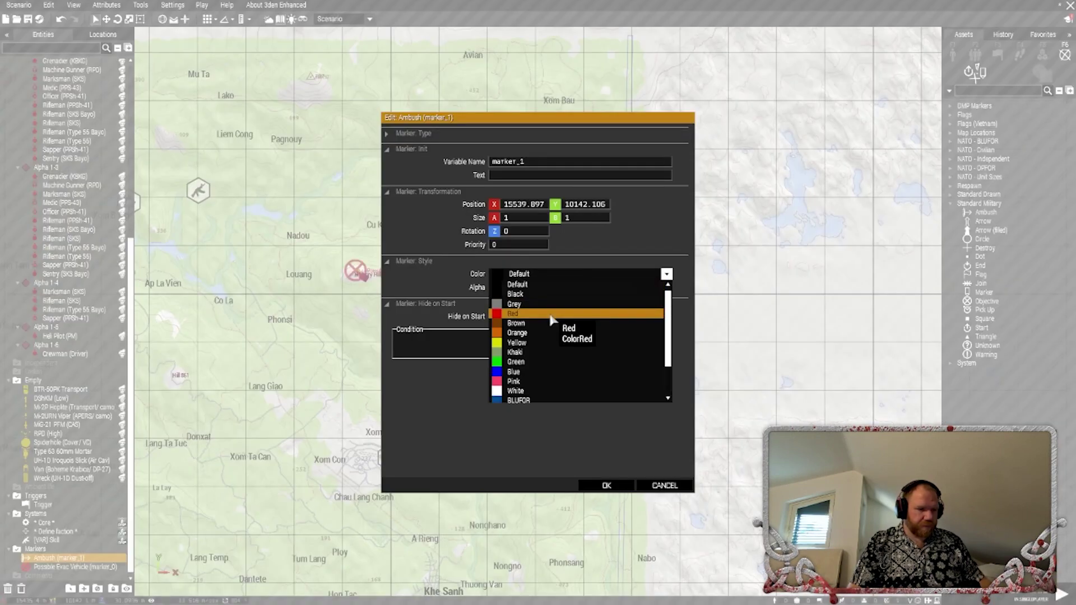
click(549, 362)
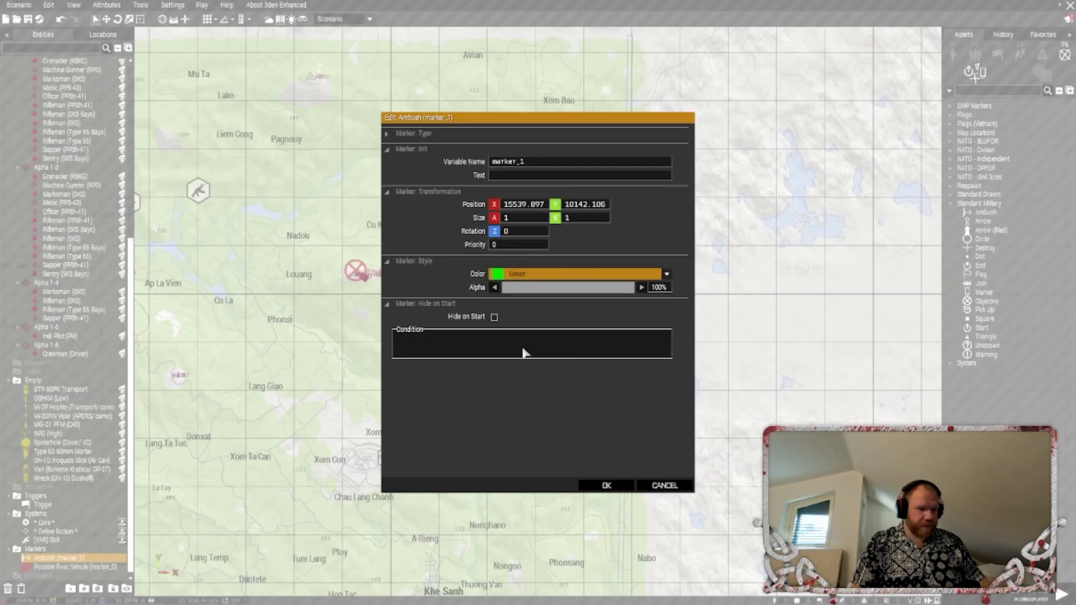
click(550, 177)
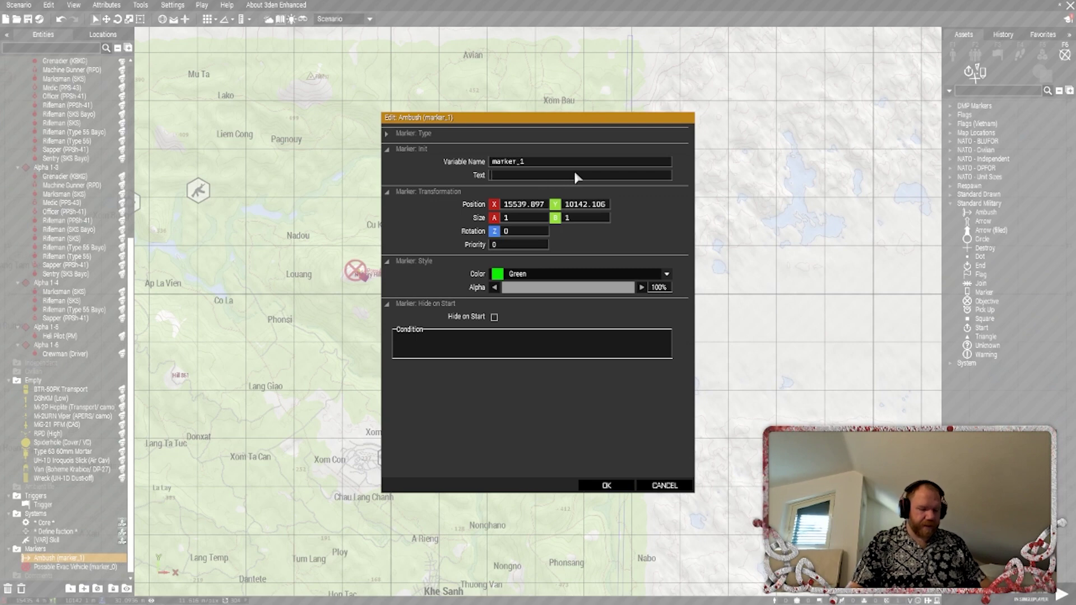
text(Evac R)
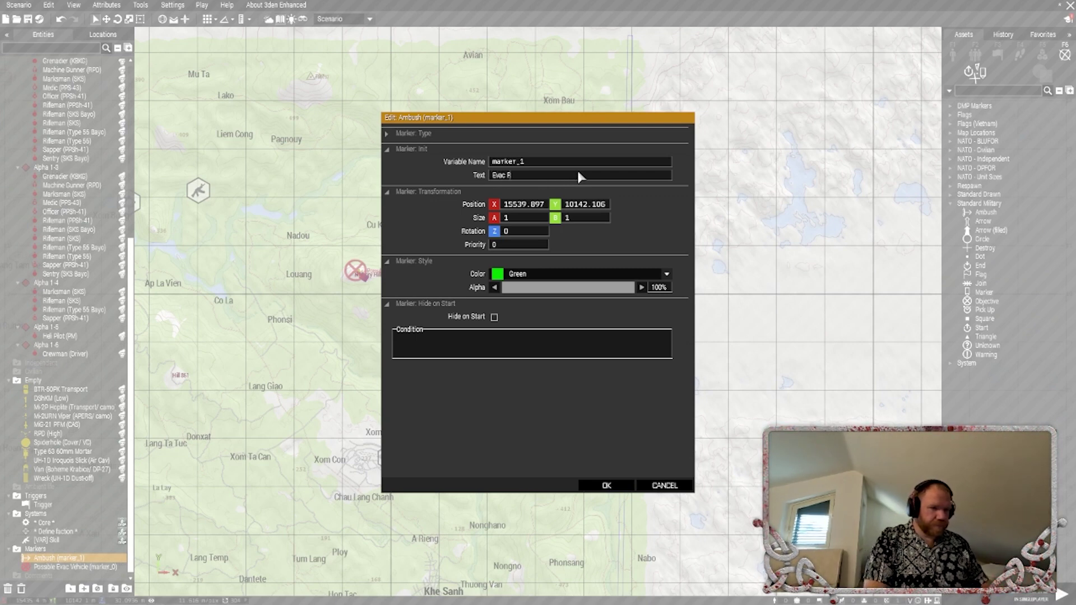
text(oute)
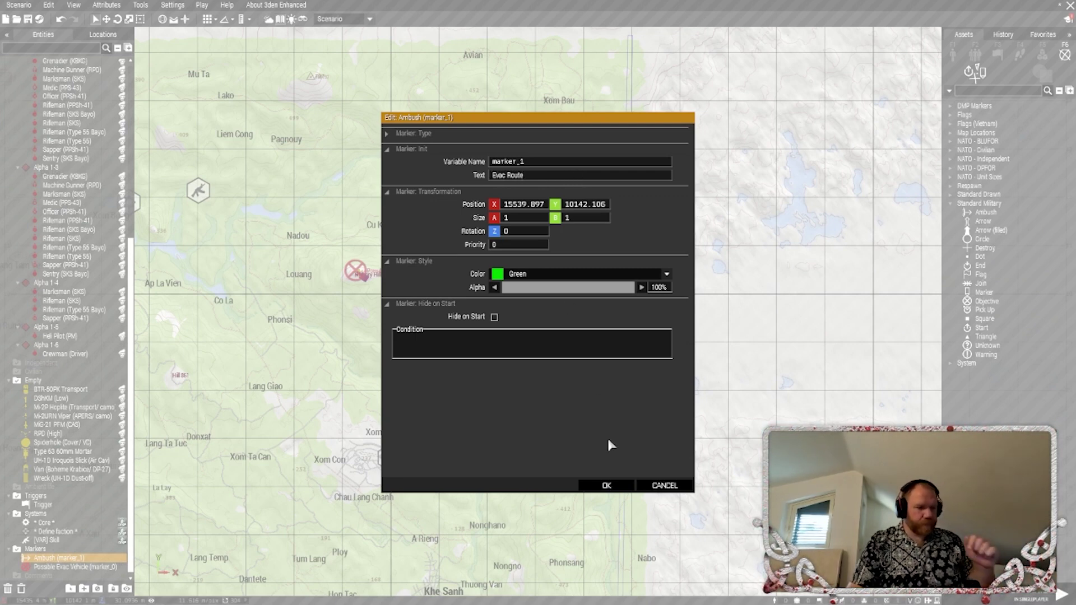
click(608, 486)
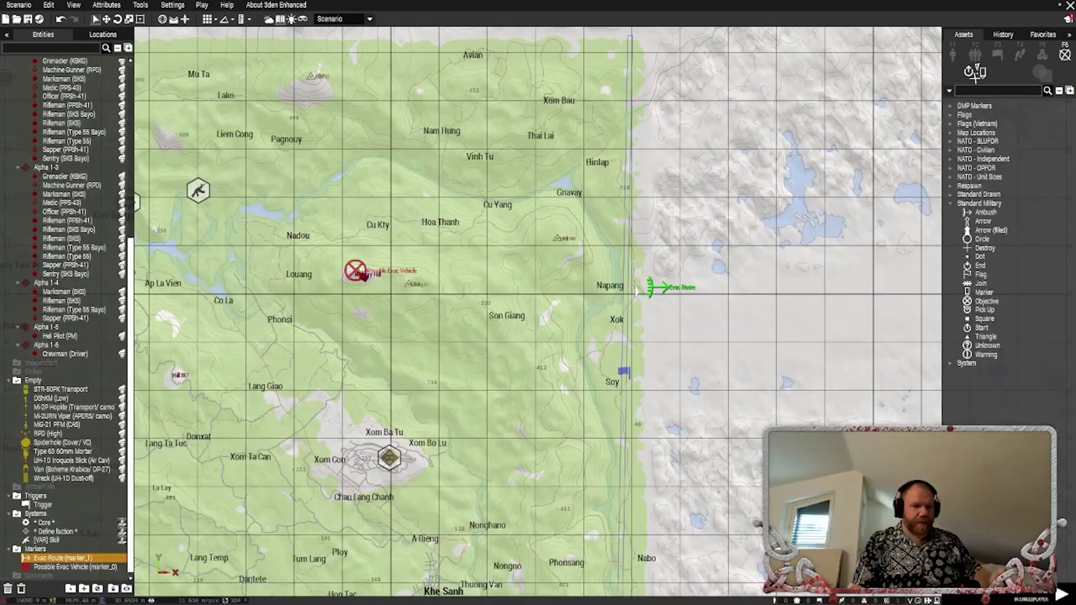
Copy the Evac Route marker and paste two duplicates along the eastern edge, one east of Hinlap and one southeast of Soy
right_click(653, 291)
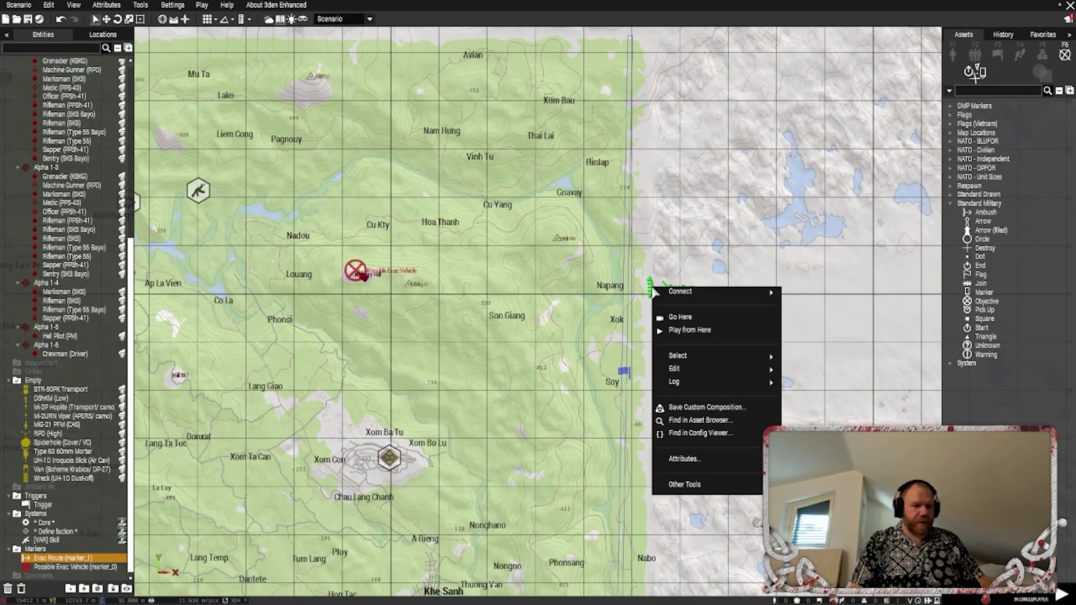
mouse_move(737, 371)
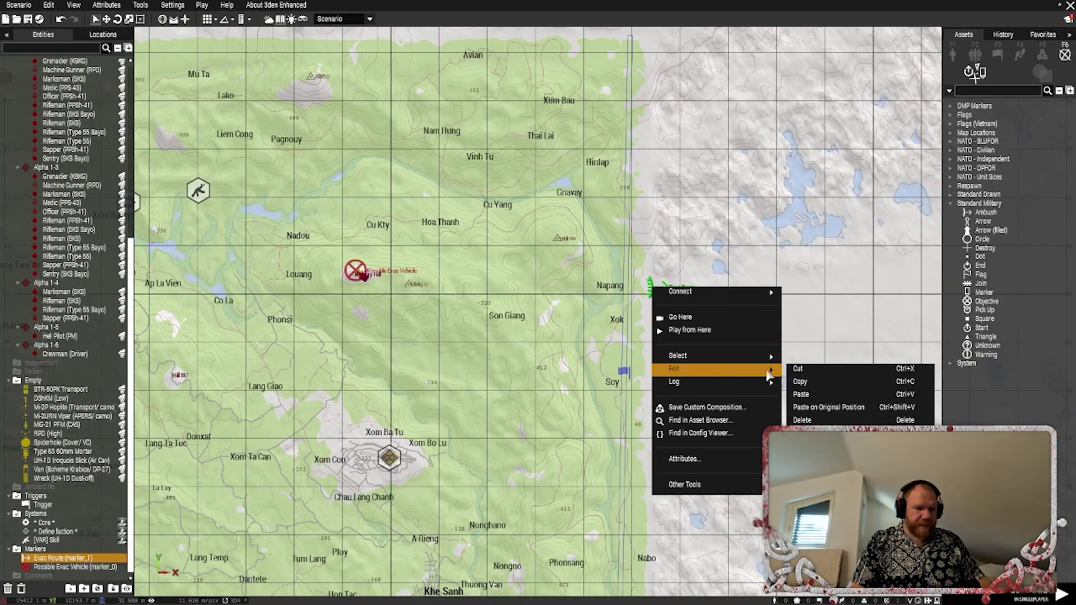
click(805, 387)
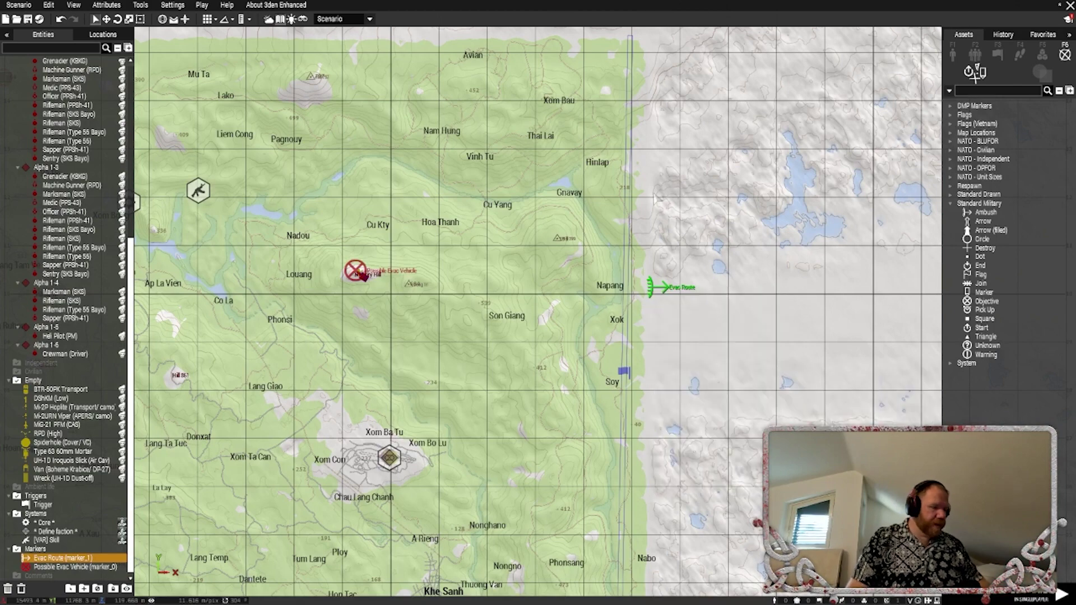
key(ctrl+v)
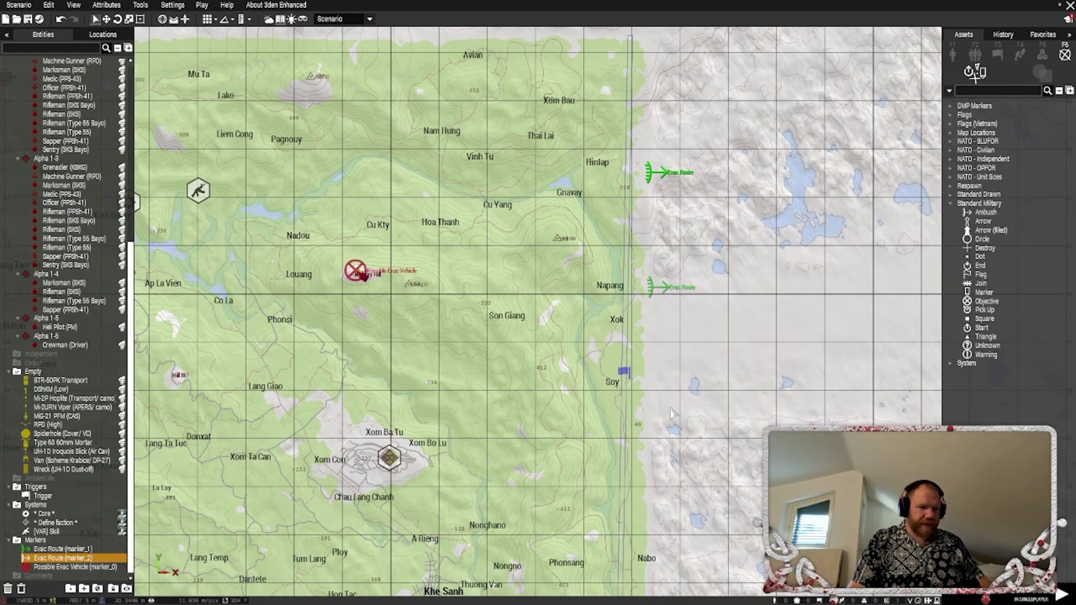
key(ctrl+v)
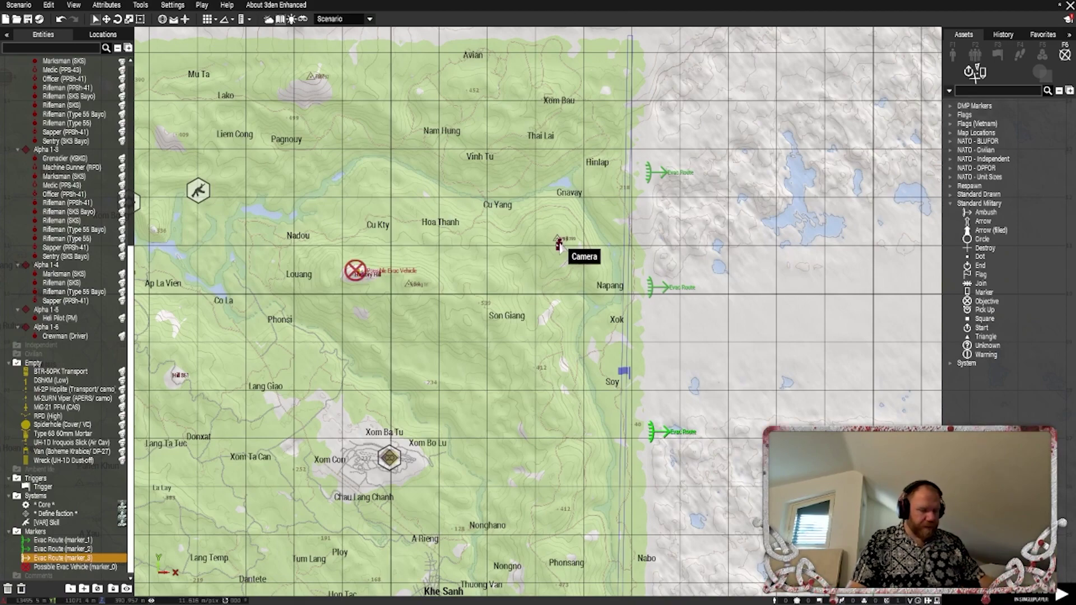
Show the fortified hilltop south of Gnavay in 3D and list the OPFOR PAVN anti-aircraft units under Anti-aircraft (PAVN 65)
key(m)
right_drag(692, 402, 620, 365)
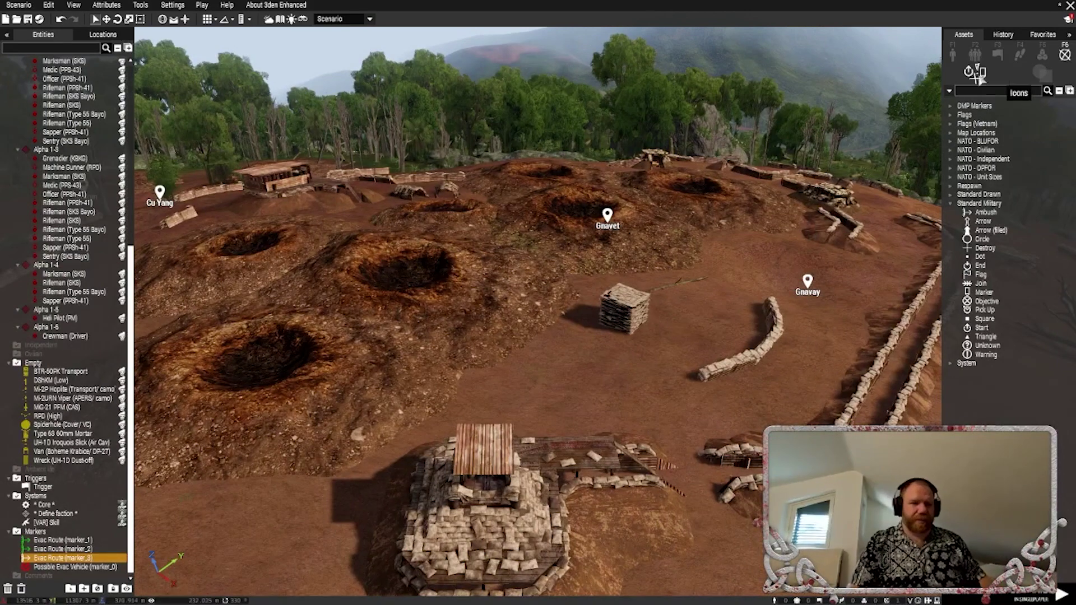
click(952, 54)
click(981, 74)
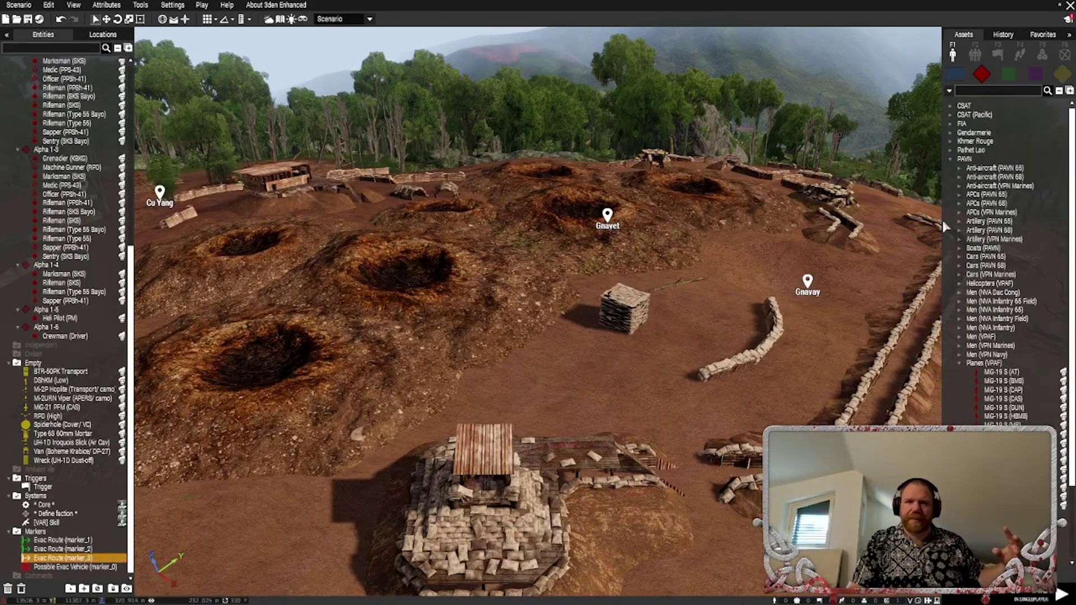
click(959, 364)
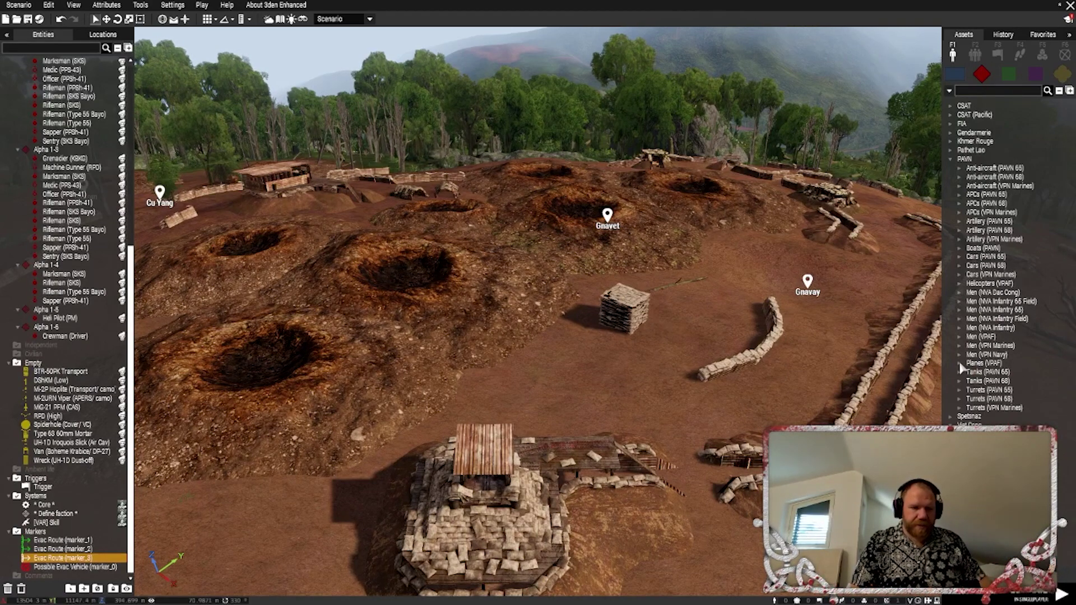
click(957, 167)
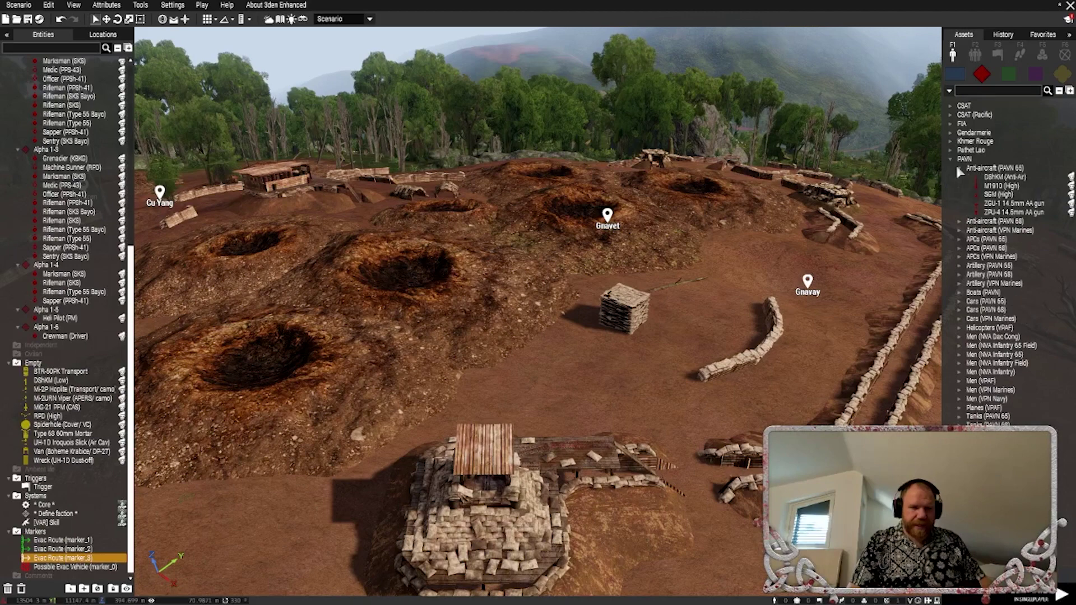
mouse_move(989, 200)
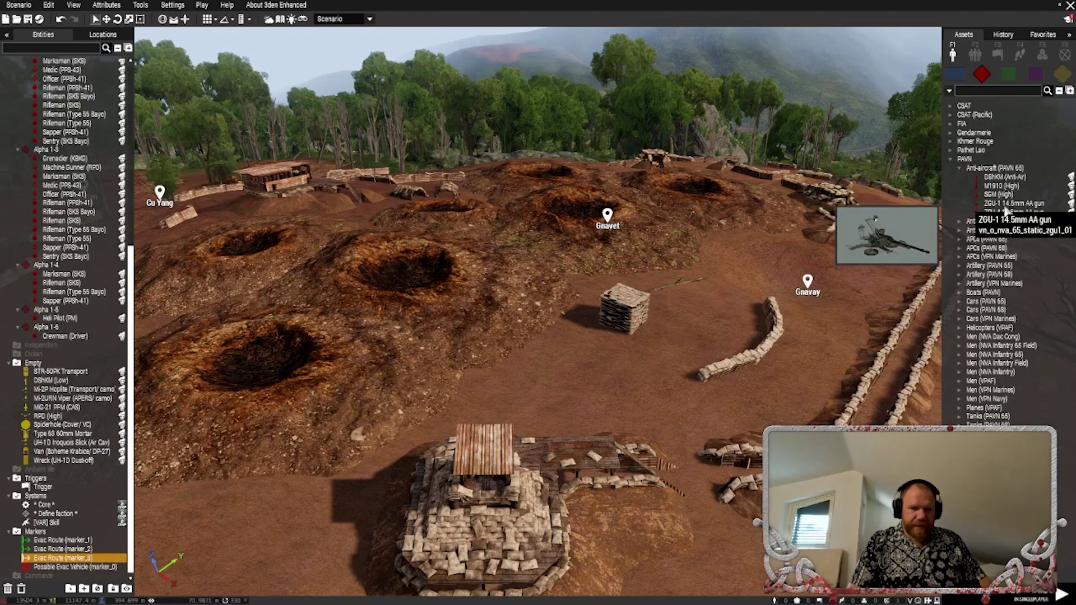
Place a ZPU-4 14.5mm AA gun inside the rounded sandbag emplacement on the hilltop
click(1005, 216)
key(a)
right_drag(727, 411, 525, 371)
key(a)
scroll(525, 371, up, 2)
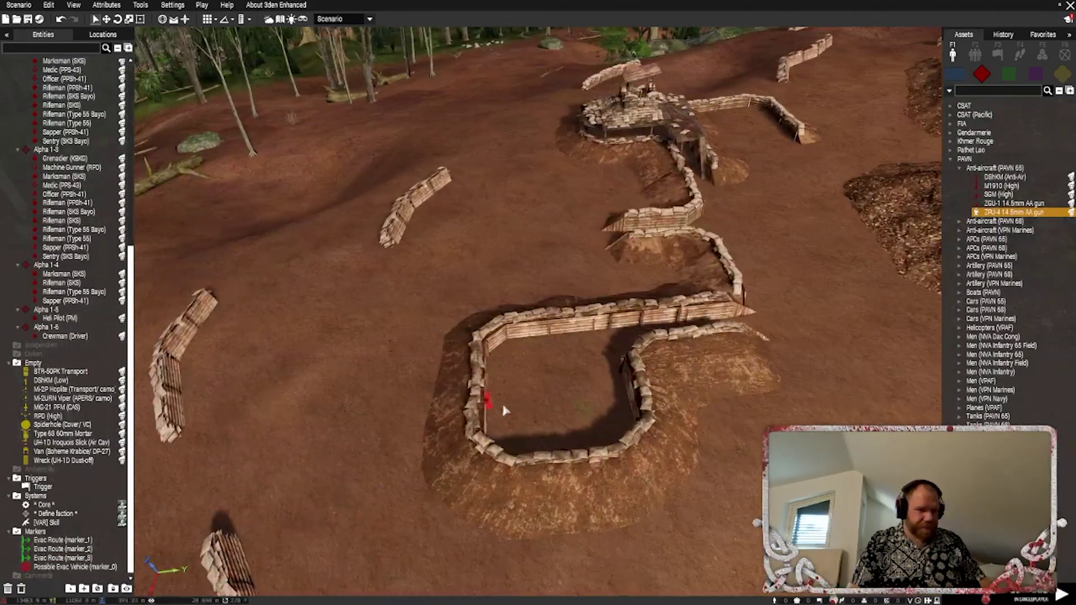
click(544, 399)
Place a second ZPU-4 14.5mm AA gun on the hilltop between the raised wooden bunker and the angled sandbag wall
shift+drag(545, 395, 537, 260)
key(d)
key(d)
key(w)
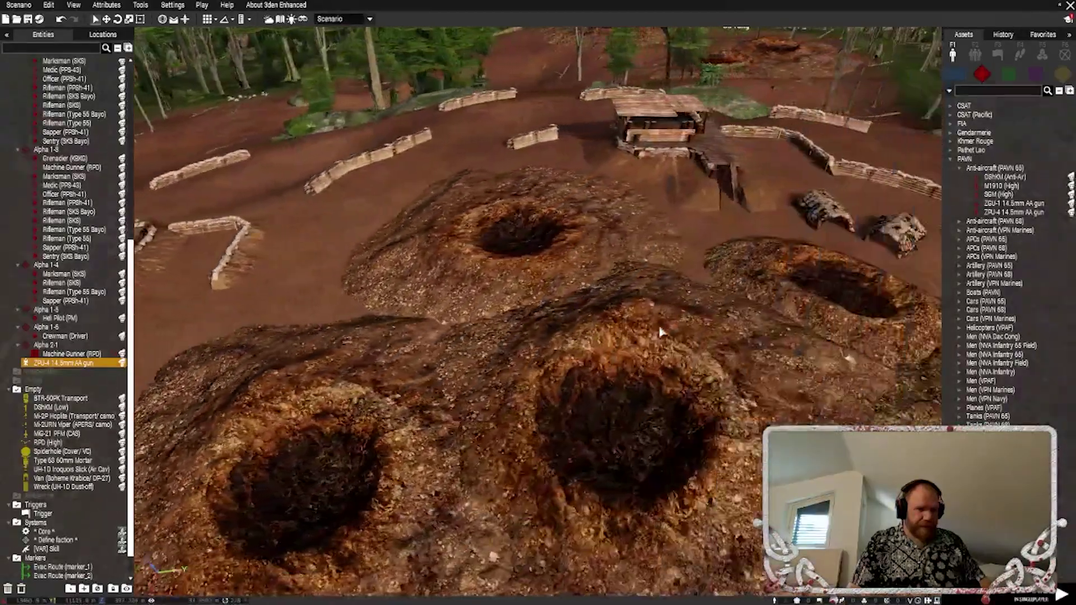
key(s)
key(s)
key(d)
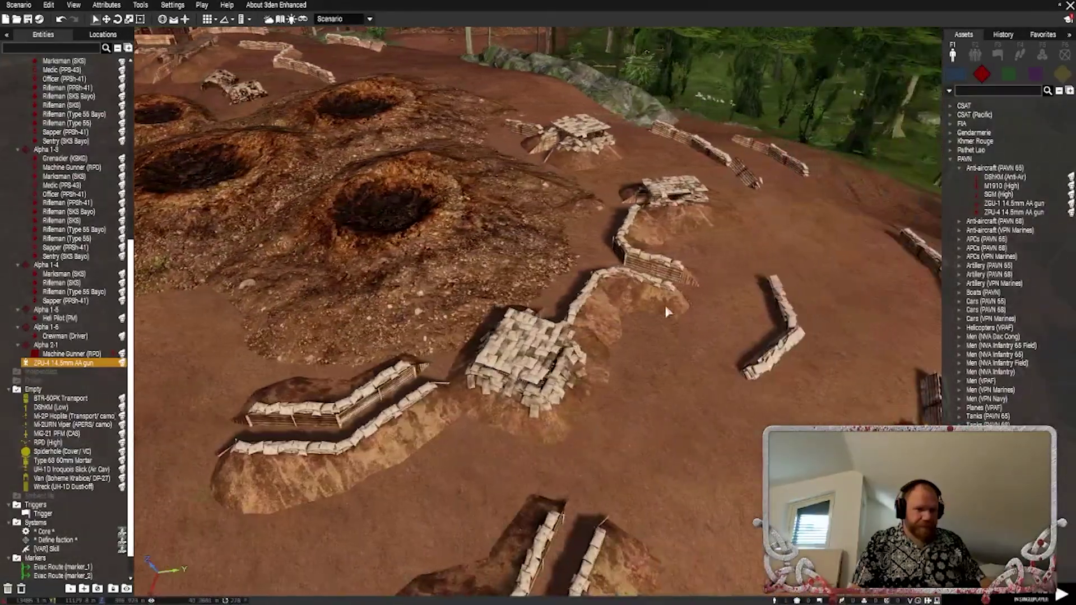
key(a)
key(a)
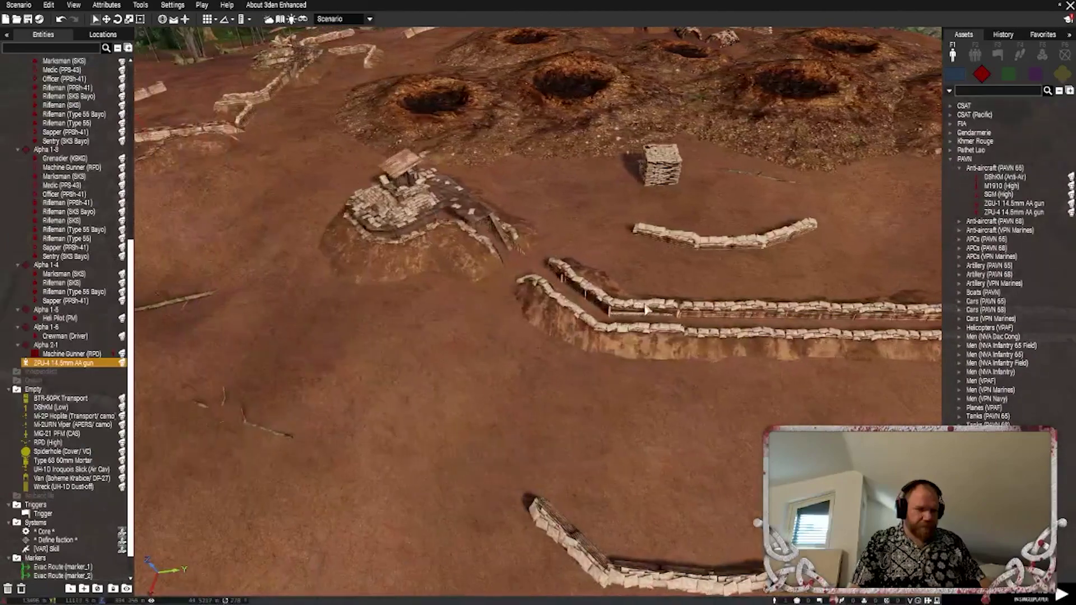
key(w)
key(a)
key(a)
key(d)
key(w)
key(w)
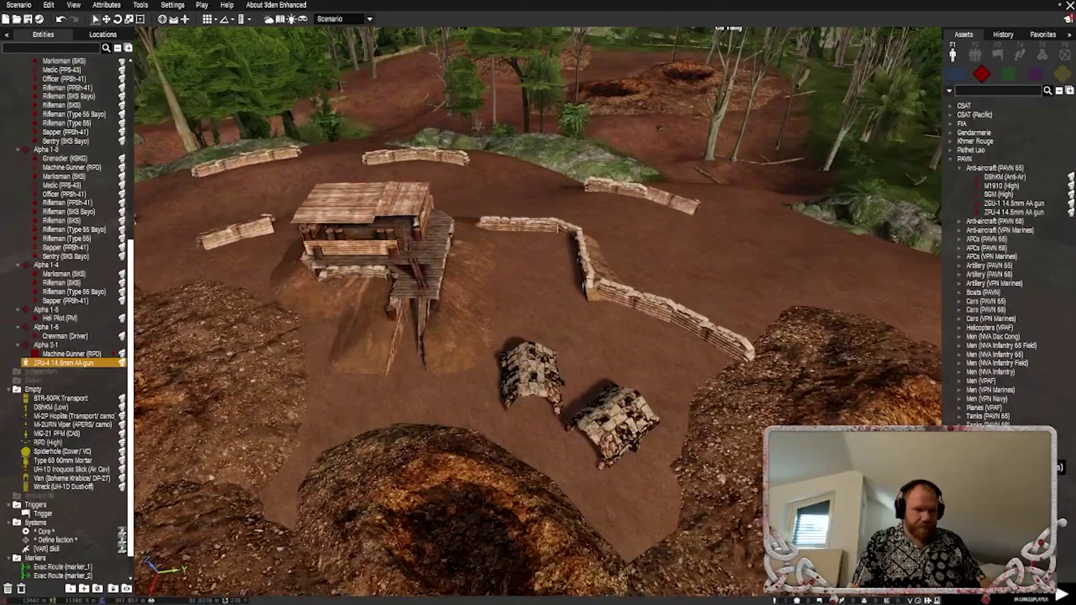
click(1000, 213)
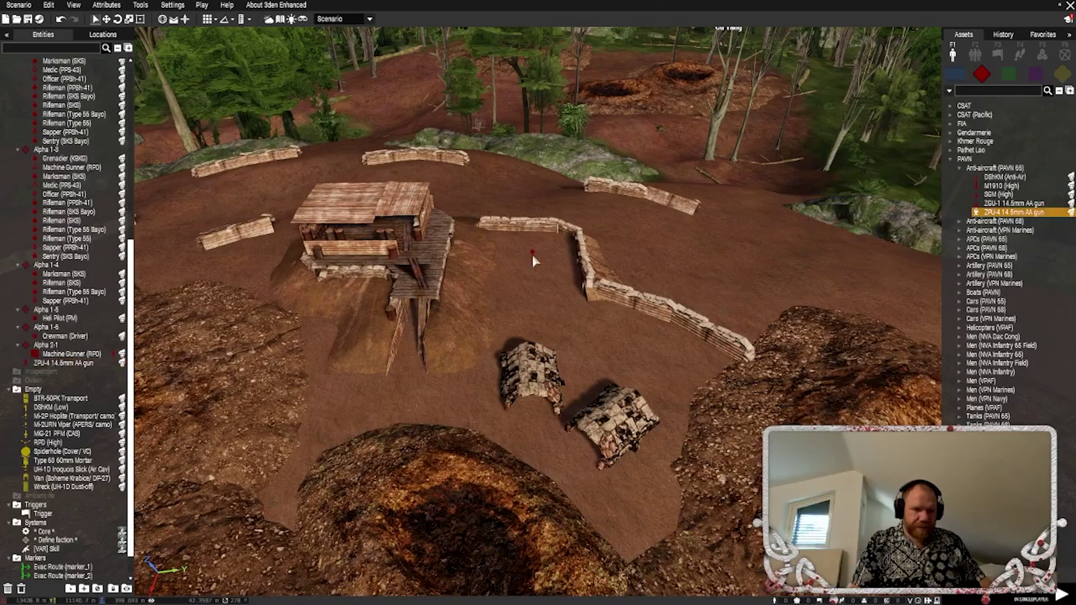
click(537, 268)
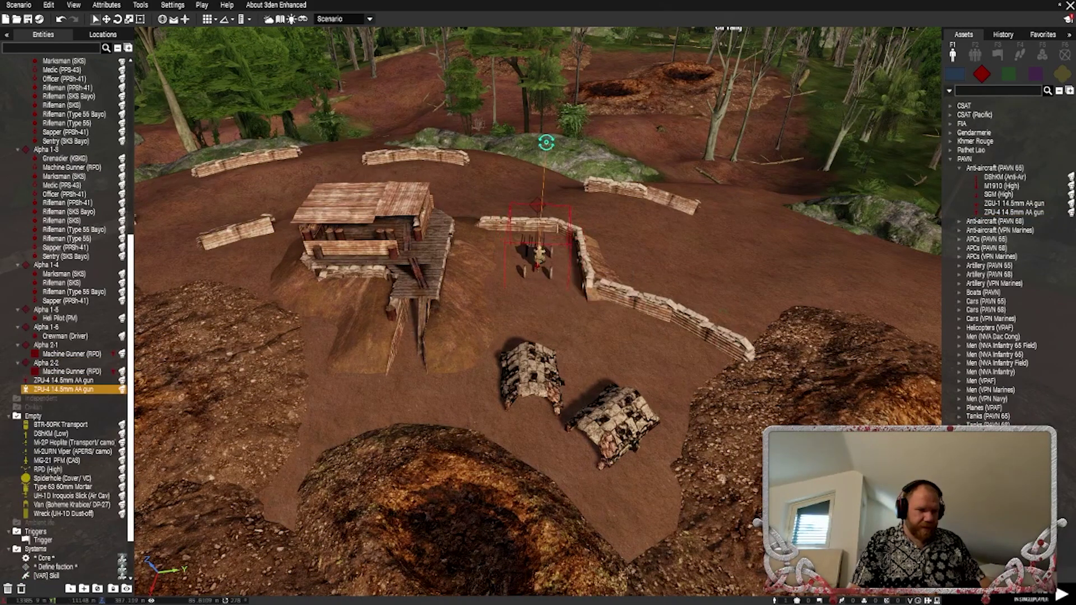
Place a ZGU-1 14.5mm AA gun on the open ground between the hilltop craters and the long sandbag trench
key(d)
key(s)
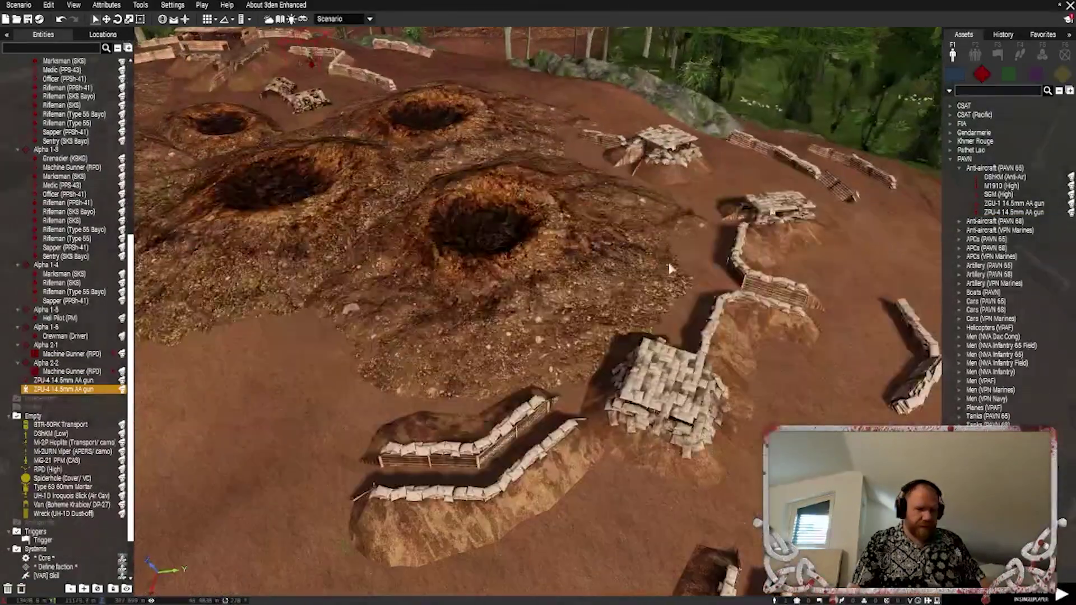
key(a)
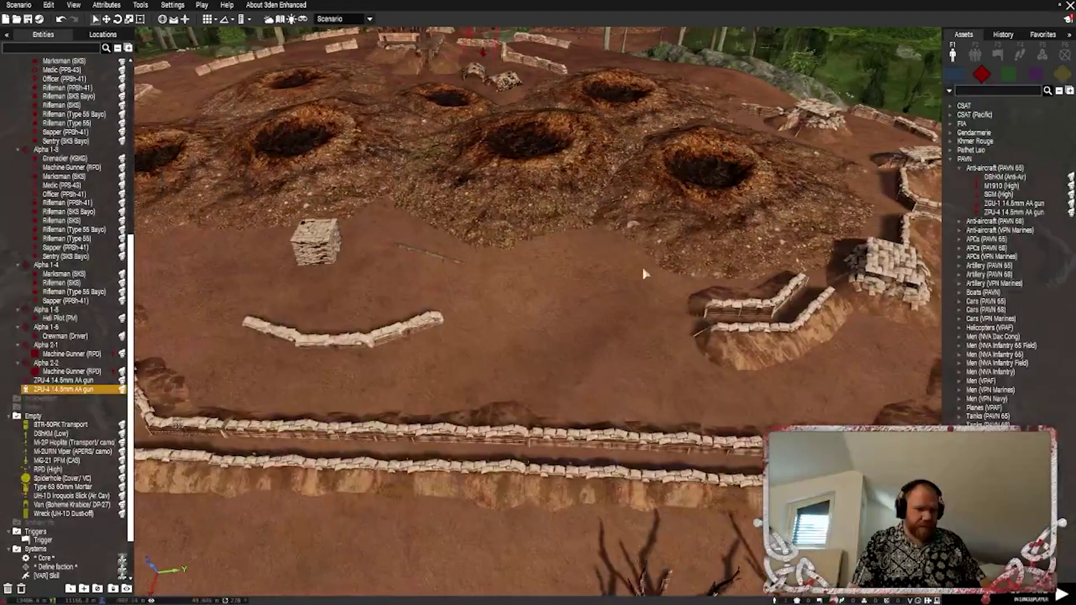
click(1009, 203)
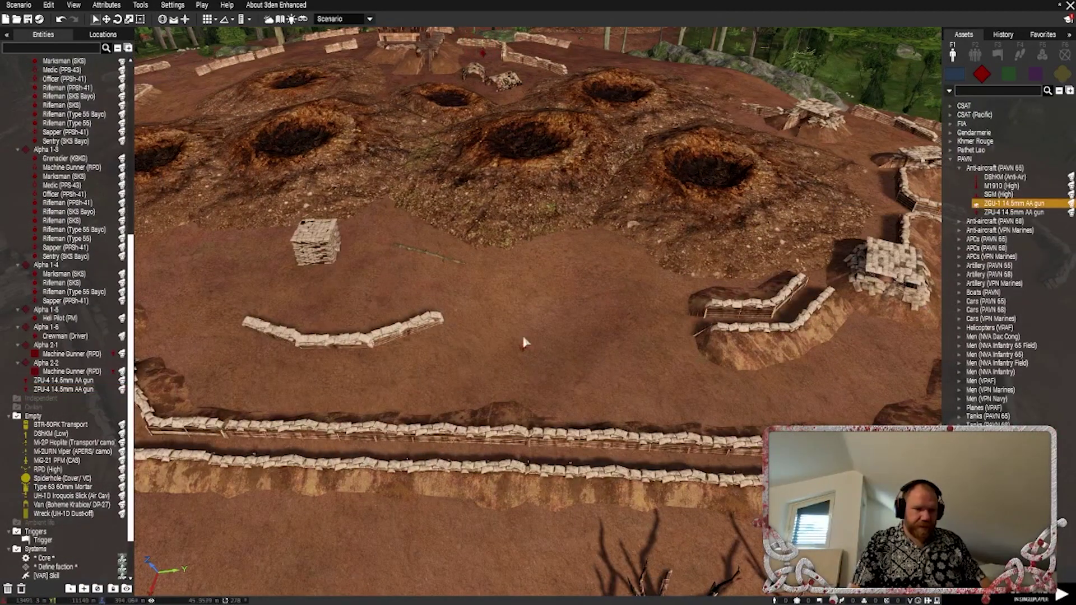
click(554, 295)
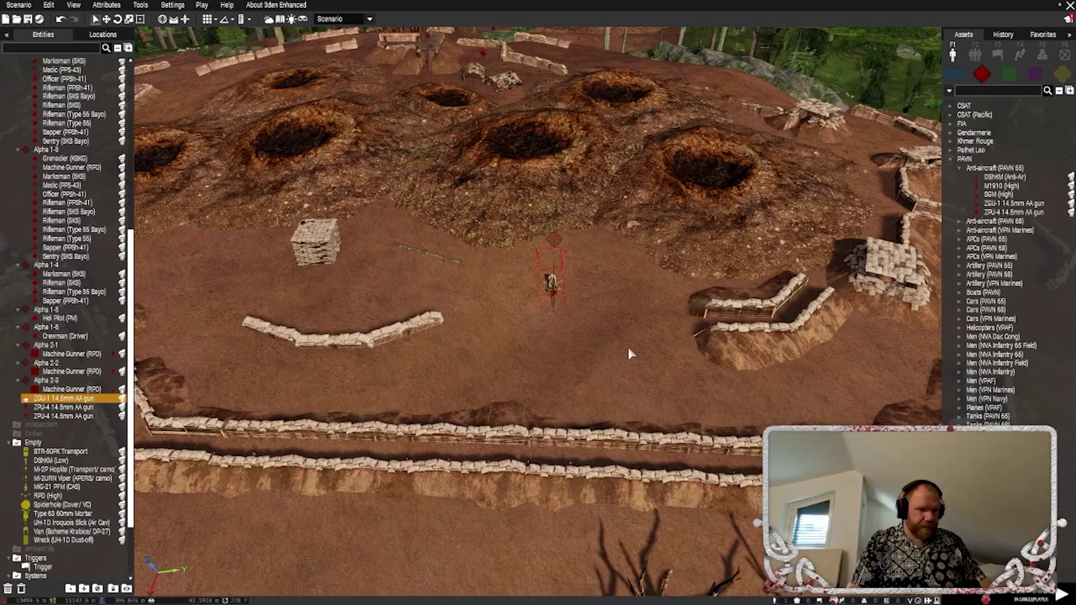
Place a Destroy marker on the map in the middle of the hilltop anti-aircraft guns
key(a)
key(s)
key(s)
key(w)
click(1064, 58)
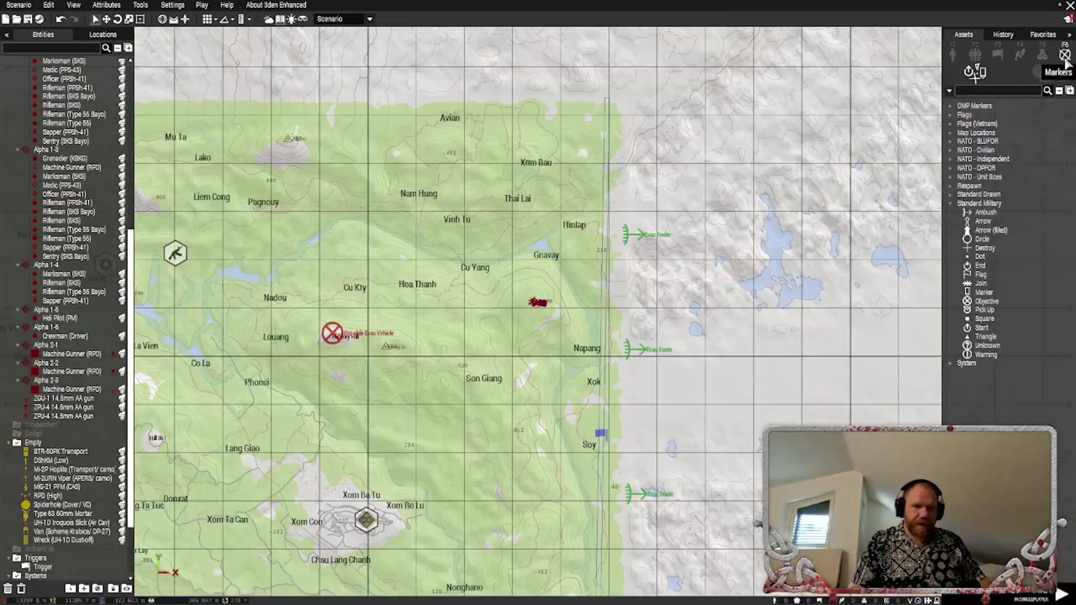
click(986, 248)
scroll(532, 302, up, 8)
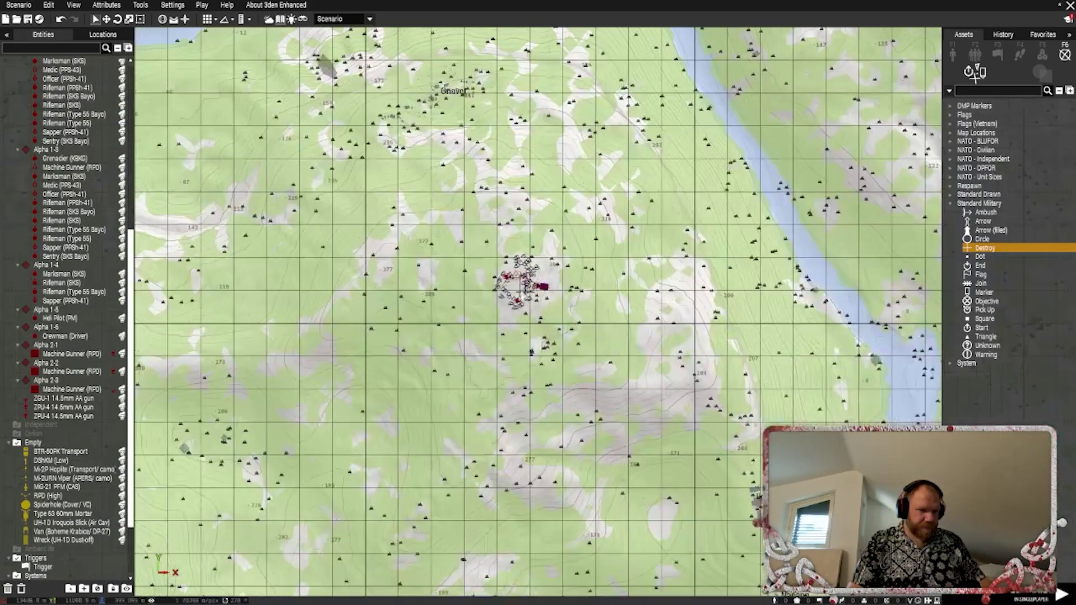
scroll(522, 288, up, 5)
click(509, 278)
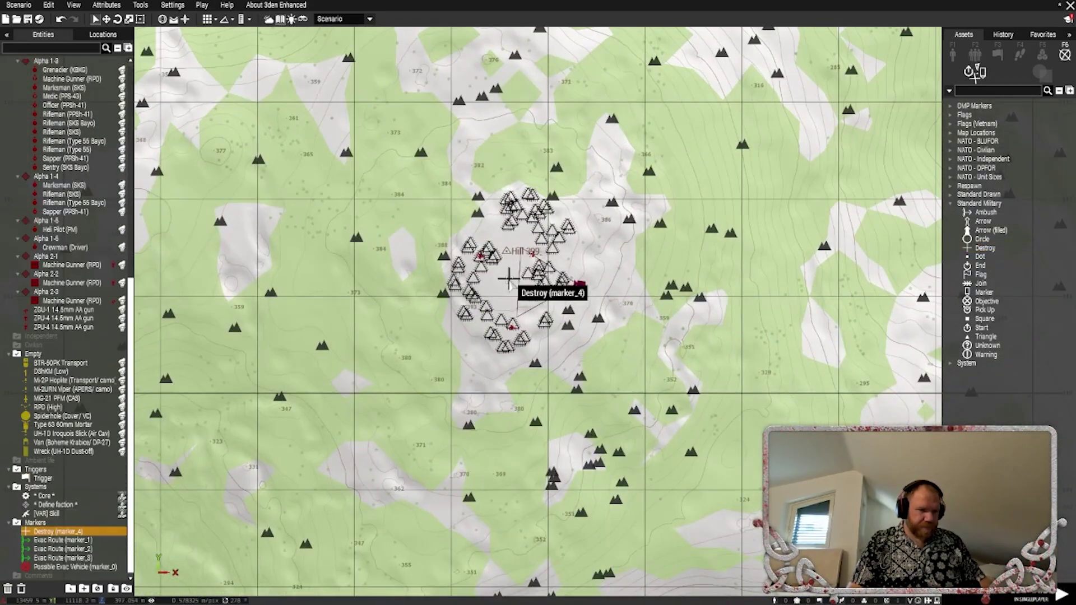
Set the Destroy marker's color to Red and its text to "Enemy AA Position"
double_click(508, 279)
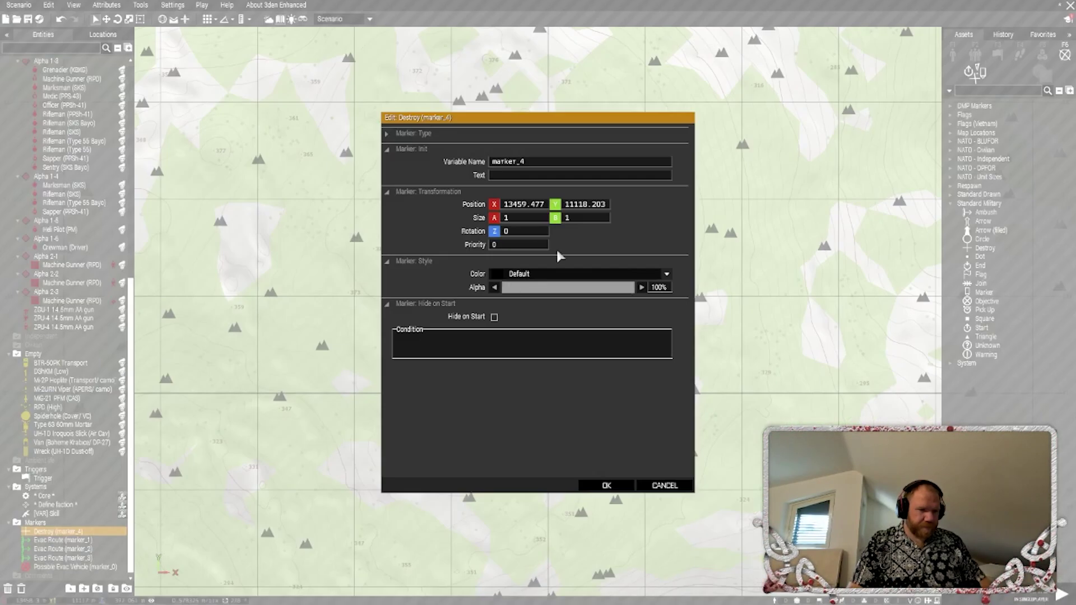
click(584, 274)
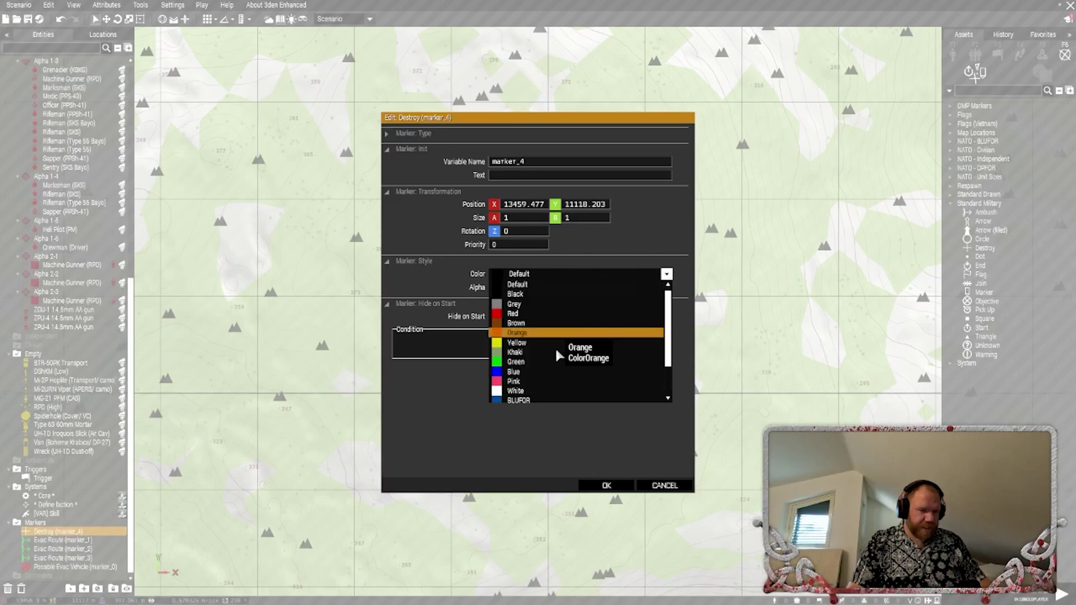
click(560, 314)
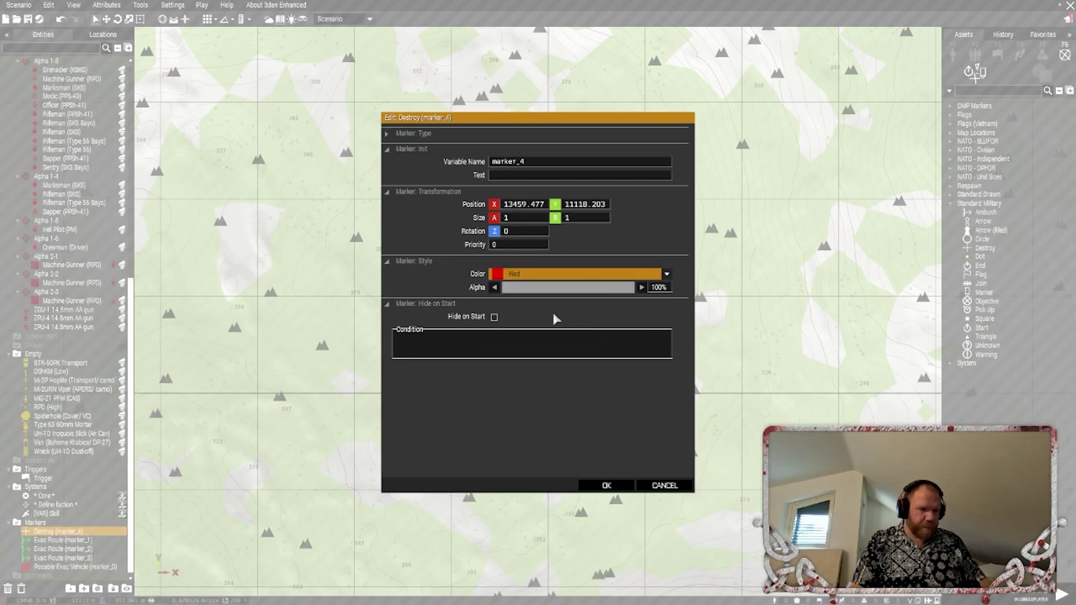
click(553, 176)
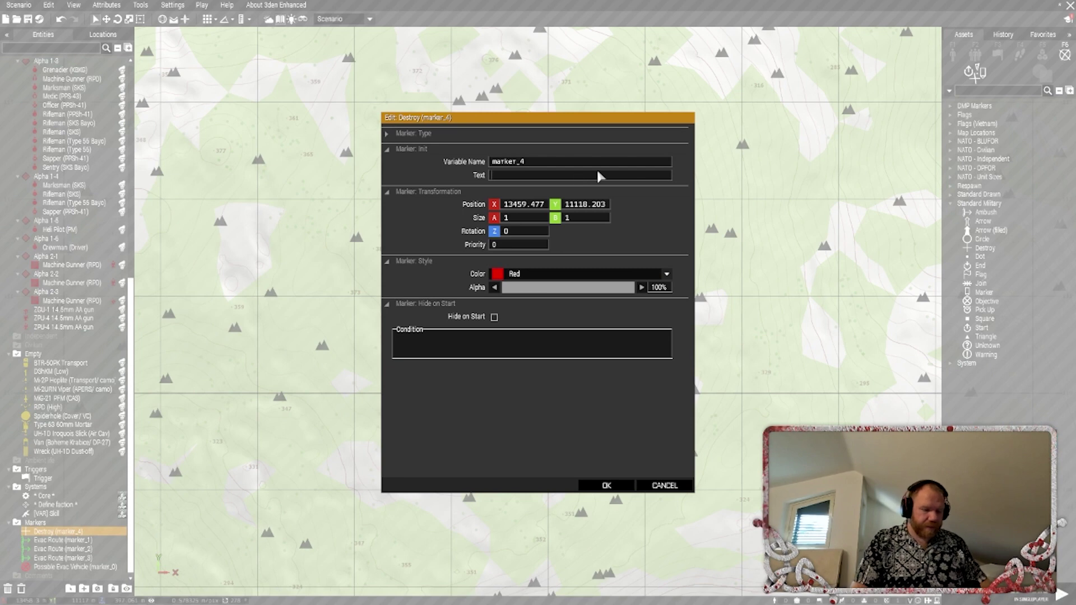
text(Enemy AA Posit)
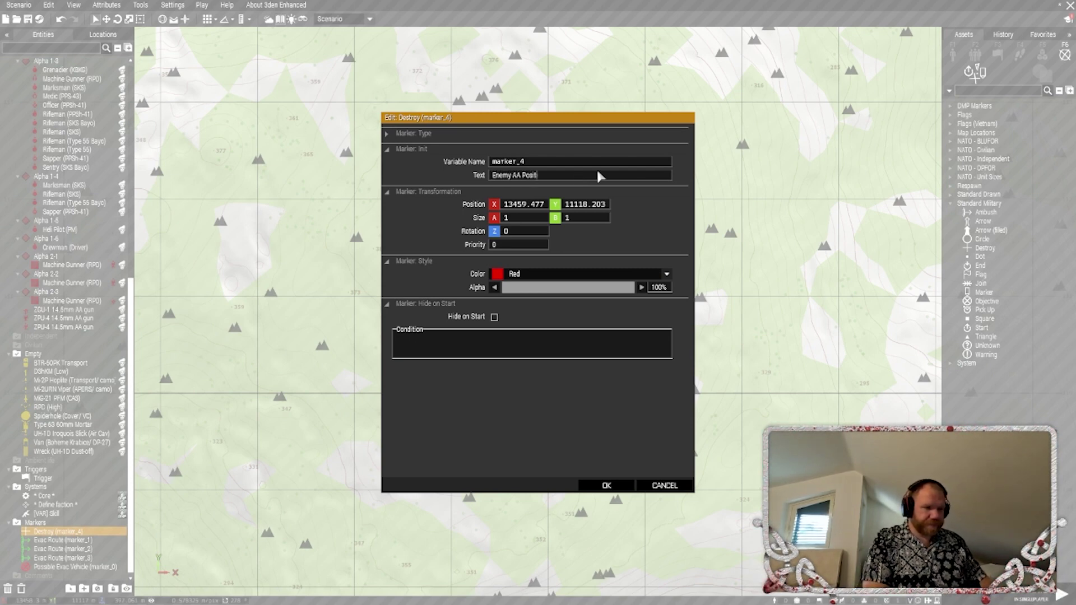
text(ion)
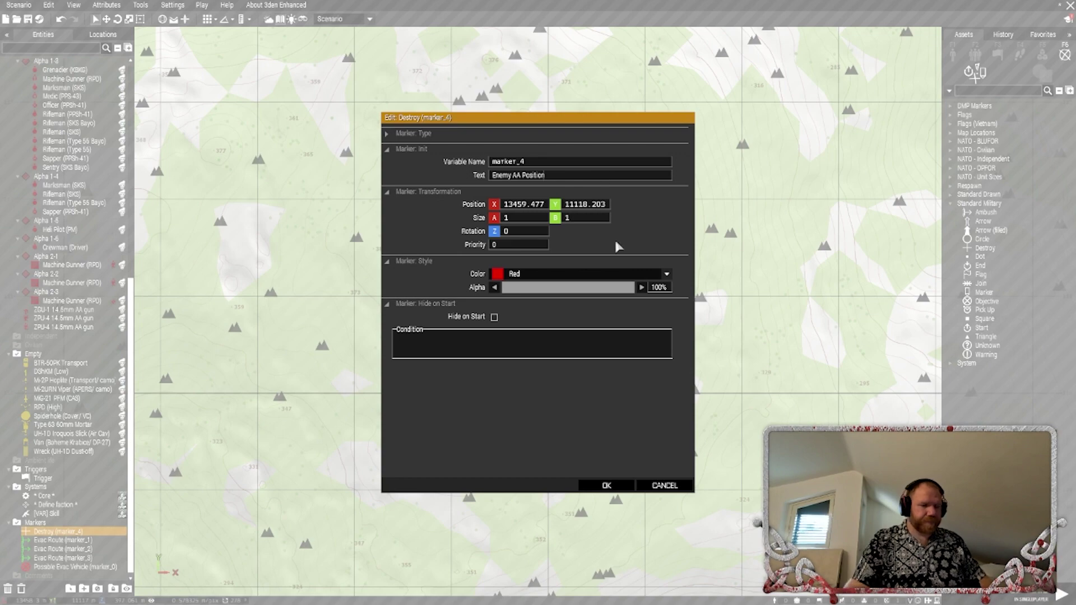
click(607, 486)
Examine the map around the enemy AA marker, the evac routes, the possible evac vehicle and the western area
scroll(608, 366, down, 1)
scroll(619, 374, down, 3)
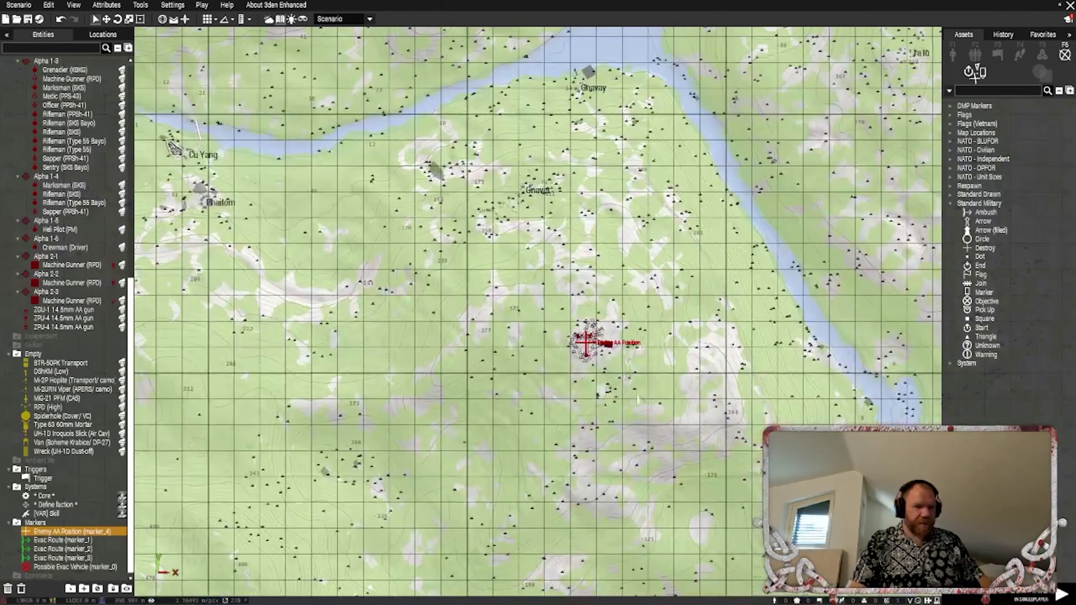
scroll(586, 462, up, 2)
scroll(586, 462, up, 1)
scroll(531, 464, down, 2)
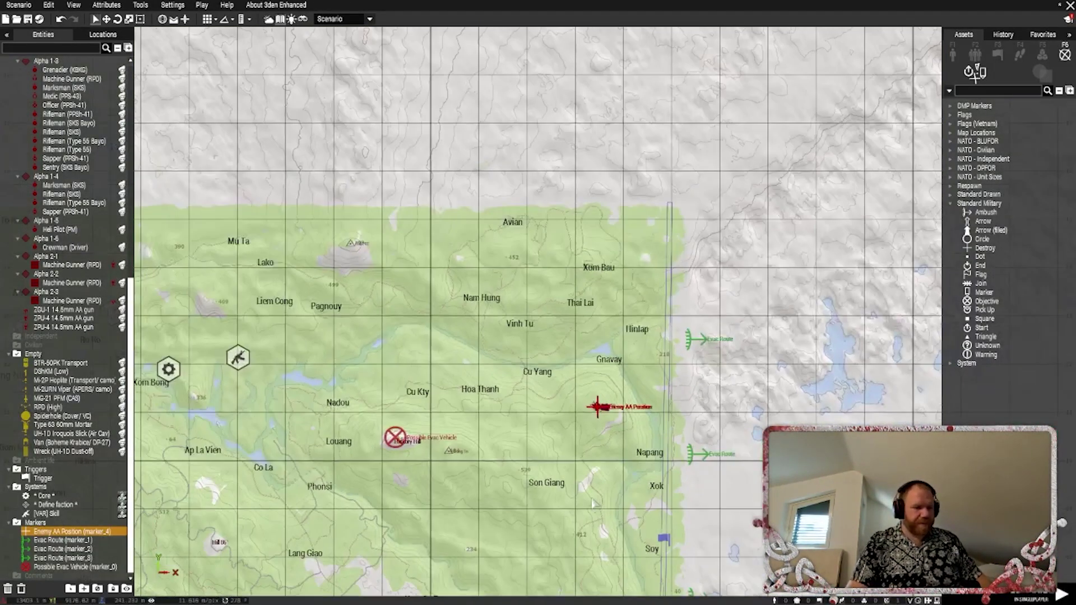
right_drag(595, 501, 523, 380)
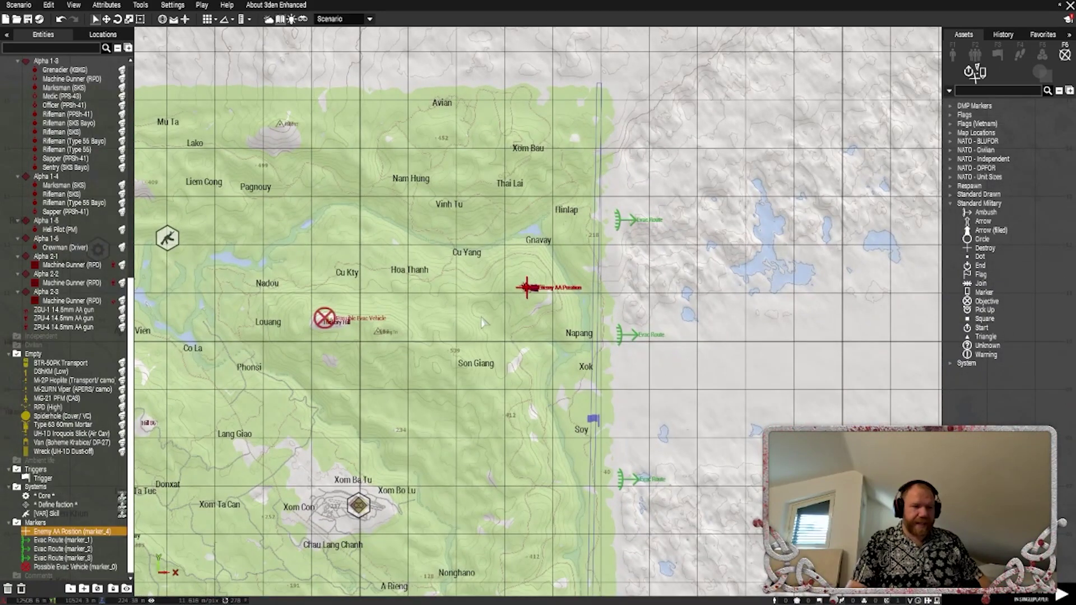
right_drag(433, 273, 694, 331)
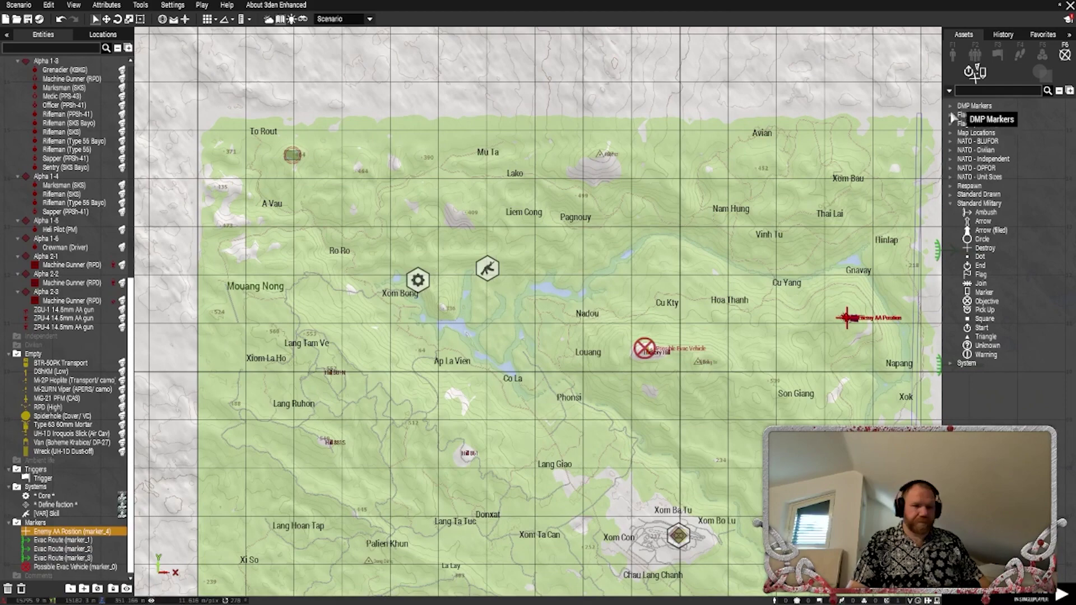
key(m)
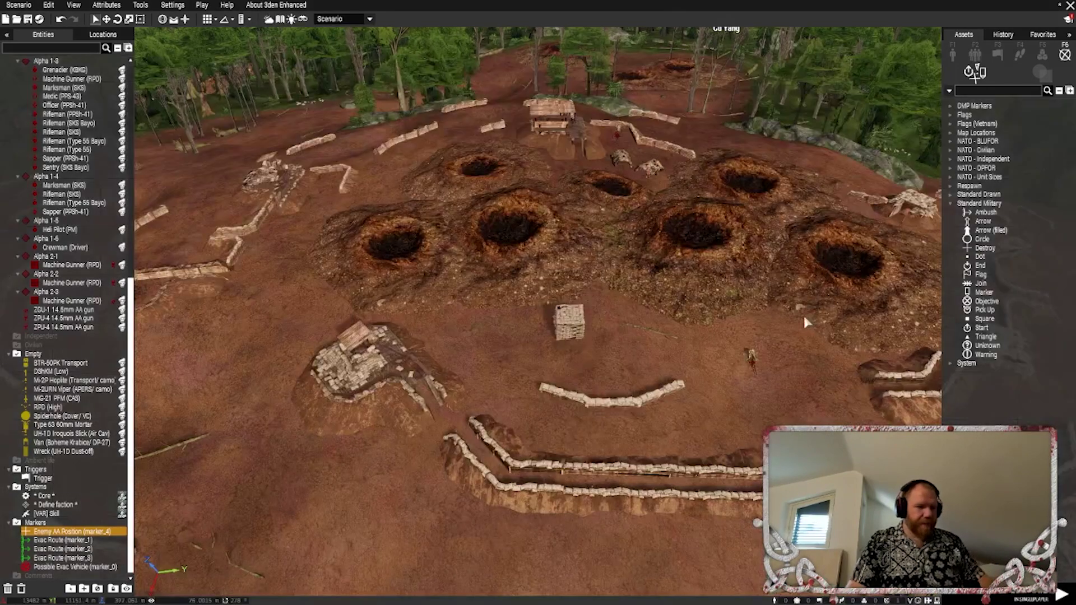
In the scenario's multiplayer attributes, keep Respawn disabled and enable the "Mission fail when everyone is dead" ruleset
click(122, 6)
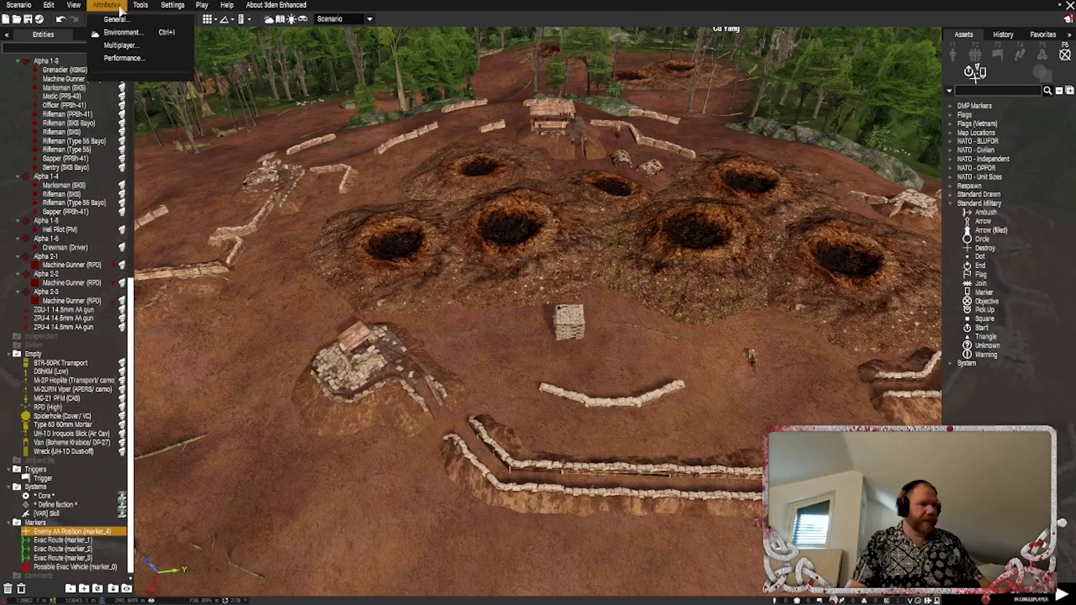
click(140, 46)
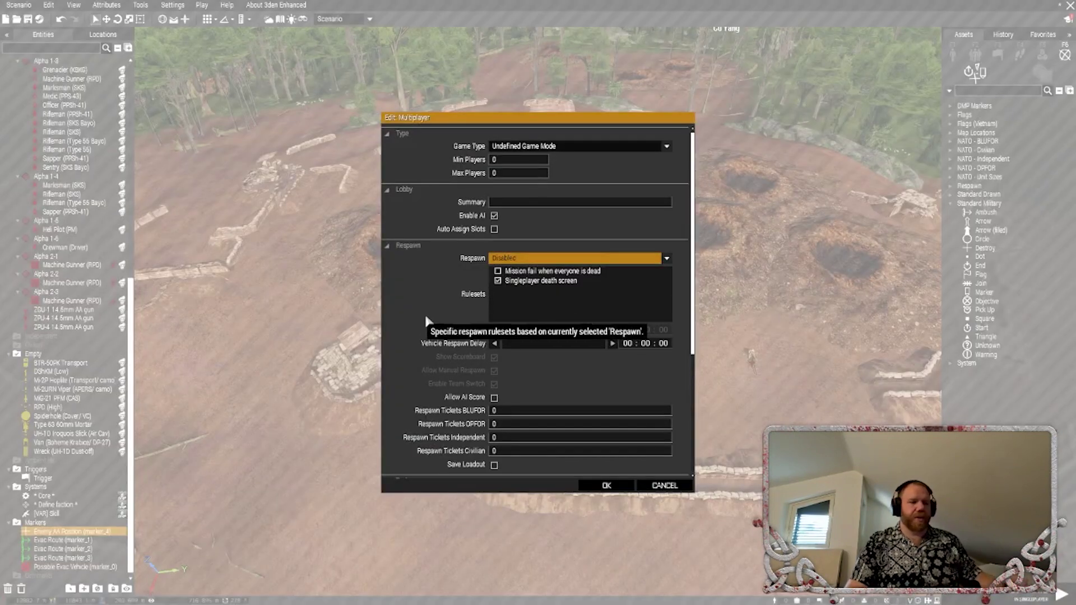
scroll(426, 287, down, 1)
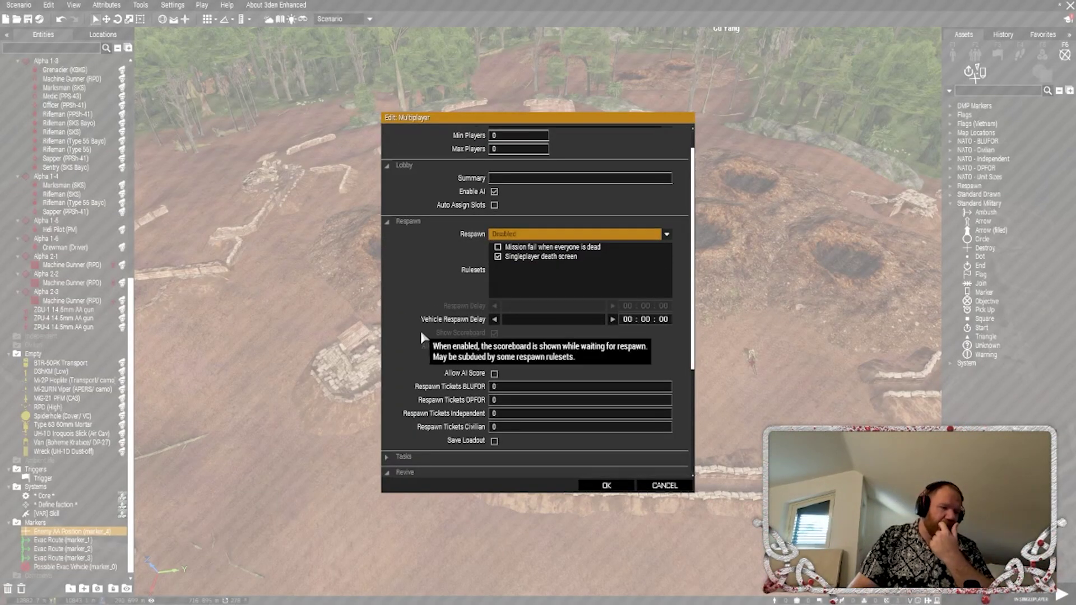
scroll(420, 328, up, 1)
click(666, 259)
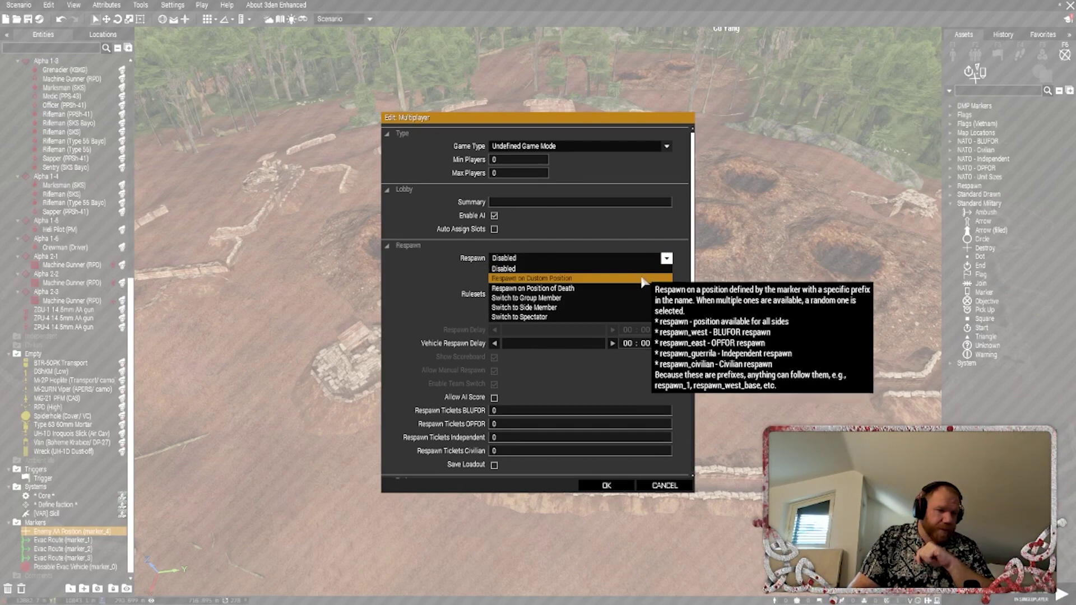
click(614, 269)
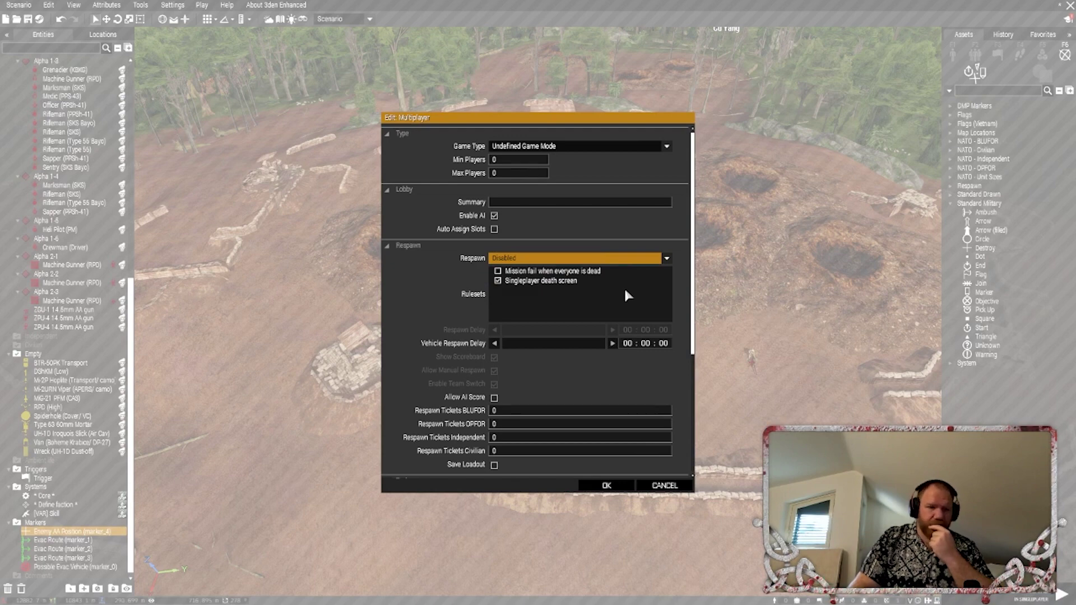
click(497, 271)
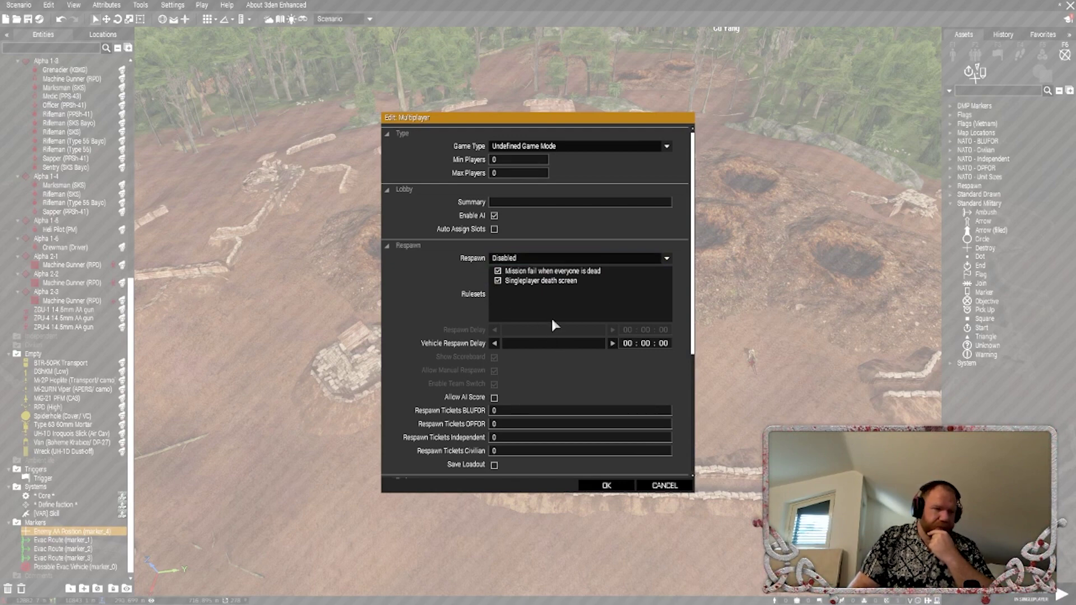
Set the multiplayer Revive Mode to "Enabled for all players" and apply the attributes
scroll(552, 321, down, 7)
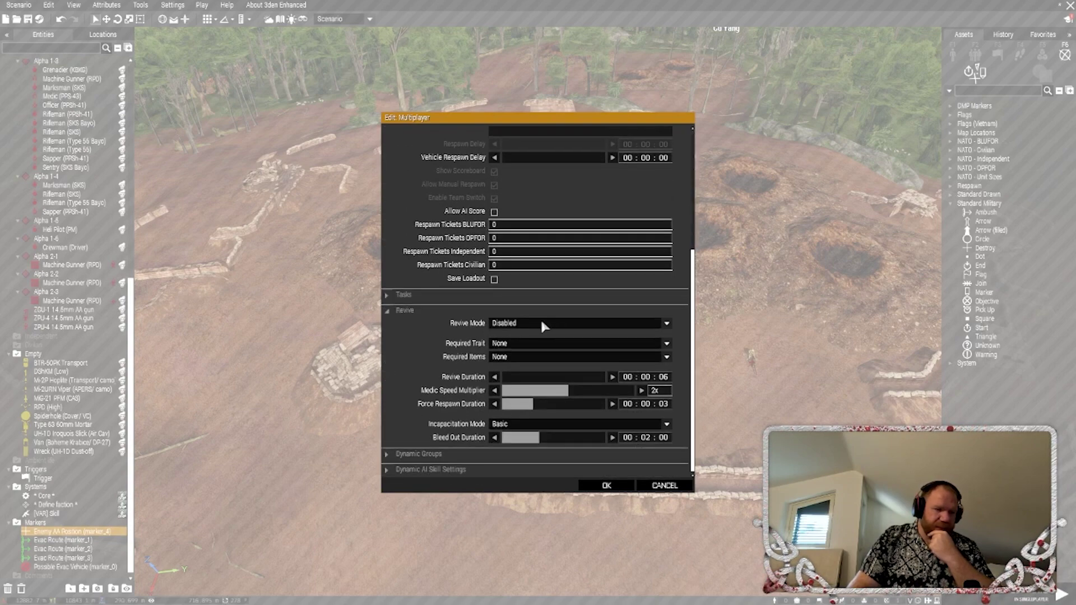
click(541, 324)
click(552, 349)
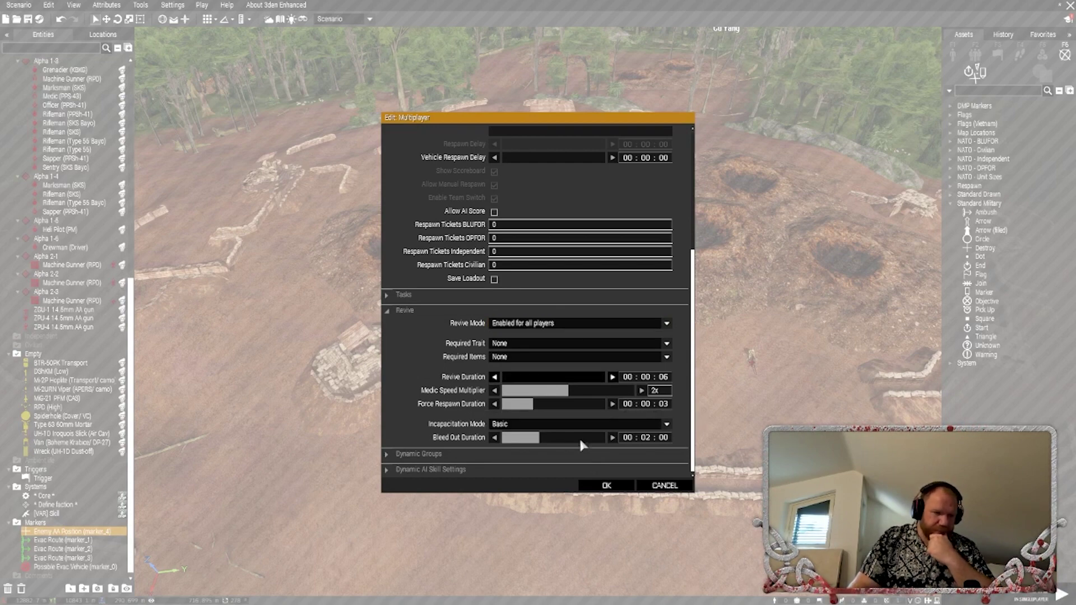
scroll(560, 413, up, 5)
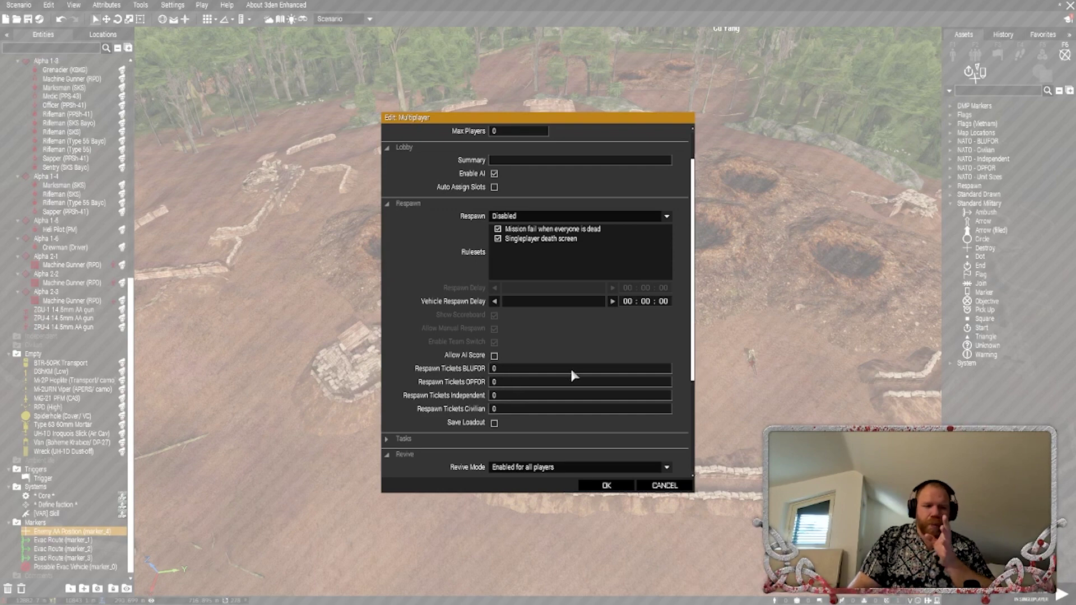
scroll(570, 371, up, 3)
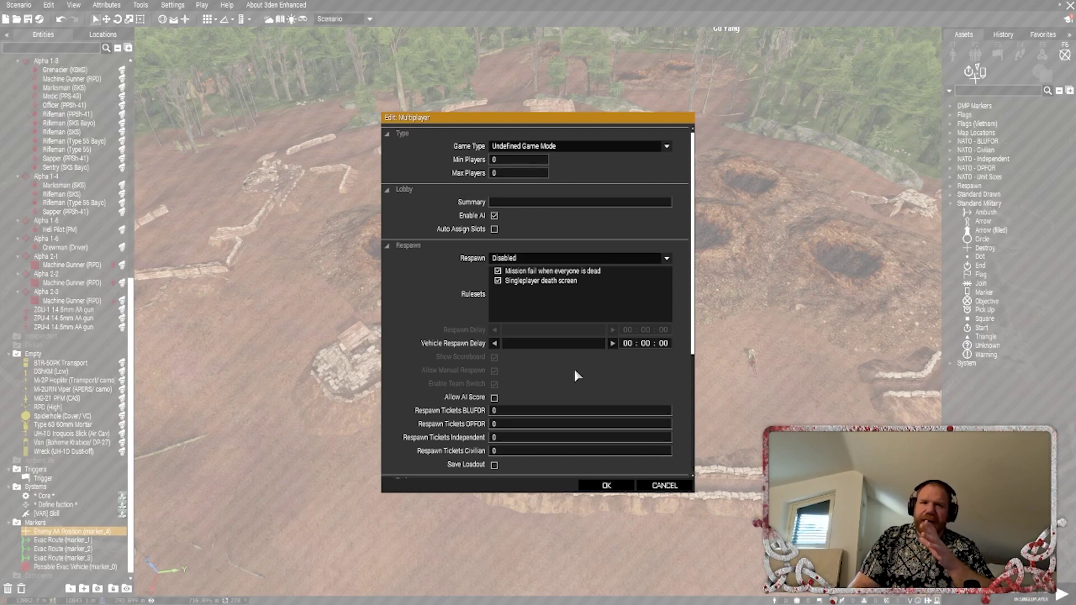
click(615, 486)
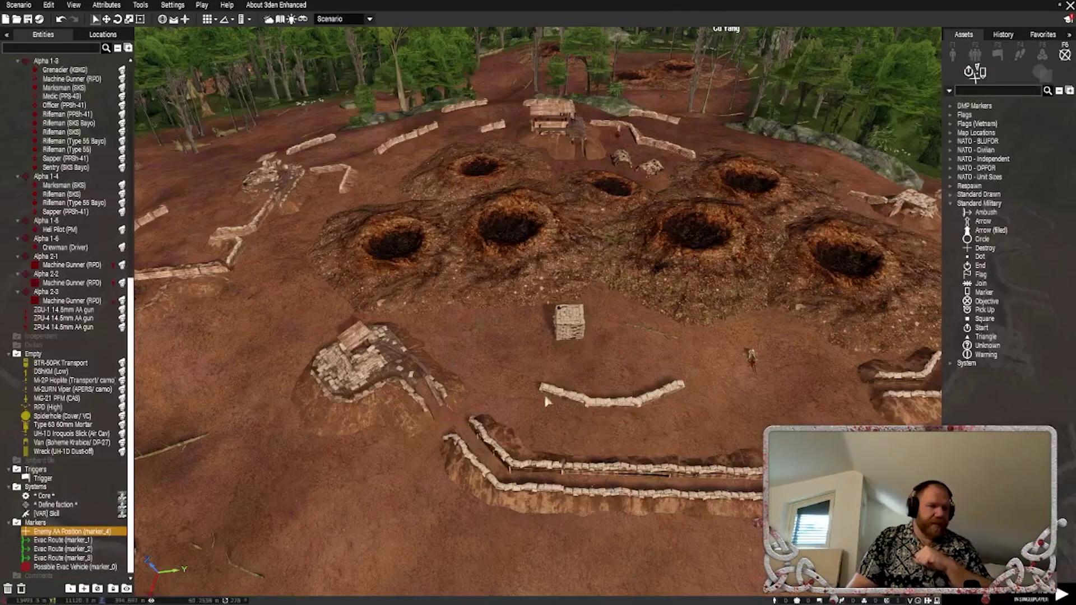
Review the Core module's settings, including its debug mode and AO radius
click(111, 6)
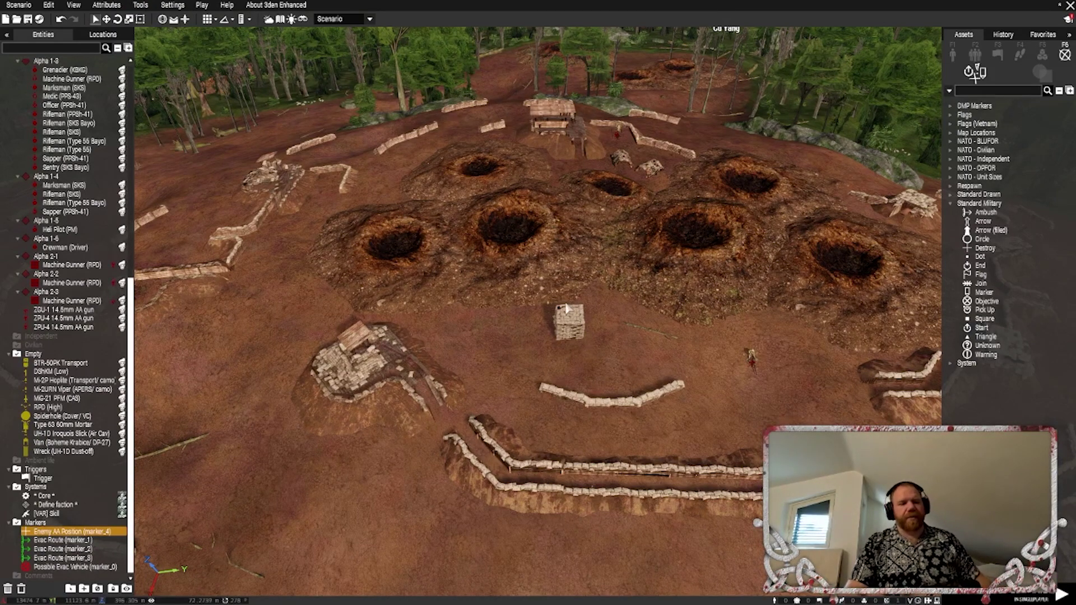
mouse_move(513, 293)
right_down()
mouse_move(526, 275)
mouse_move(517, 280)
right_up()
key(w)
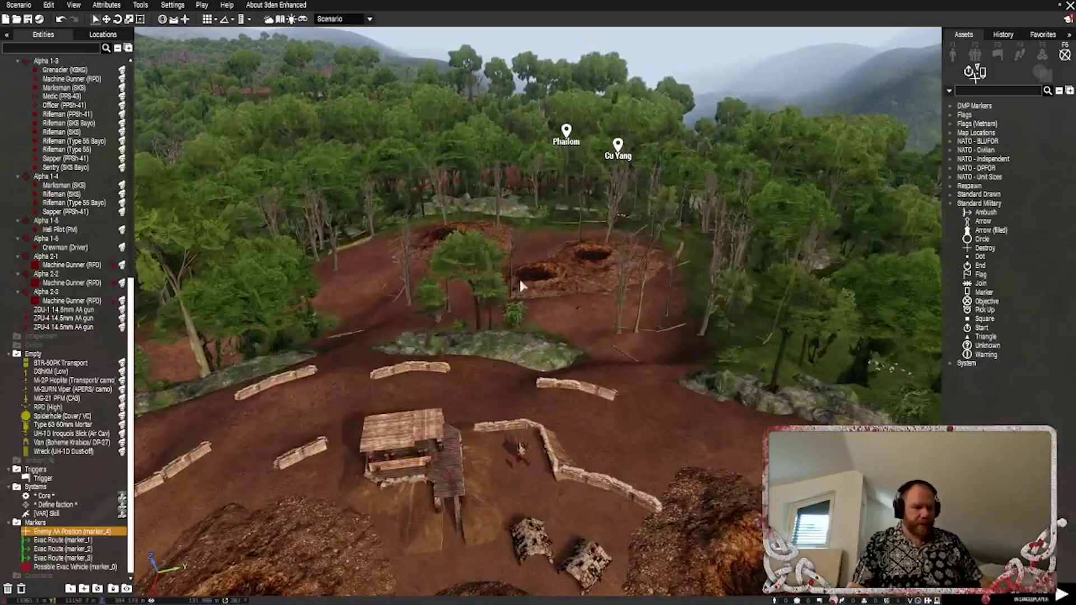
scroll(563, 341, down, 3)
key(m)
double_click(425, 279)
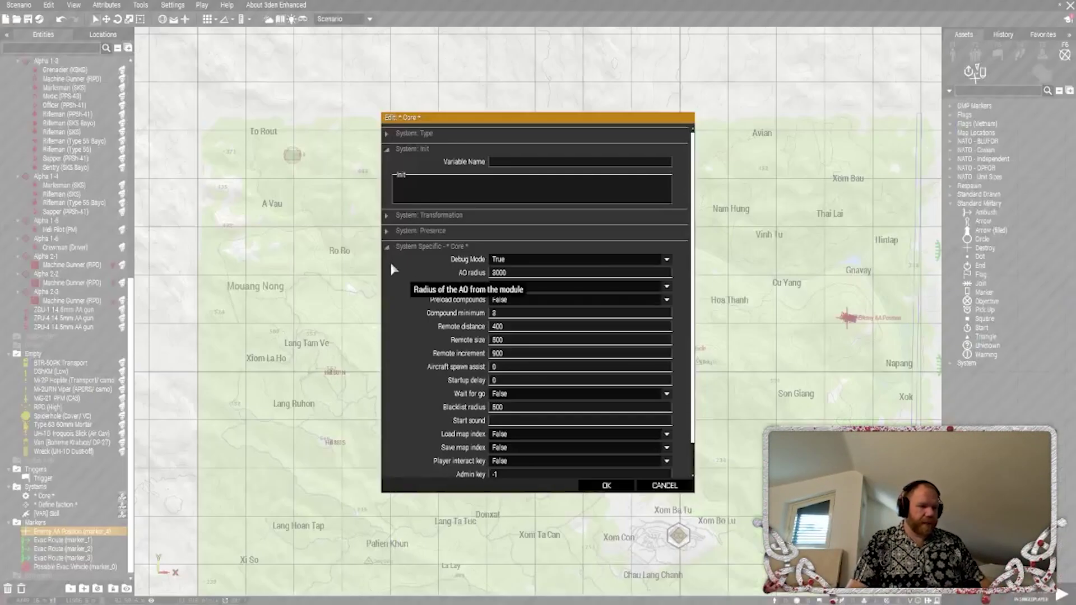
click(616, 486)
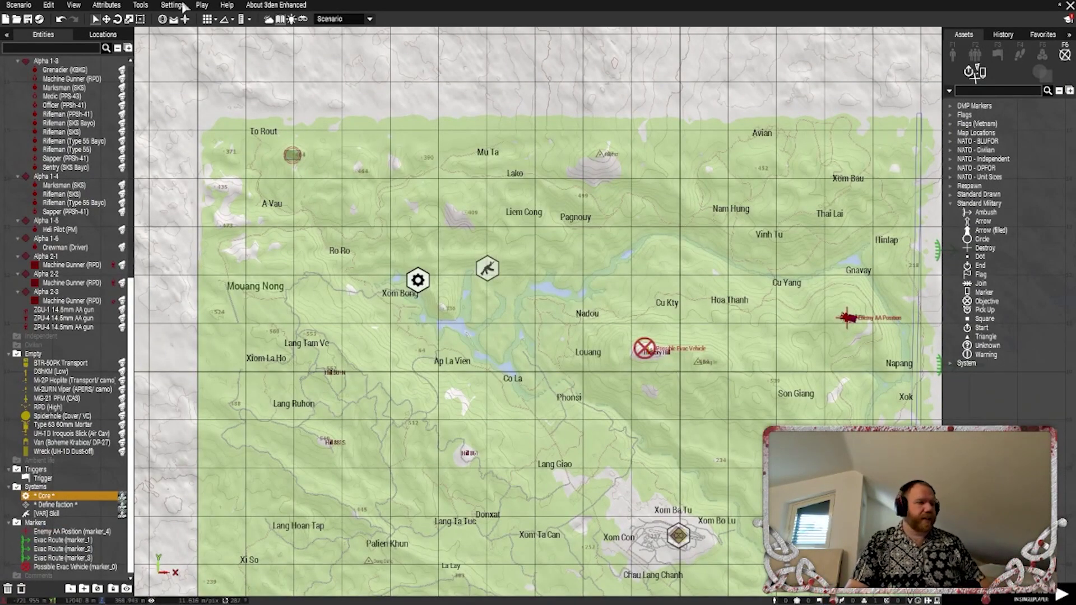
Start the scenario in multiplayer, take the Rifleman 1 group leader role and disable the AI for Rifleman 2
click(203, 6)
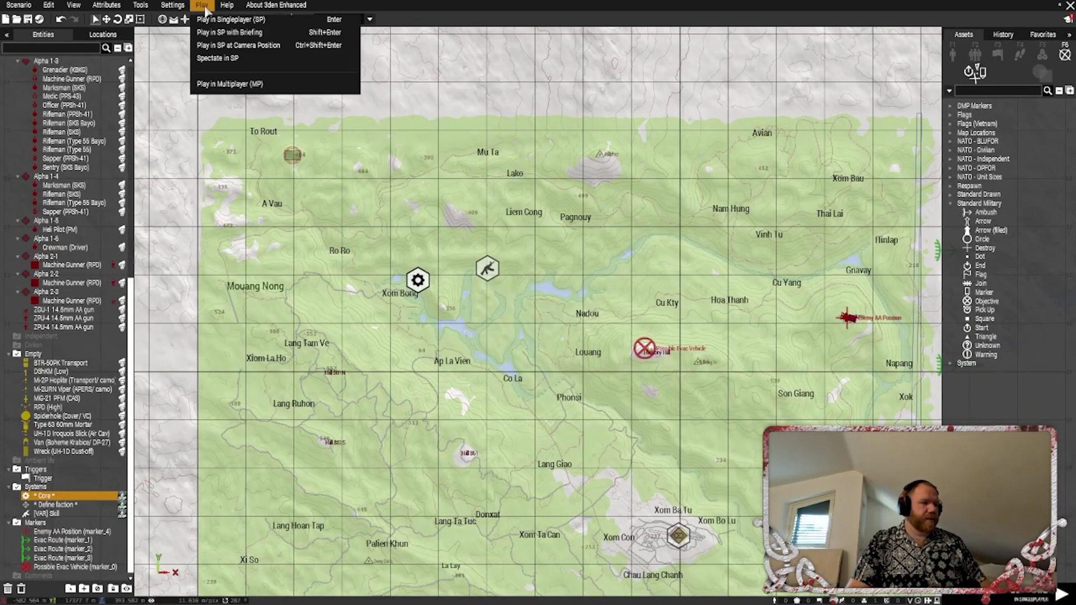
click(215, 85)
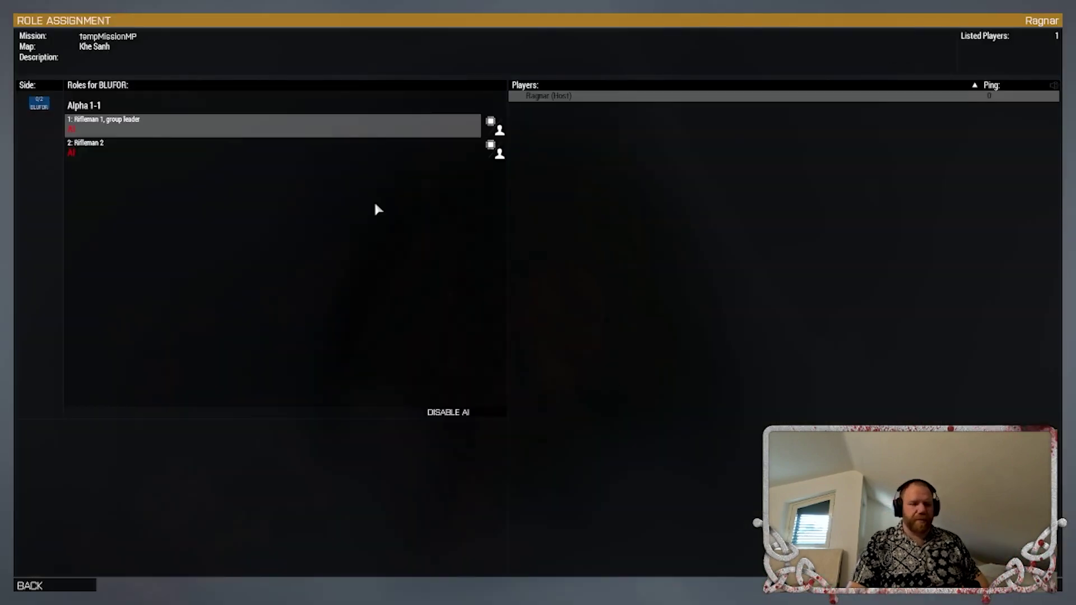
click(331, 135)
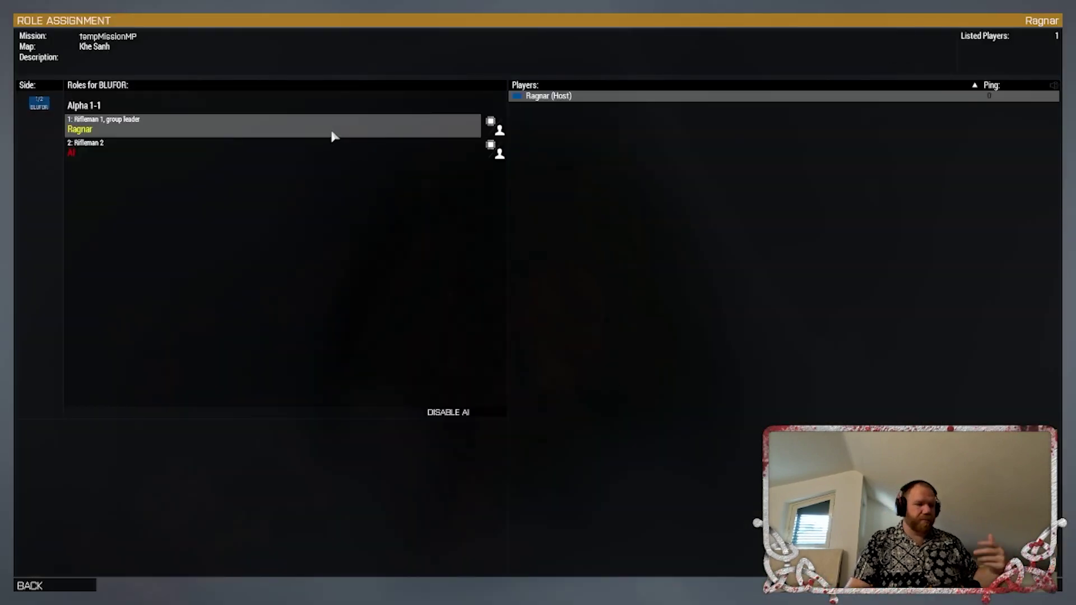
click(491, 145)
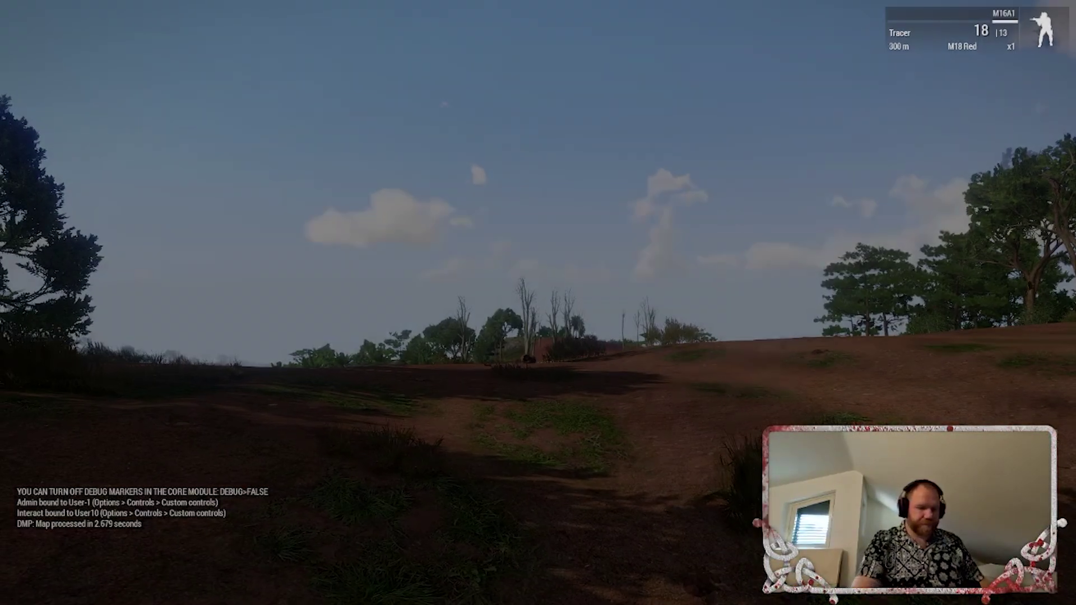
Inspect the starting area on foot around the crashed helicopter, ending in a crouch
key(w)
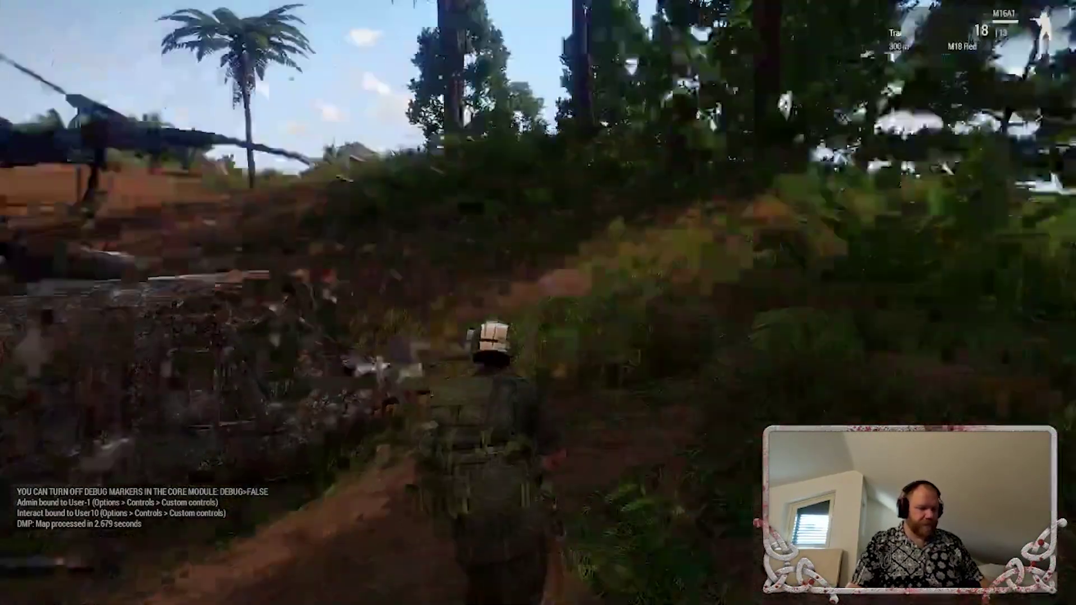
key(w)
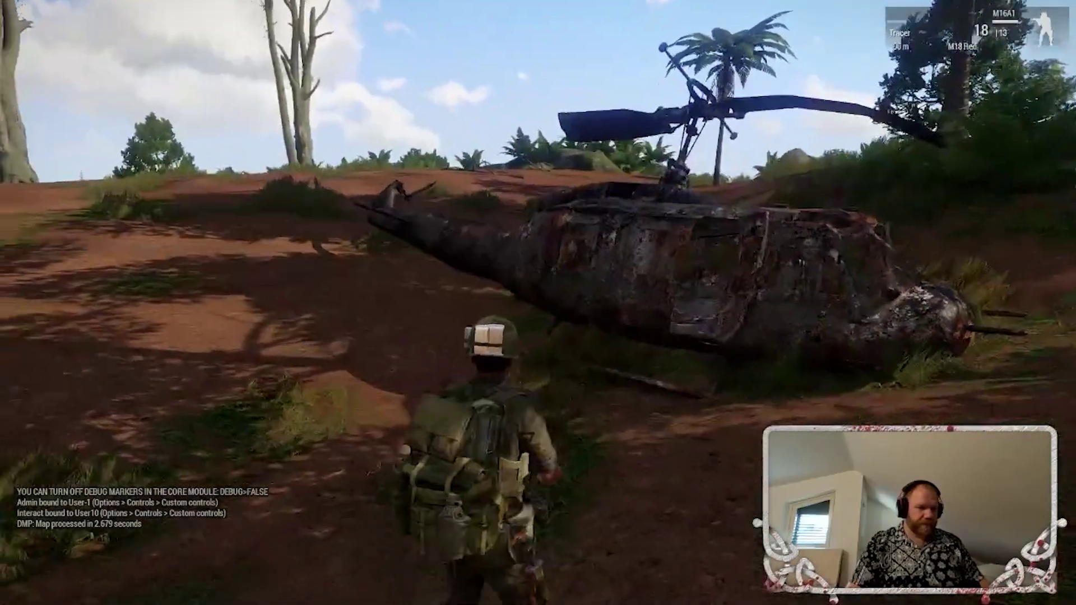
key(w)
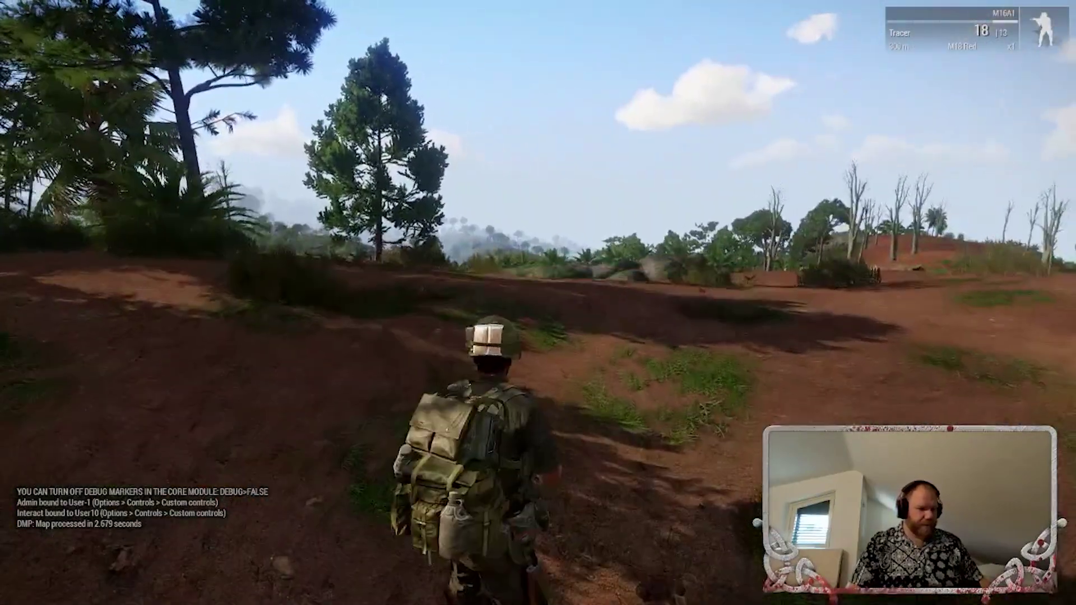
key(x)
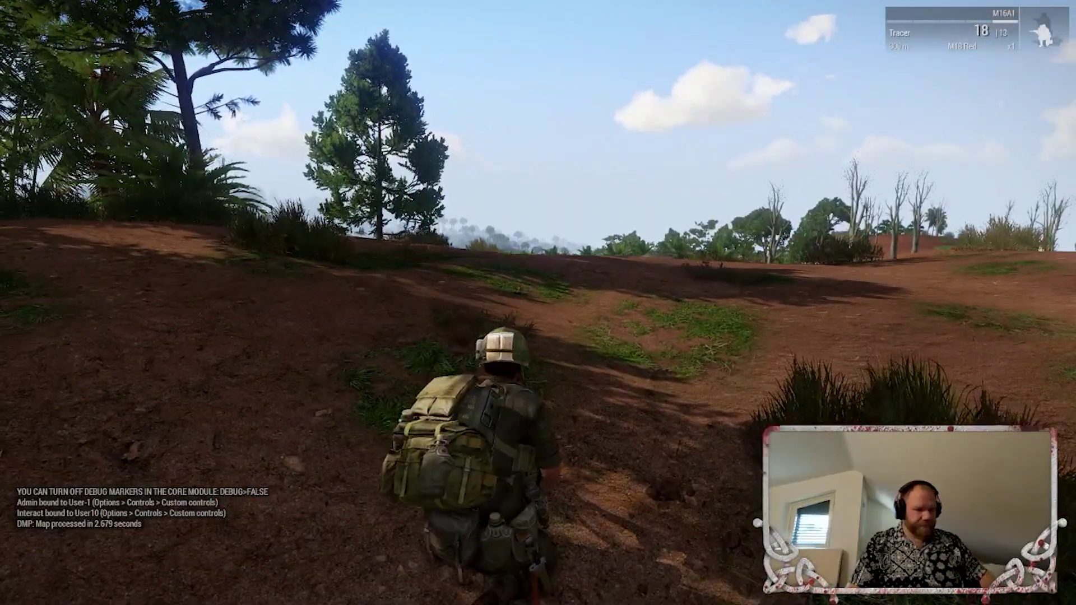
Examine the area of operations on the map, from the evac vehicle marker to the enemy positions, while the NVA forces populate
key(m)
scroll(634, 430, down, 3)
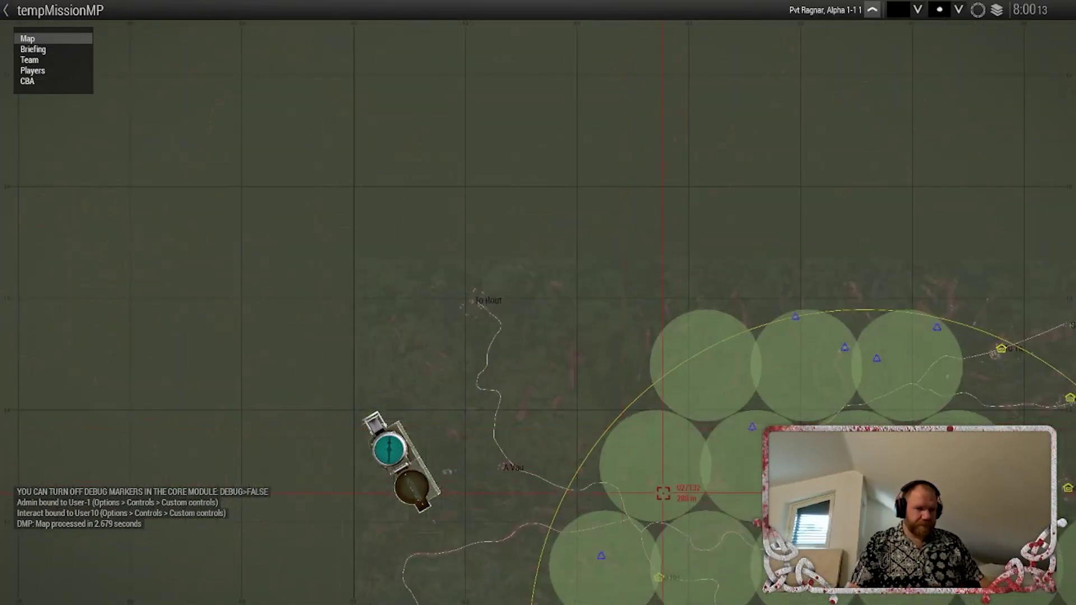
right_drag(663, 493, 538, 345)
right_drag(715, 512, 605, 310)
scroll(625, 373, down, 1)
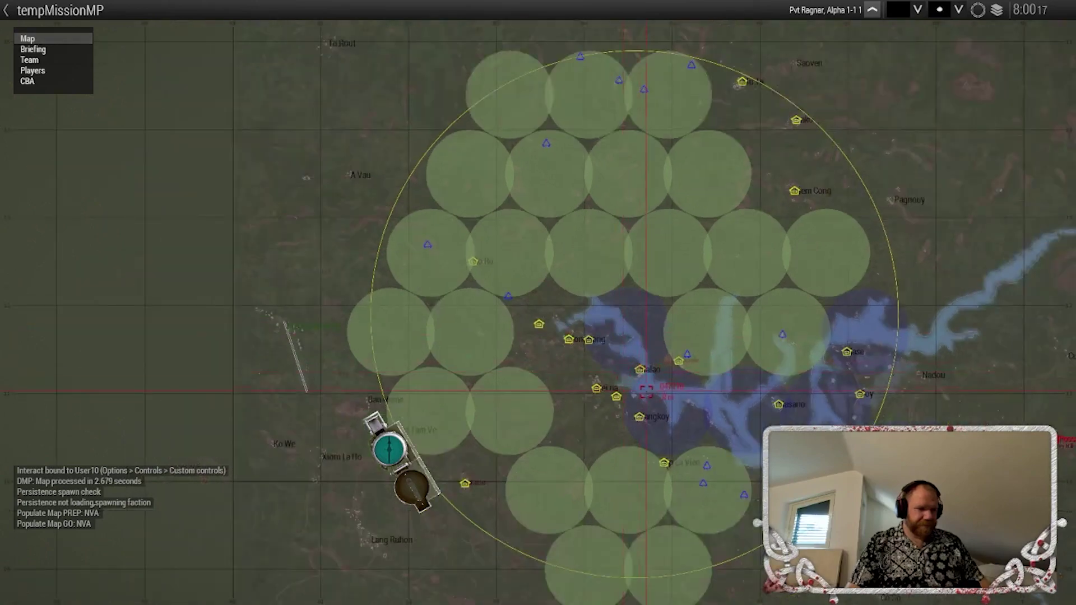
scroll(642, 387, down, 2)
right_drag(824, 524, 746, 470)
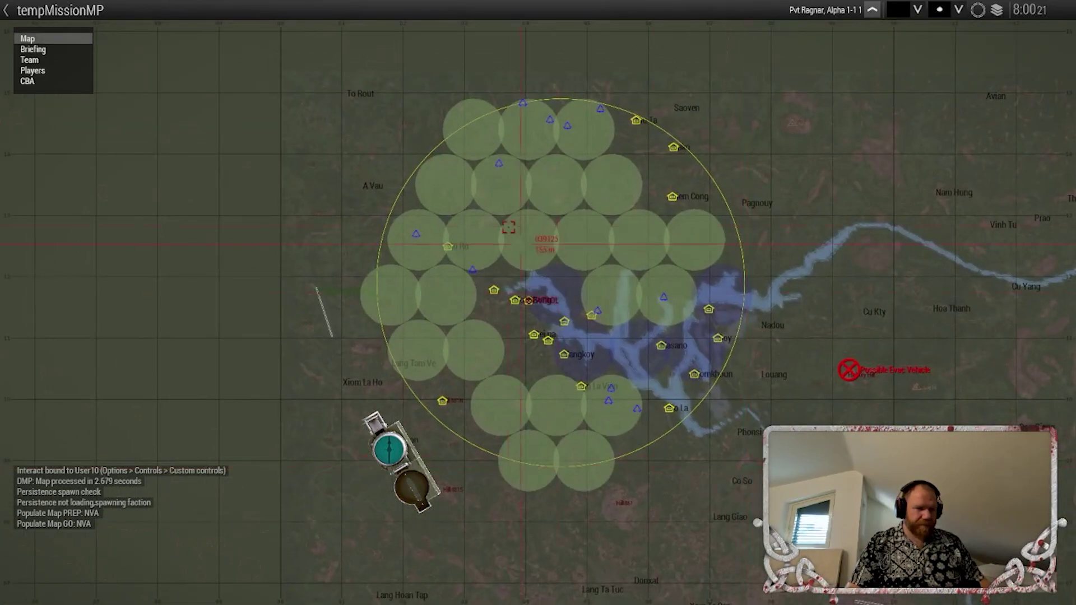
scroll(544, 322, up, 2)
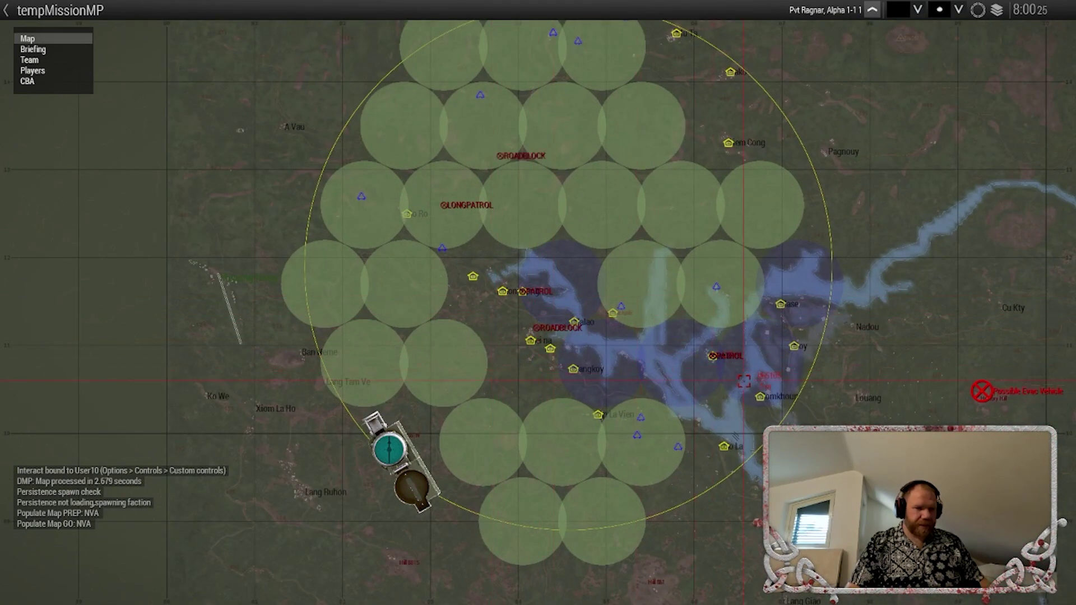
right_drag(513, 350, 500, 411)
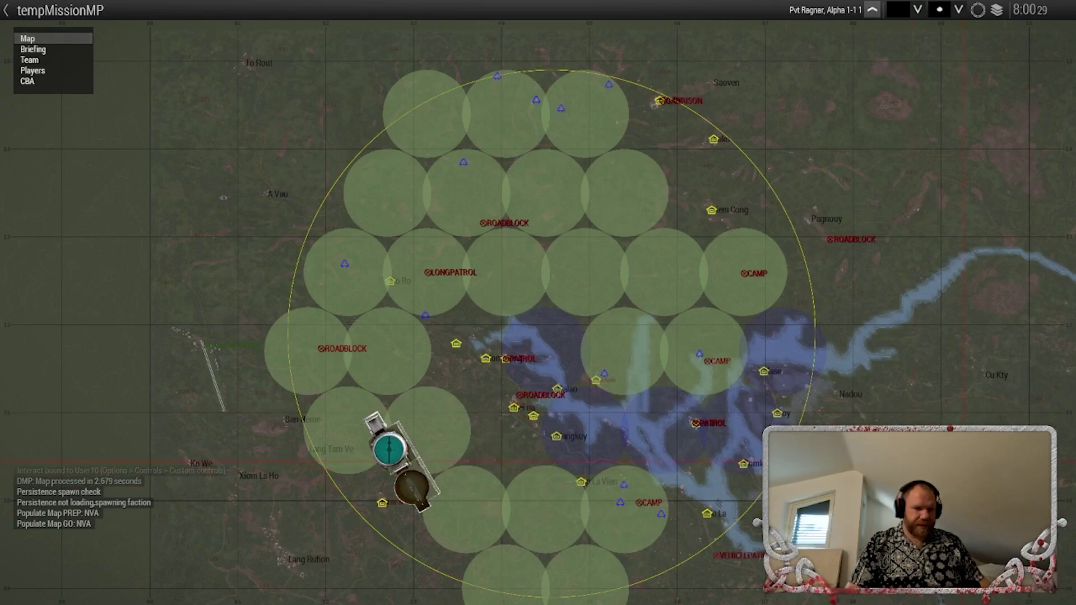
key(m)
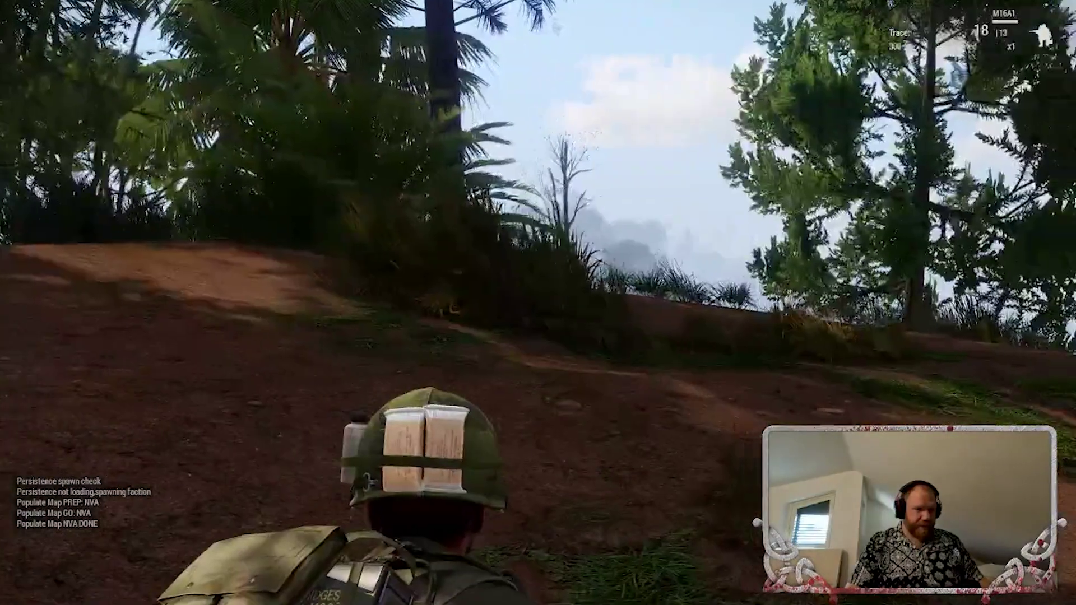
key(m)
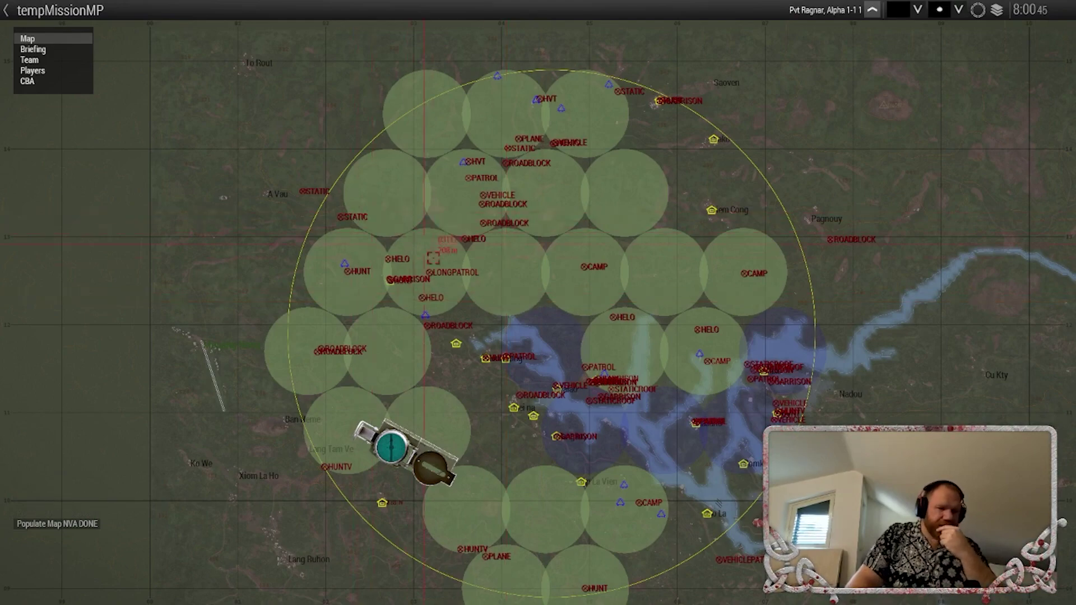
key(m)
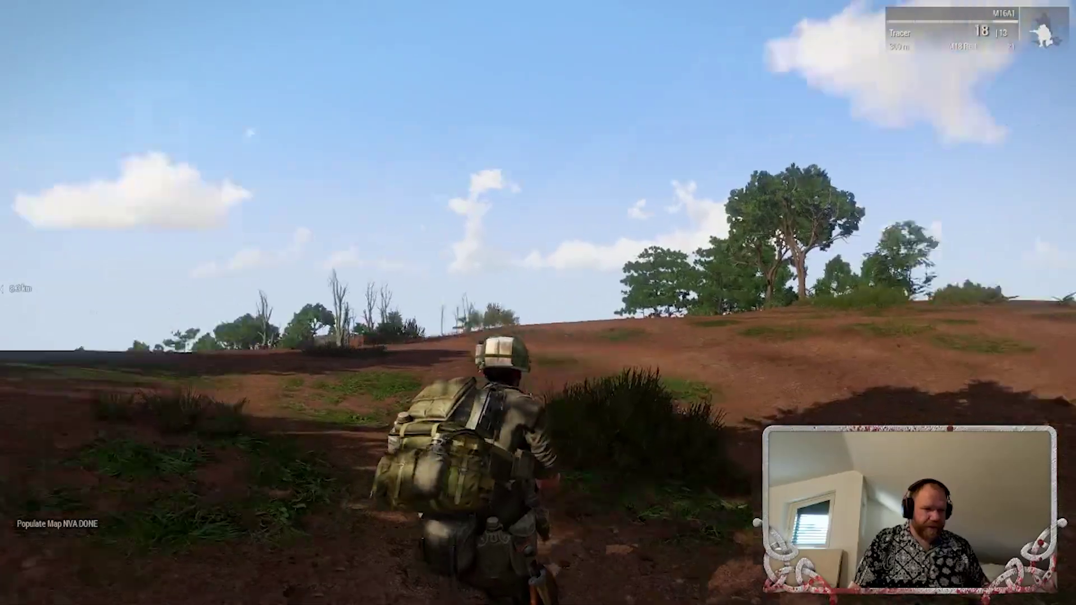
Stand up and walk forward past the trees to survey the hills around the starting area
key(c)
key(w)
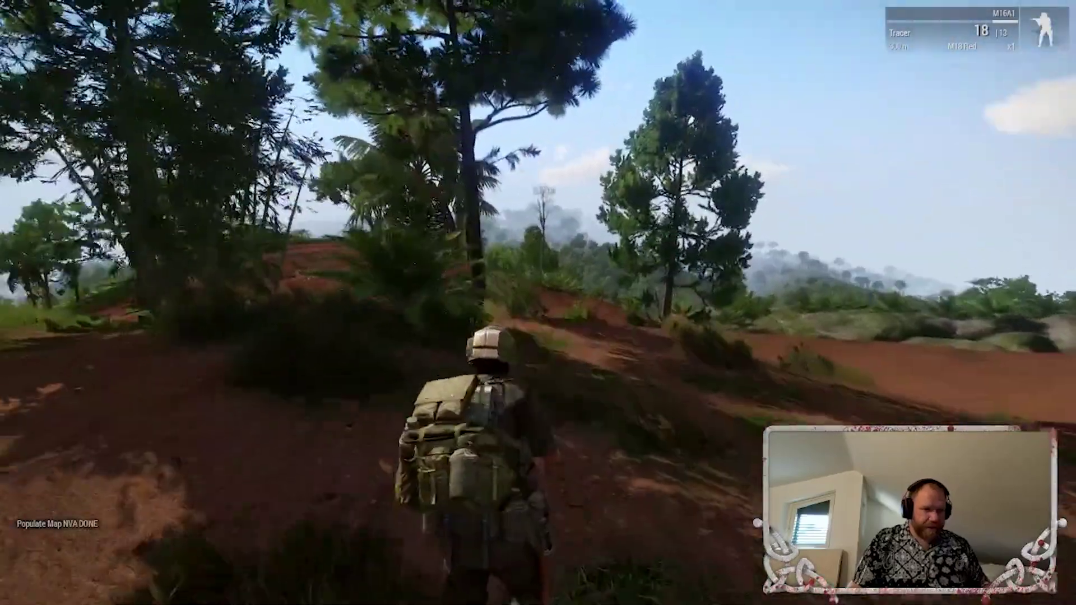
key(w)
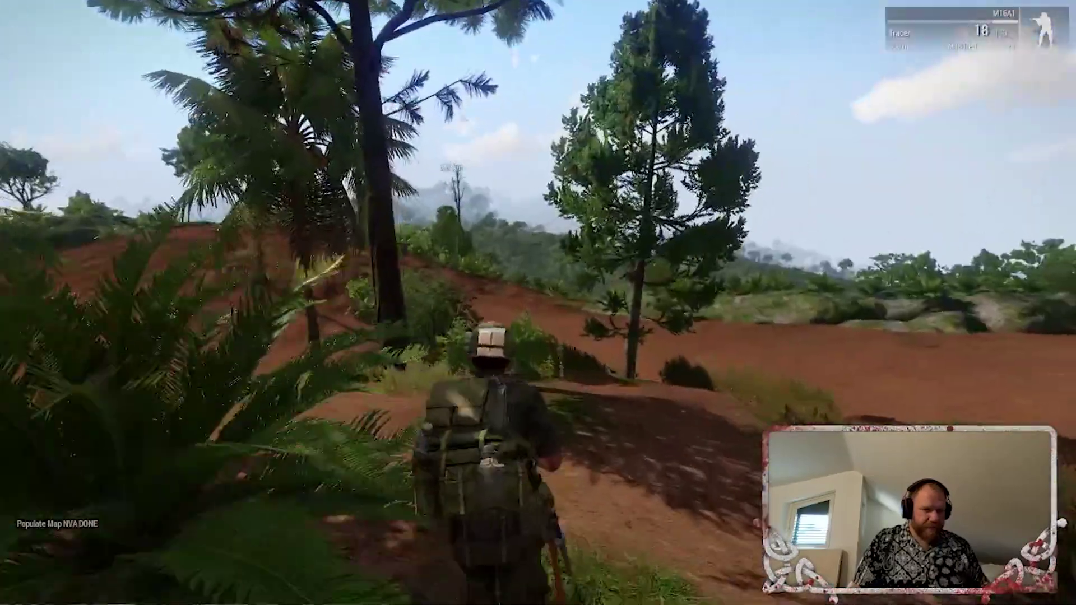
key(w)
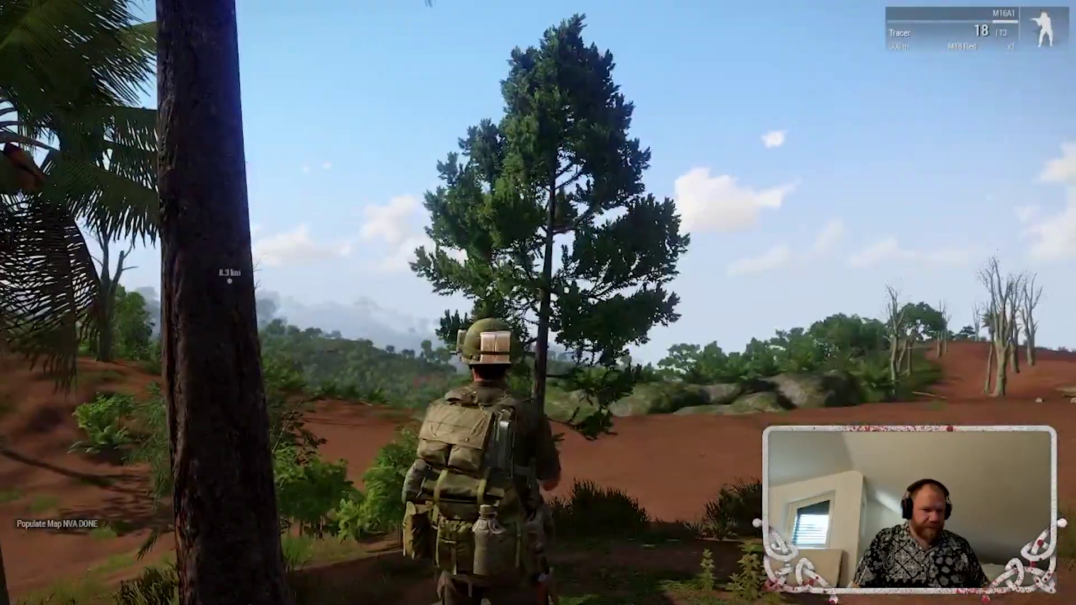
key(w)
key(w)
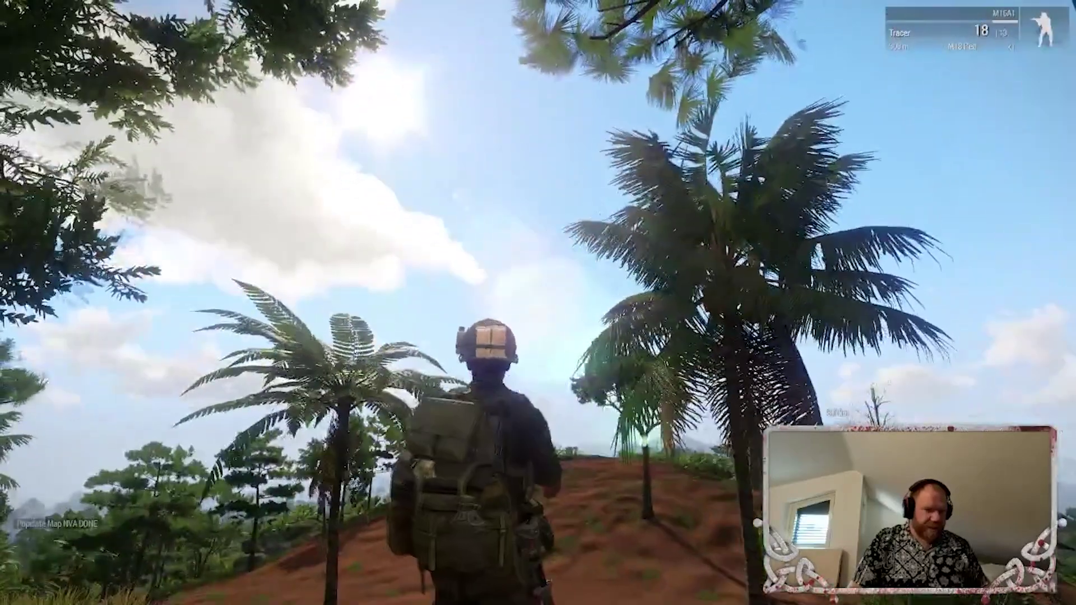
Examine the enemy markers on the map around the northern roads, the lake villages and the southwestern part of the area of operations
key(m)
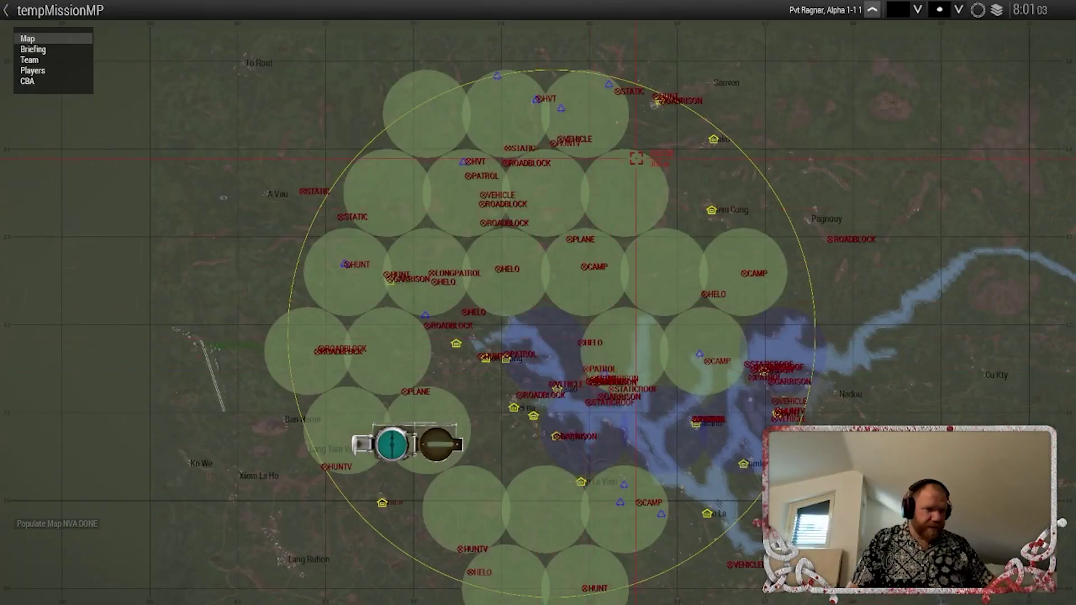
scroll(636, 157, up, 2)
scroll(632, 136, up, 3)
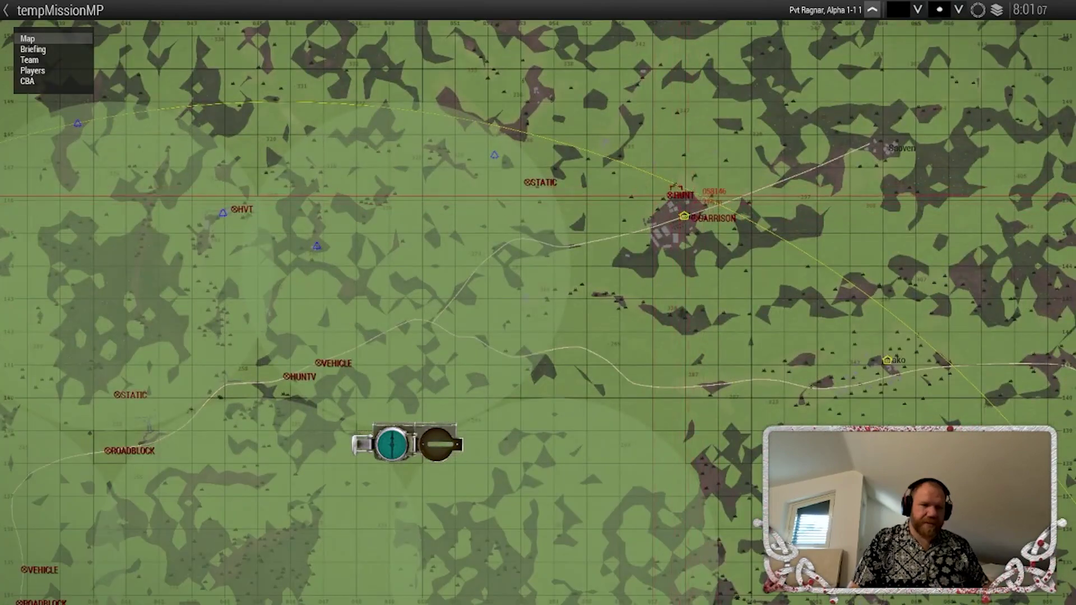
scroll(673, 205, down, 4)
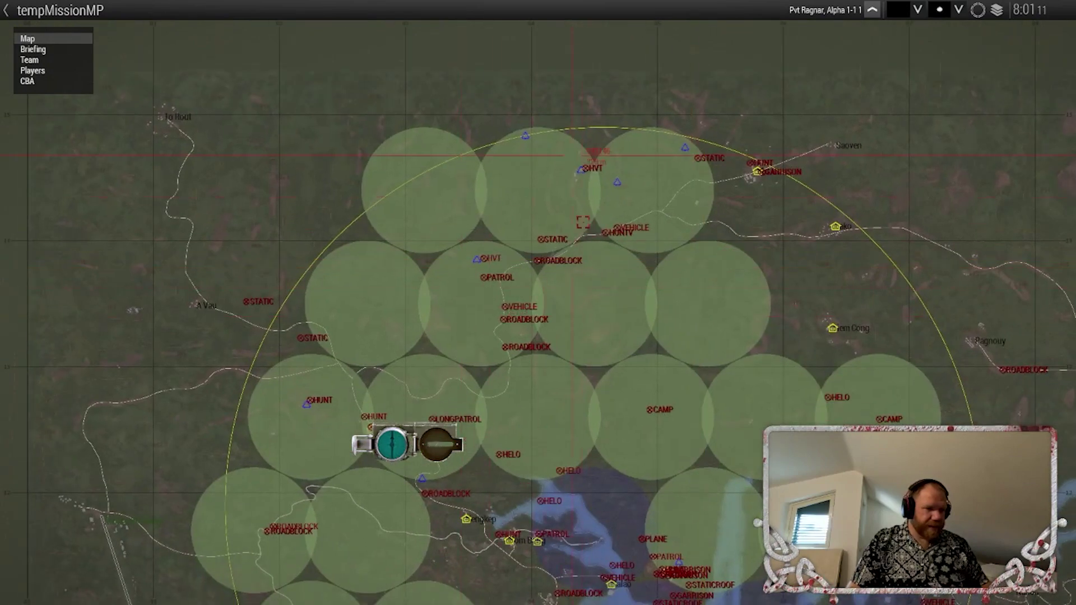
right_drag(577, 377, 608, 258)
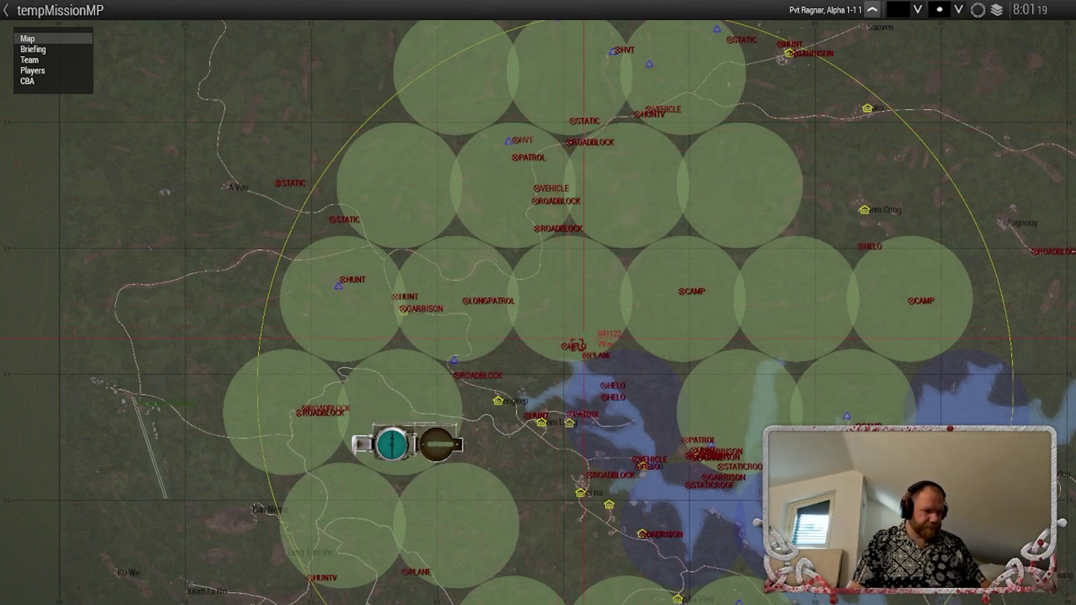
right_drag(659, 385, 706, 201)
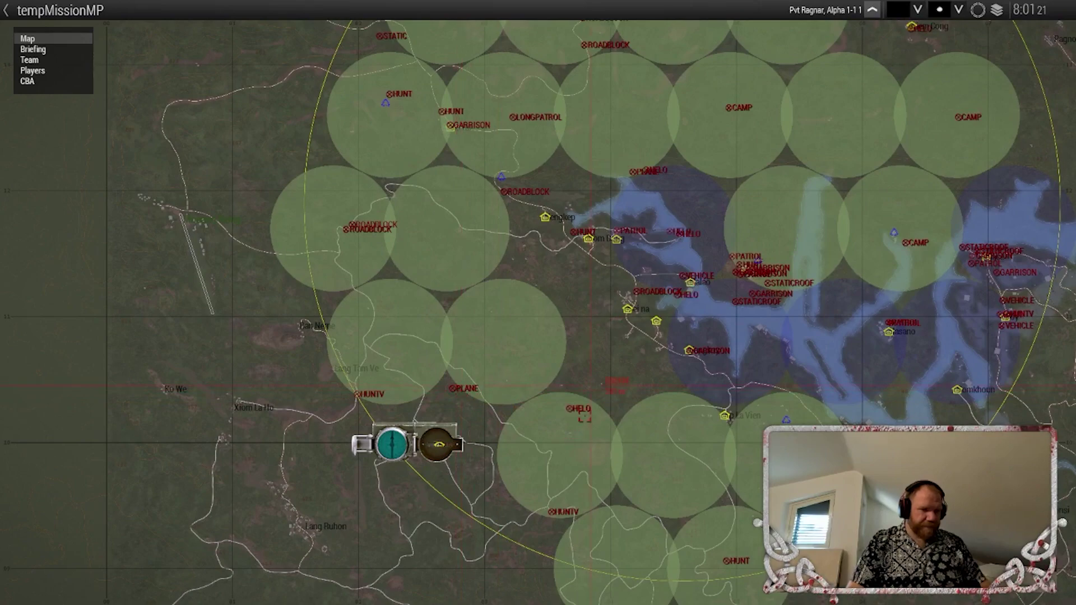
right_drag(550, 250, 563, 363)
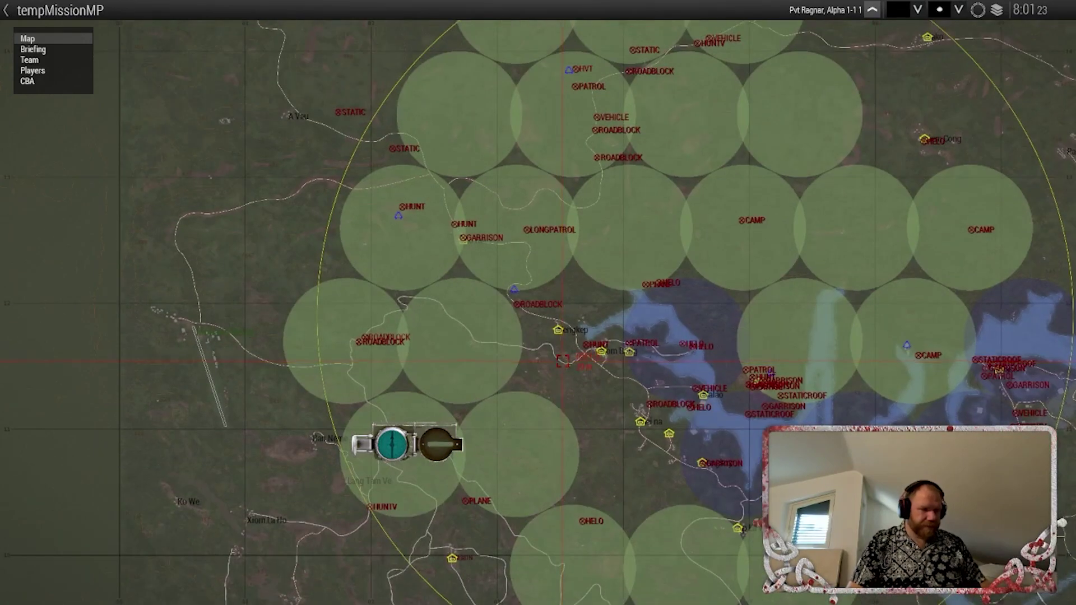
right_drag(644, 157, 668, 295)
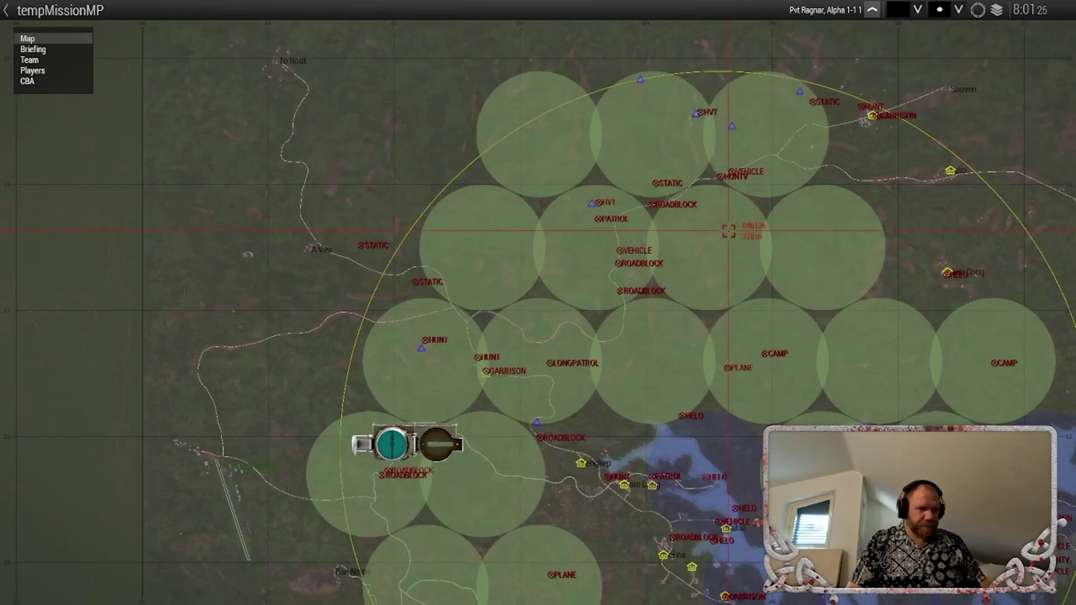
Set the map waypoint on the static enemy position east of A Vau and sight it in the terrain
scroll(678, 242, up, 2)
right_drag(480, 264, 717, 287)
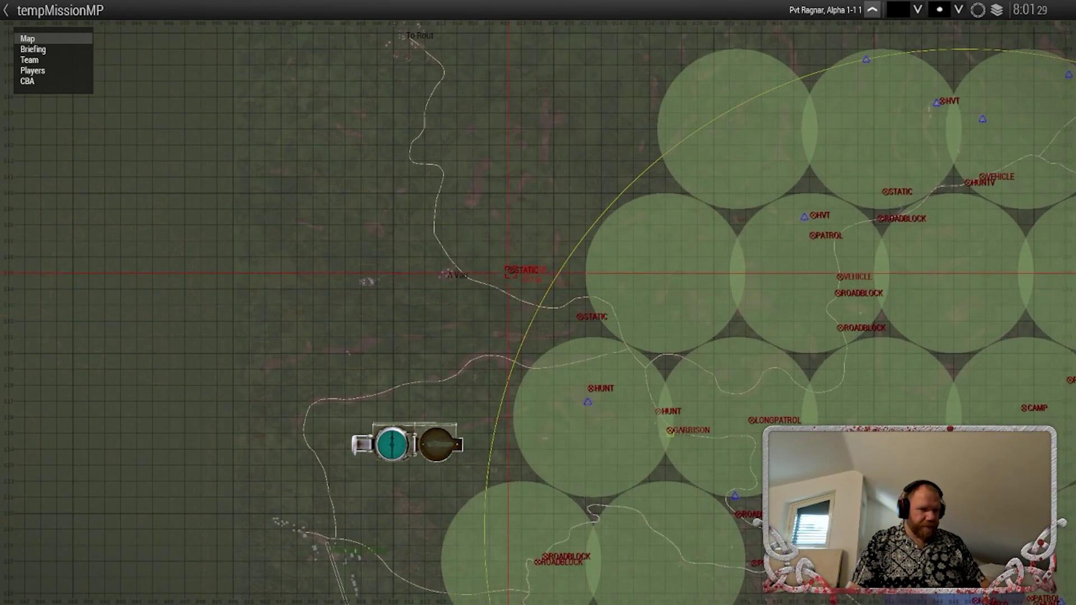
key(m)
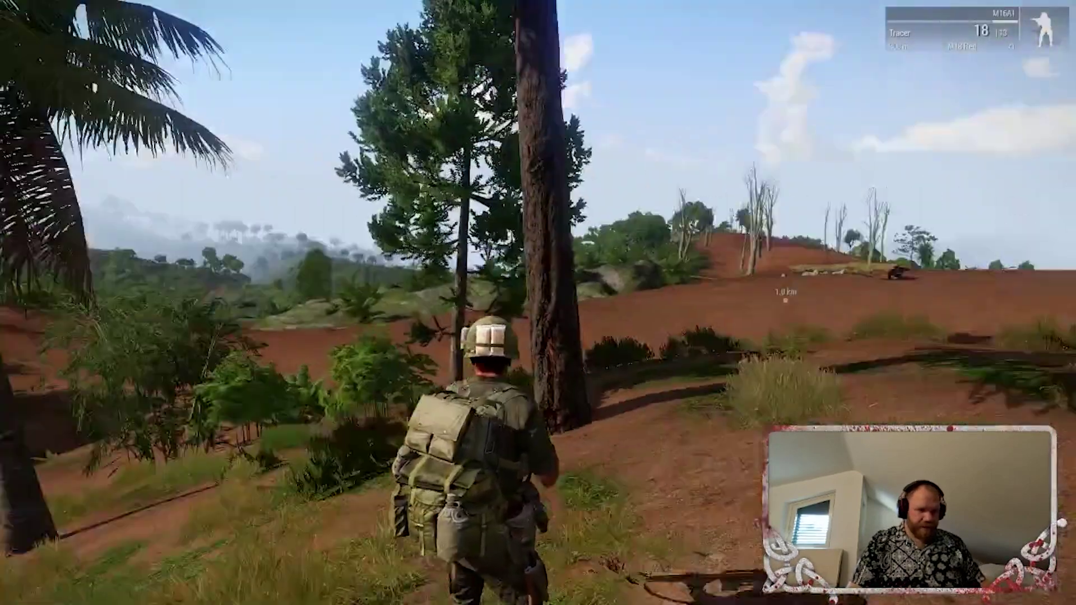
Move the map waypoint to the roadblock just south of the vehicle marker, check the surrounding roads and return to the terrain view
key(m)
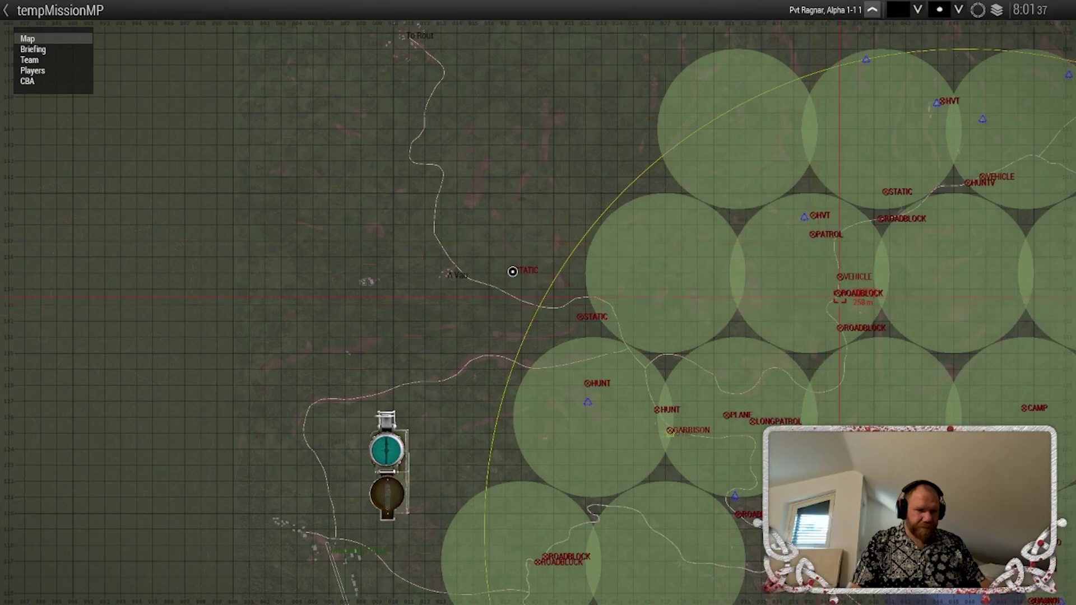
key(m)
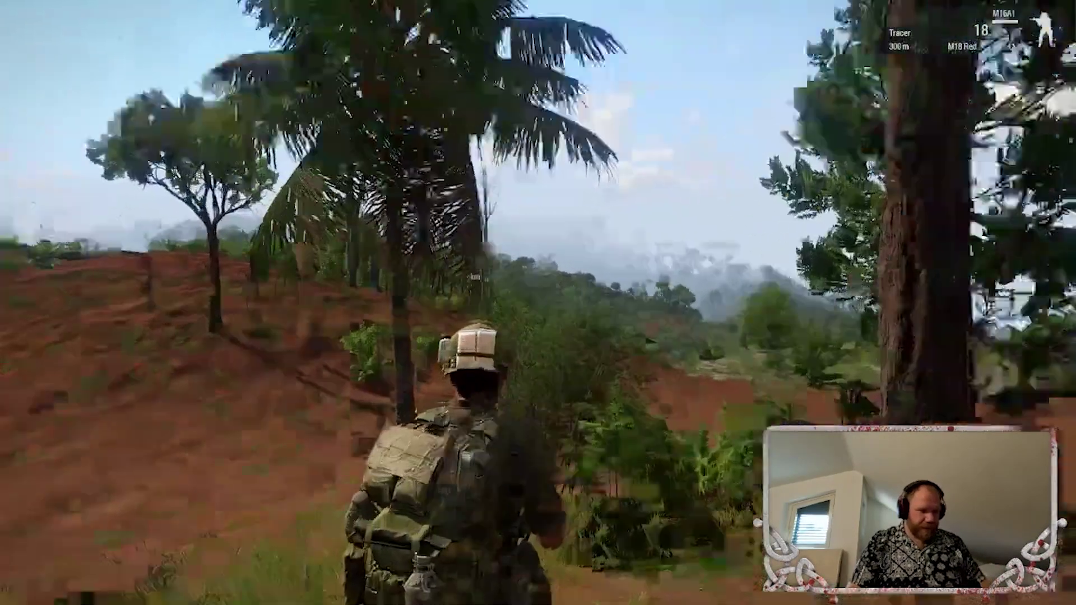
key(m)
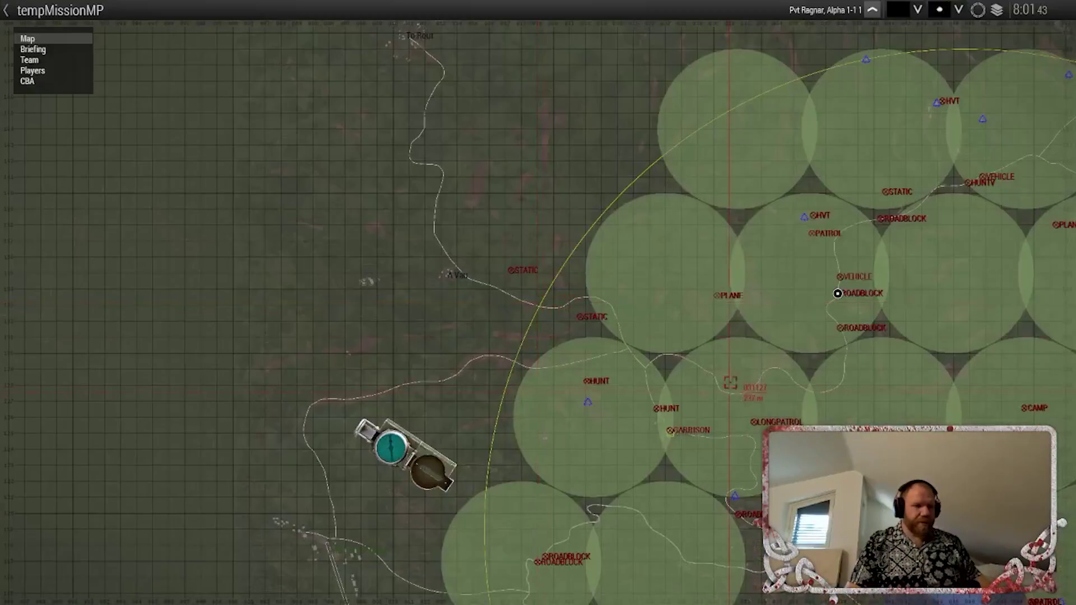
right_drag(727, 377, 635, 332)
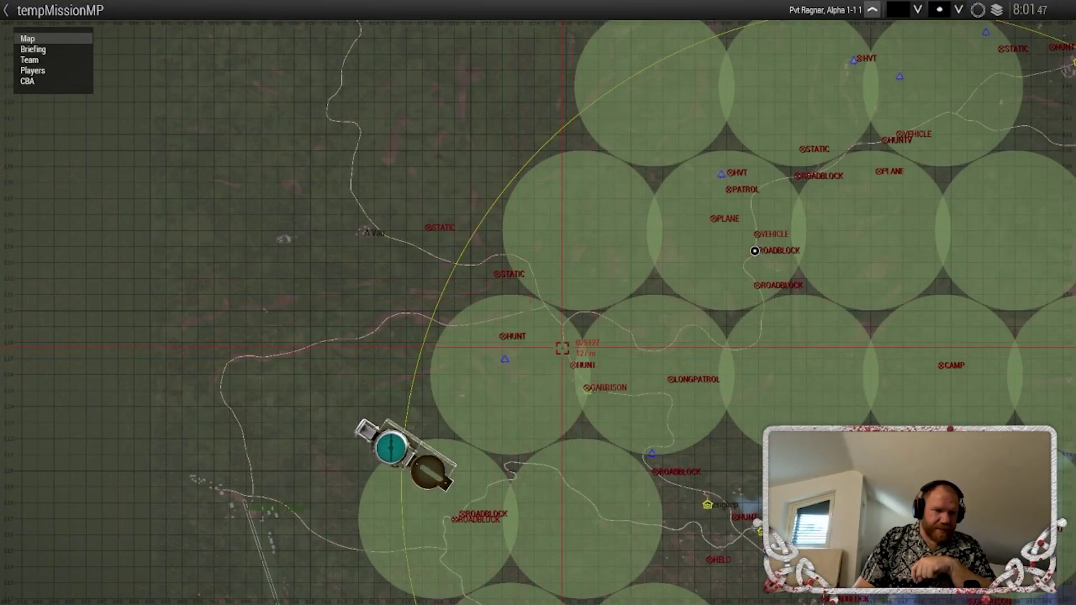
key(m)
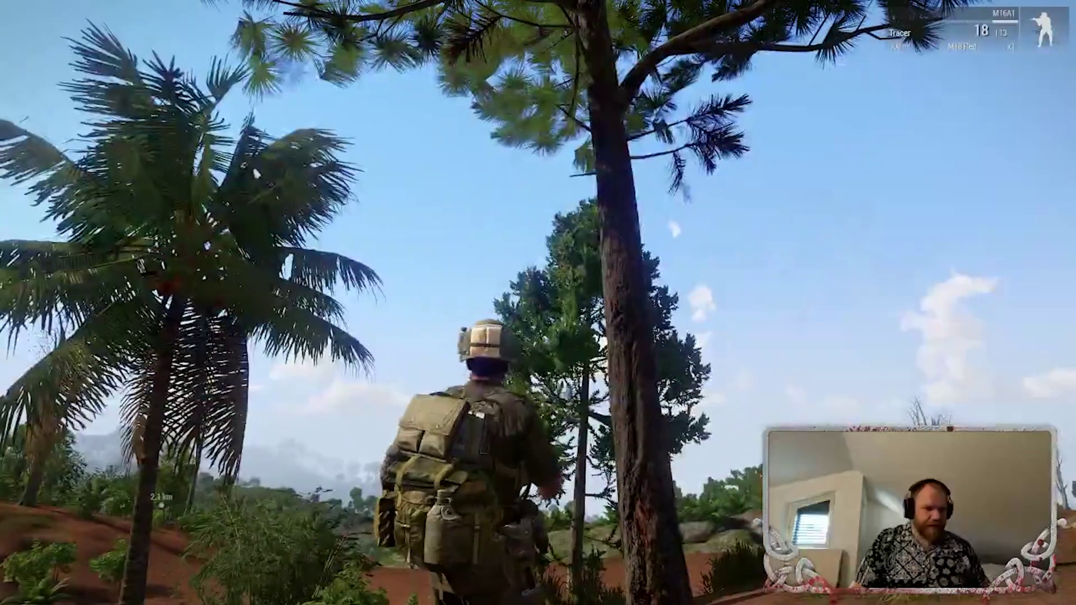
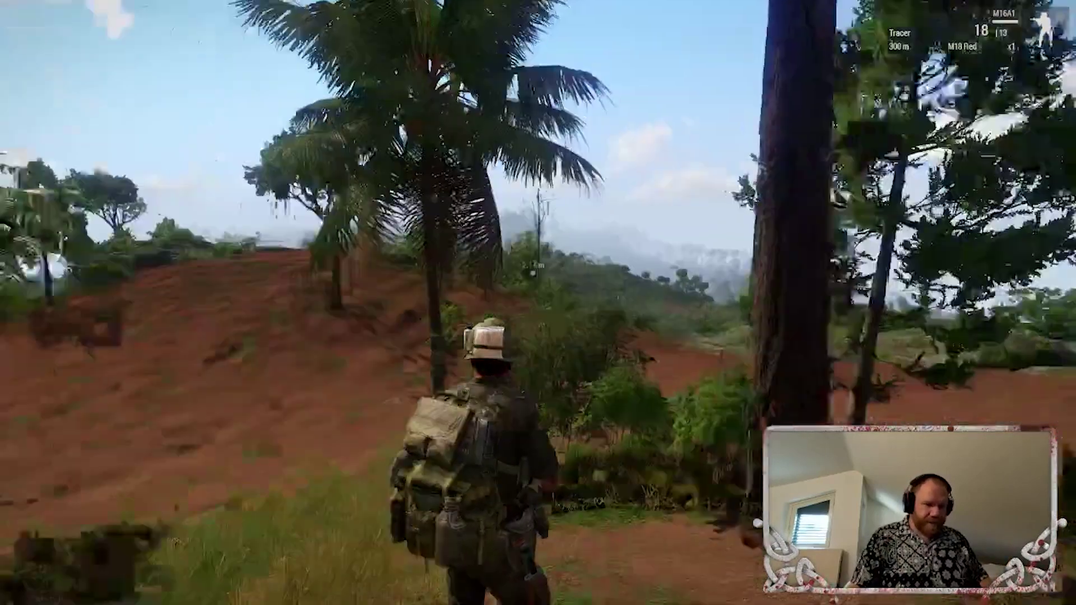
Review the enemy markers on the map around the roadblock waypoint and return to the terrain view
key(m)
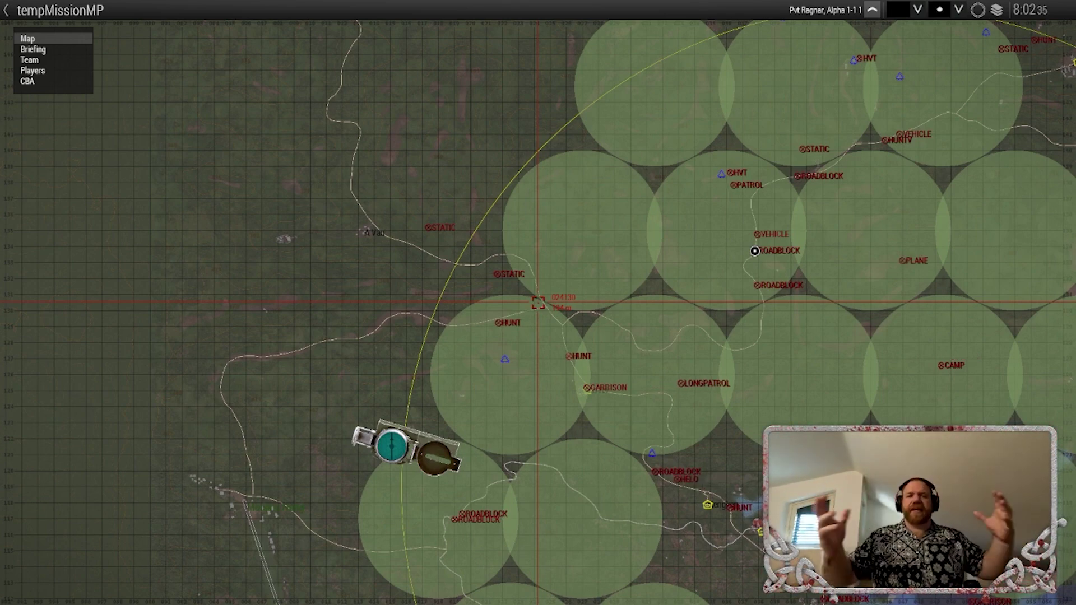
key(m)
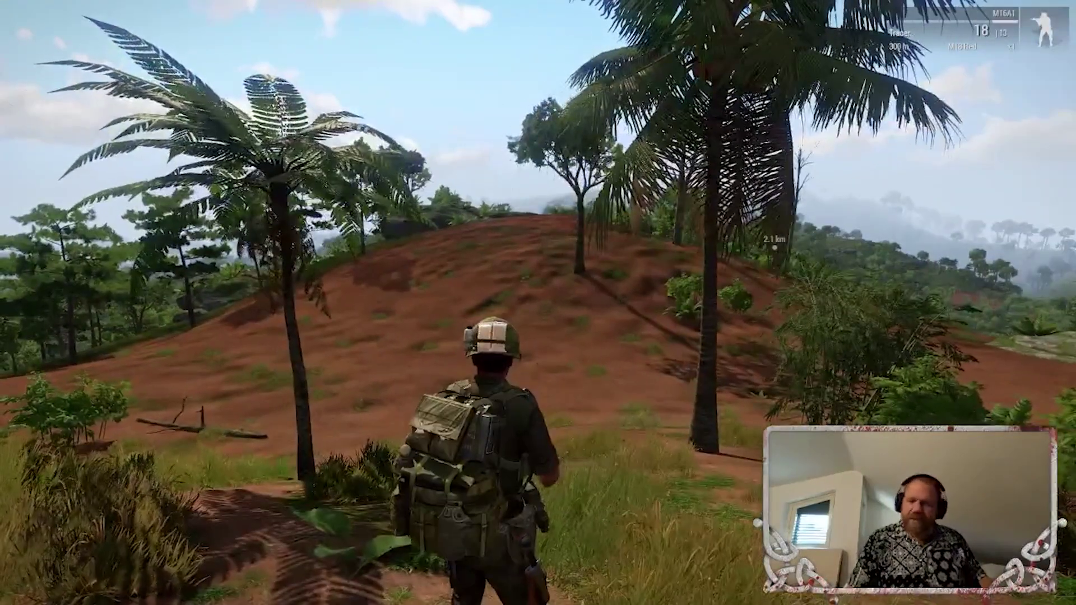
Raise and lower the rifle, and walk the soldier forward to the foot of the red dirt hill by the palm tree
key(ctrl)
key(ctrl)
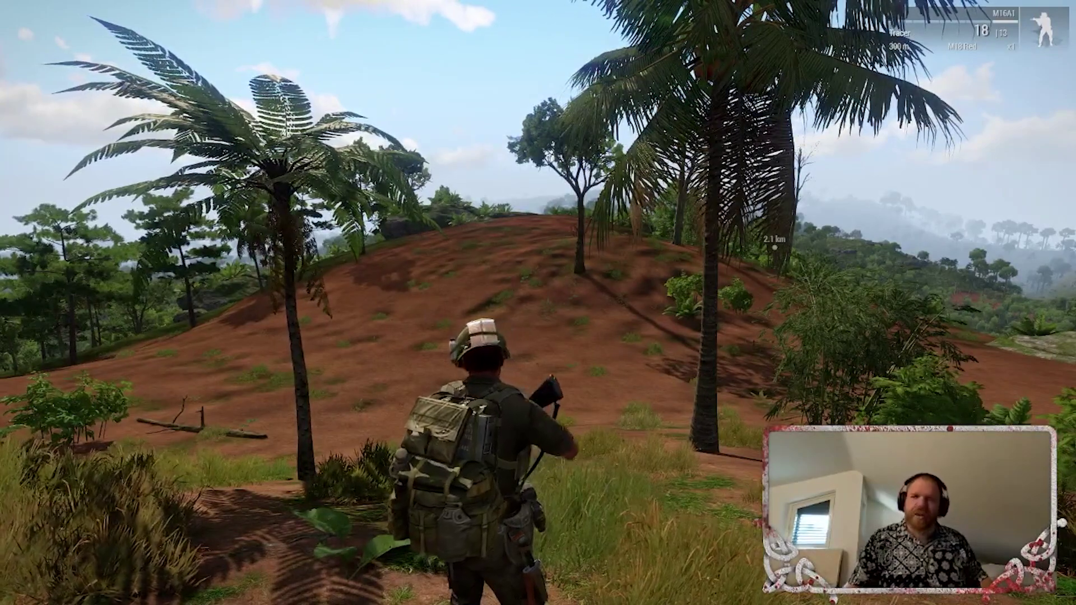
key(ctrl)
key(ctrl)
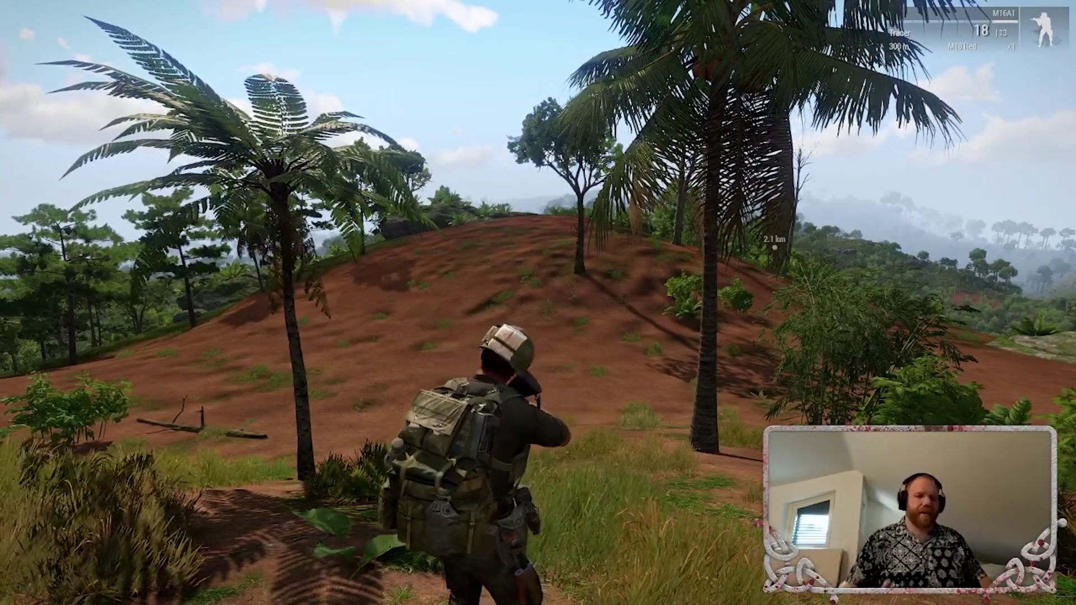
key(w)
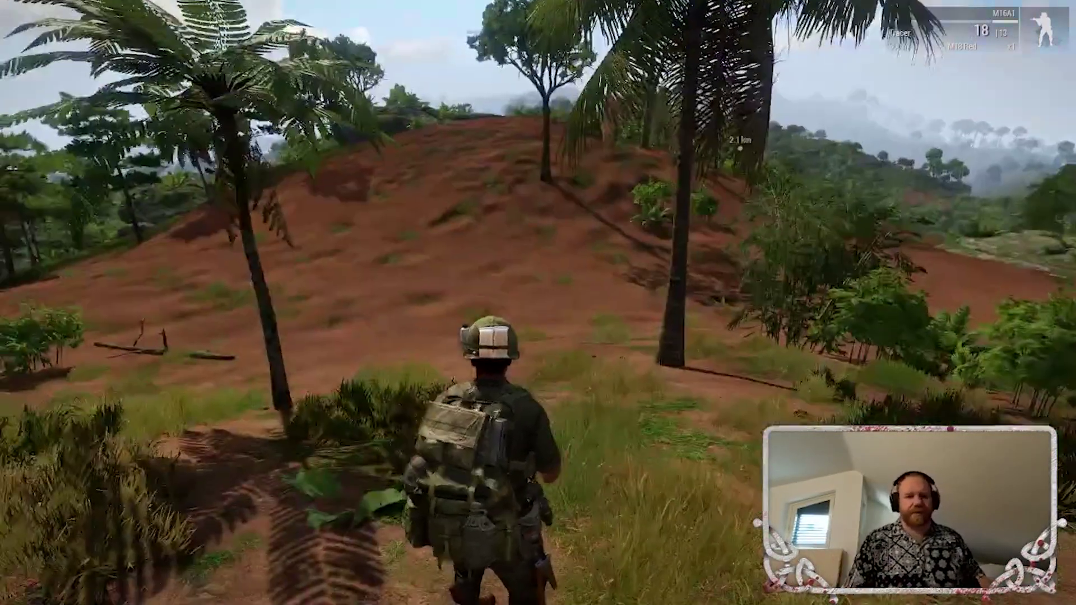
key(w)
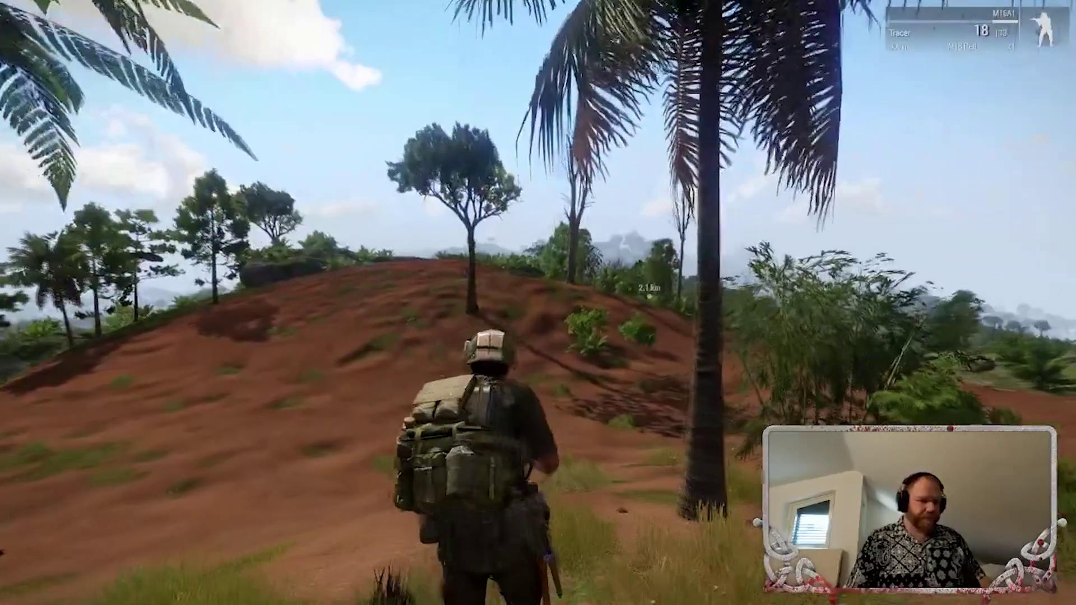
key(w)
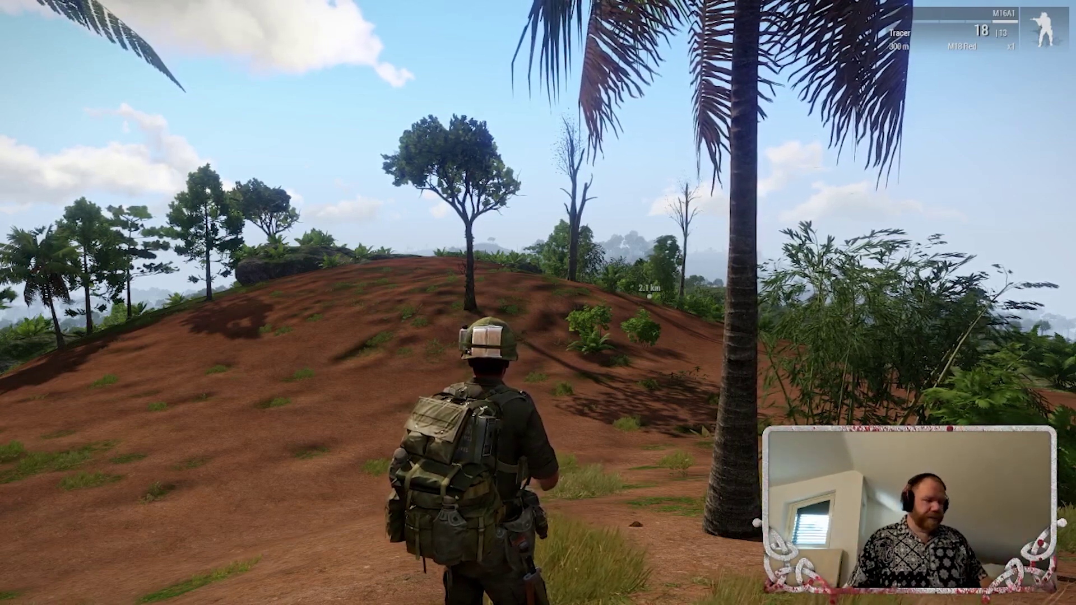
Recheck the positions of the patrol, hunter and vehicle markers on the map and return to the terrain view
key(m)
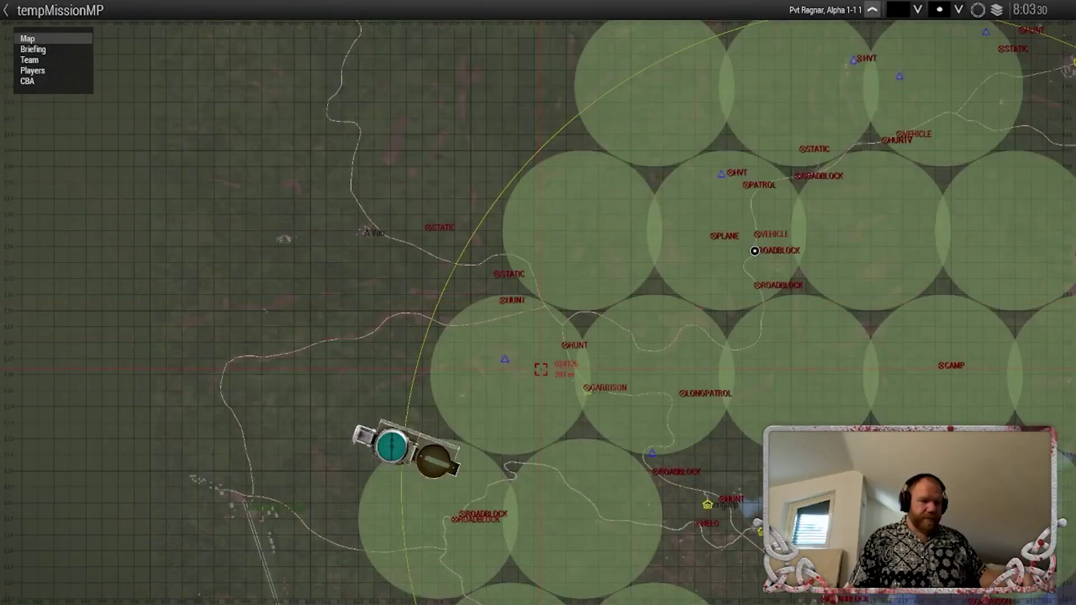
scroll(541, 369, down, 4)
key(m)
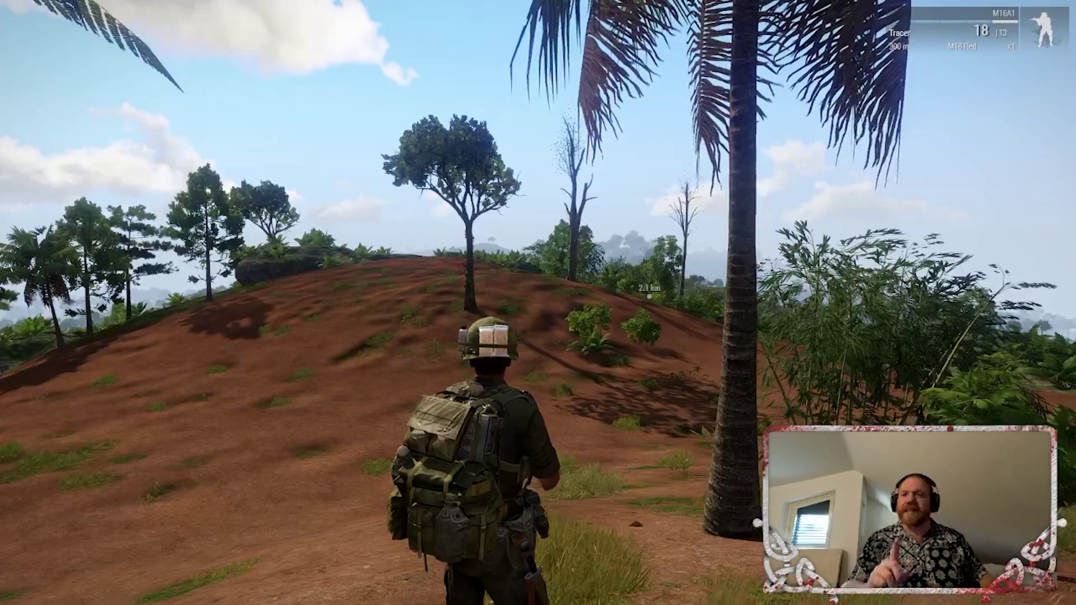
Abort the multiplayer playtest, leave the debriefing and role assignment, and return to the scenario editor
key(Escape)
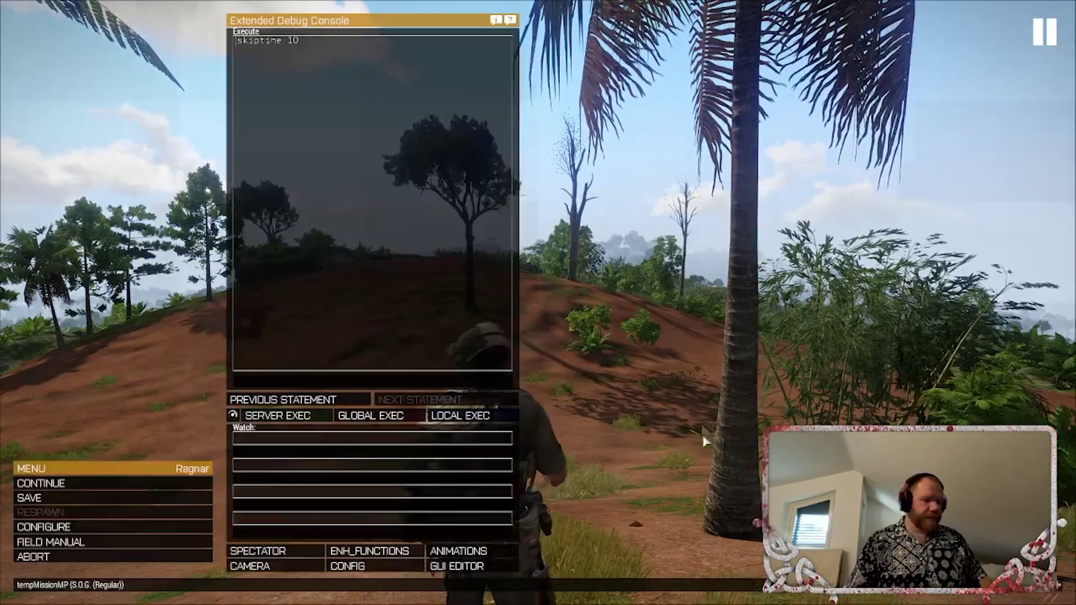
click(193, 558)
click(479, 288)
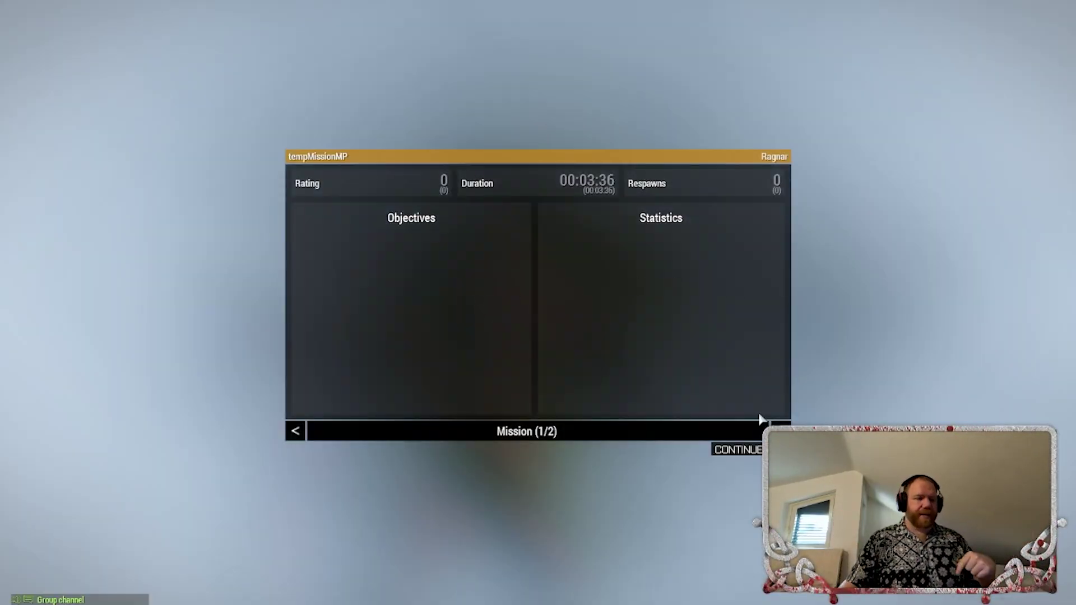
click(749, 449)
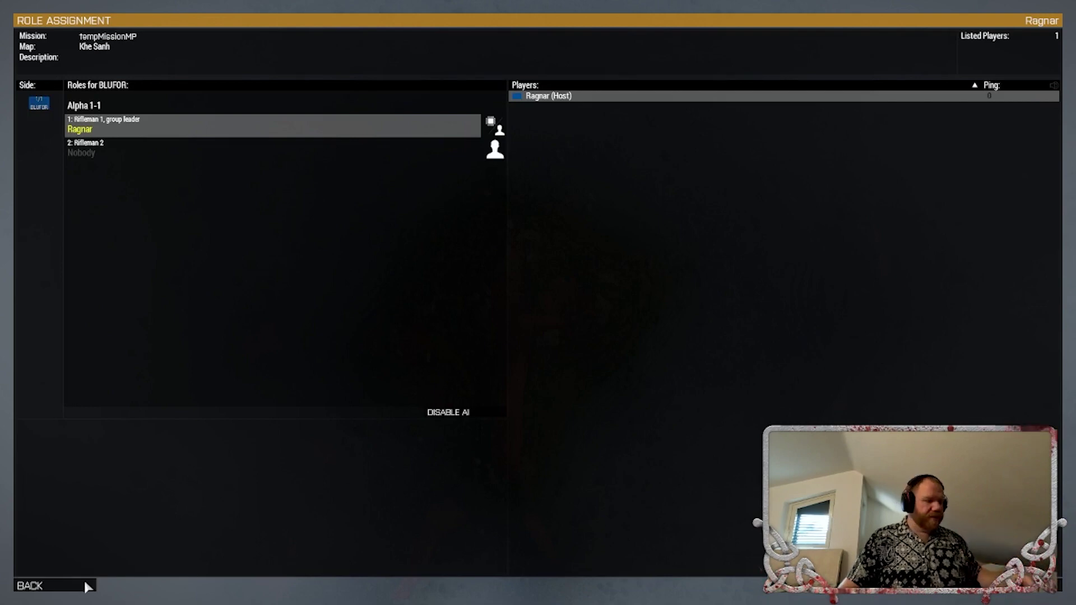
key(Escape)
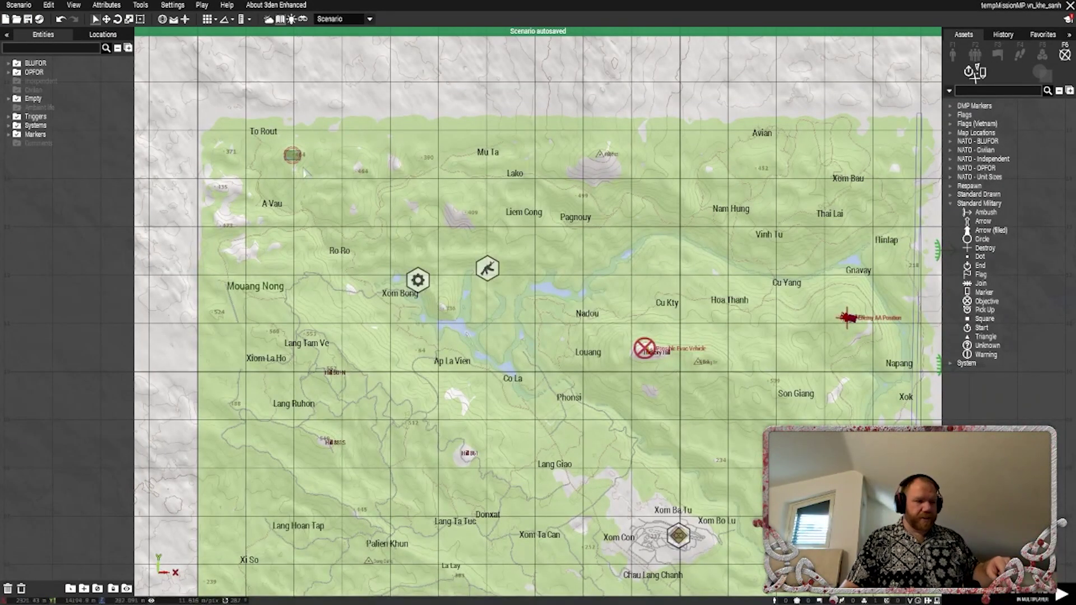
Move the Alpha 1-1 group from near To Rout to the lake area between Ap La Vien and Louang
click(292, 155)
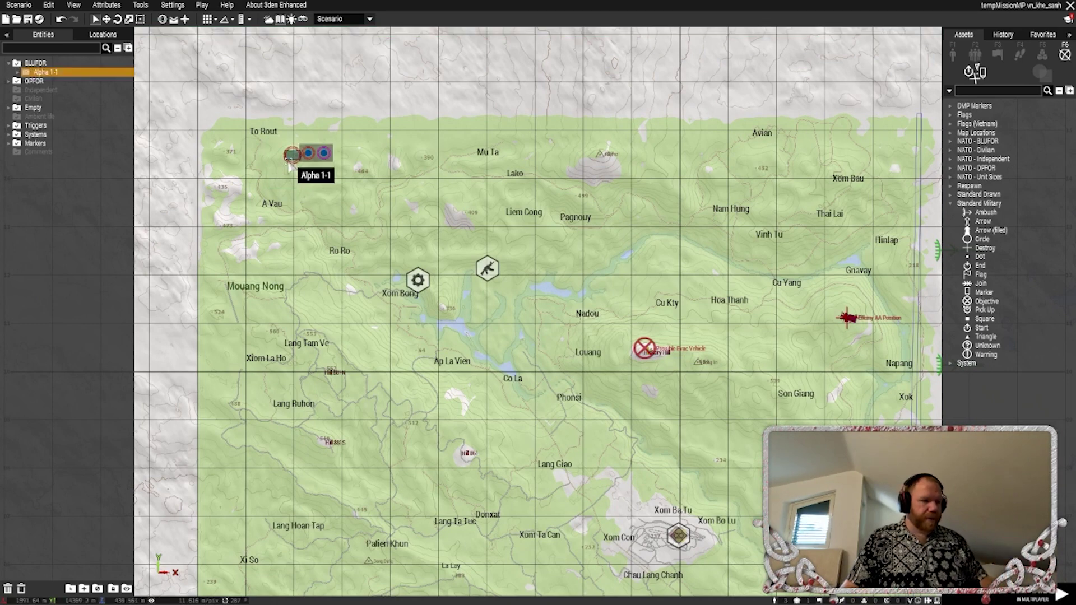
drag(472, 330, 501, 332)
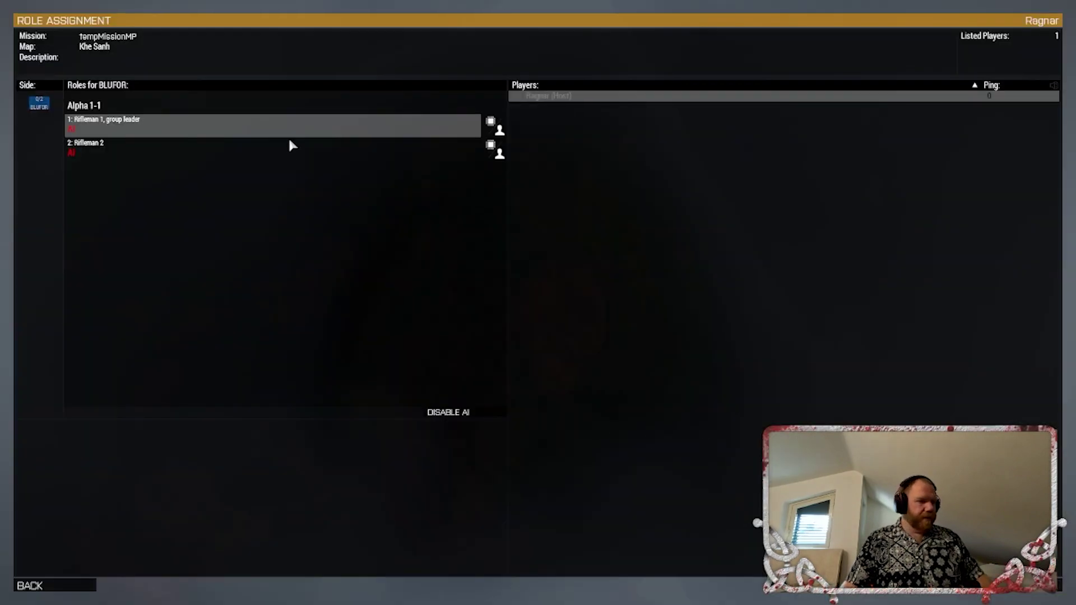
Launch the scenario in multiplayer as Rifleman 1, group leader, and switch to the third-person view
click(288, 144)
click(412, 133)
click(498, 155)
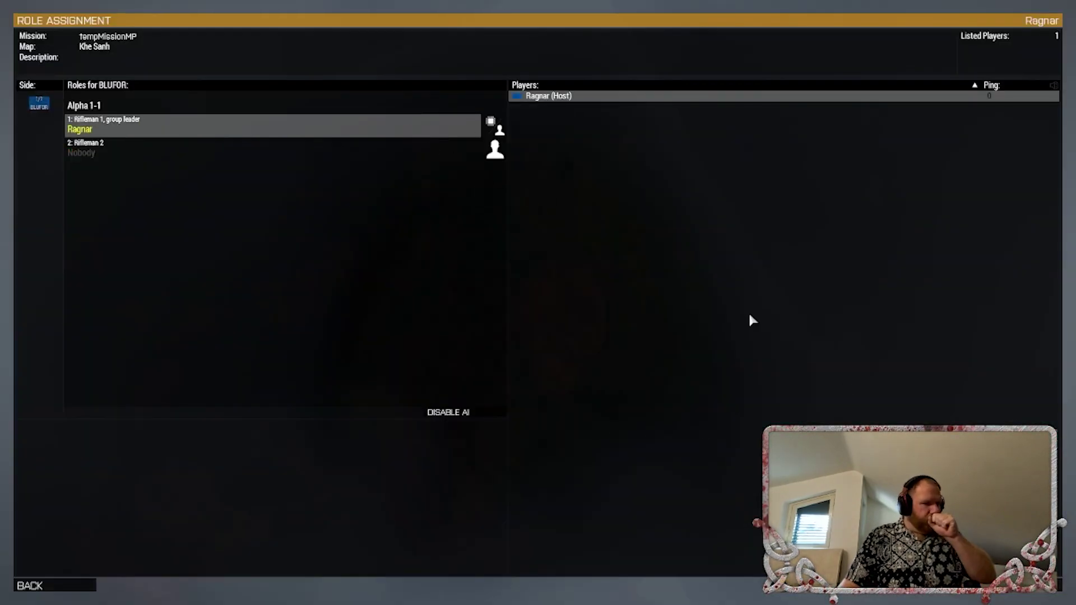
key(Return)
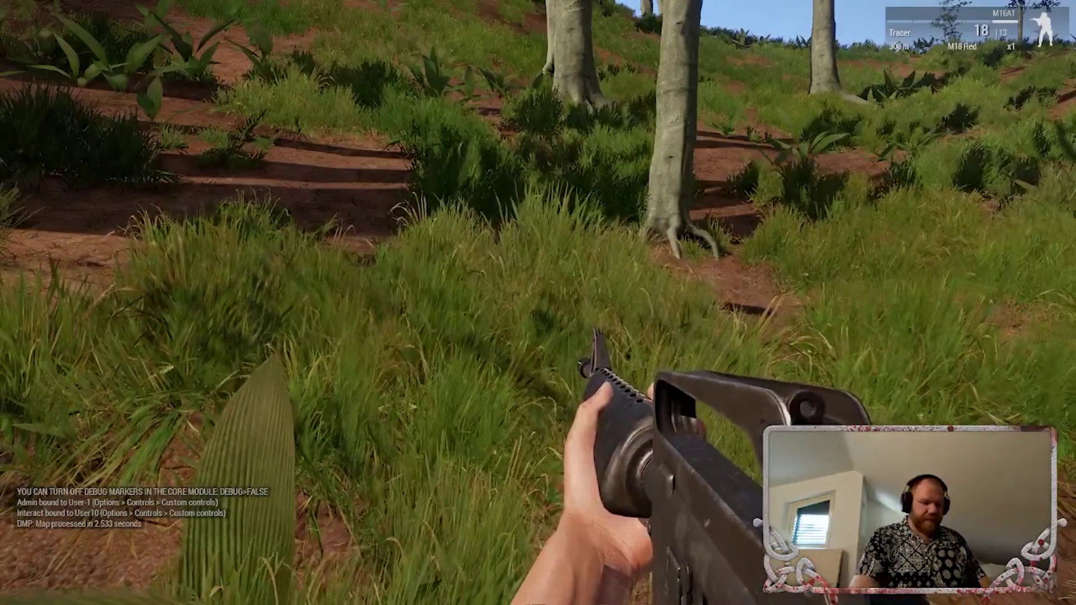
key(KP_Enter)
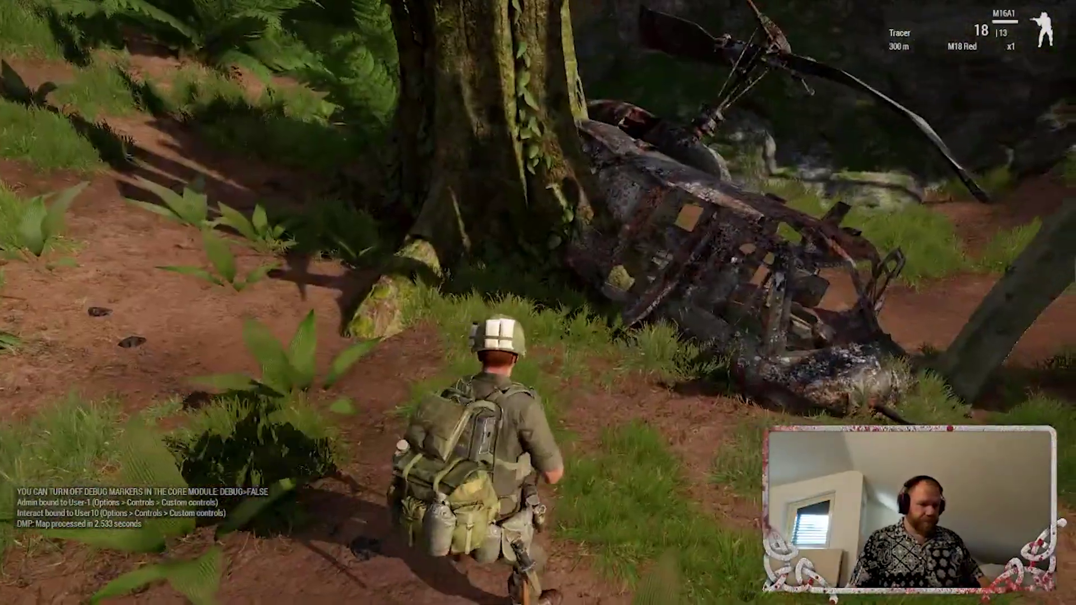
Set the map waypoint on the village between the lake arms, sight it in the terrain and crouch
key(x)
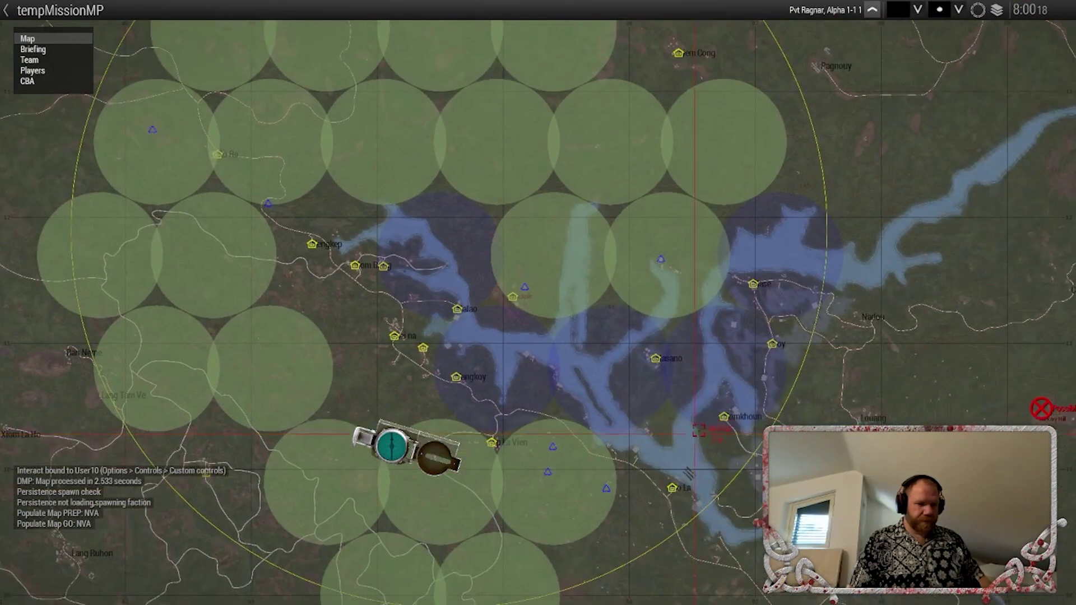
scroll(699, 431, up, 2)
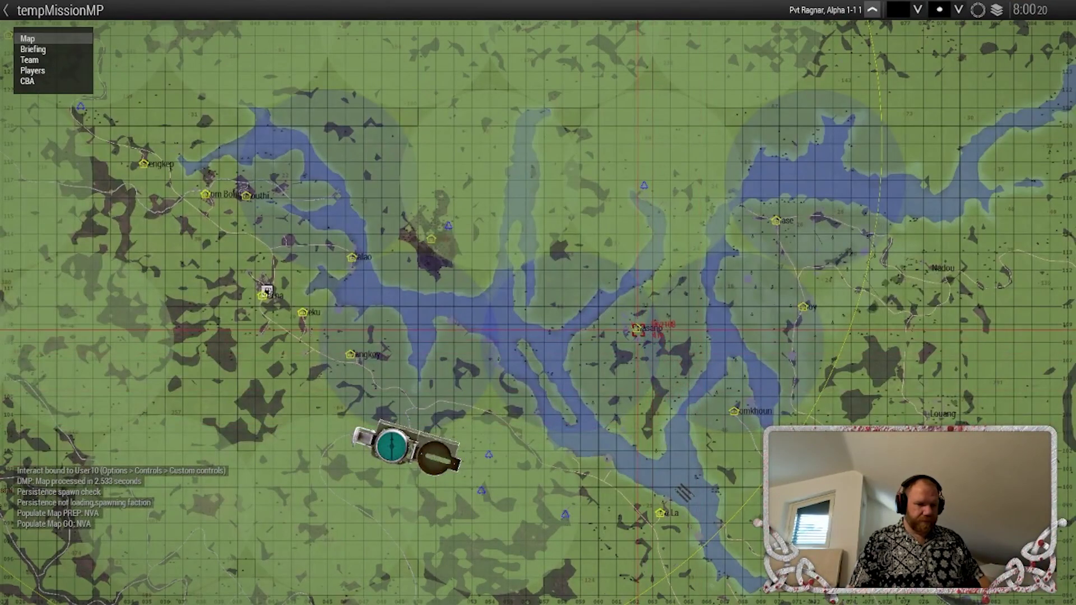
key(m)
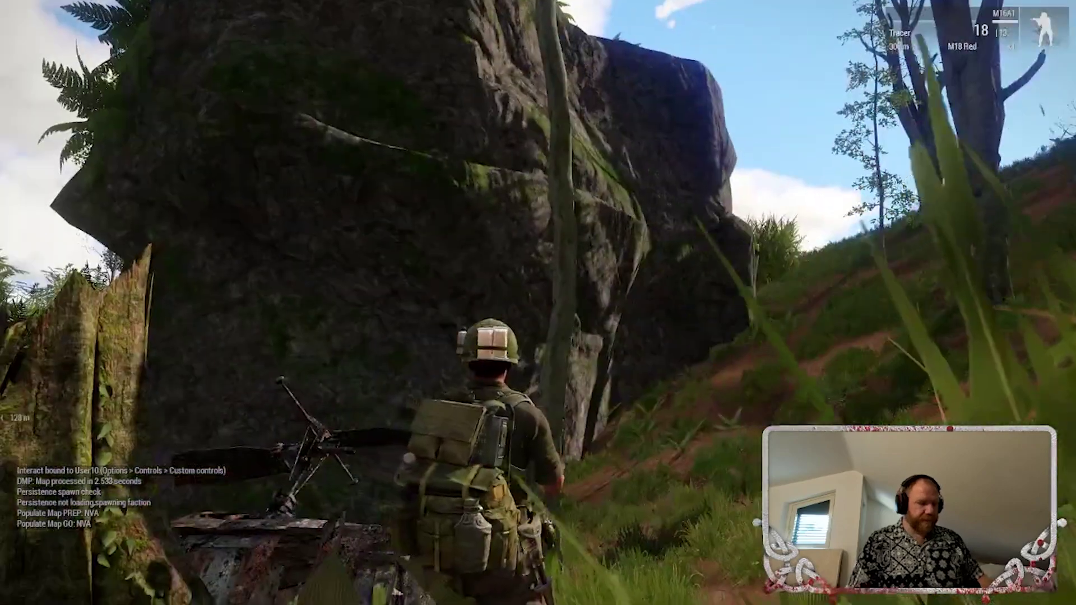
key(KP_Add)
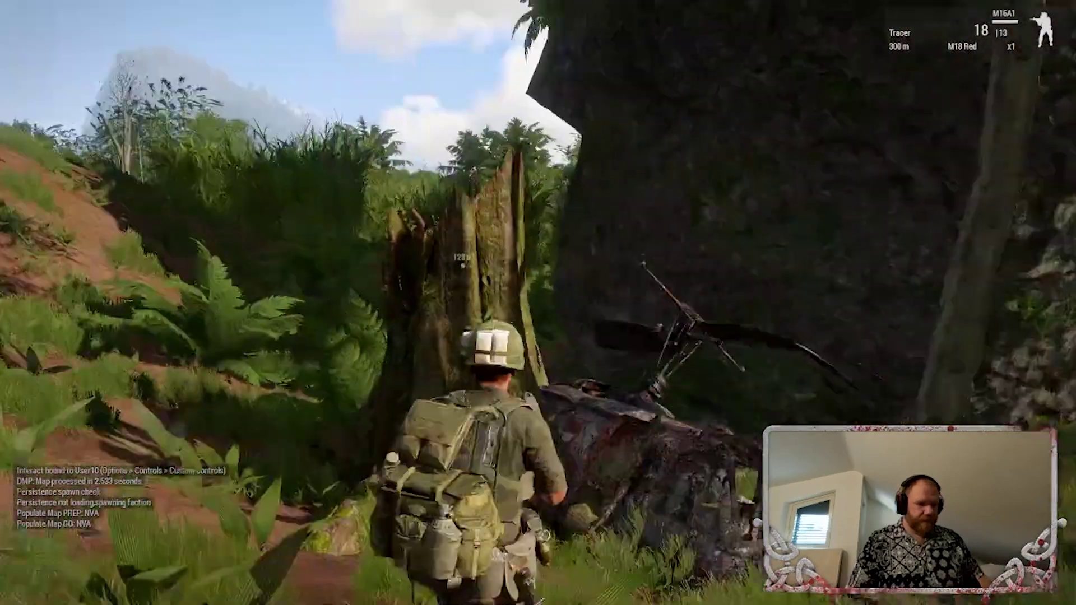
key(x)
Examine the spawned NVA markers on the map across the whole area of operations around the lake villages
key(m)
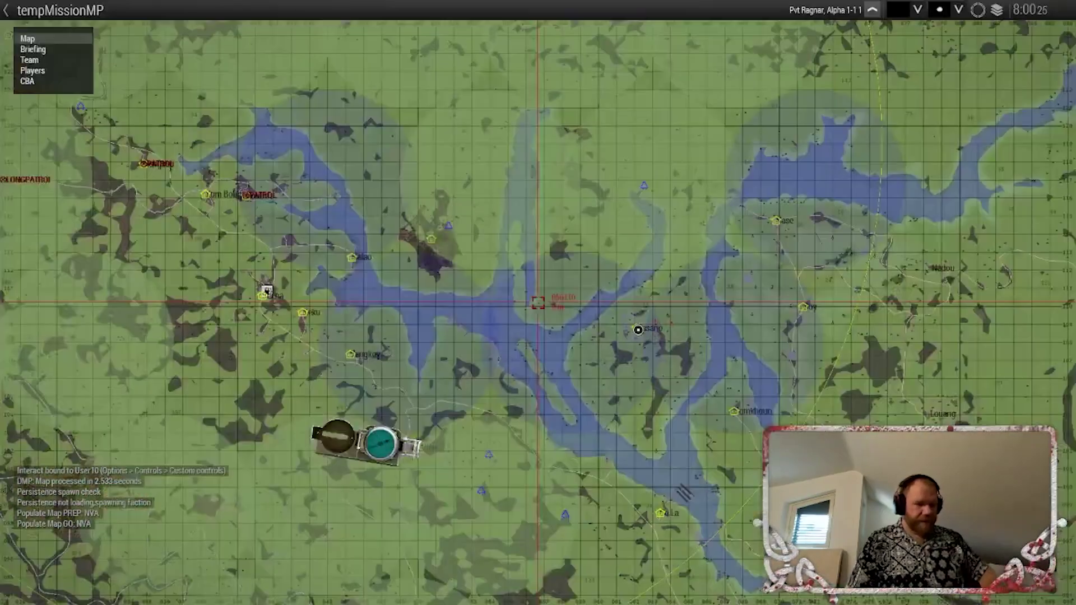
scroll(625, 332, up, 2)
scroll(625, 333, down, 1)
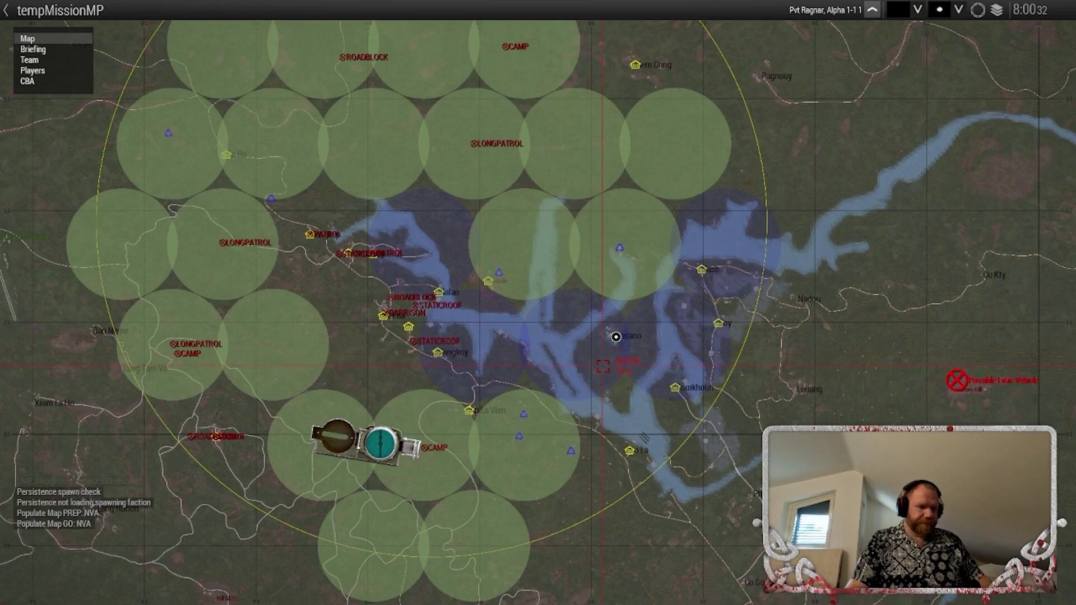
scroll(614, 339, down, 1)
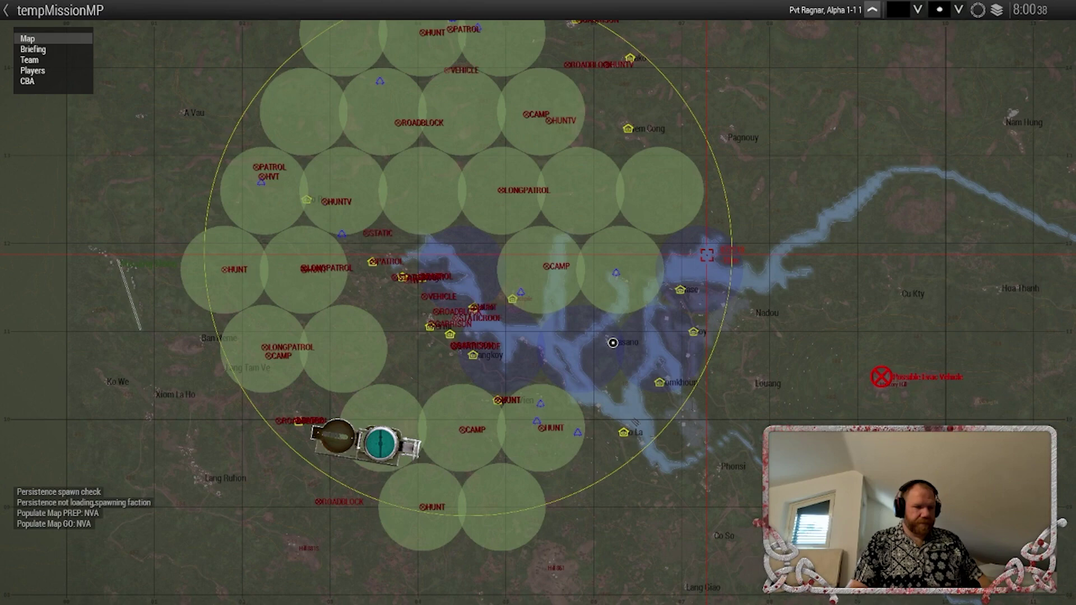
right_drag(631, 227, 671, 275)
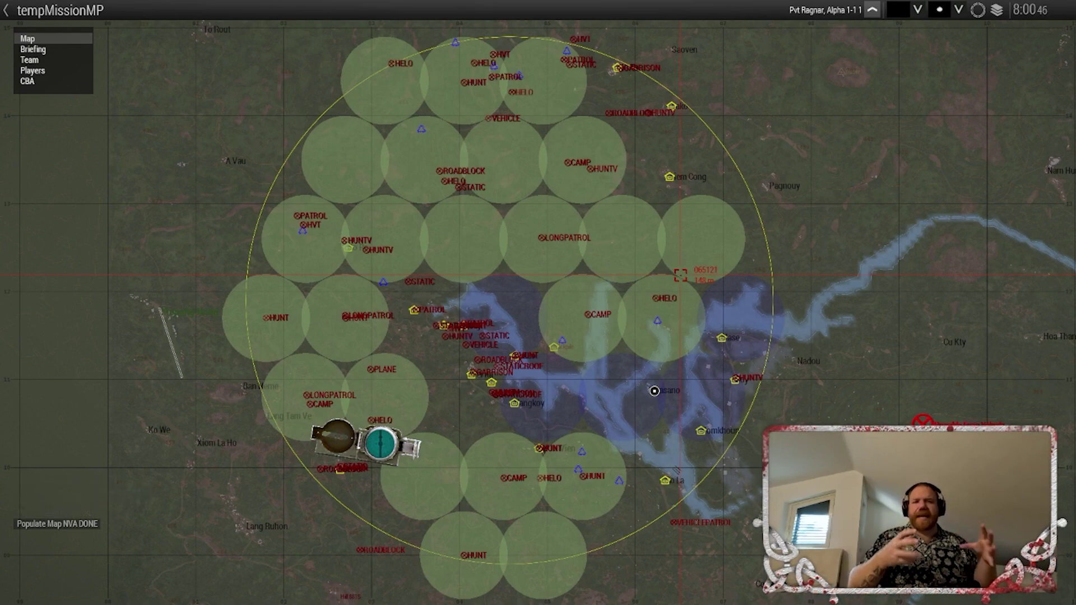
key(m)
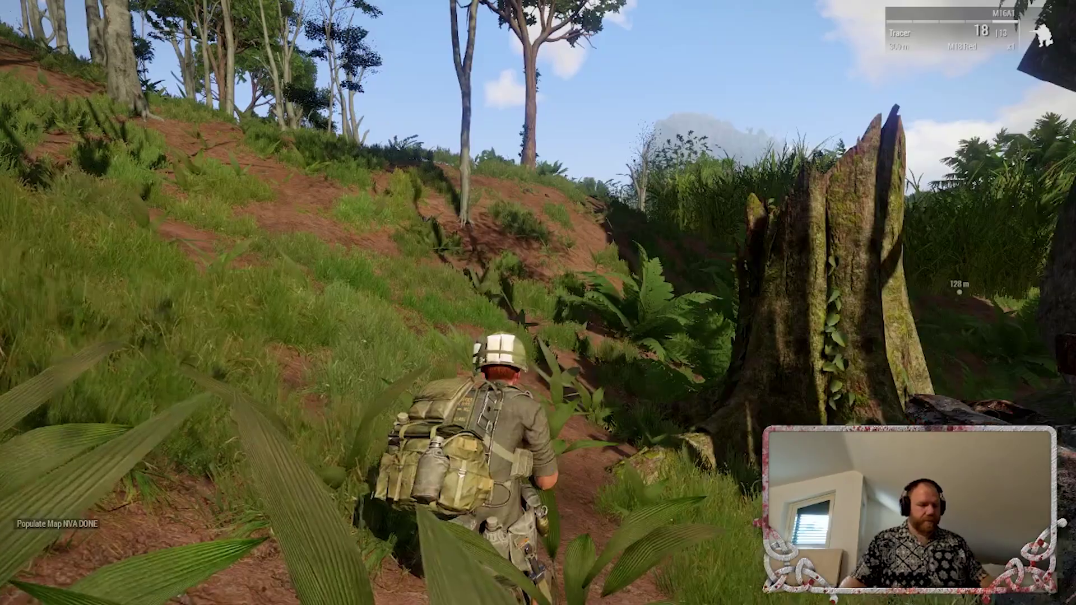
Stand the soldier up and step forward beside the large rock to sight the village waypoint
key(KP_Enter)
key(c)
key(w)
key(w)
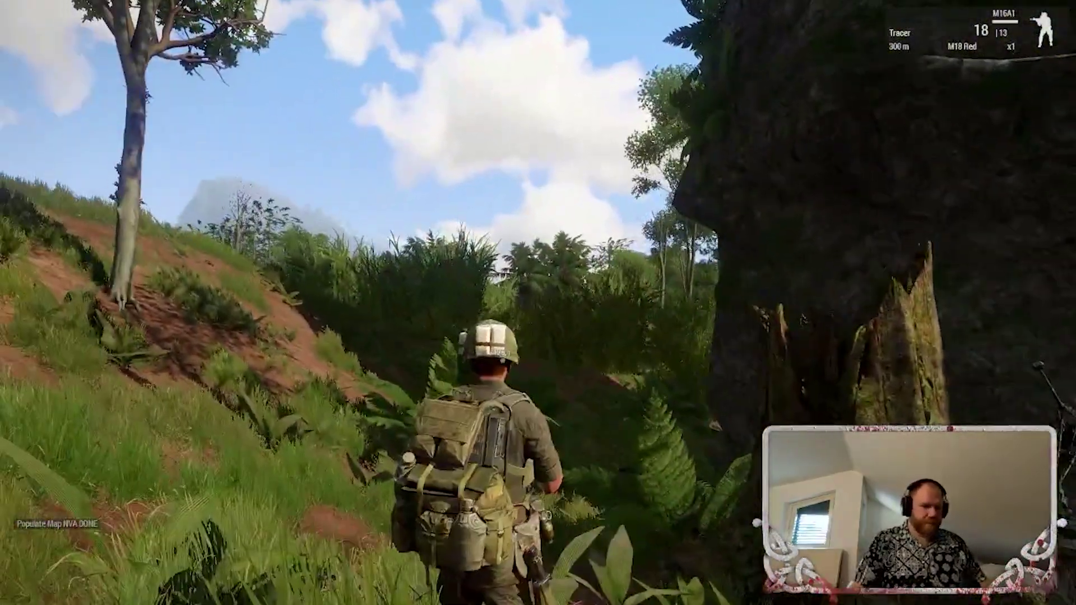
key(KP_Subtract)
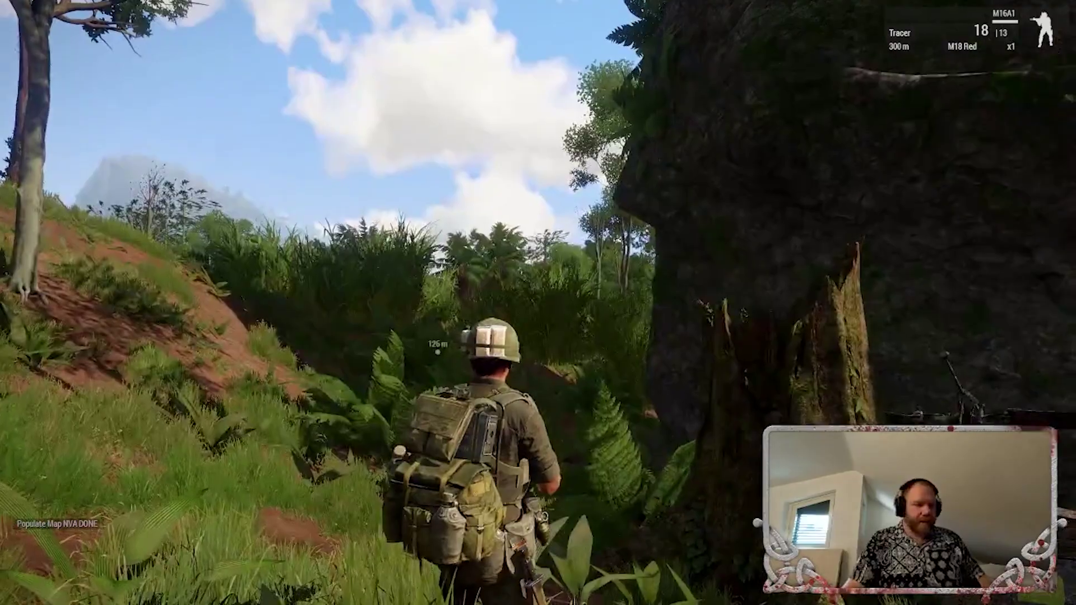
Move the soldier away from the rock and up the wooded slope to the open hilltop, keeping the distant helicopter in sight
key(w)
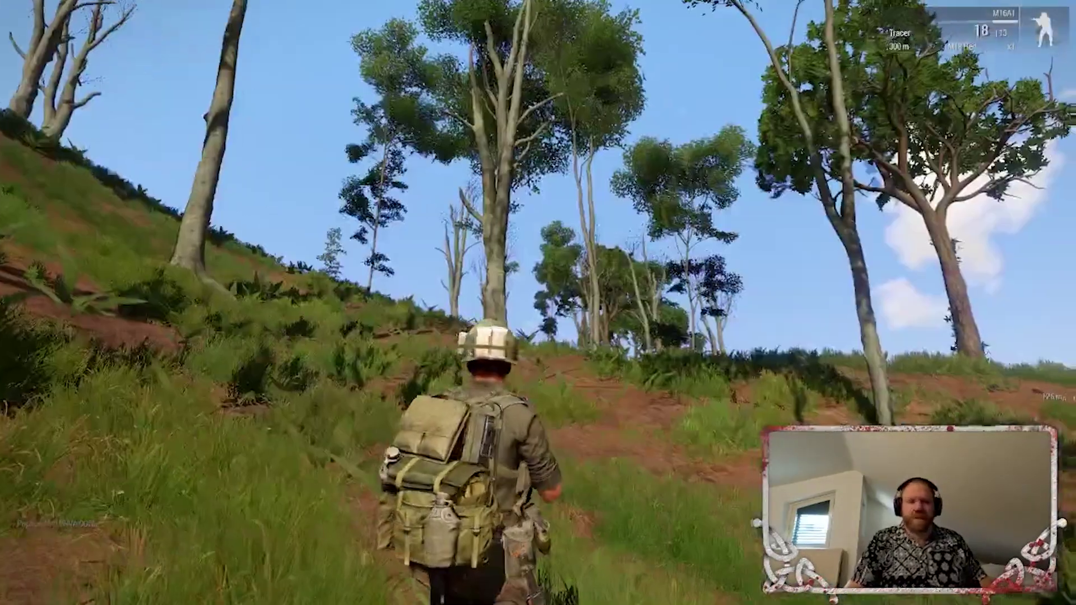
key(w)
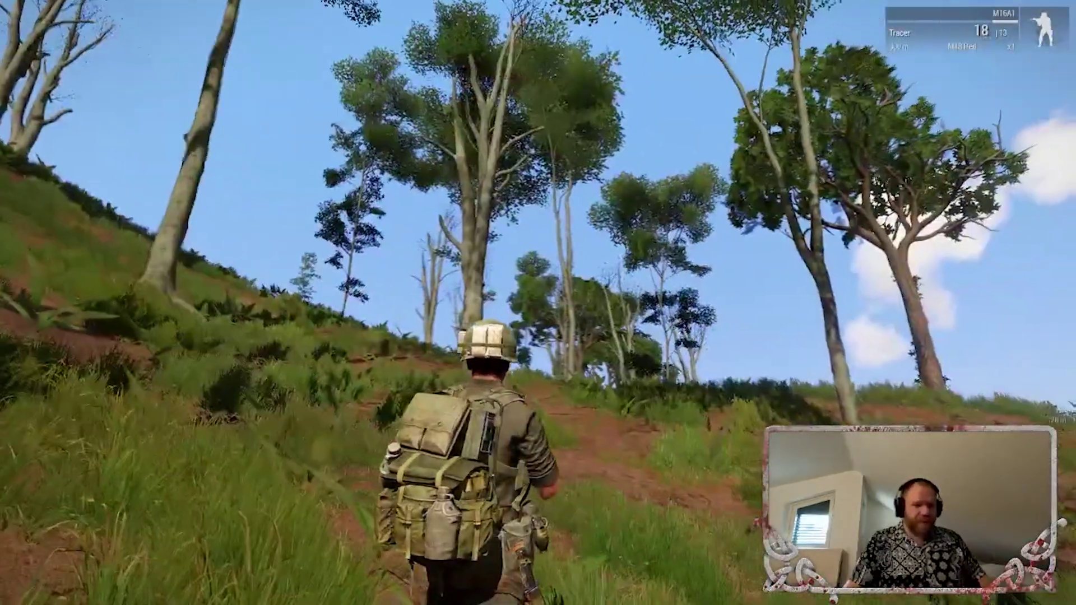
key(w)
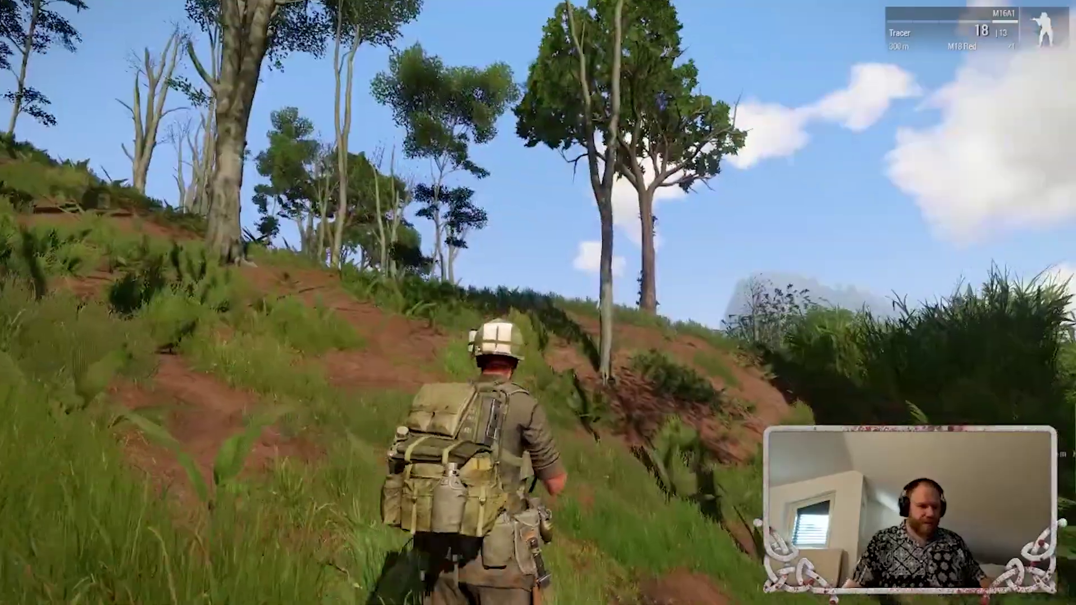
key(w)
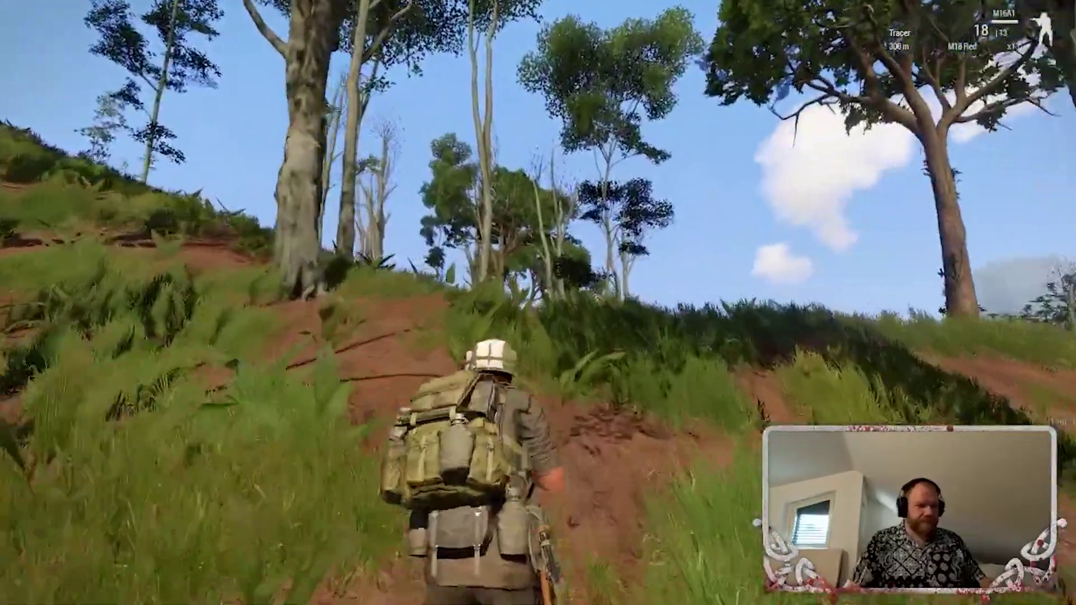
key(w)
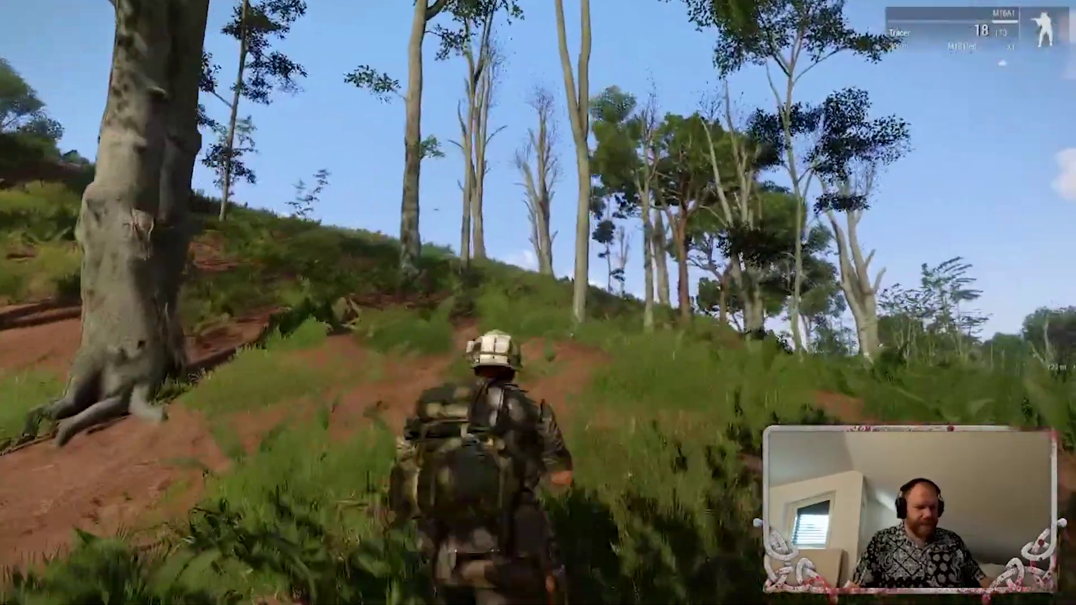
key(w)
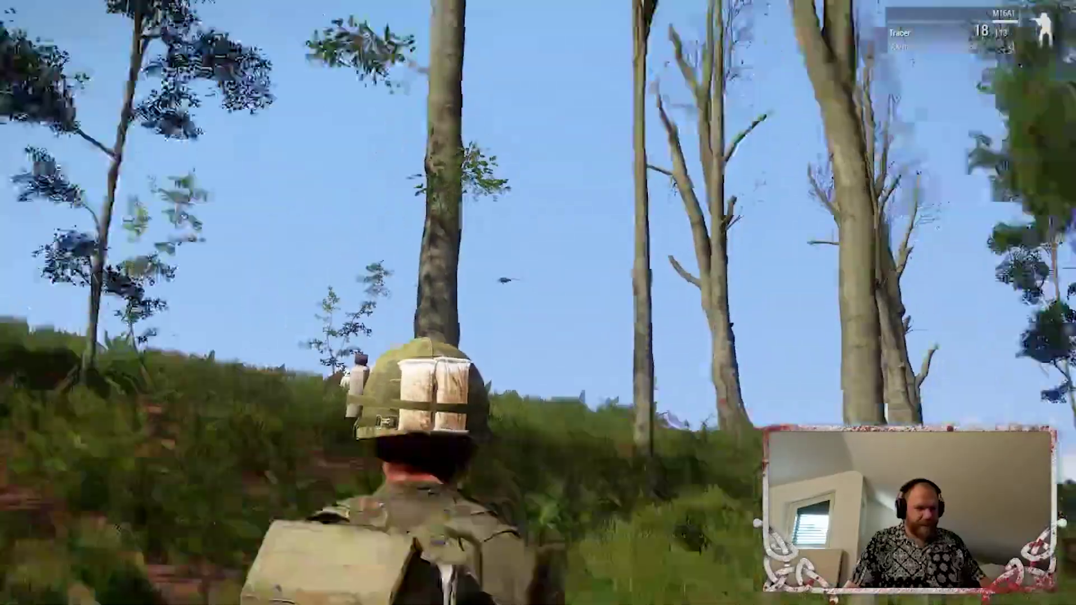
key(w)
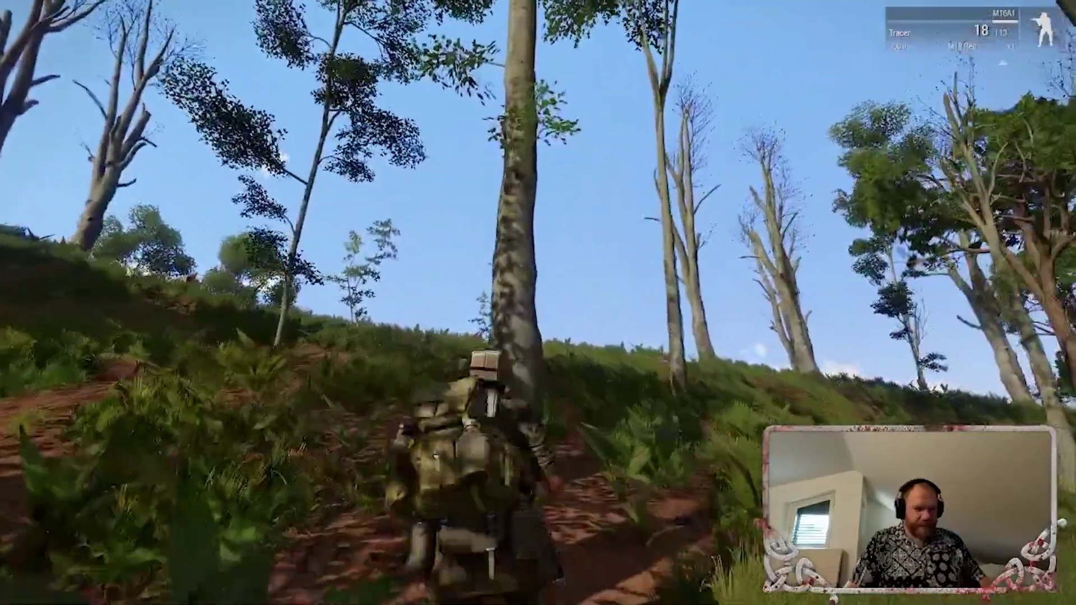
key(w)
key(z)
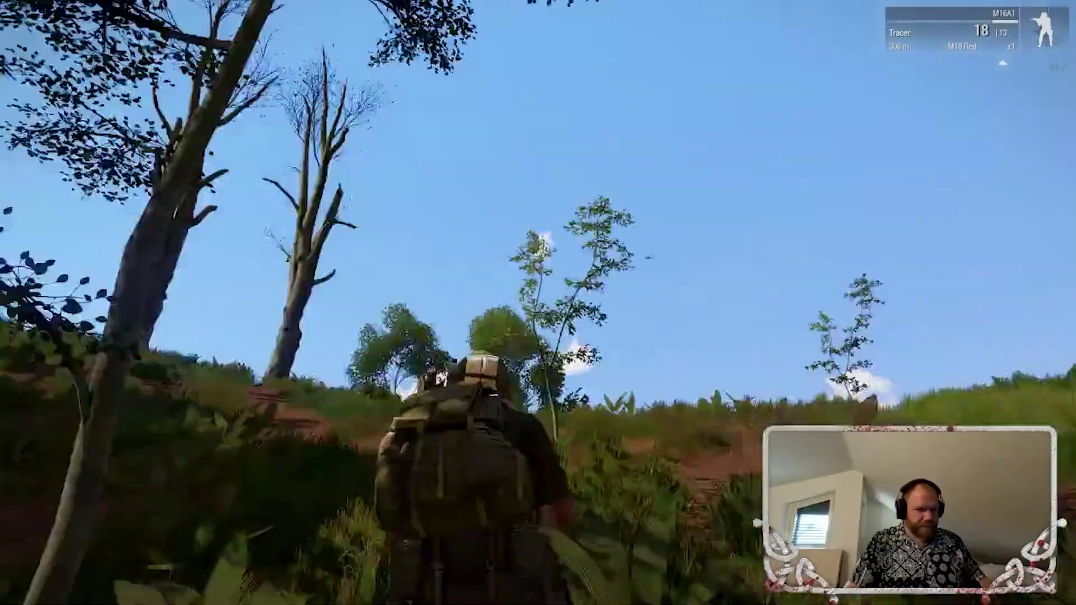
key(w)
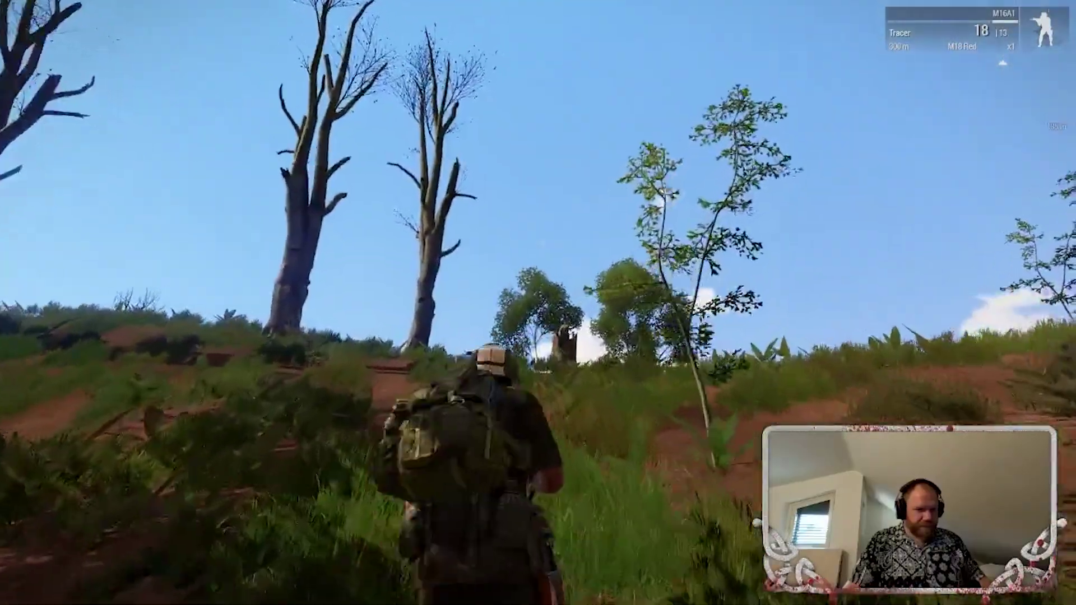
key(w)
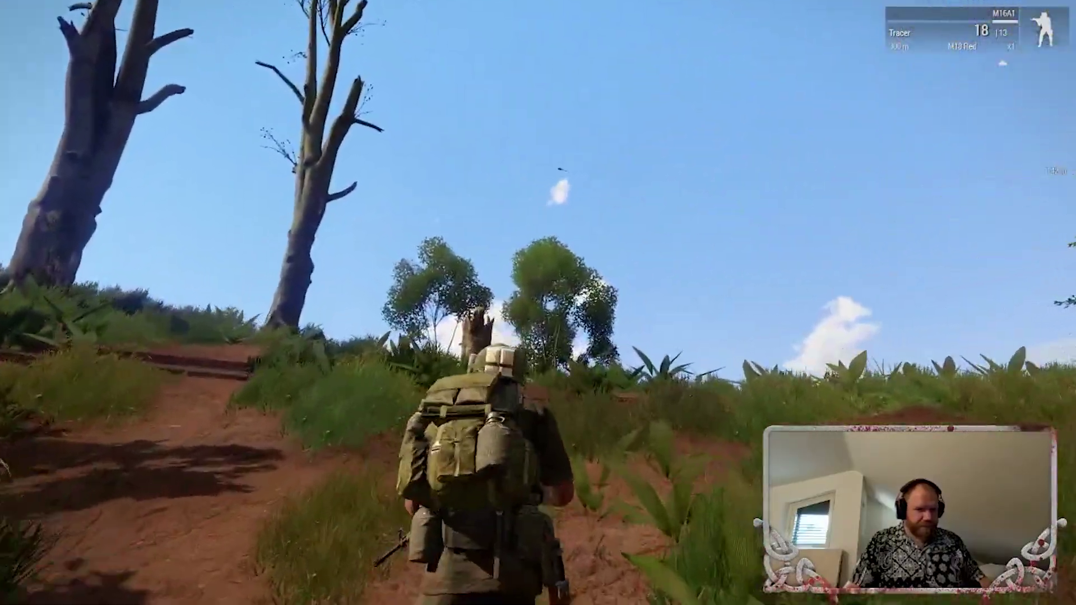
key(w)
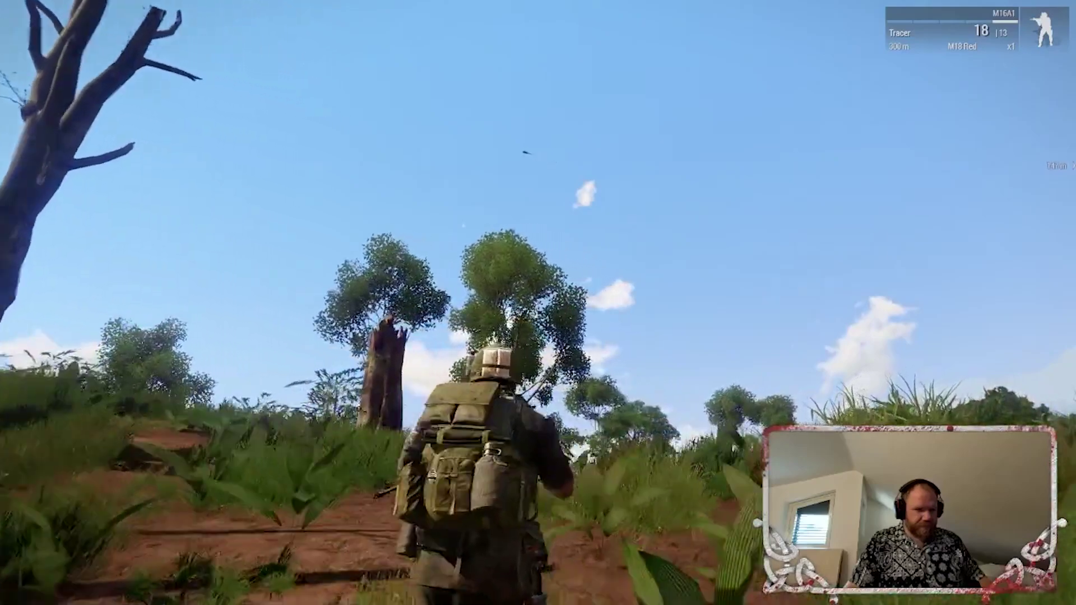
Zoom in on the helicopter circling above the hilltop to identify it, and return to the normal view
key(w)
key(KP_Add)
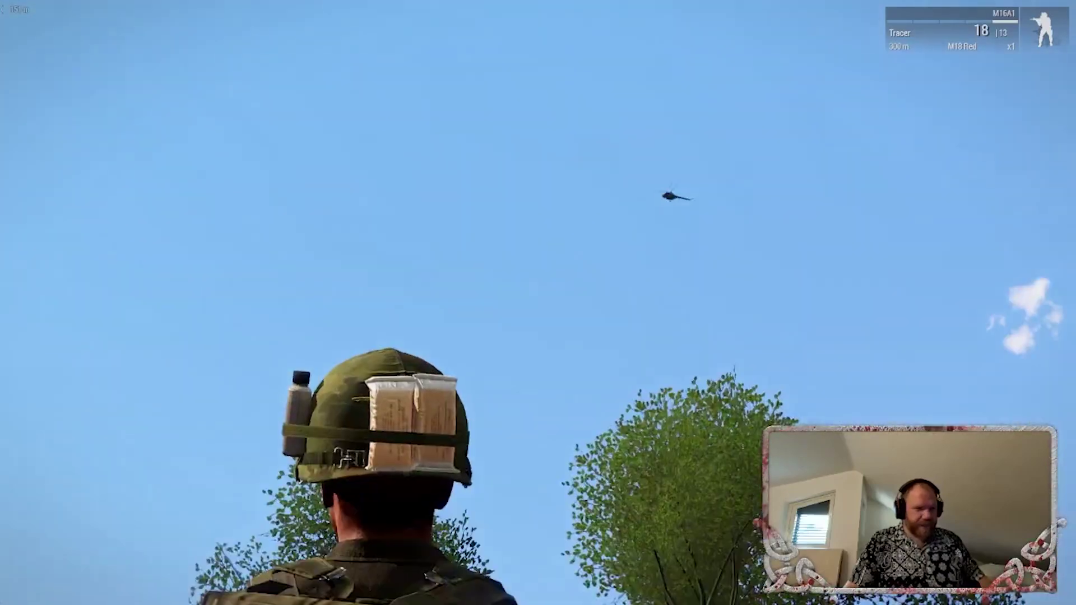
key(KP_Subtract)
Examine the NVA spawn markers around the lake on the map and sight the waypoint village from the hilltop
key(m)
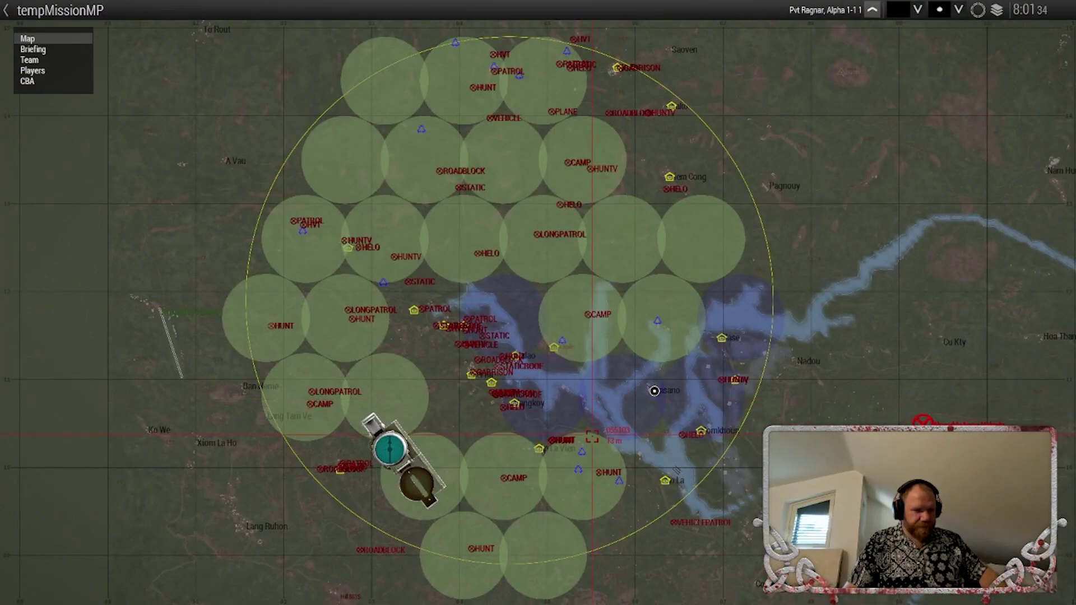
scroll(591, 437, up, 2)
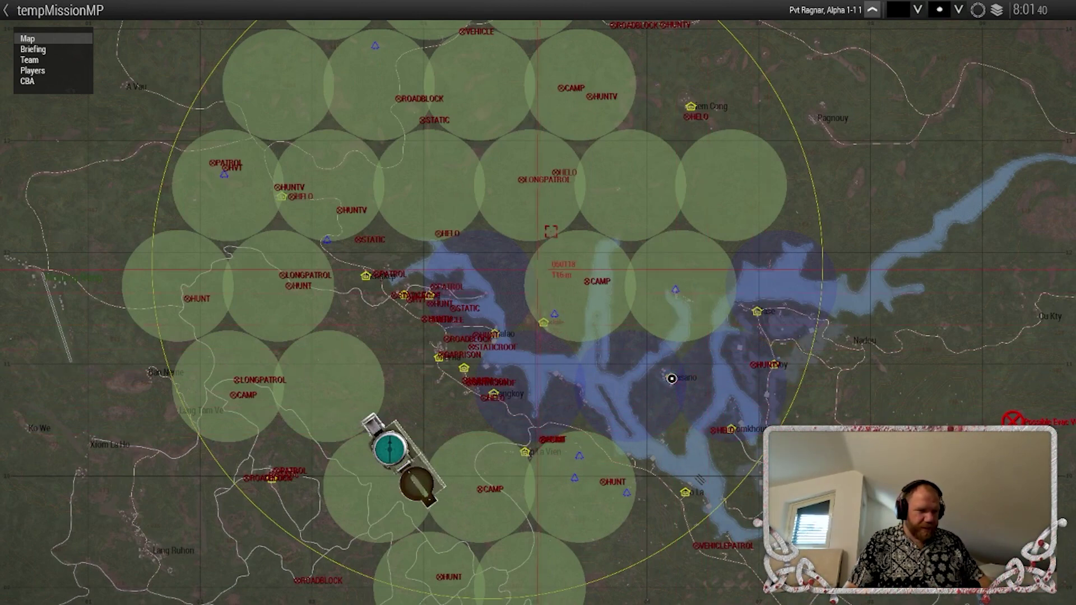
key(m)
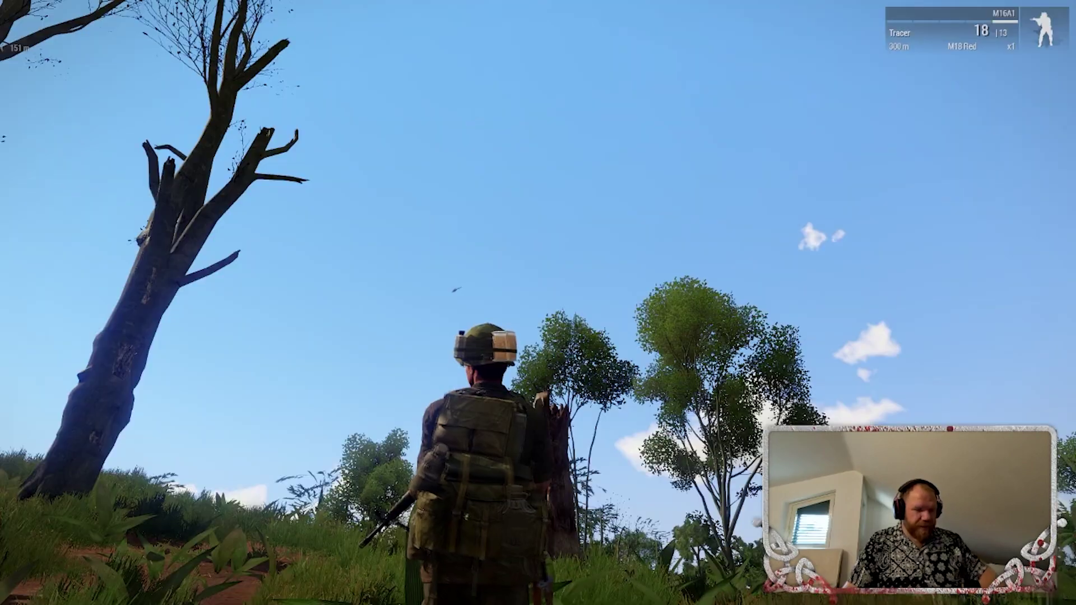
key(KP_Add)
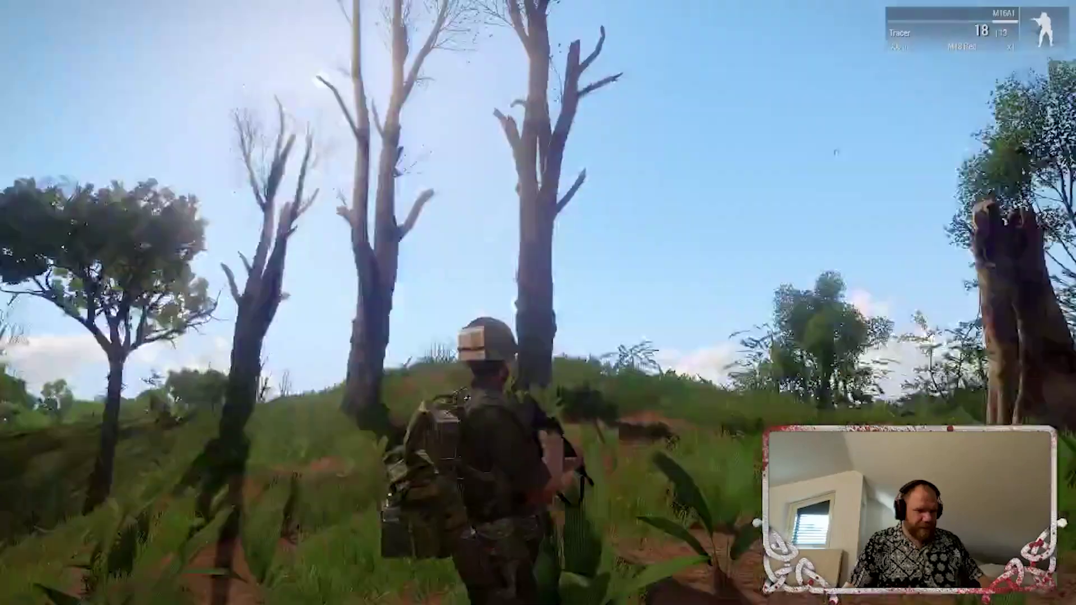
Abort the multiplayer playtest and close the mission debriefing to return to the scenario editor
key(Escape)
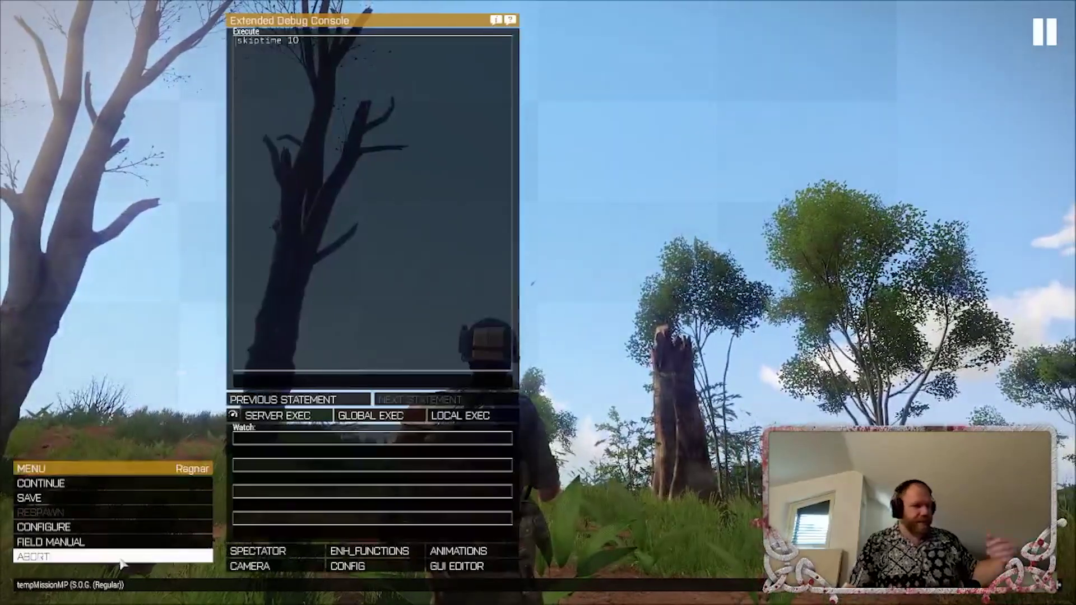
click(122, 556)
click(449, 286)
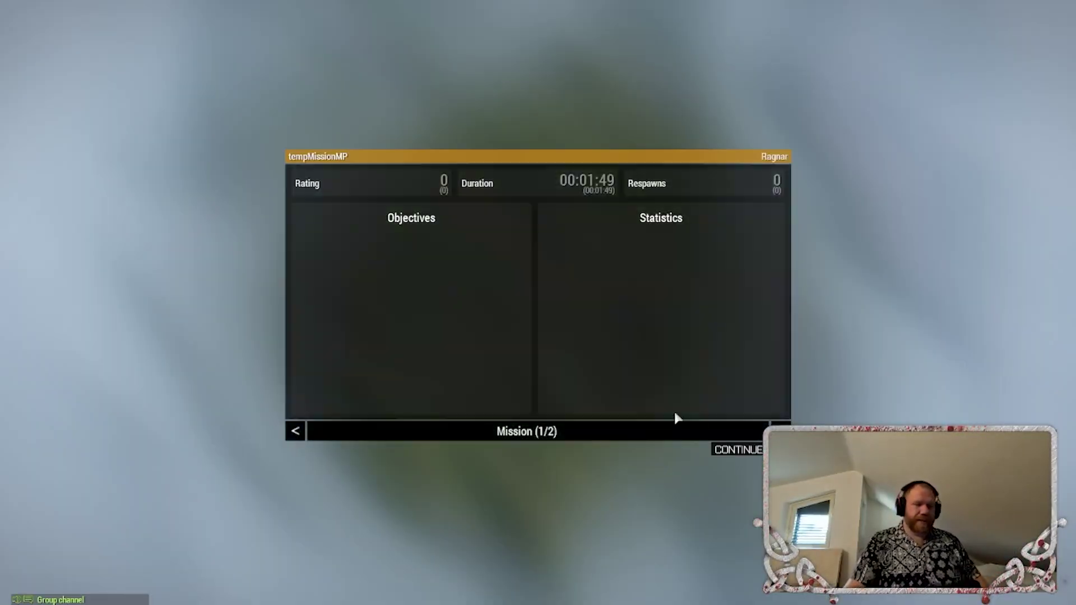
click(734, 449)
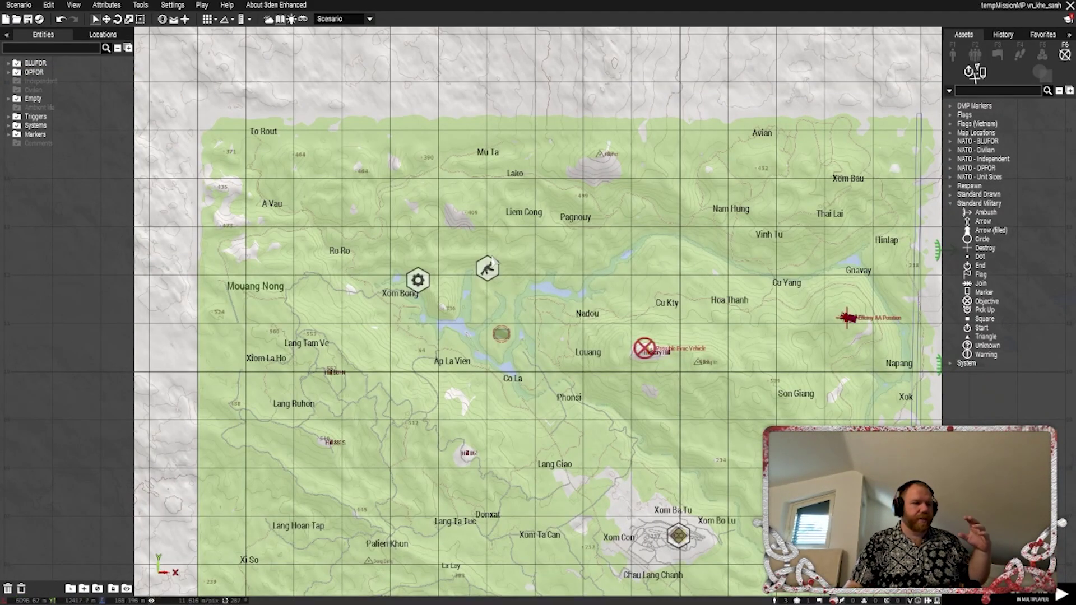
Move the Core system module from Xom Bong to the area between Nadou and Louang, east of the lake
drag(420, 282, 574, 335)
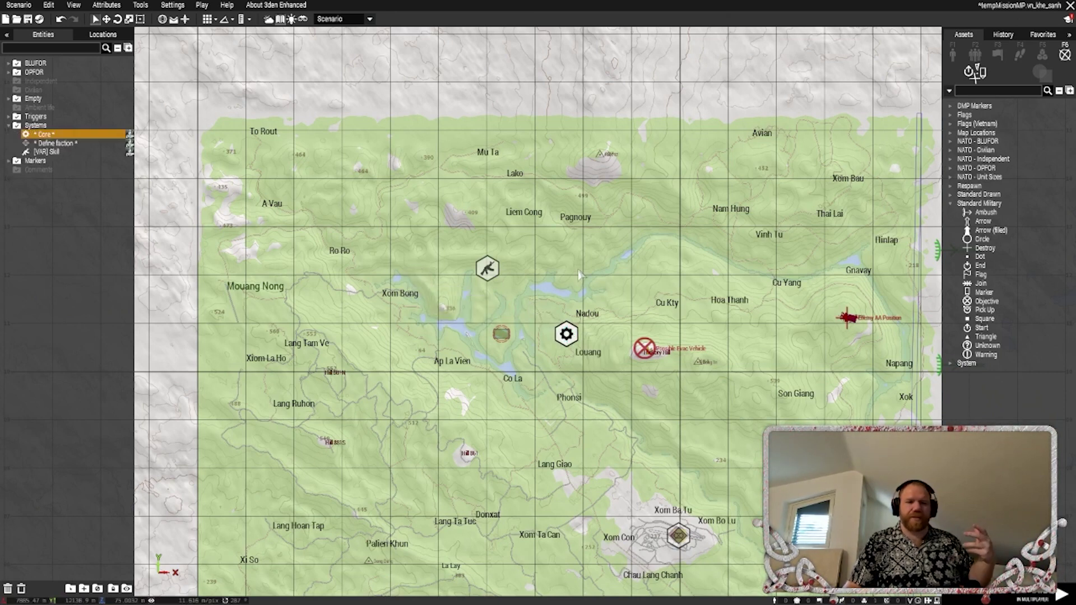